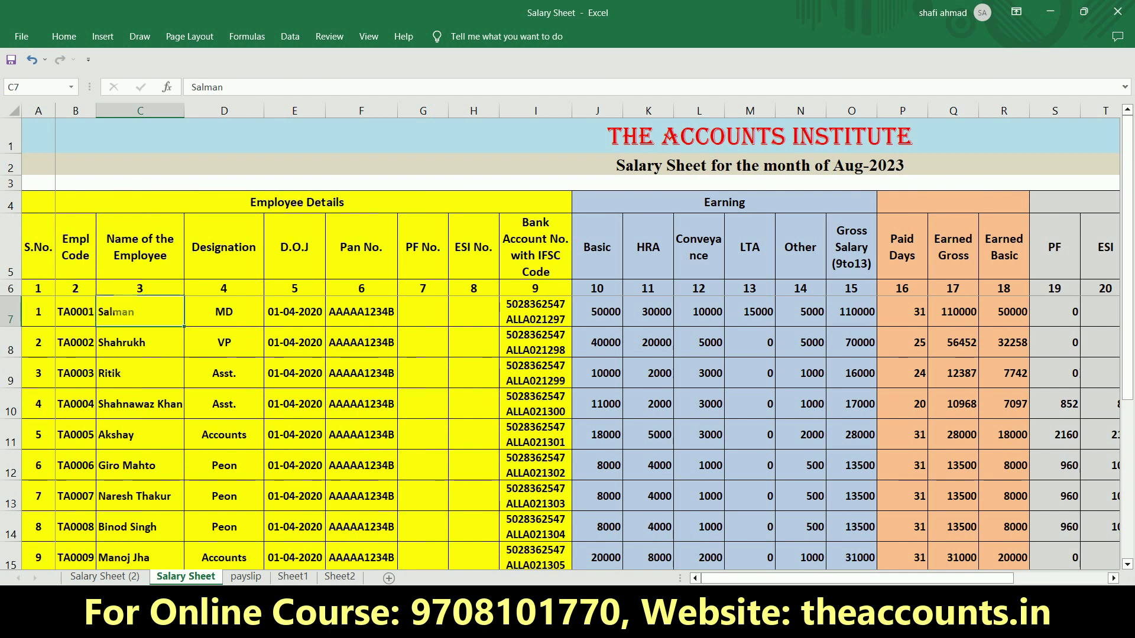
Review the employee rows of the Aug-2023 salary sheet in Excel, from the first employee down to the Grand Total
click(297, 308)
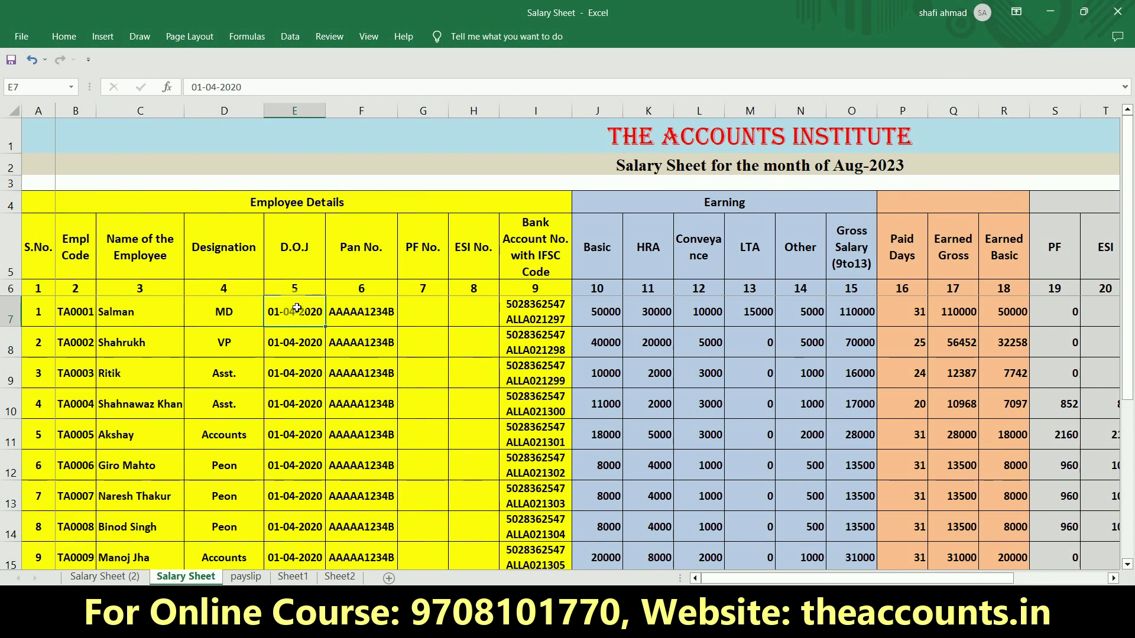
click(526, 312)
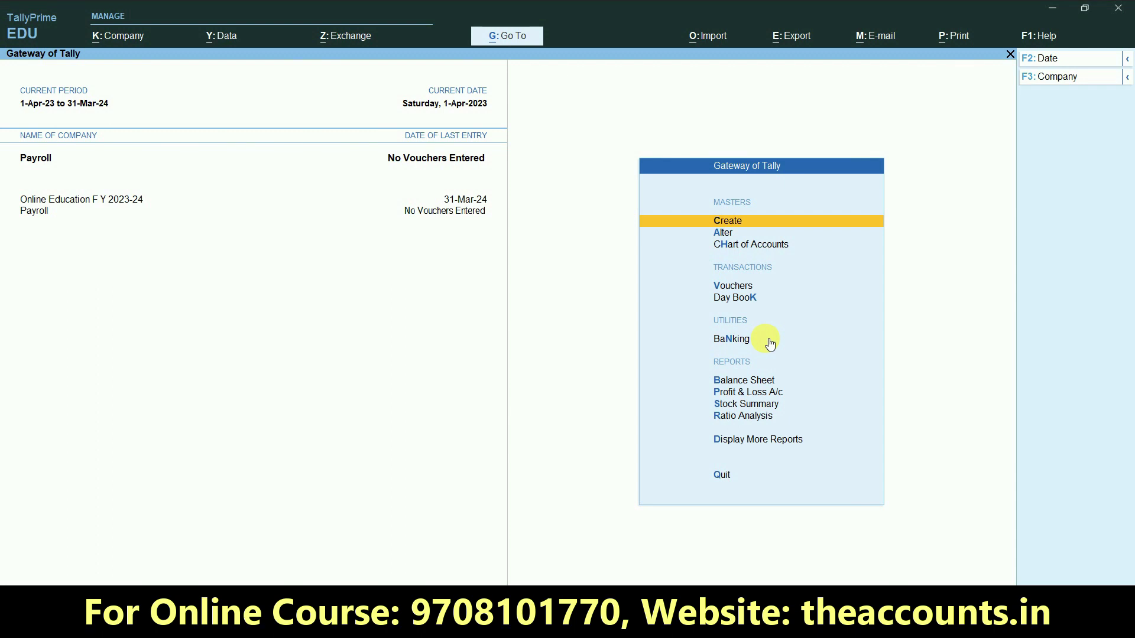
key(alt+Tab)
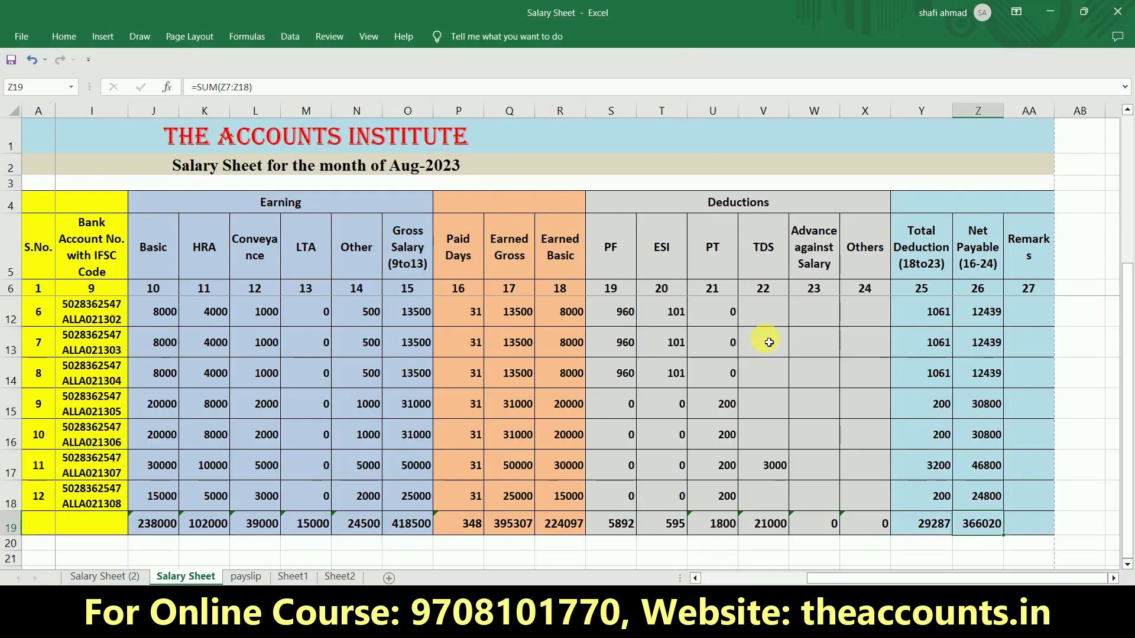
click(118, 319)
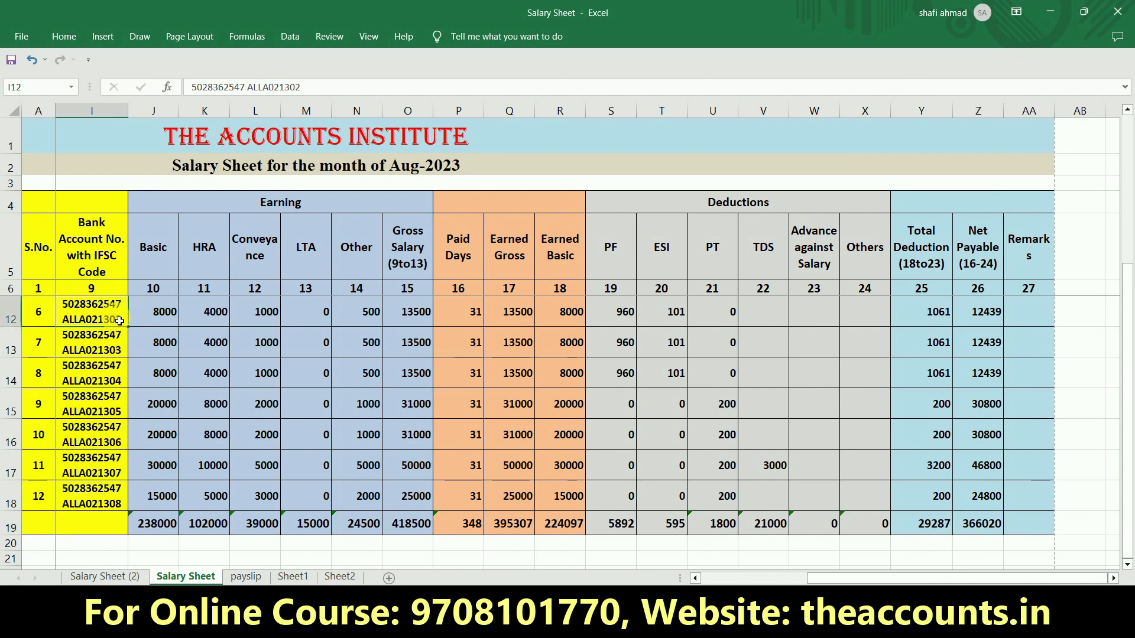
key(Left)
key(Left)
key(Left)
key(Left)
key(Left)
key(Left)
key(Left)
key(Left)
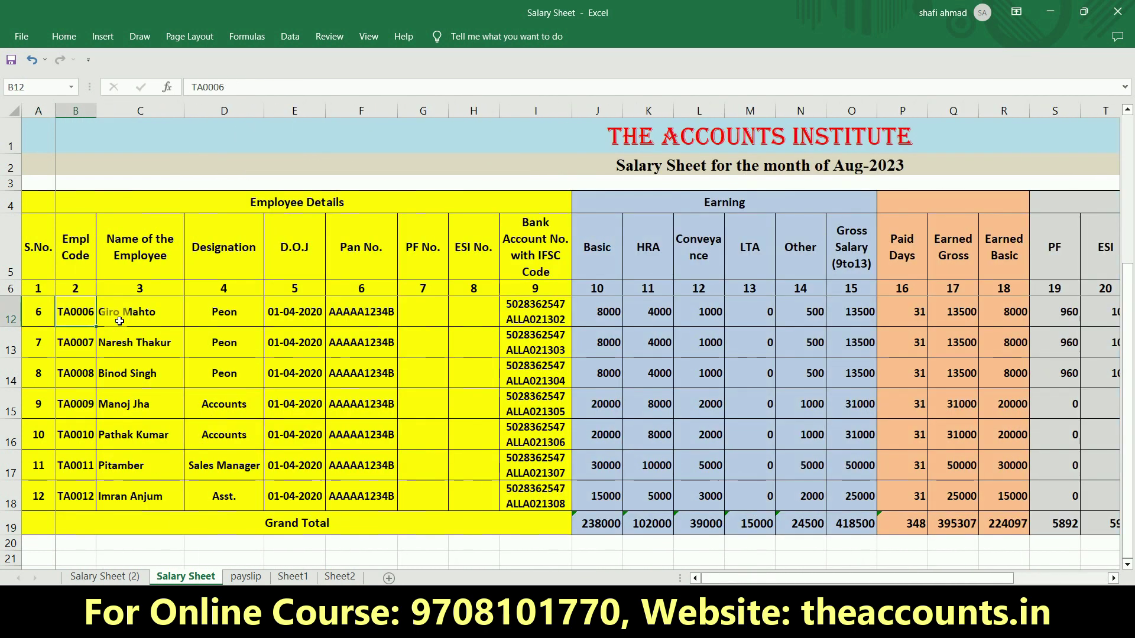
key(ctrl+Down)
key(Up)
key(Up)
key(Up)
key(Up)
key(Up)
key(Up)
key(Up)
key(Up)
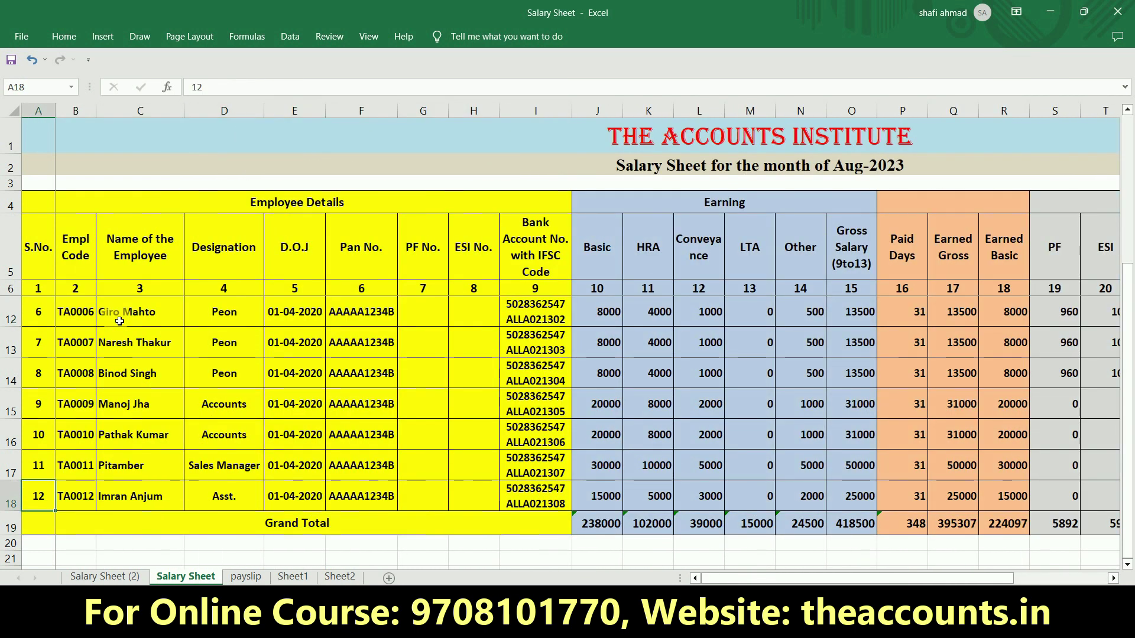
key(Down)
key(Right)
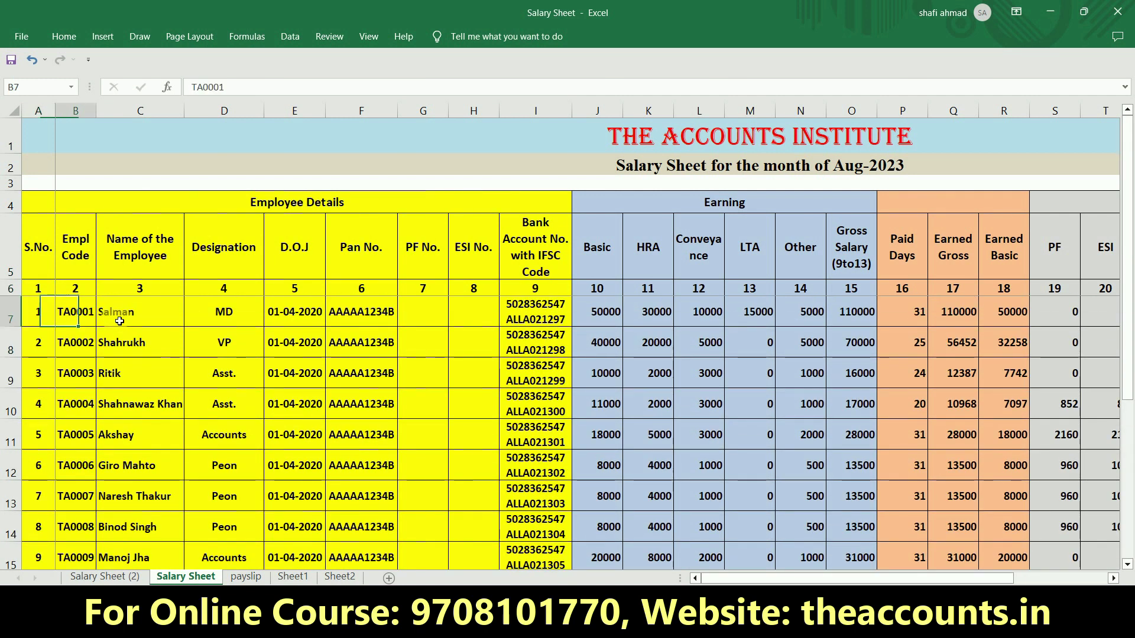
Examine the first employee's designation, date of joining and PAN columns in the salary sheet
key(Right)
key(Right)
key(Right)
key(Right)
key(Right)
key(Left)
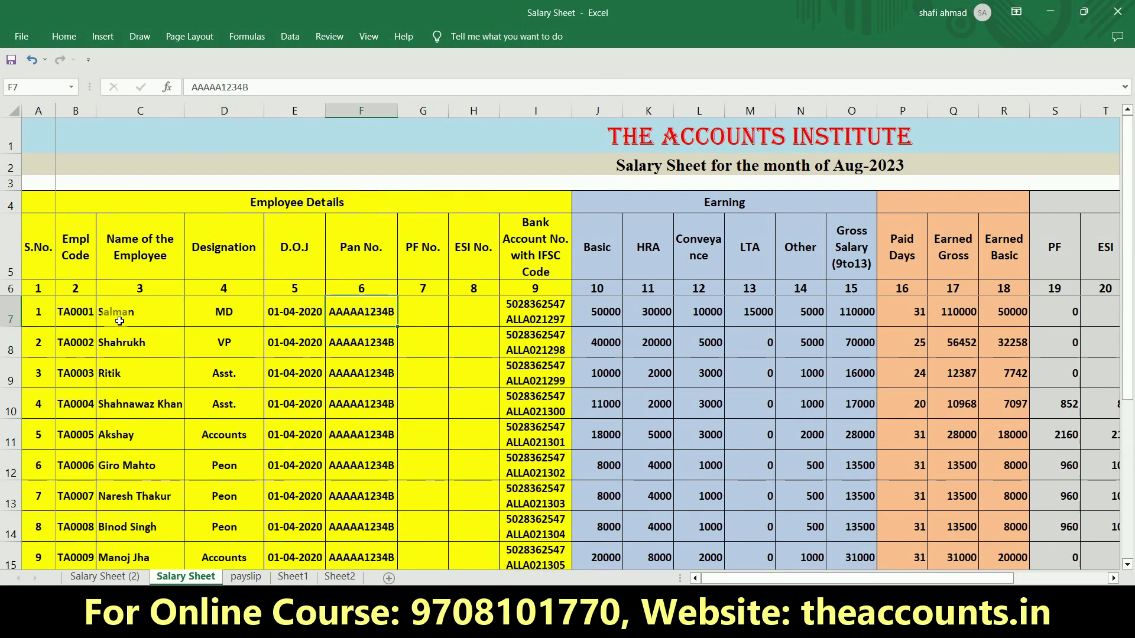
key(Left)
key(Left)
key(Right)
key(Left)
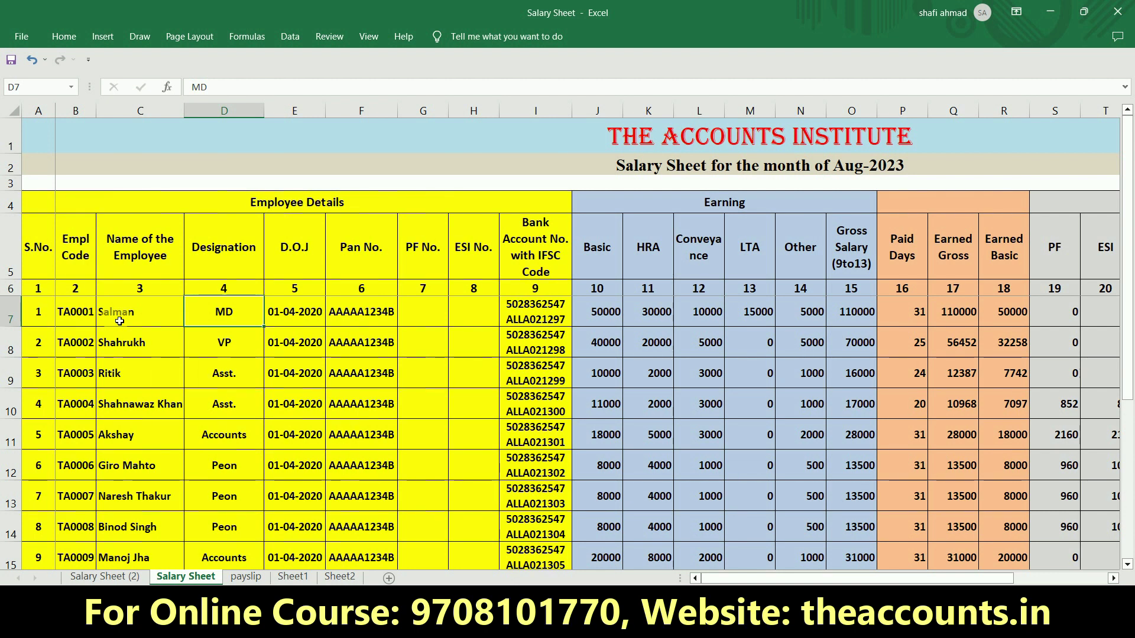
Switch to TallyPrime and start a new accounting group named Salary Payable, without an alias
key(alt+Tab)
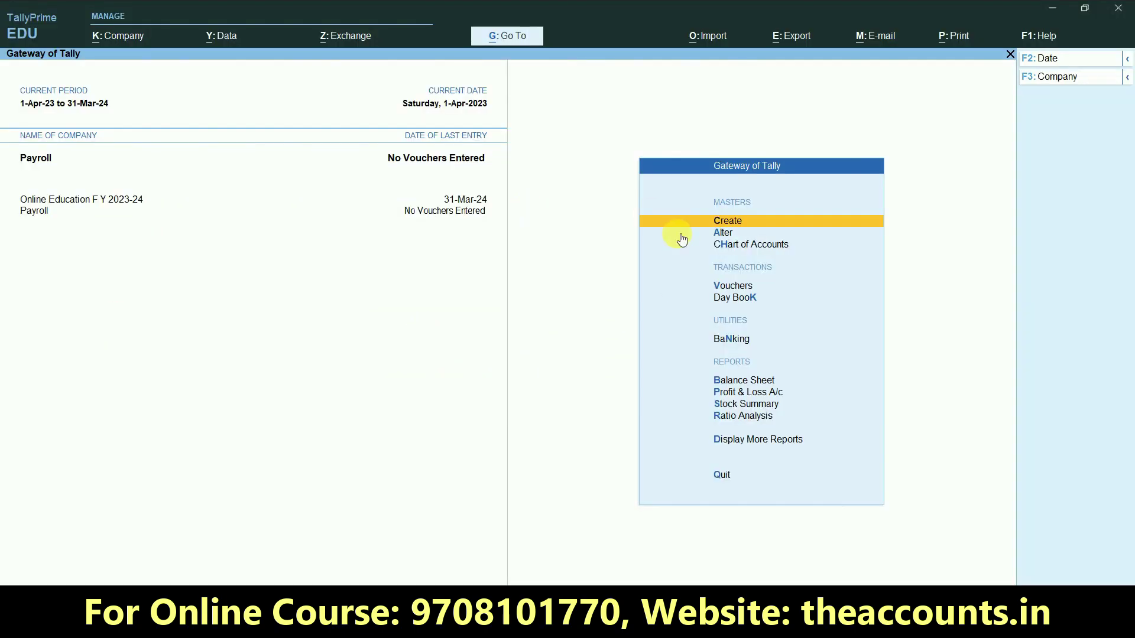
key(Return)
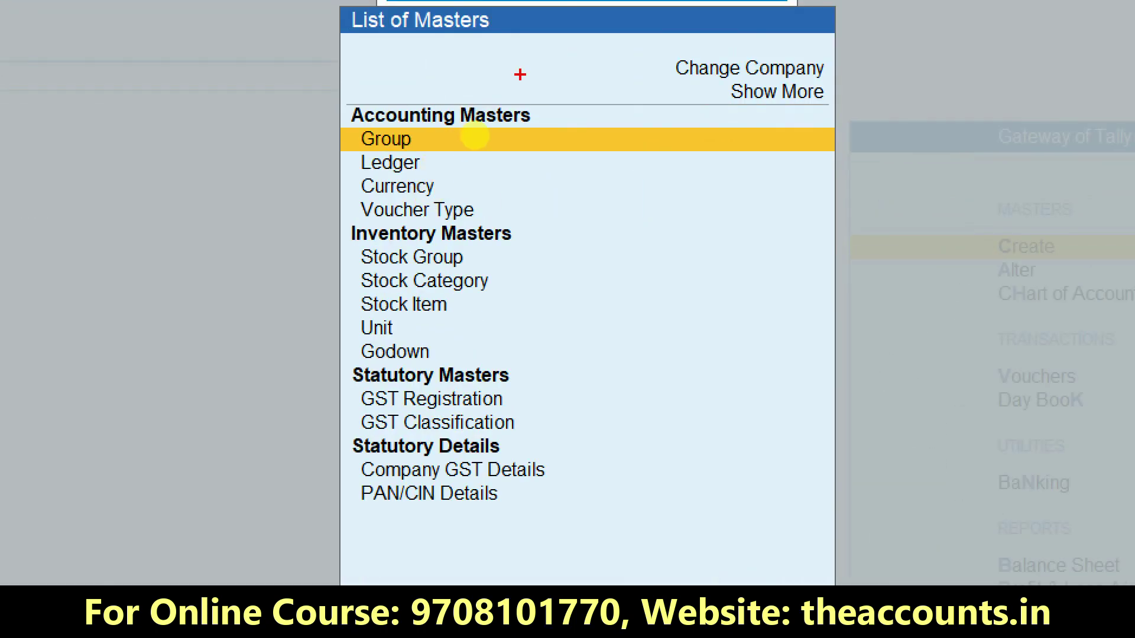
drag(431, 137, 520, 98)
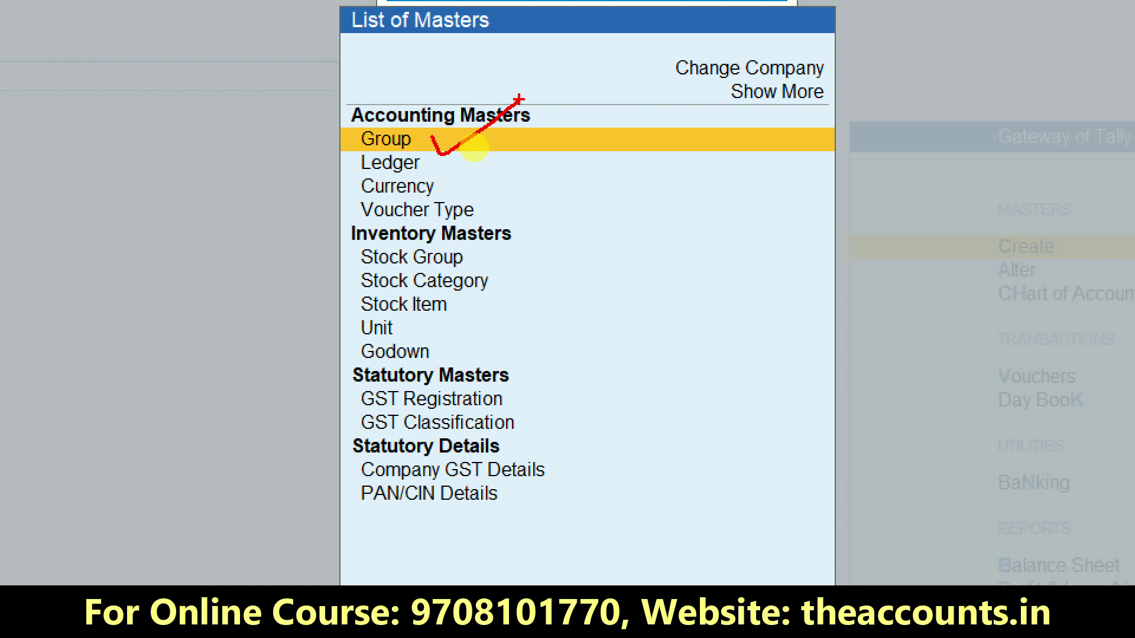
click(413, 168)
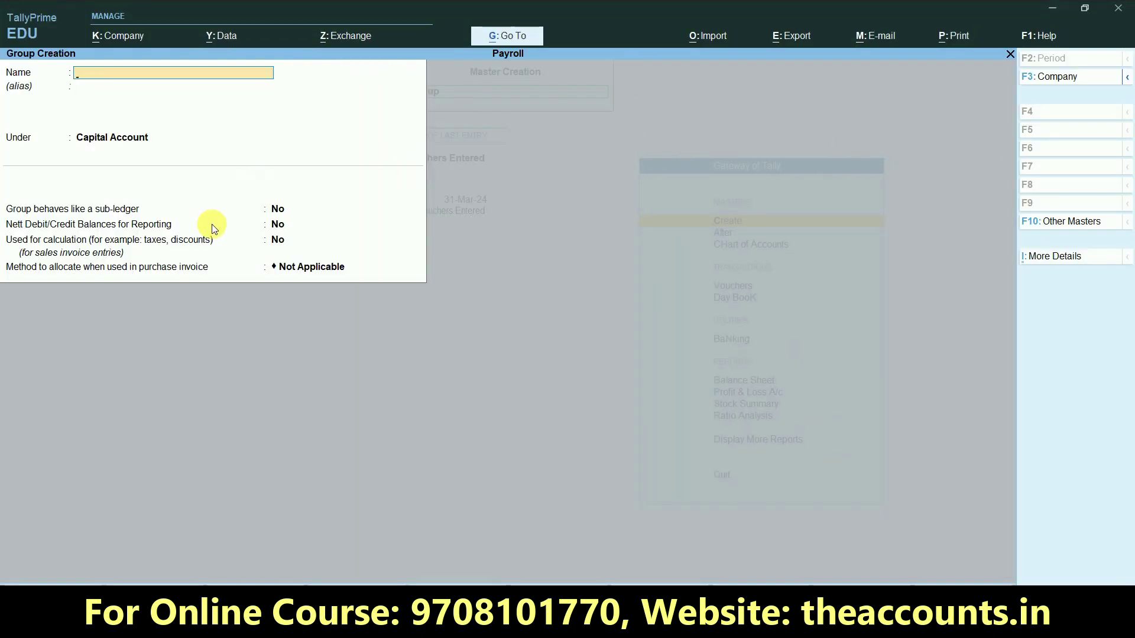
text(Salary Payable)
key(ctrl)
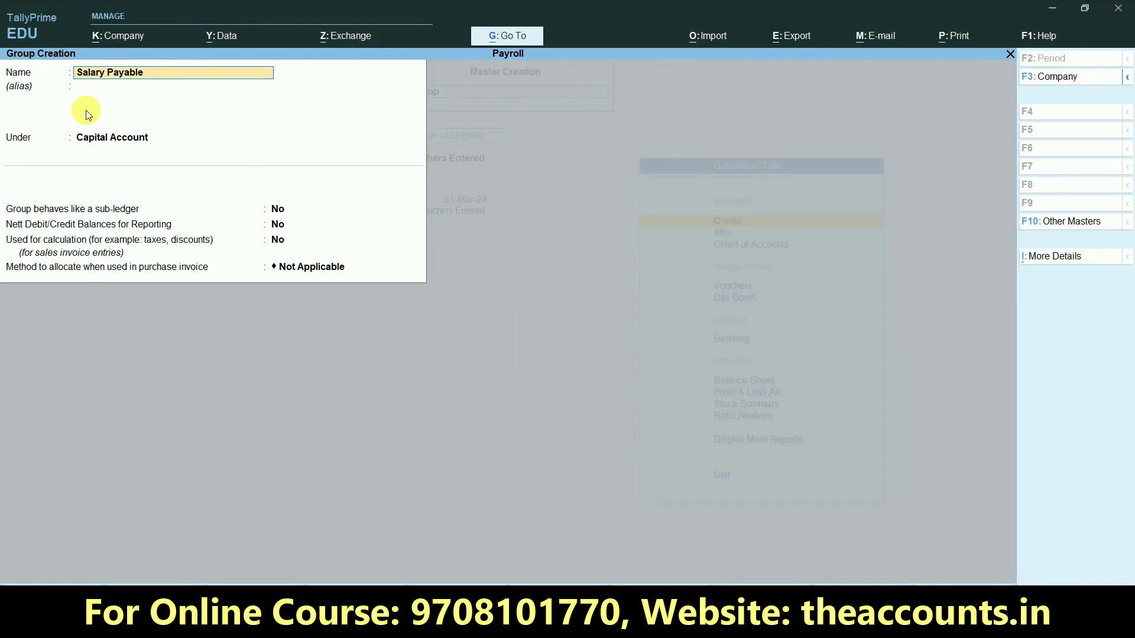
key(Return)
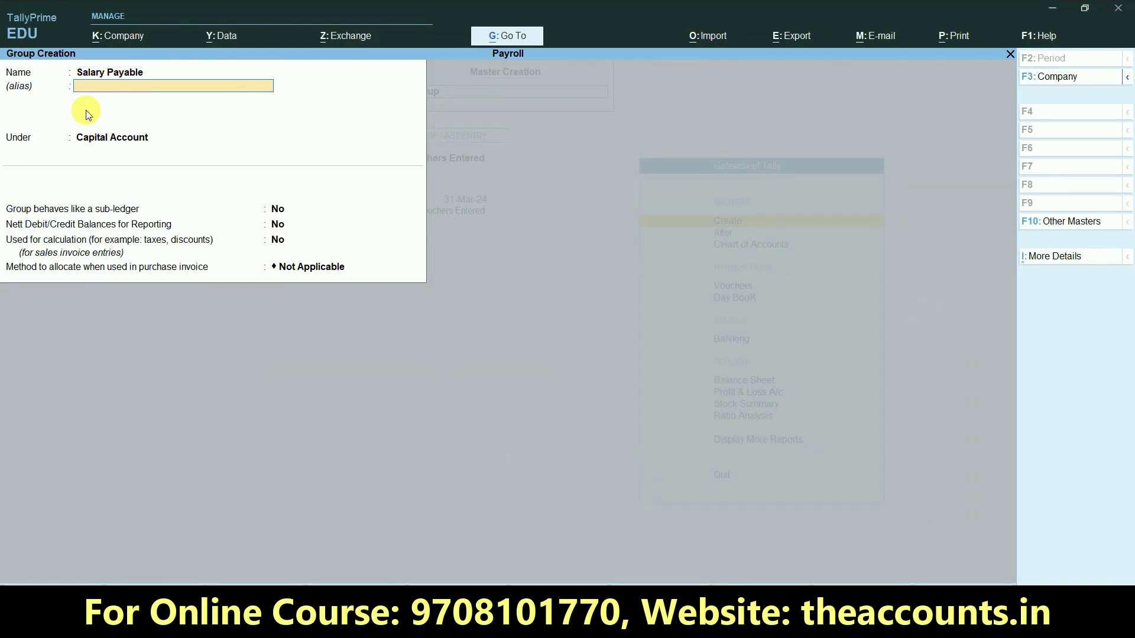
key(Return)
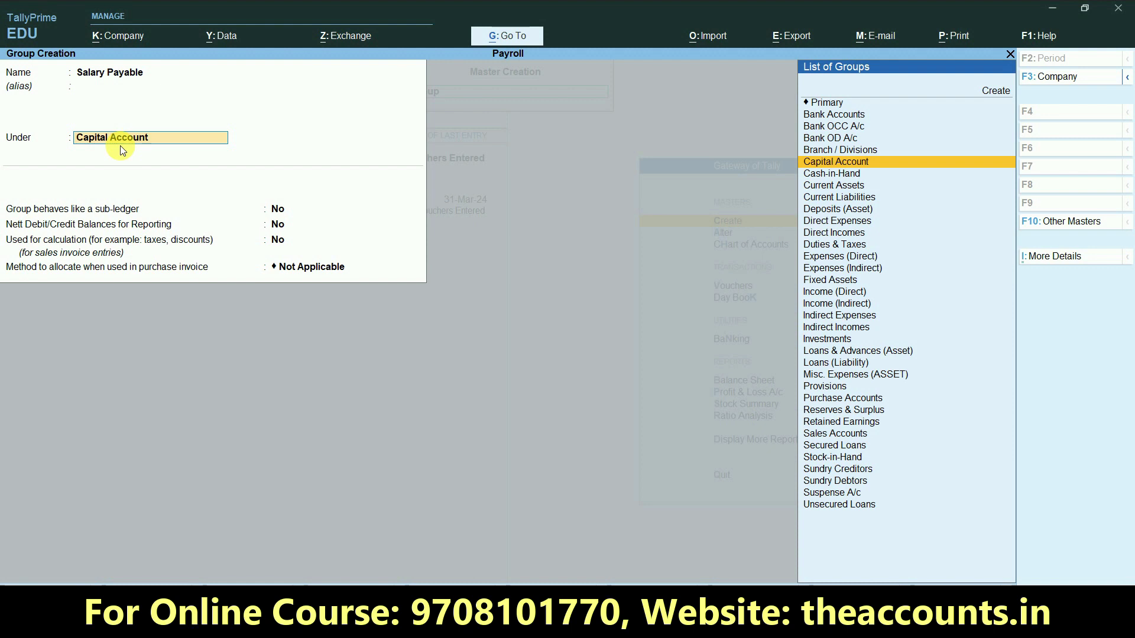
Place the Salary Payable group under Current Liabilities and save it
text(Cur)
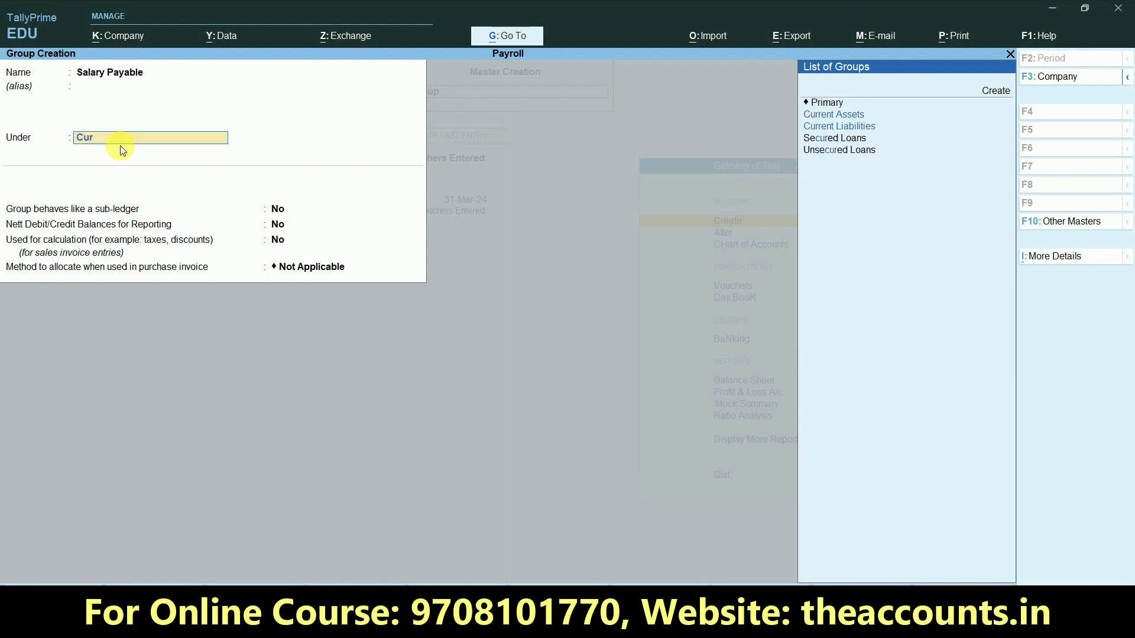
key(Down)
key(Down)
key(Up)
key(Return)
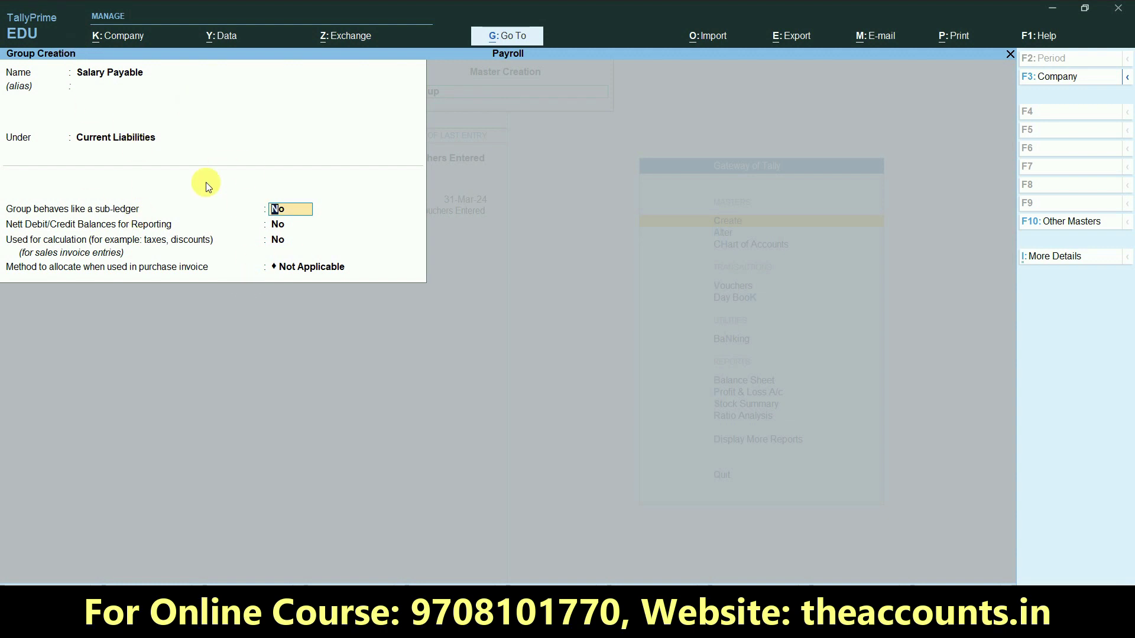
key(ctrl+a)
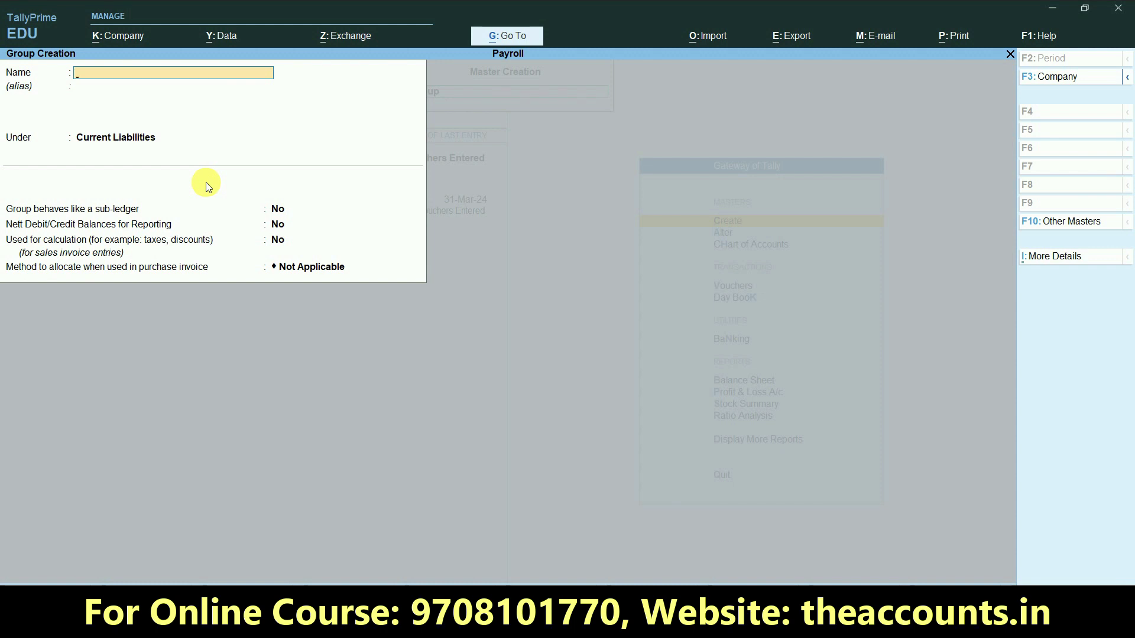
Create a group named Accounts Deptt. under Salary Payable and save it
text(Accounts Deptt.)
key(Return)
key(Return)
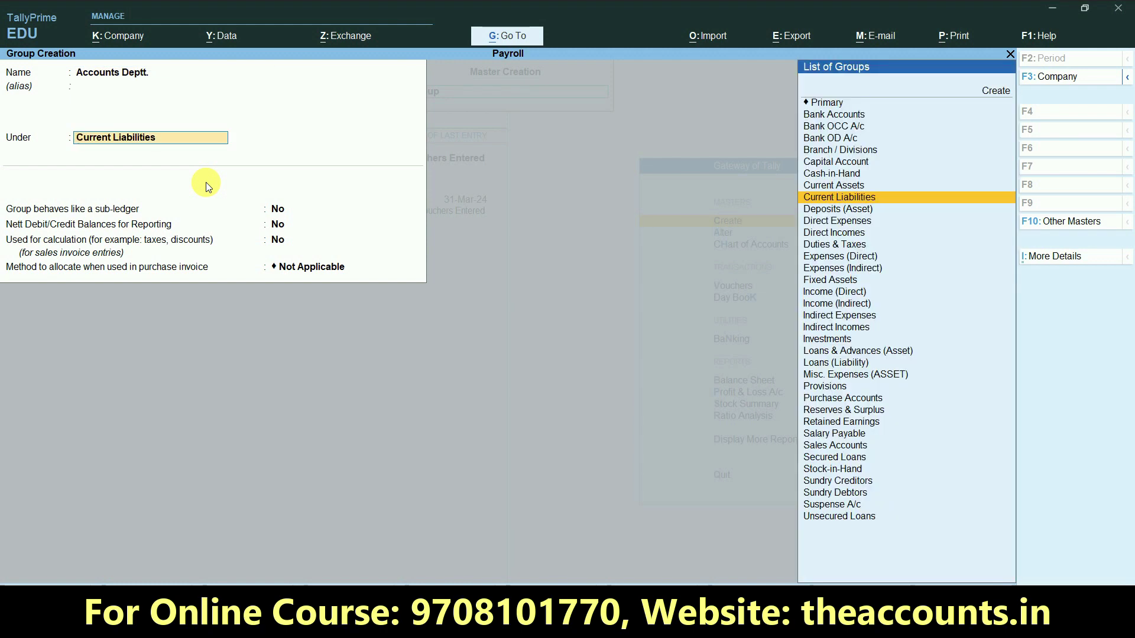
text(Salar)
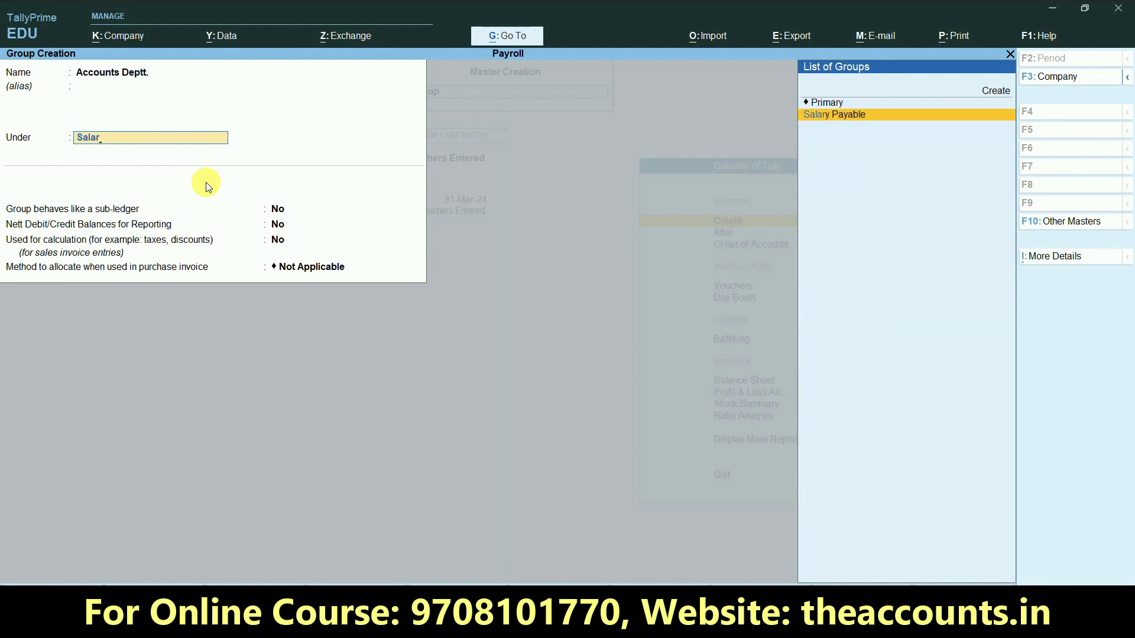
key(Return)
key(ctrl+a)
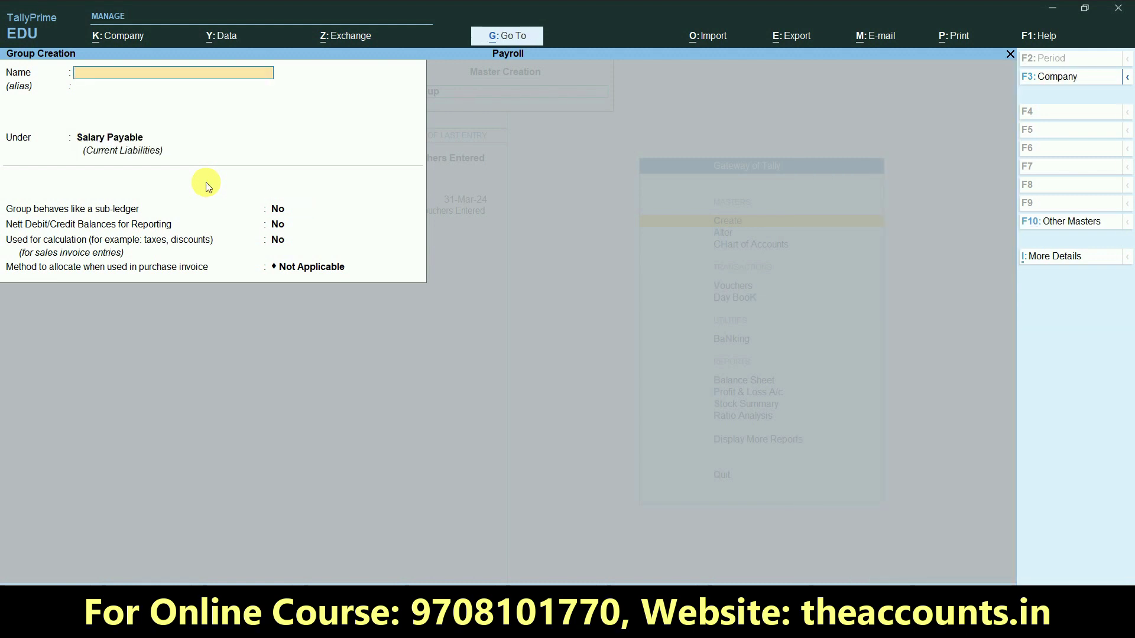
Create a group named HR Depatt. under Salary Payable, keeping the default options, and accept it
text(HR Depatt.)
key(Return)
key(Return)
key(Return)
key(Return)
key(Return)
key(Return)
key(Return)
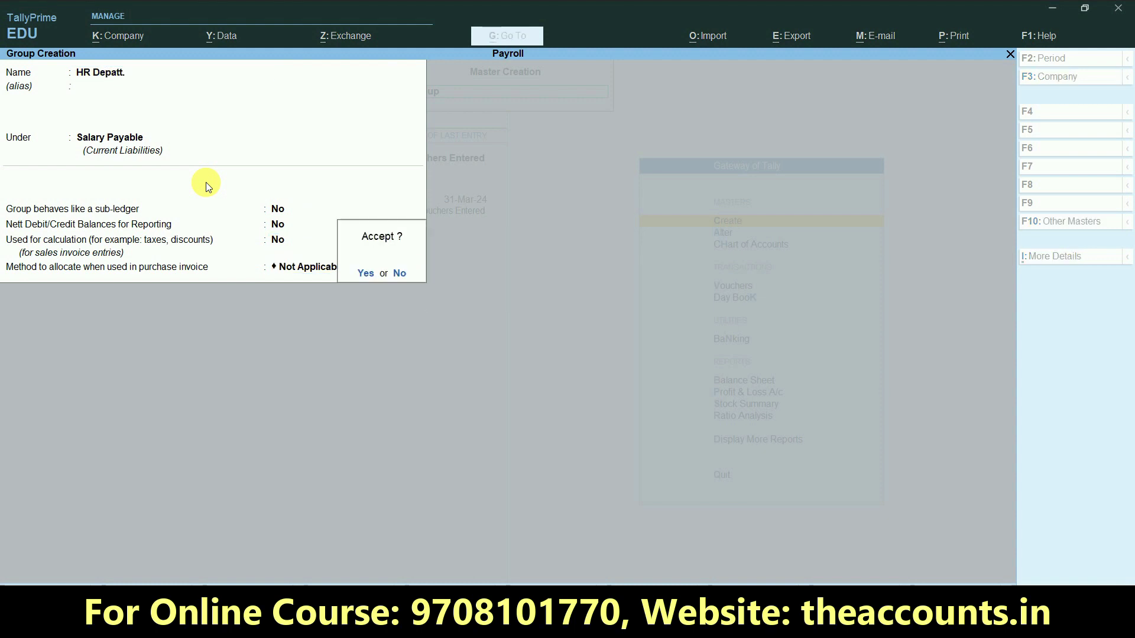
key(Return)
Create a group named Other Deptt. under Salary Payable, save it and return to the Gateway of Tally
text(Other)
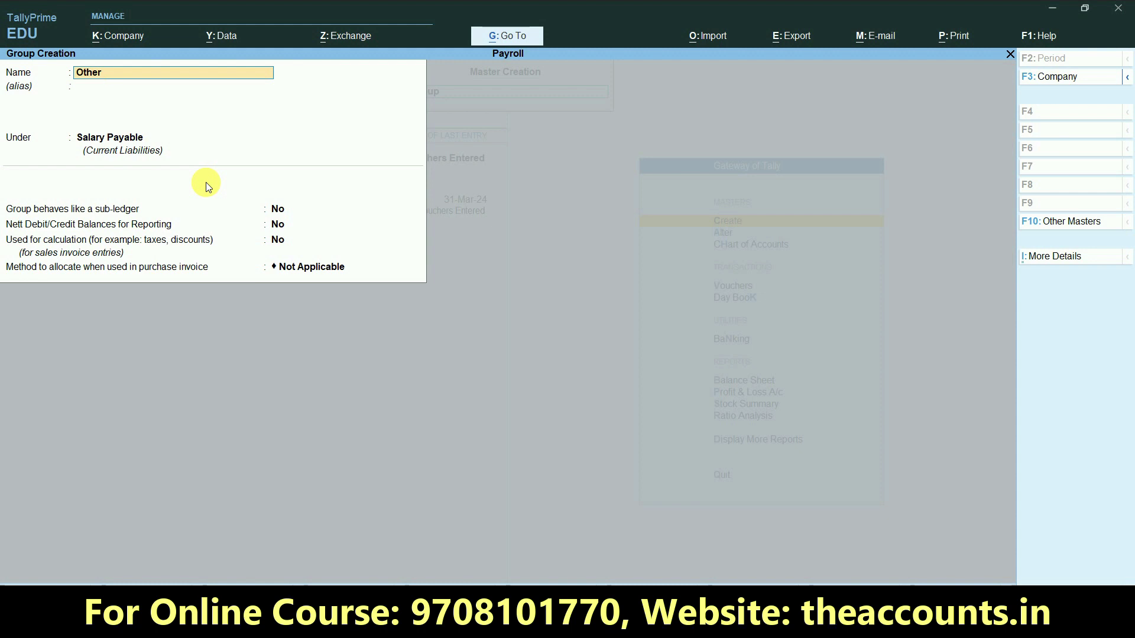
text(Dep)
key(Return)
key(Return)
key(Return)
key(ctrl+a)
key(Escape)
key(Escape)
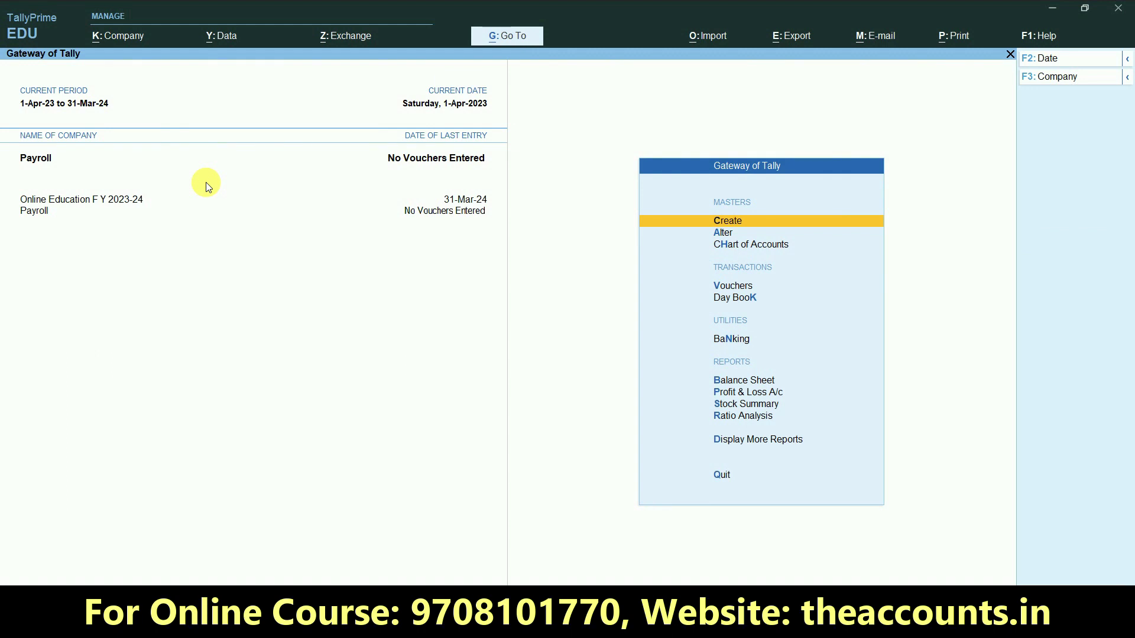
Open a blank ledger creation form in the Payroll company
key(Return)
key(Down)
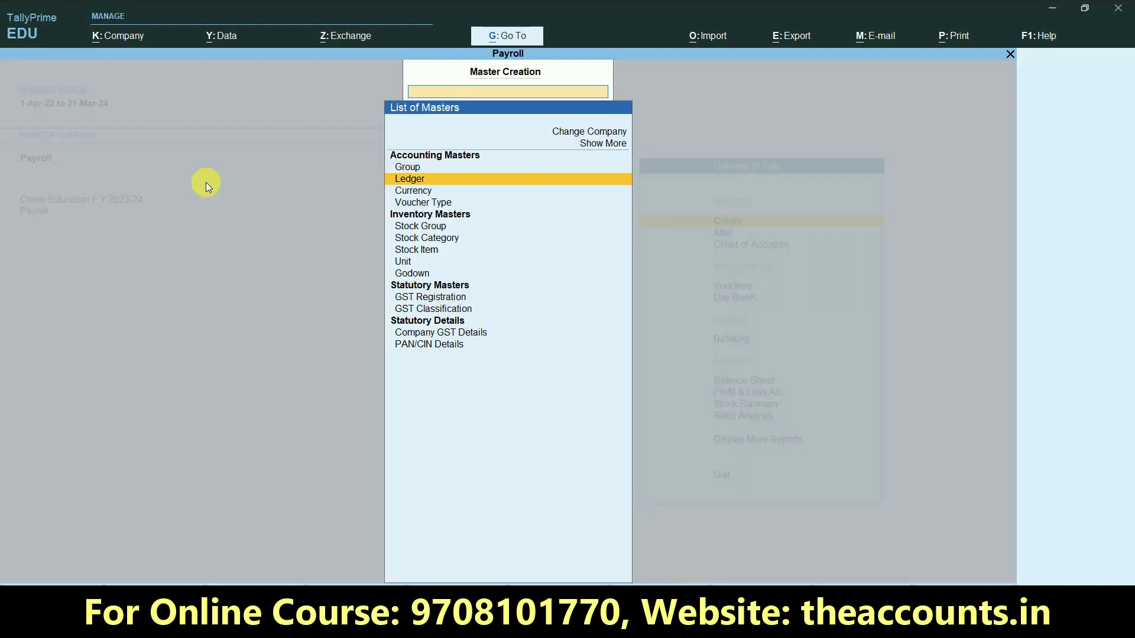
key(Return)
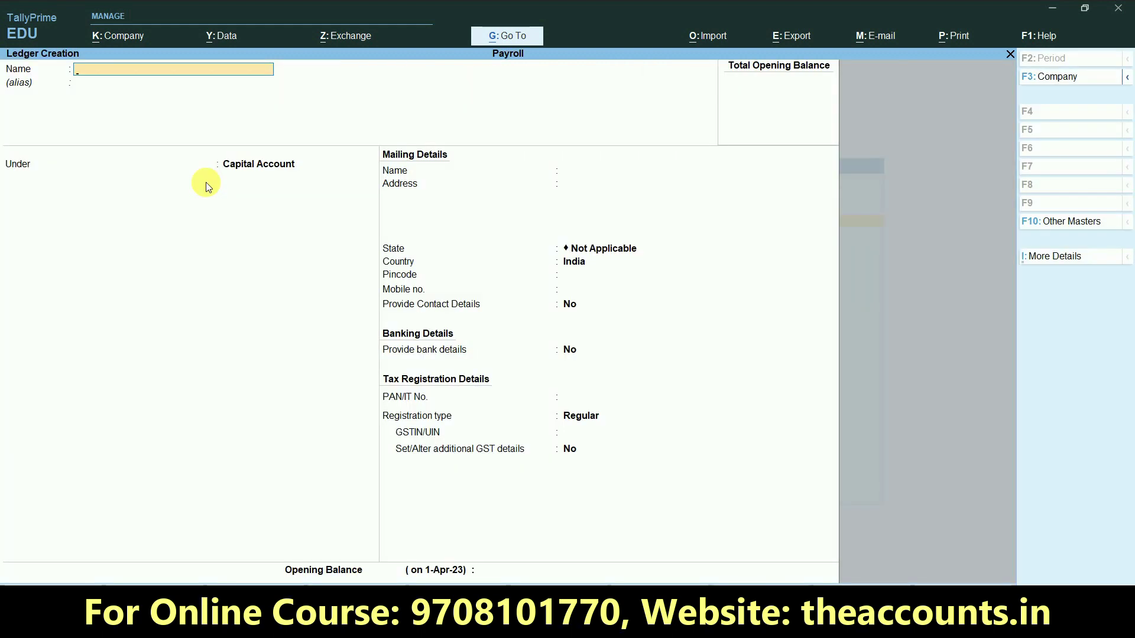
Switch to the Excel salary sheet and look over the first employee's code, name, designation and joining date
key(alt+Tab)
key(Down)
key(Down)
key(Down)
key(Left)
key(Left)
key(Left)
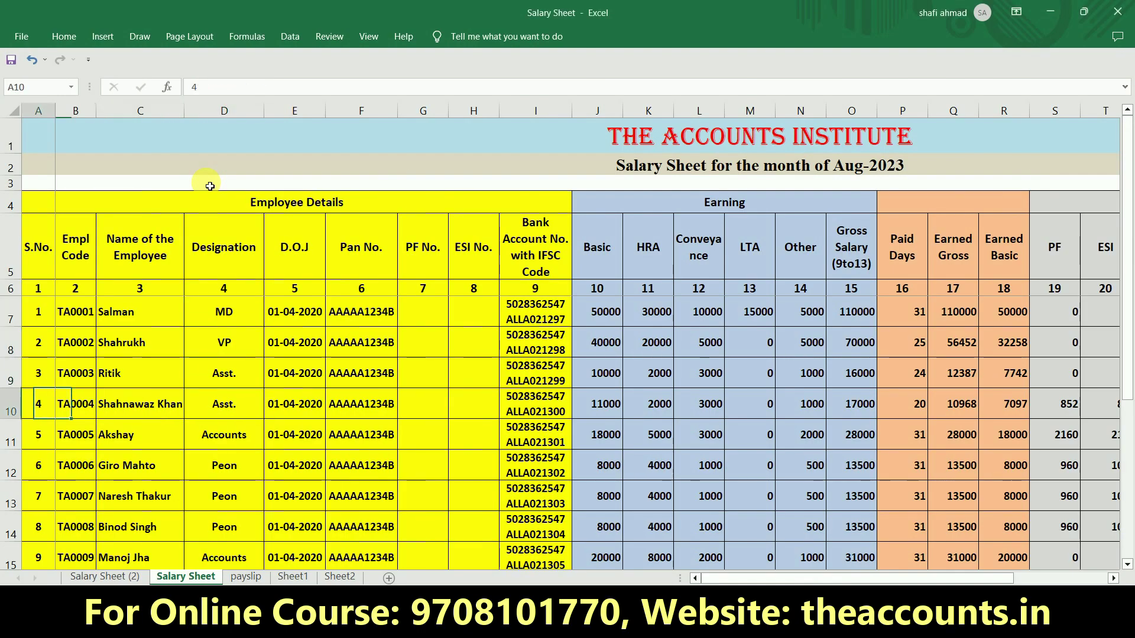
key(Up)
key(Up)
key(Up)
key(Up)
key(Down)
key(Right)
key(Right)
key(Left)
key(Right)
key(Right)
key(Right)
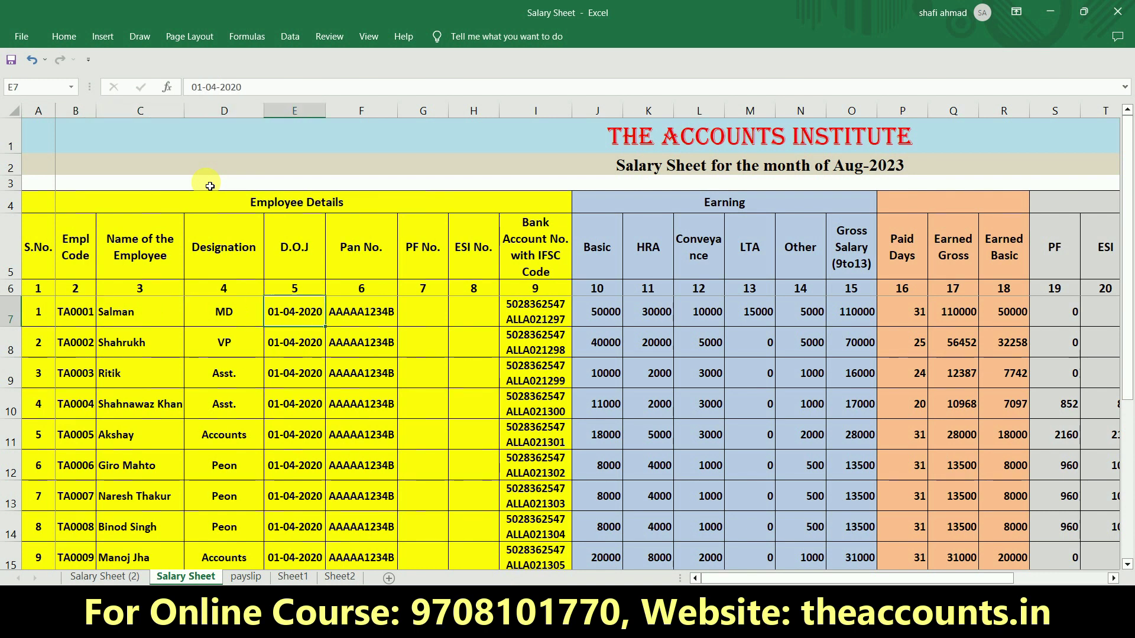
key(Left)
key(Left)
key(Left)
key(Left)
key(Right)
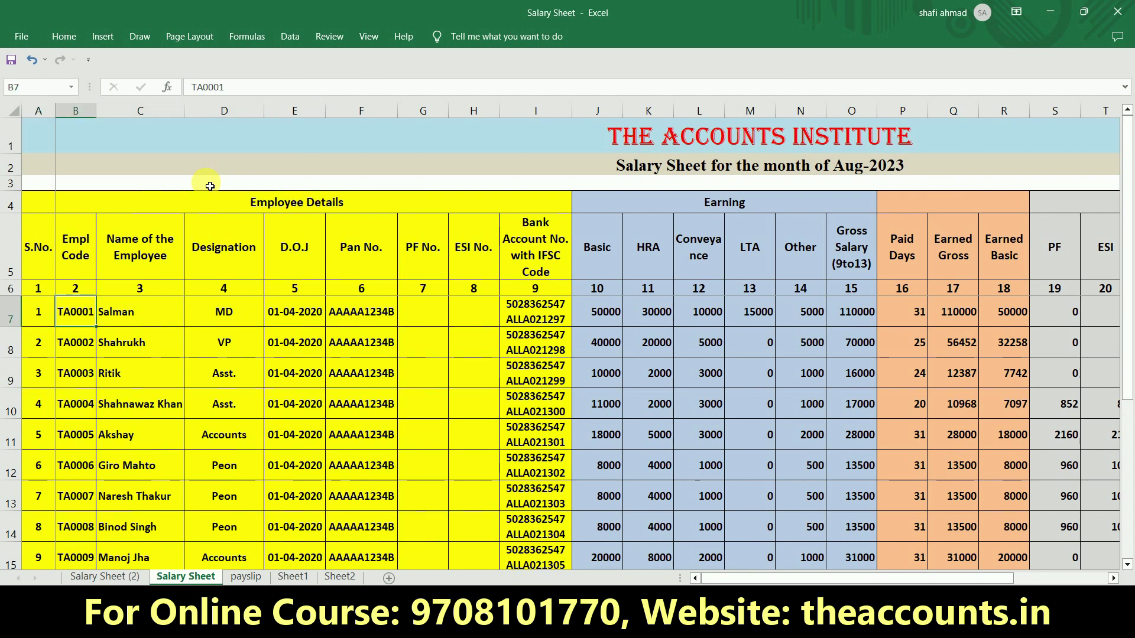
Copy the first employee's name from the salary sheet into TallyPrime as the new ledger's name, leaving the alias blank
key(Right)
key(ctrl+c)
key(alt+Tab)
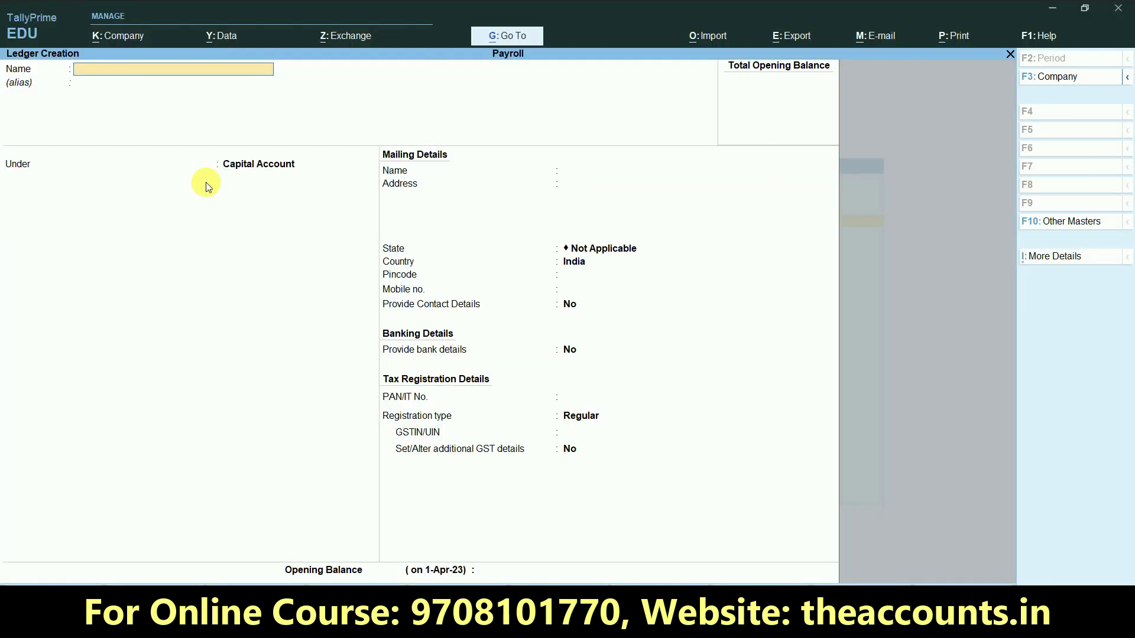
key(ctrl+v)
key(Return)
key(Return)
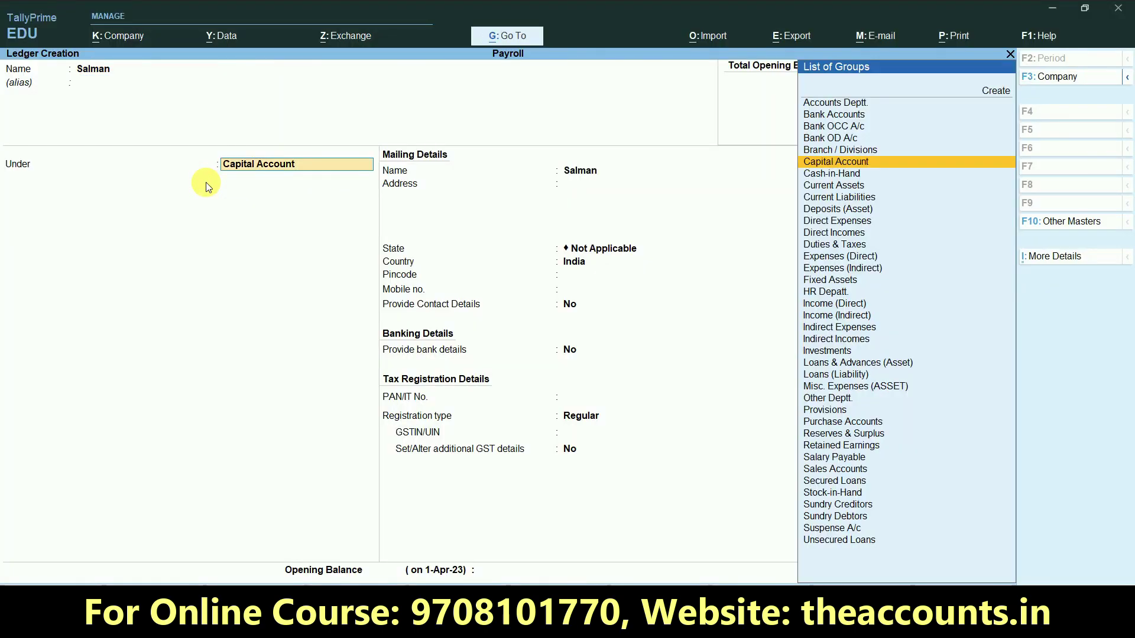
Check the first employee's details in the salary sheet, then place their ledger under Other Deptt. and save it
key(alt+Tab)
key(Right)
key(Right)
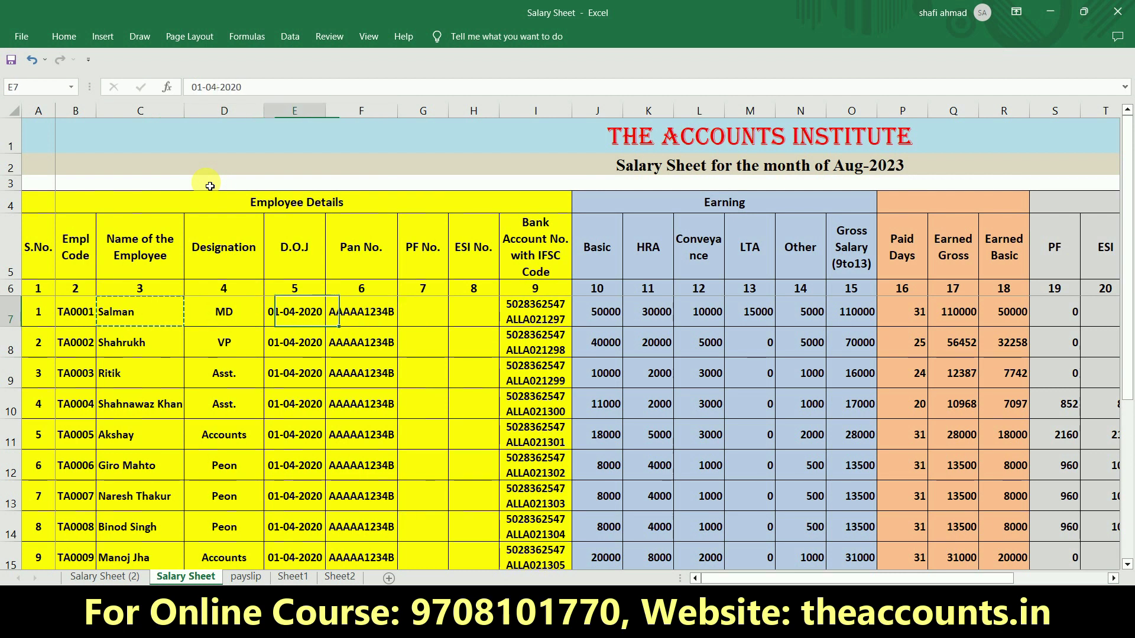
key(alt+Tab)
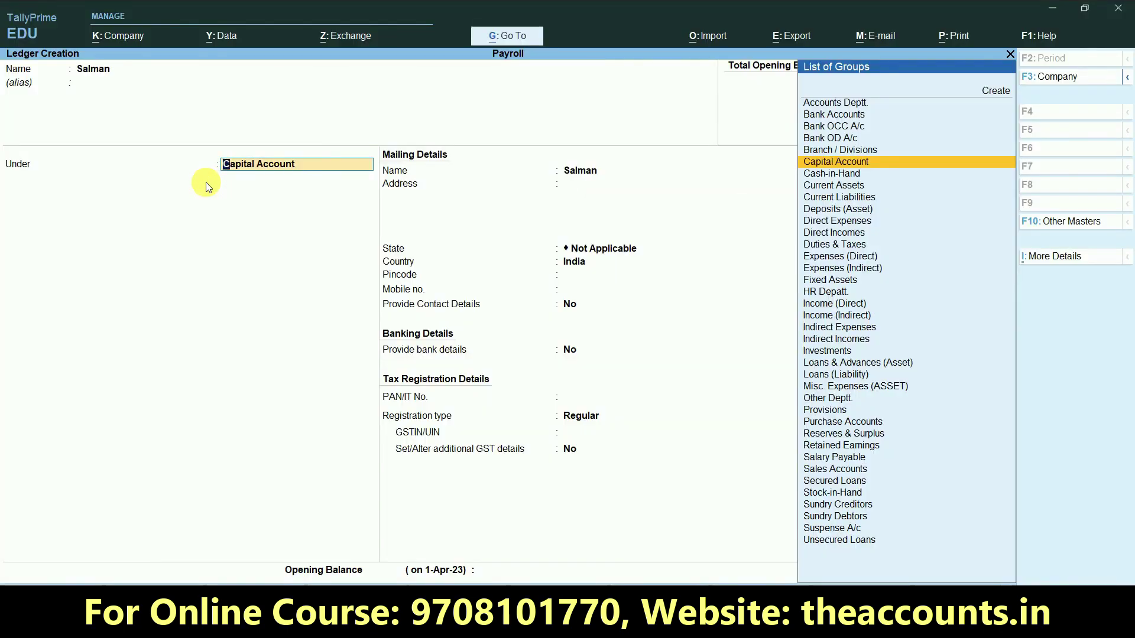
text(Oth)
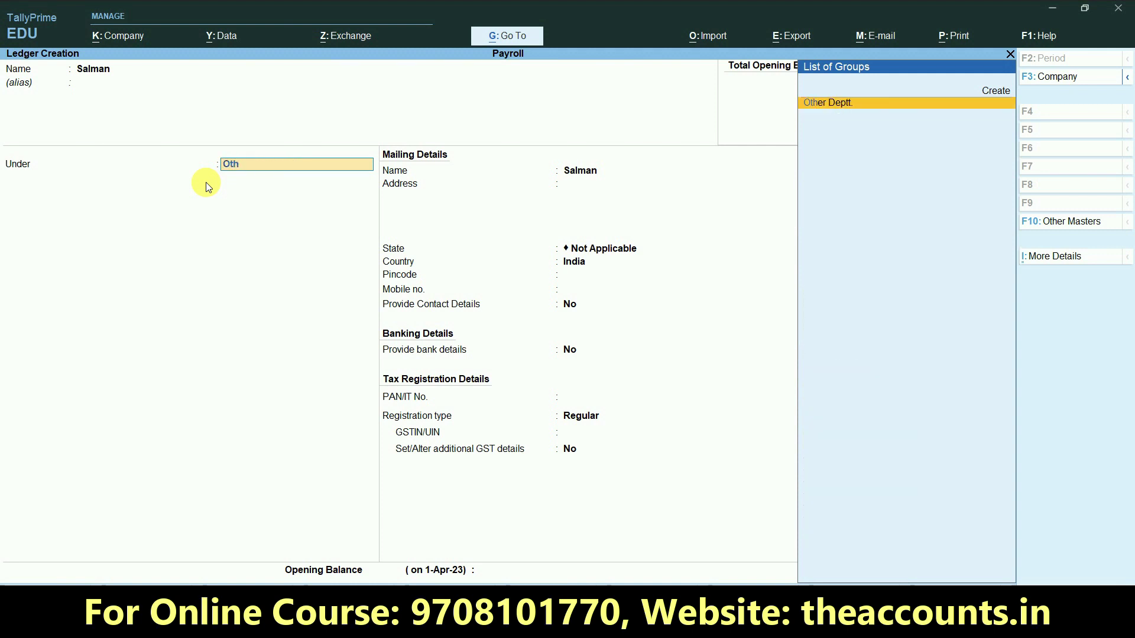
key(Return)
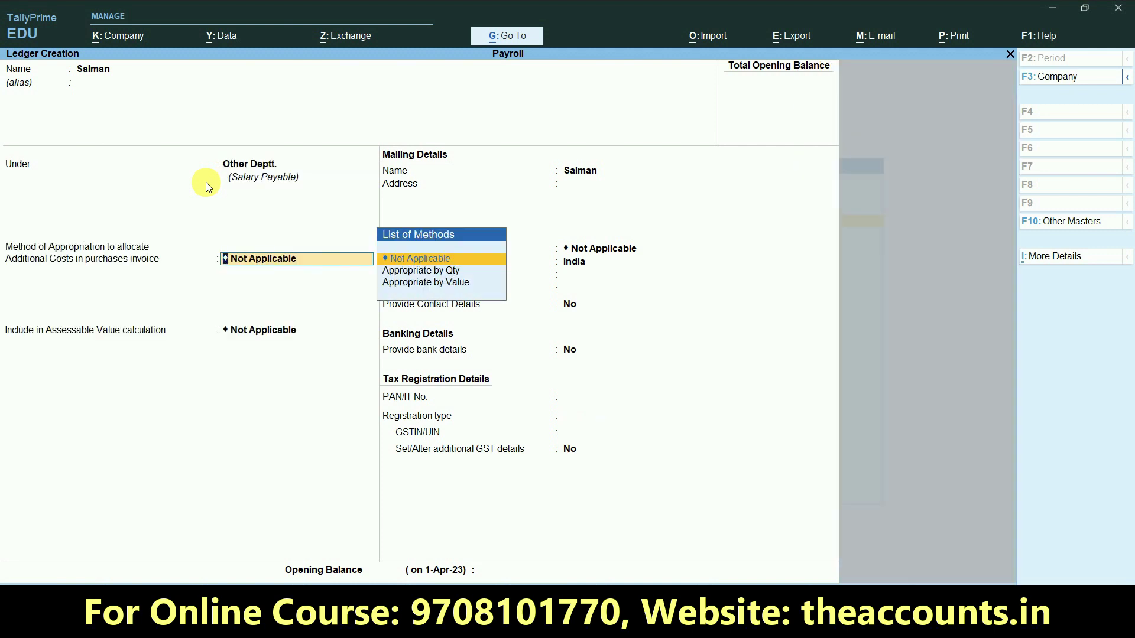
key(Return)
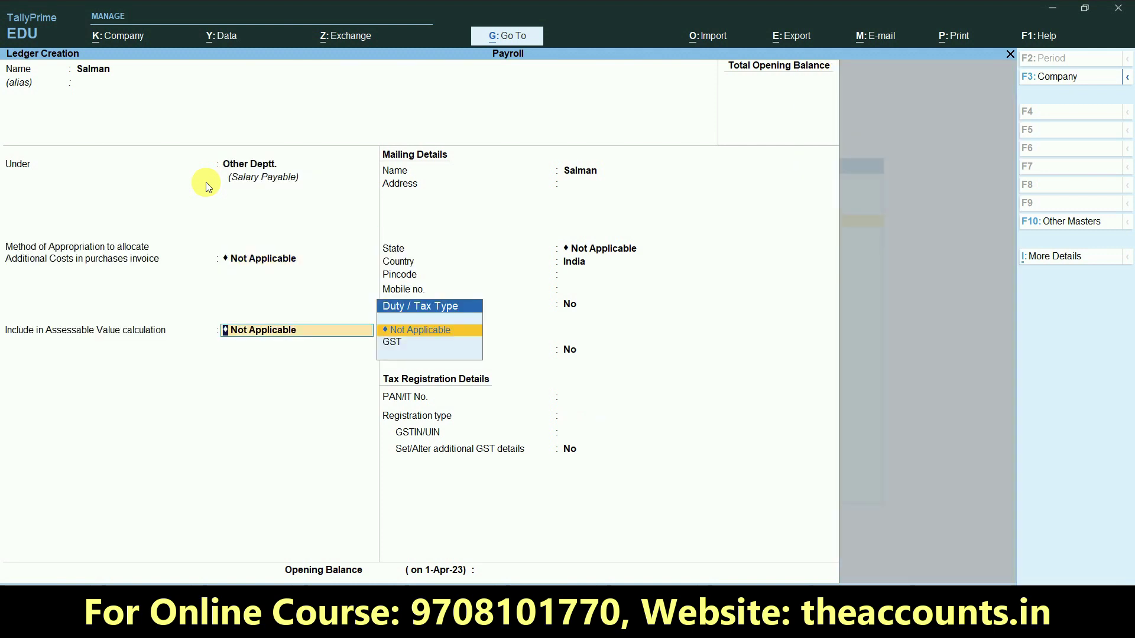
key(Return)
key(ctrl+a)
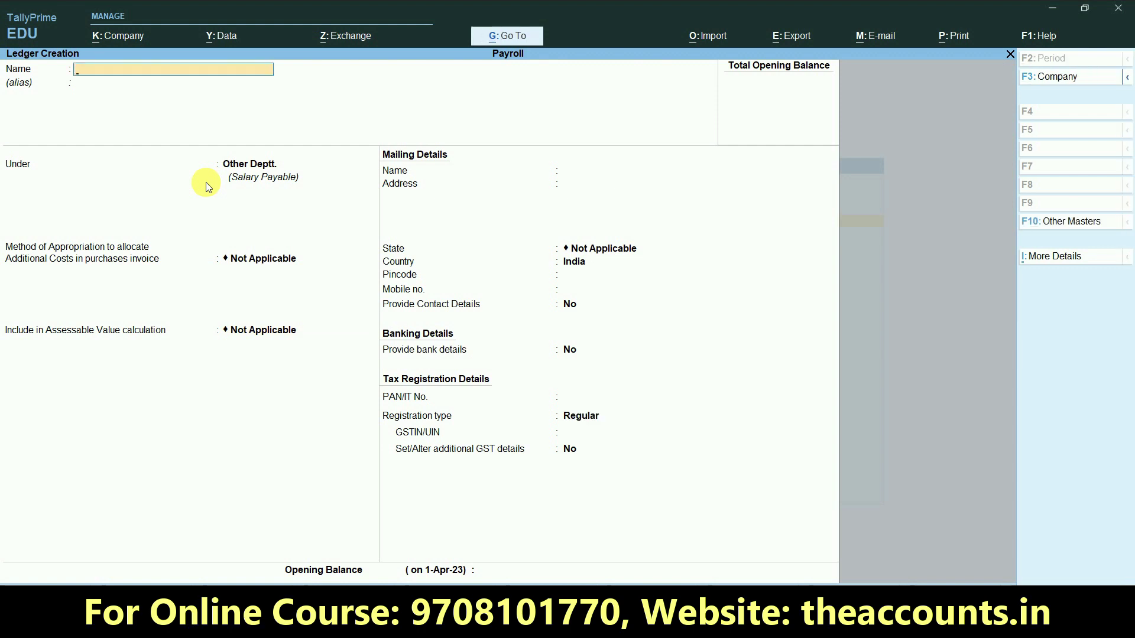
Create a ledger under Other Deptt. for the second employee, copying the name from the salary sheet, and save it
key(alt+Tab)
key(Down)
key(Left)
key(ctrl+c)
key(alt+Tab)
key(ctrl+v)
key(Return)
key(Return)
key(ctrl+a)
Create a ledger under Other Deptt. for the third employee, copying the name from the salary sheet, and save it
key(alt+Tab)
key(Down)
key(ctrl+c)
key(alt+Tab)
key(ctrl+v)
key(Return)
key(Return)
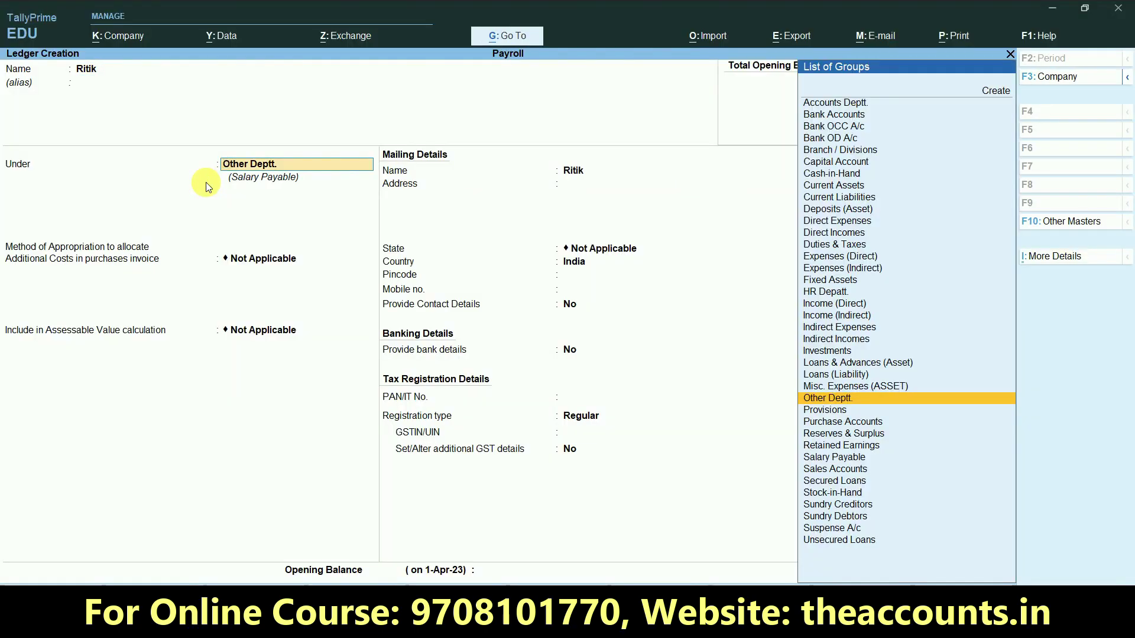
key(ctrl+a)
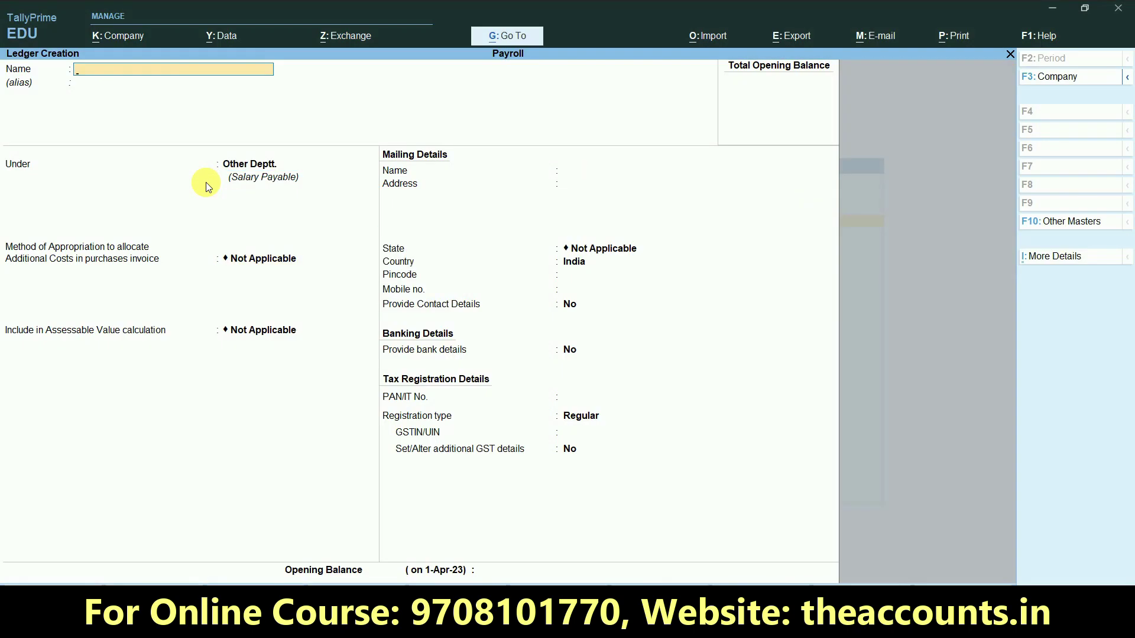
Check the remaining employee names in the salary sheet through the last row and return to the TallyPrime ledger form
key(alt+Tab)
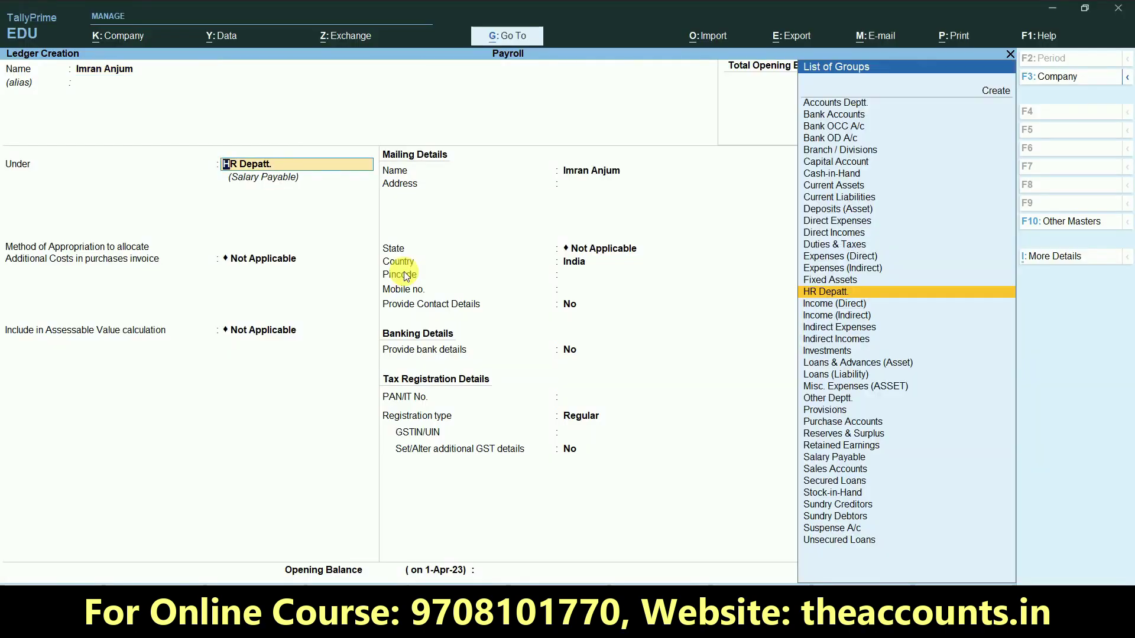
key(alt+Tab)
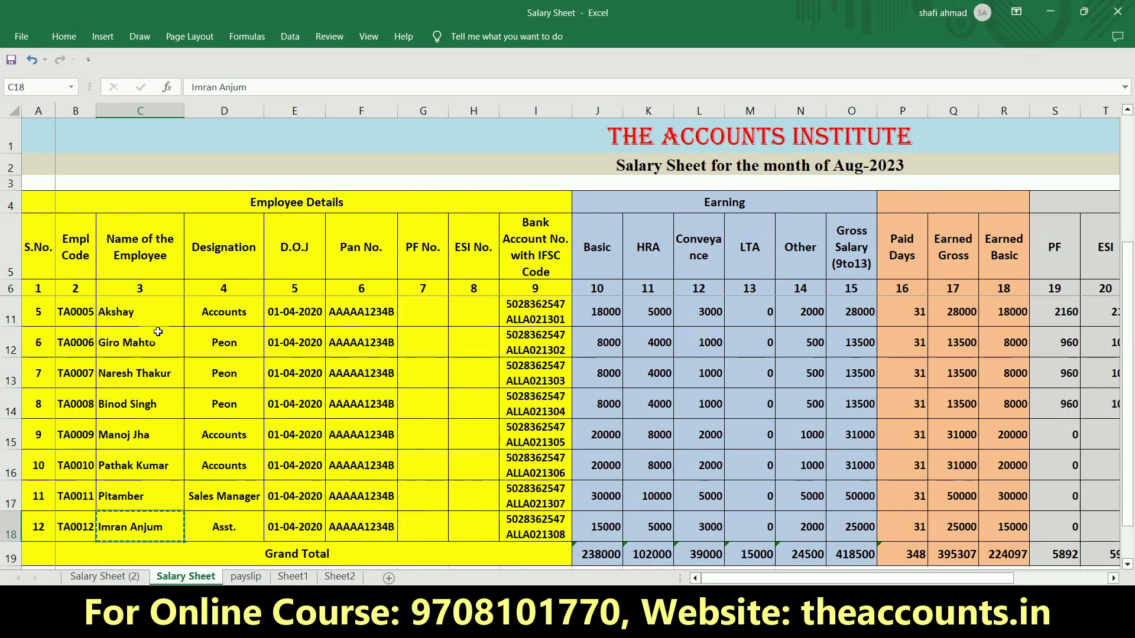
key(alt+Tab)
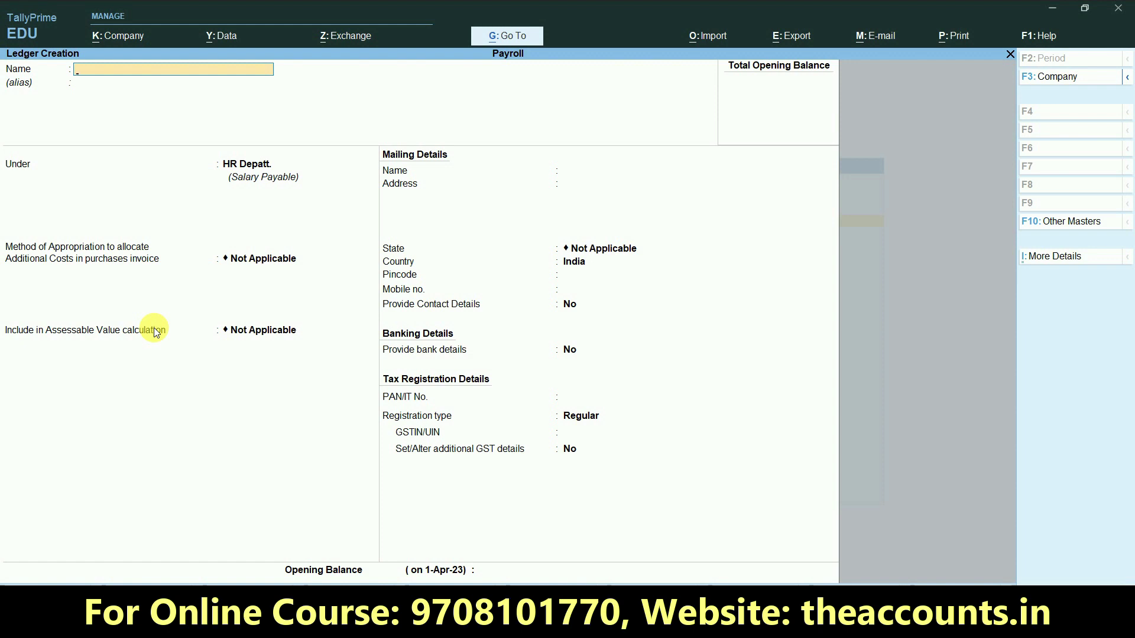
Create a ledger named Salary under Indirect Expenses, save it and return to the Gateway of Tally
text(Salary)
key(Return)
text(Ind)
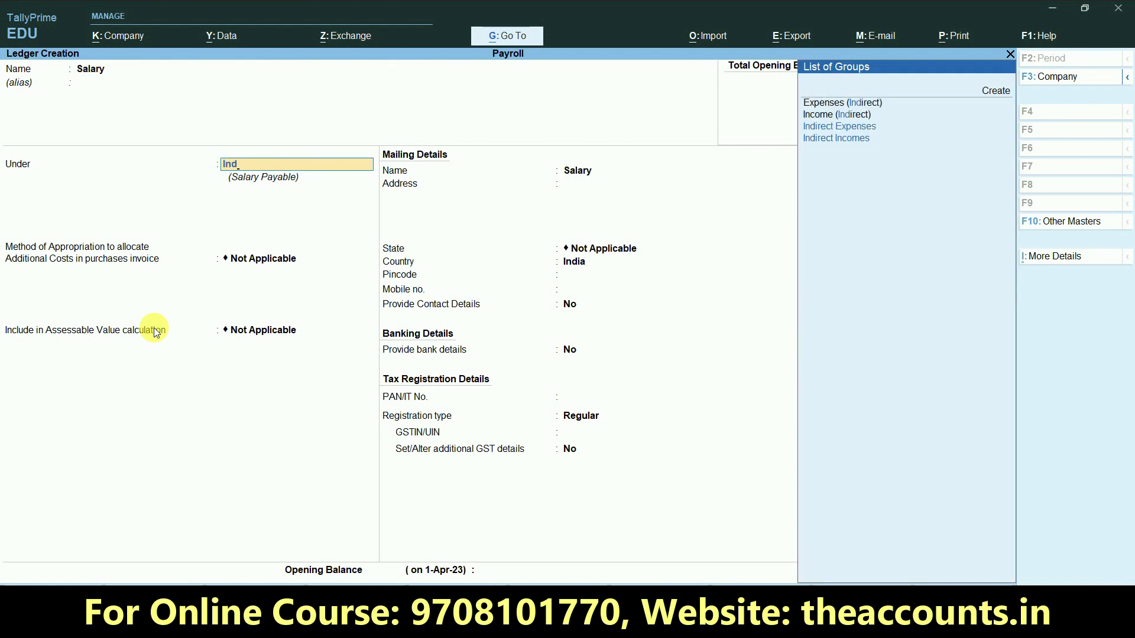
key(Return)
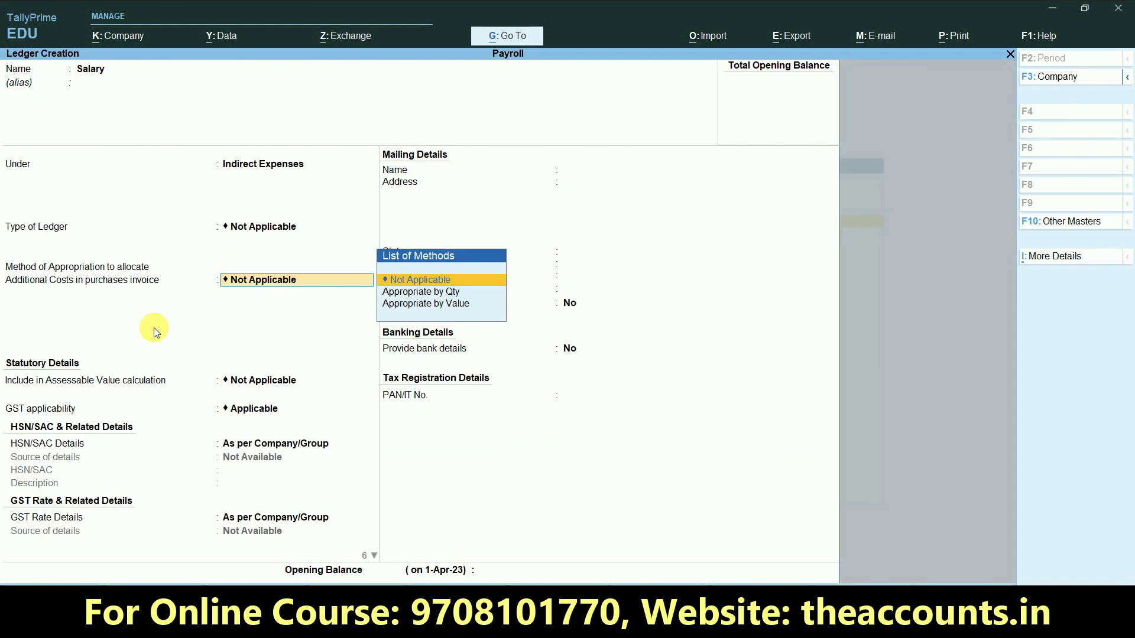
key(Return)
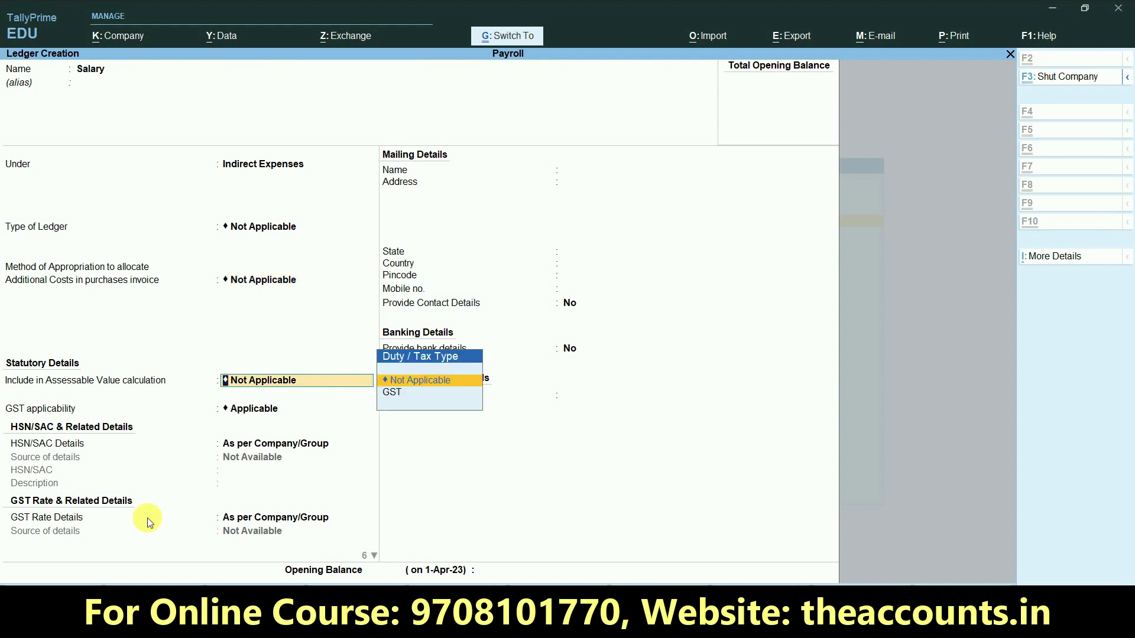
key(ctrl+a)
key(Escape)
key(Escape)
key(Escape)
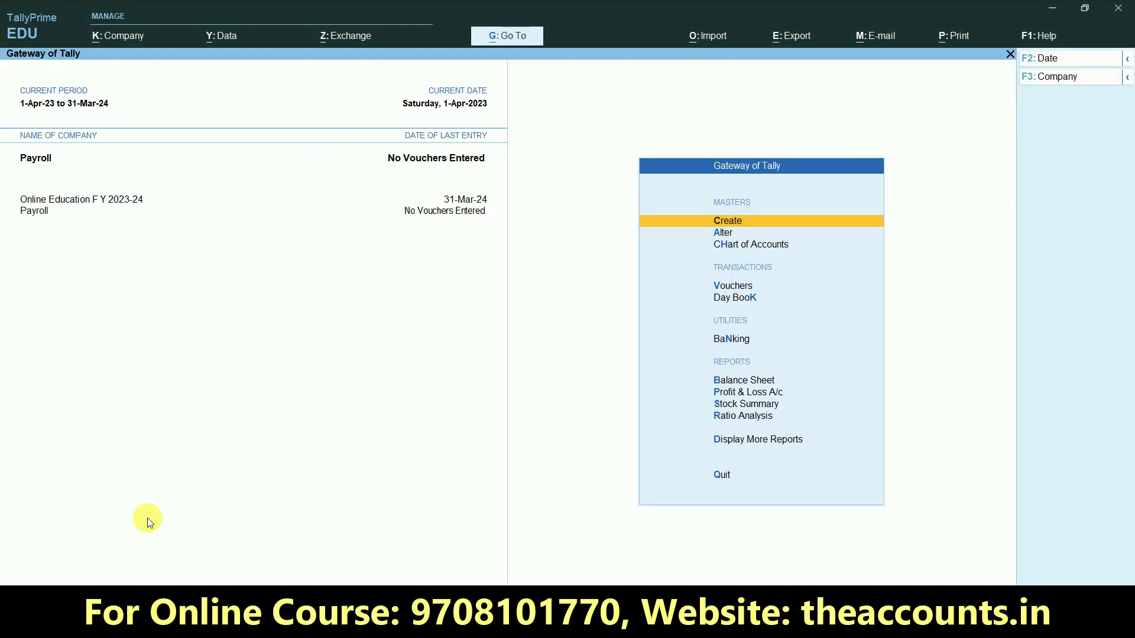
Start a Journal voucher dated 31-Aug-23 and choose the Salary ledger as the debit entry
key(Down)
key(Down)
key(Down)
key(Down)
key(Up)
key(Return)
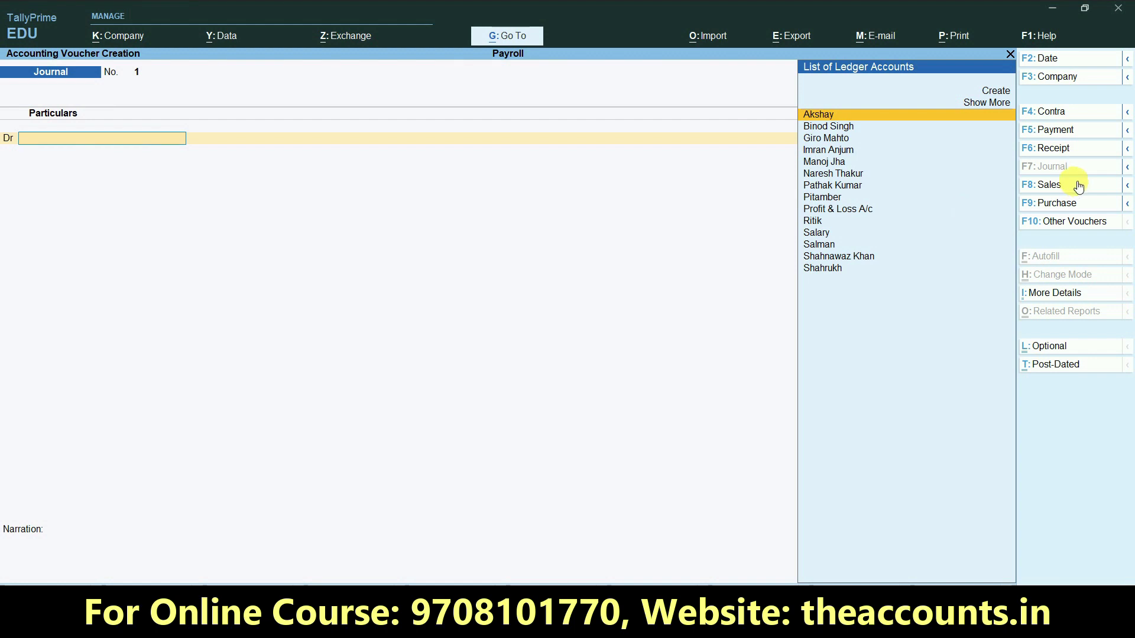
click(1064, 65)
text(21-5)
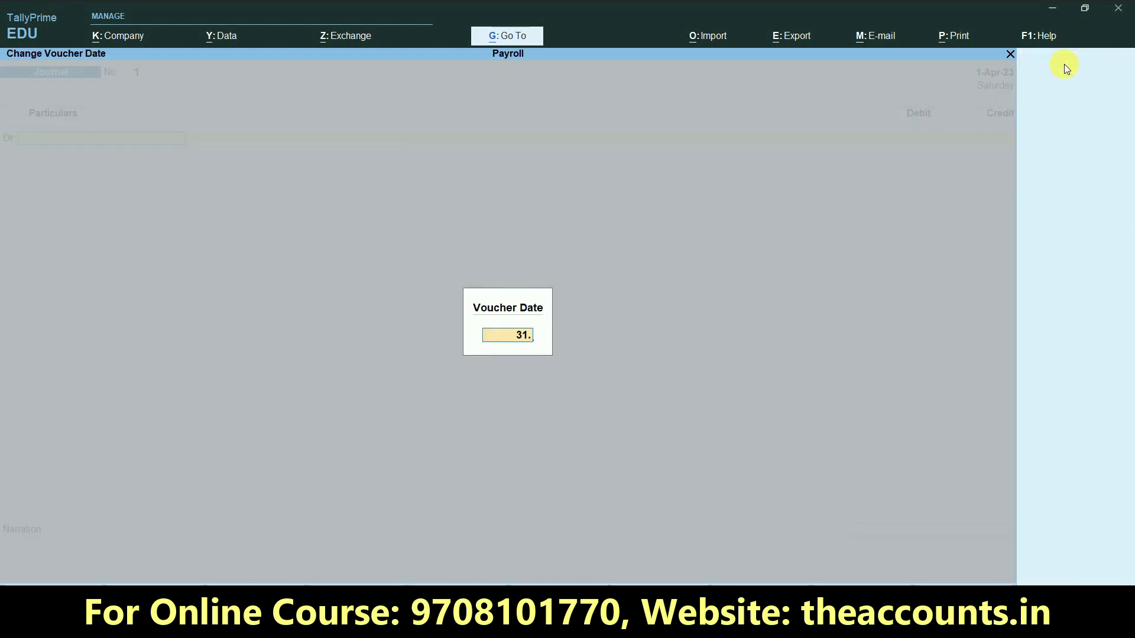
key(Return)
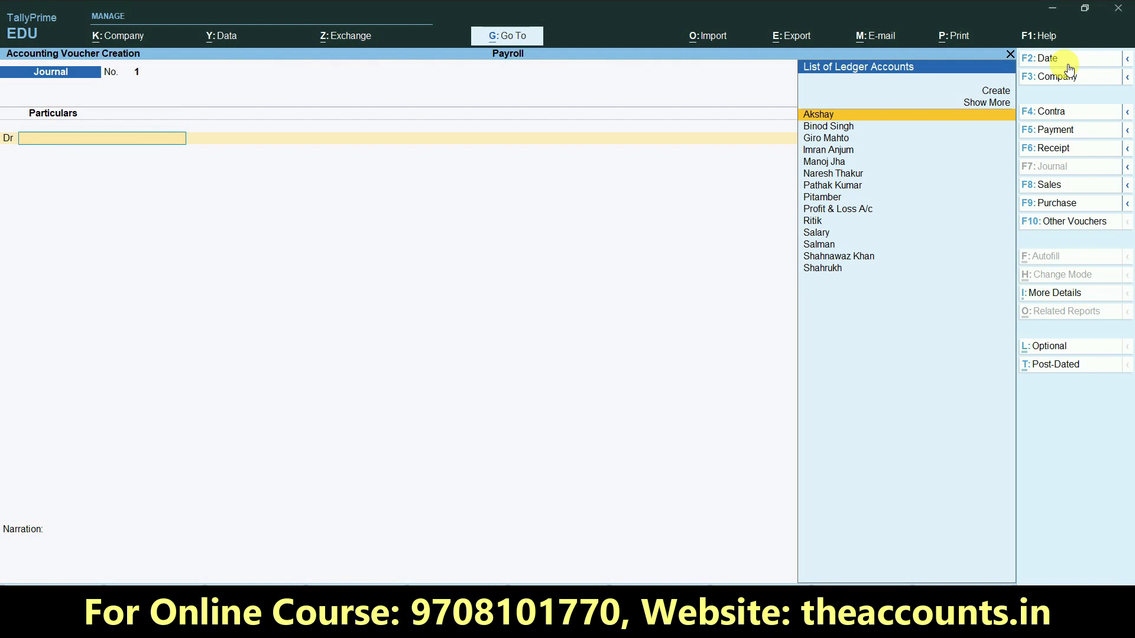
text(Salary)
key(Return)
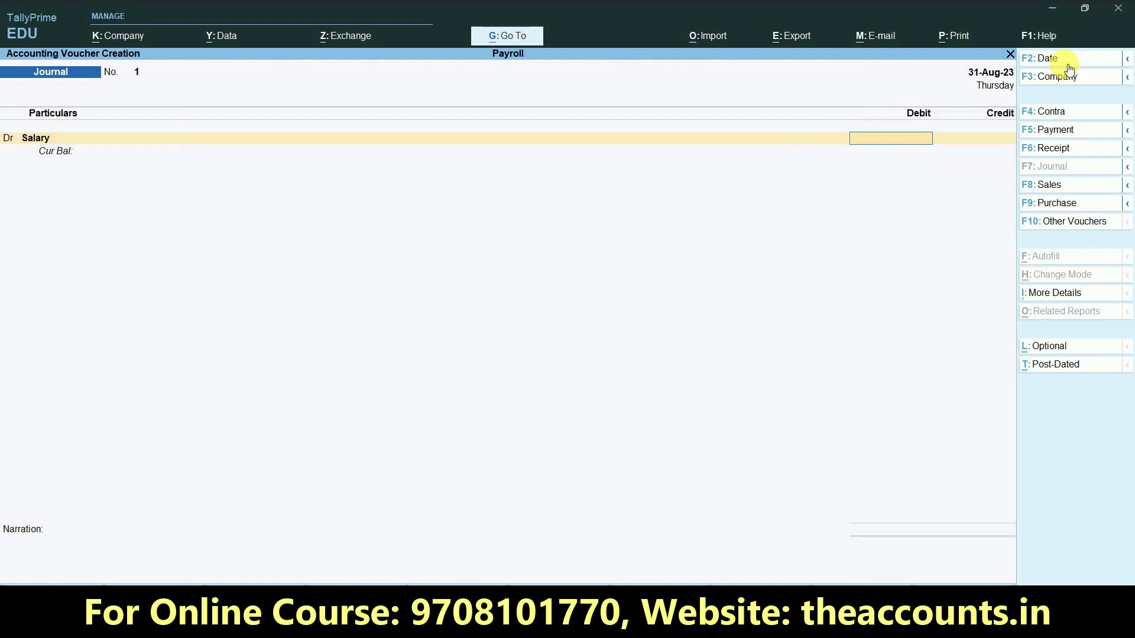
Switch to the Excel salary sheet and review the Gross Salary column down to its grand total
key(alt+Tab)
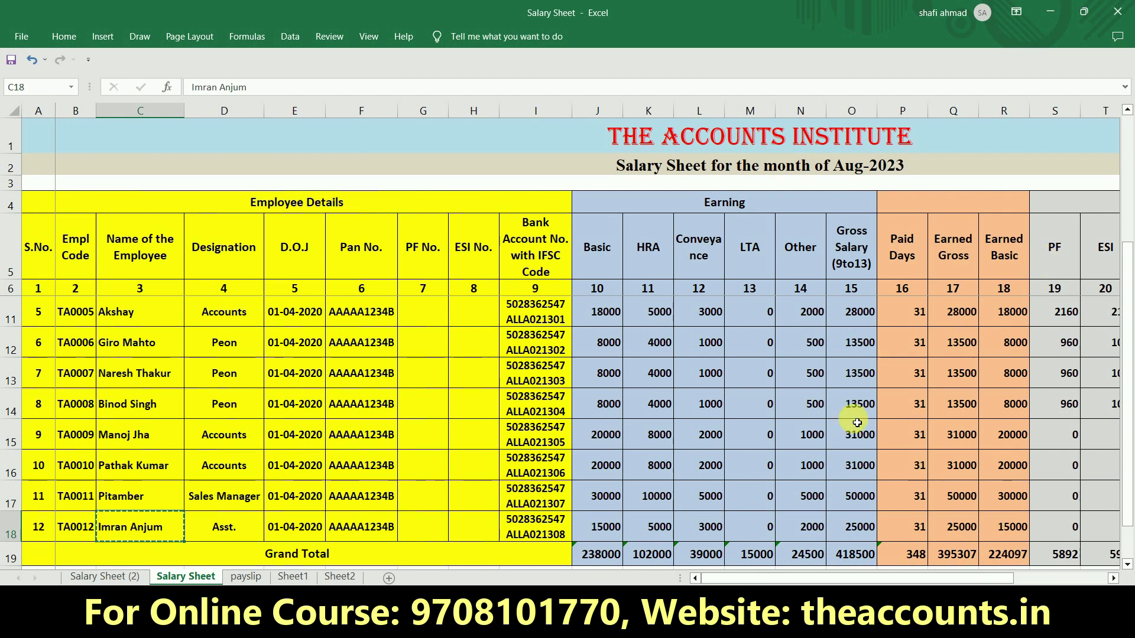
click(864, 266)
key(Down)
key(Down)
key(Down)
key(Down)
key(Down)
key(Down)
key(Down)
key(Down)
key(Down)
key(Down)
key(Down)
key(Down)
key(Down)
key(Down)
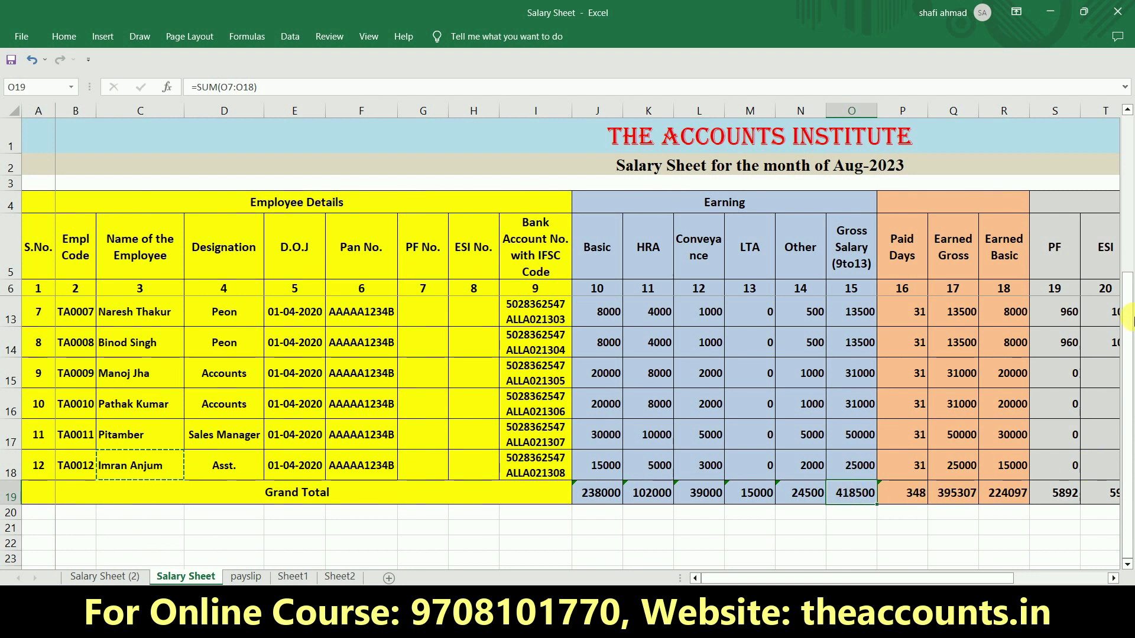
Copy the Earned Gross grand total of 395307 from the salary sheet into the voucher as the Salary debit amount
click(950, 247)
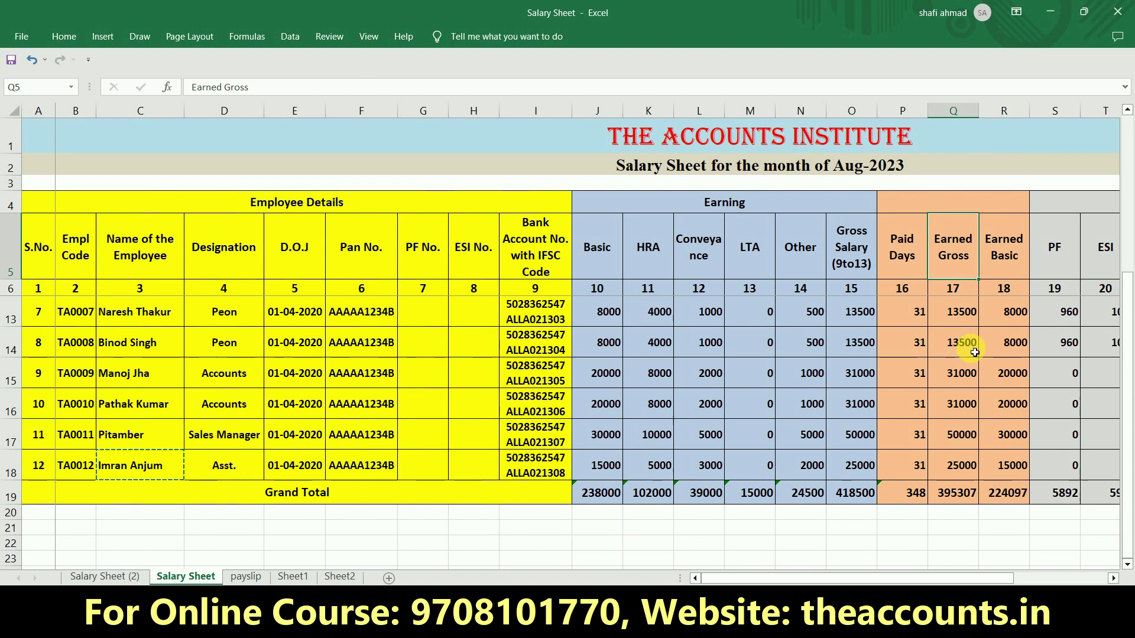
click(958, 501)
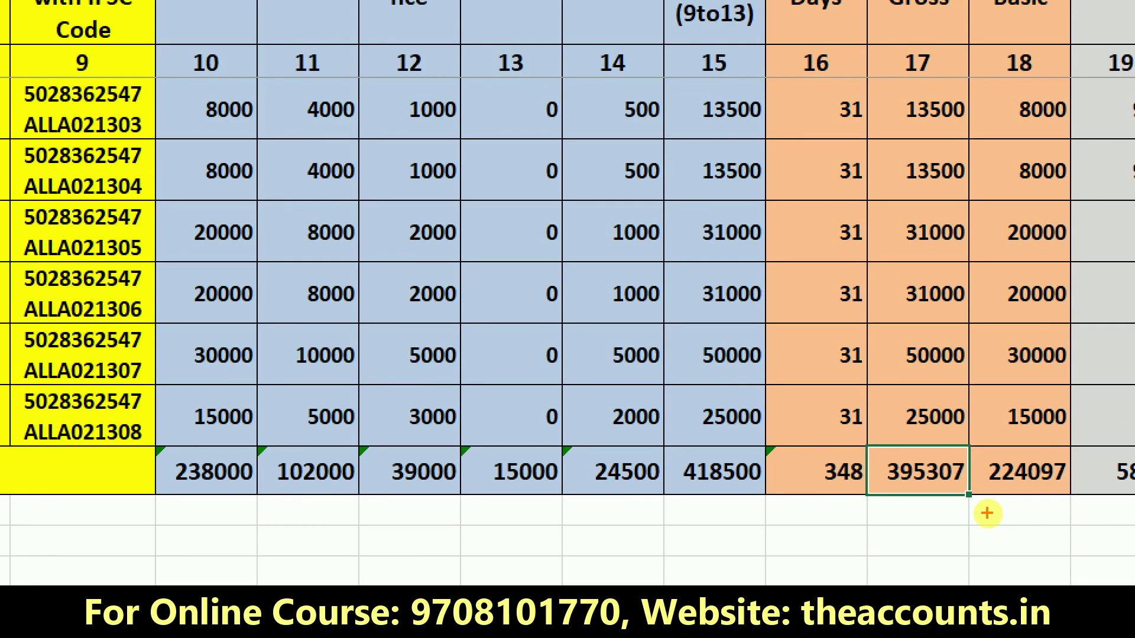
mouse_move(987, 513)
mouse_down()
mouse_move(934, 472)
mouse_move(932, 520)
mouse_move(978, 522)
mouse_up()
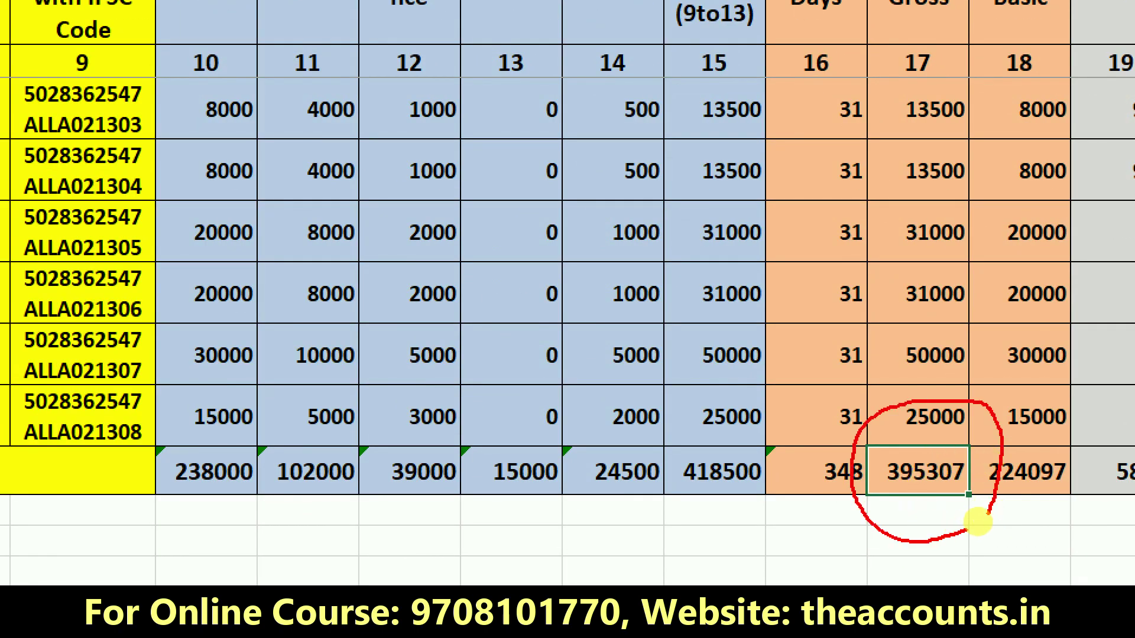
drag(915, 507, 1008, 497)
key(ctrl+c)
key(alt+Tab)
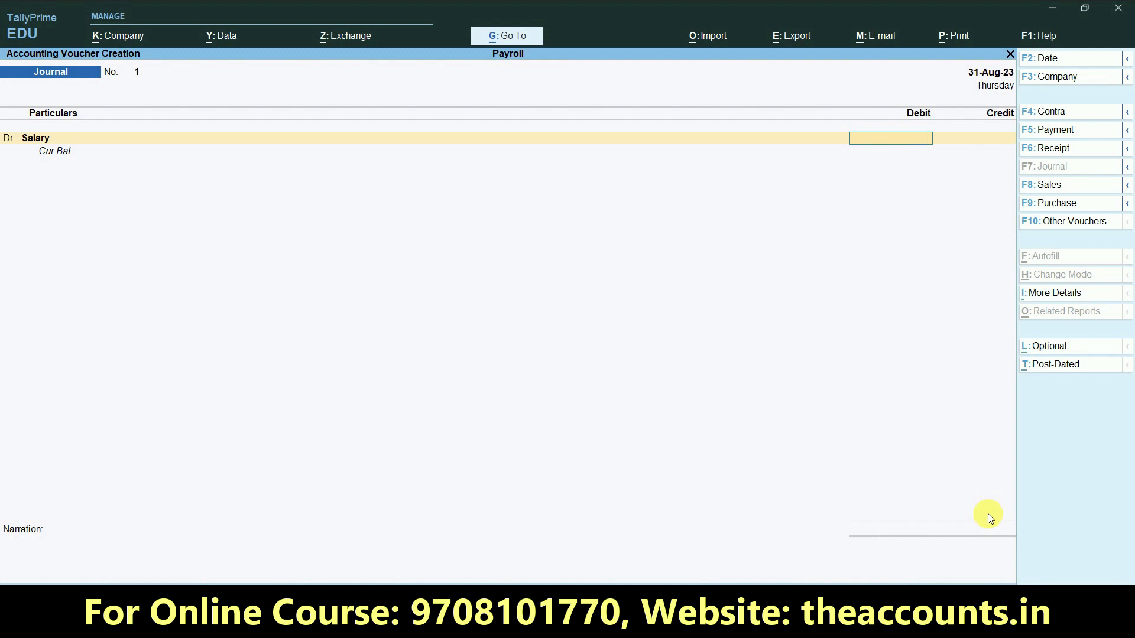
key(ctrl+alt+v)
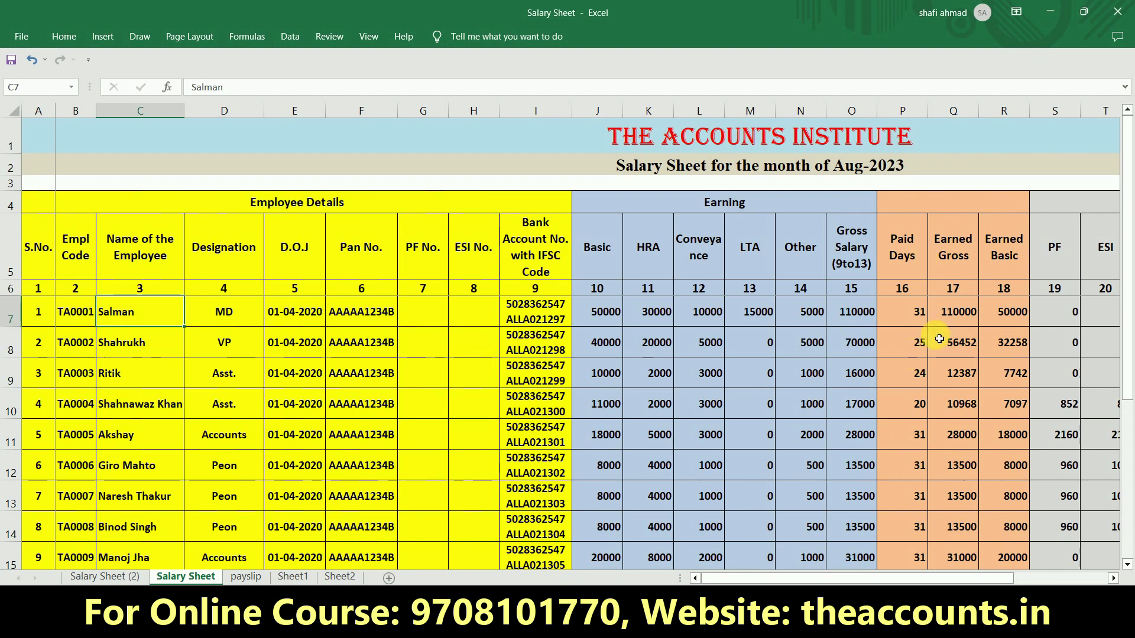
Credit the first employee's ledger with their Earned Gross of 110000 copied from the salary sheet
click(954, 321)
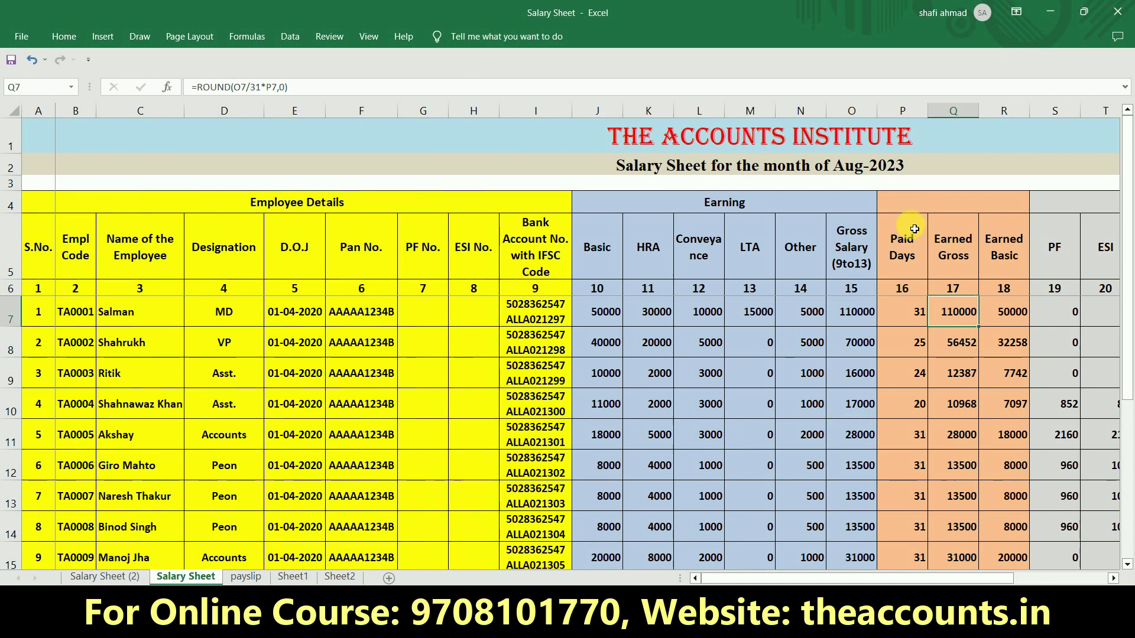
key(ctrl+c)
key(alt+Tab)
text(Sal)
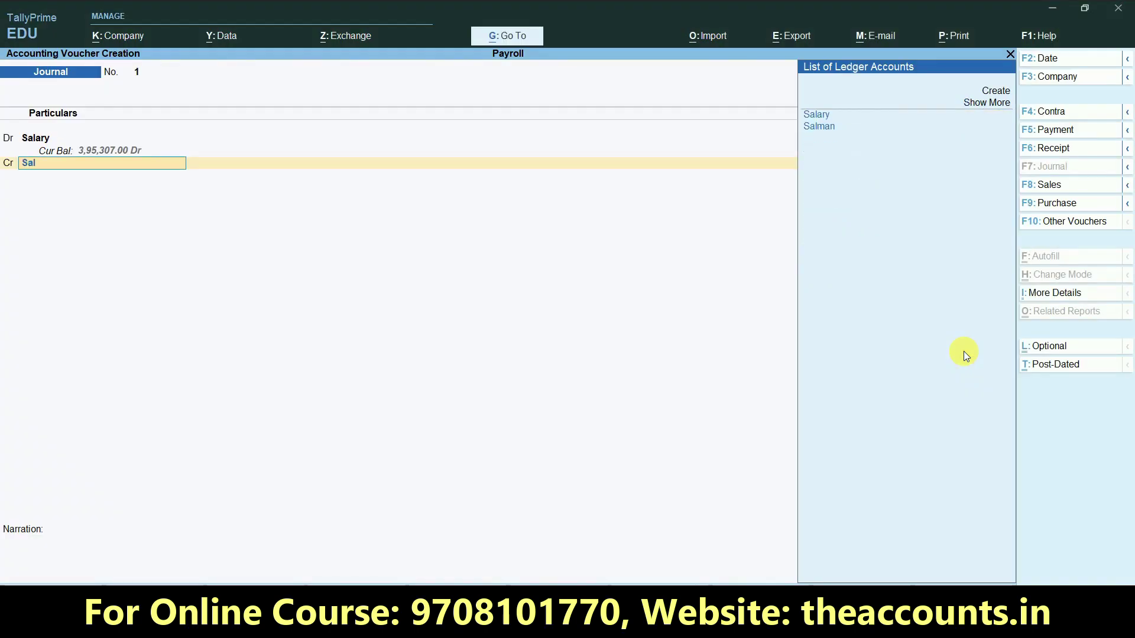
key(Down)
key(Return)
key(ctrl+v)
key(Return)
Credit the second employee's ledger with their Earned Gross of 56452 copied from the salary sheet
key(alt+Tab)
click(968, 355)
key(ctrl+c)
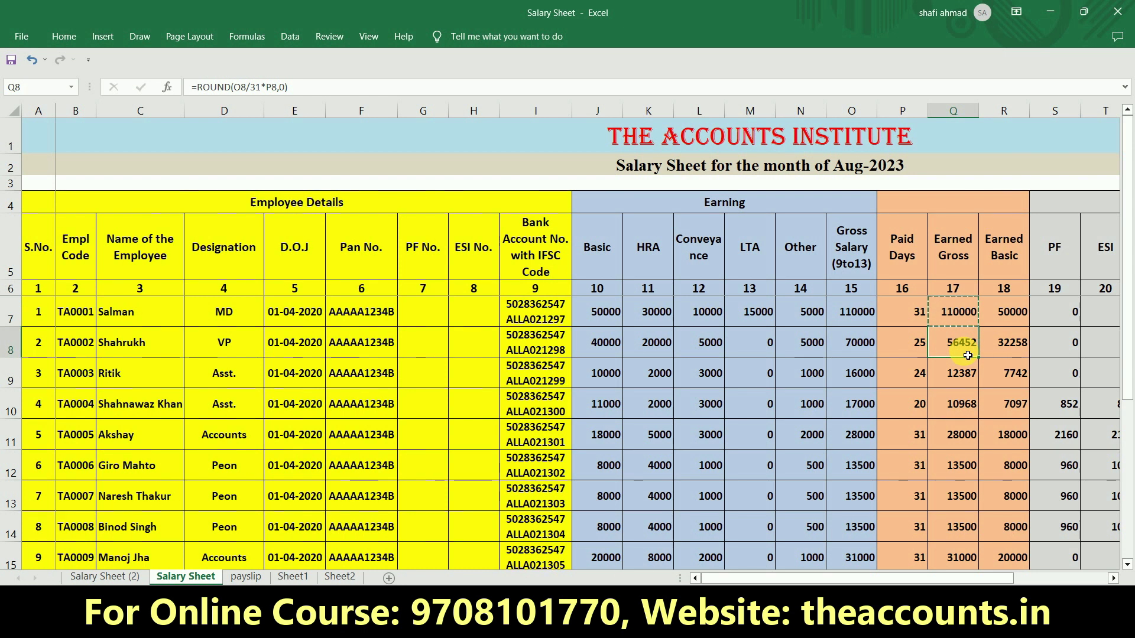
key(alt+Tab)
text(Shah)
key(Down)
key(Down)
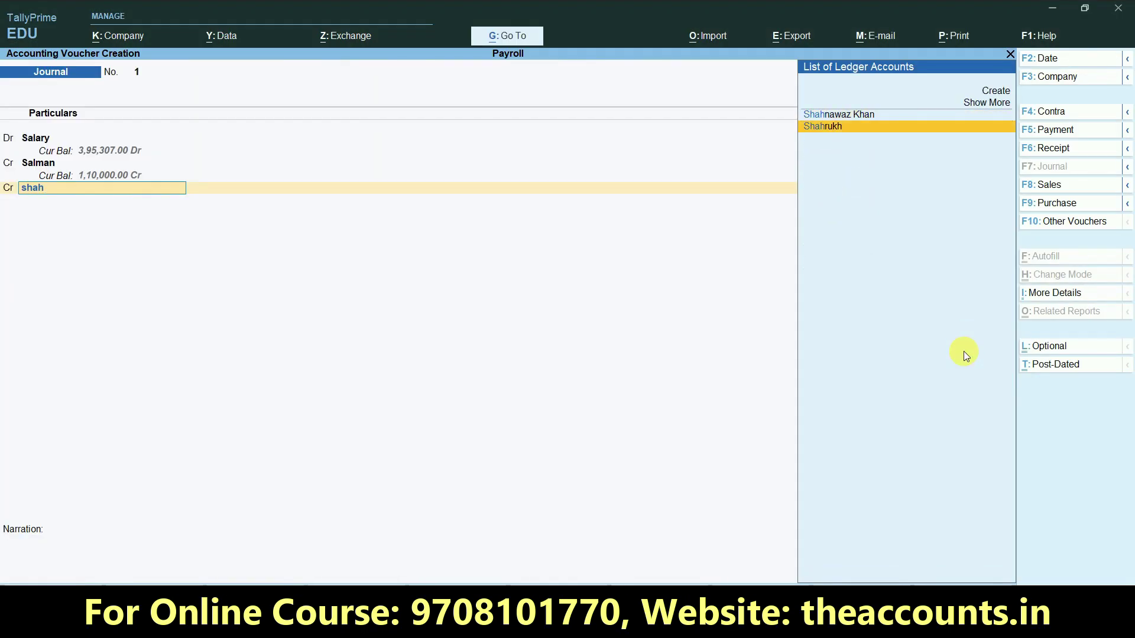
key(Return)
key(ctrl+v)
key(Return)
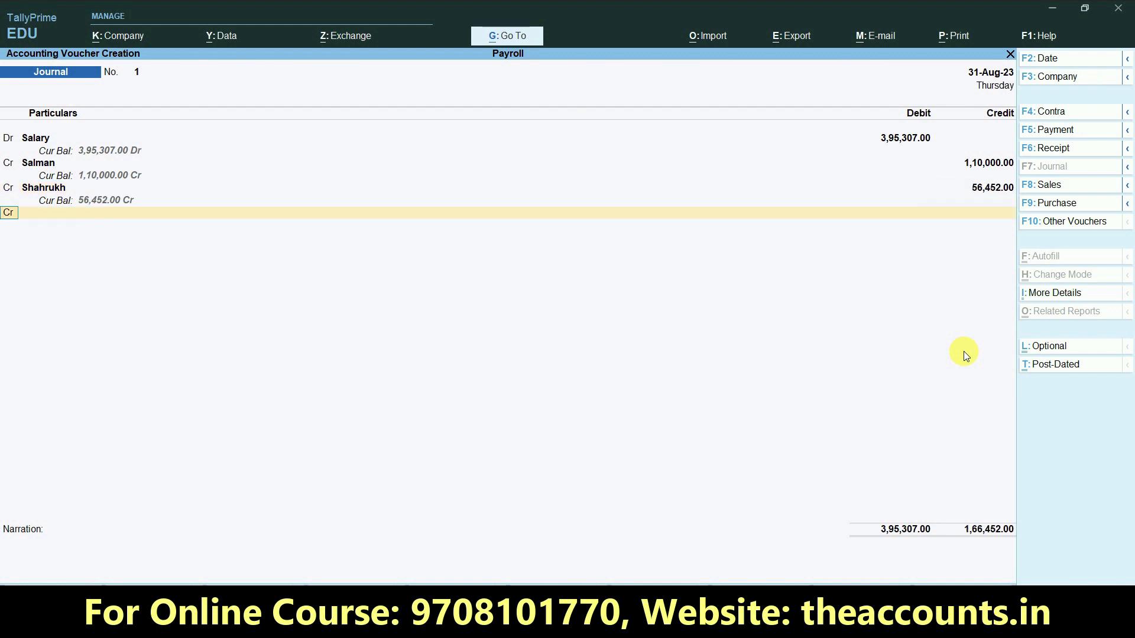
Credit the third employee's ledger with their Earned Gross of 12387 copied from the salary sheet
key(alt+Tab)
key(Down)
key(ctrl+c)
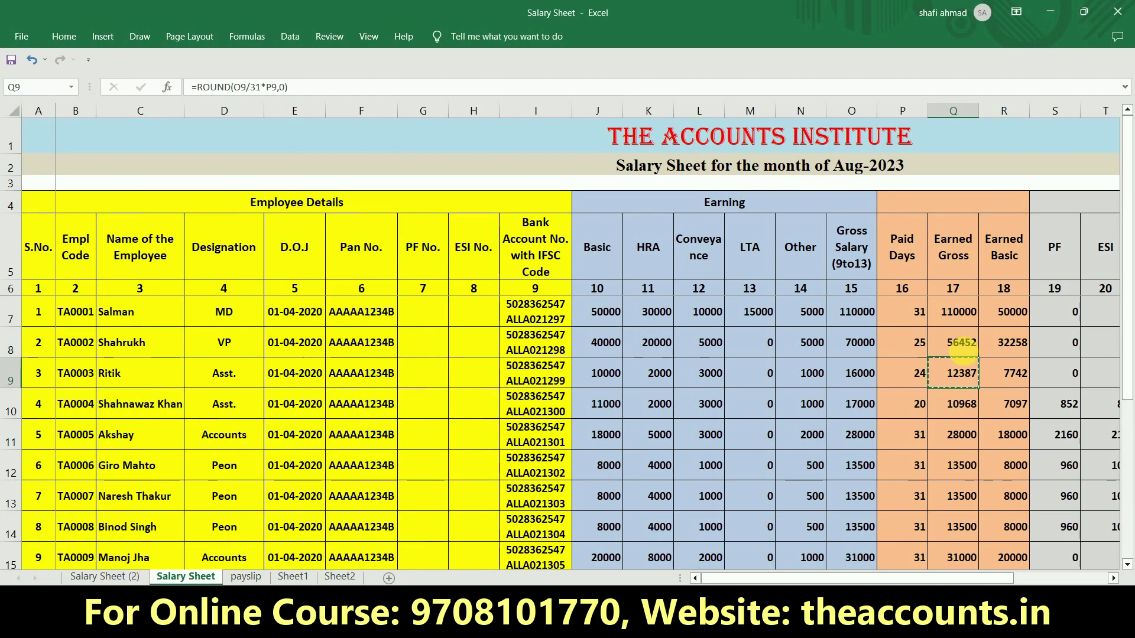
key(alt+Tab)
text(rit)
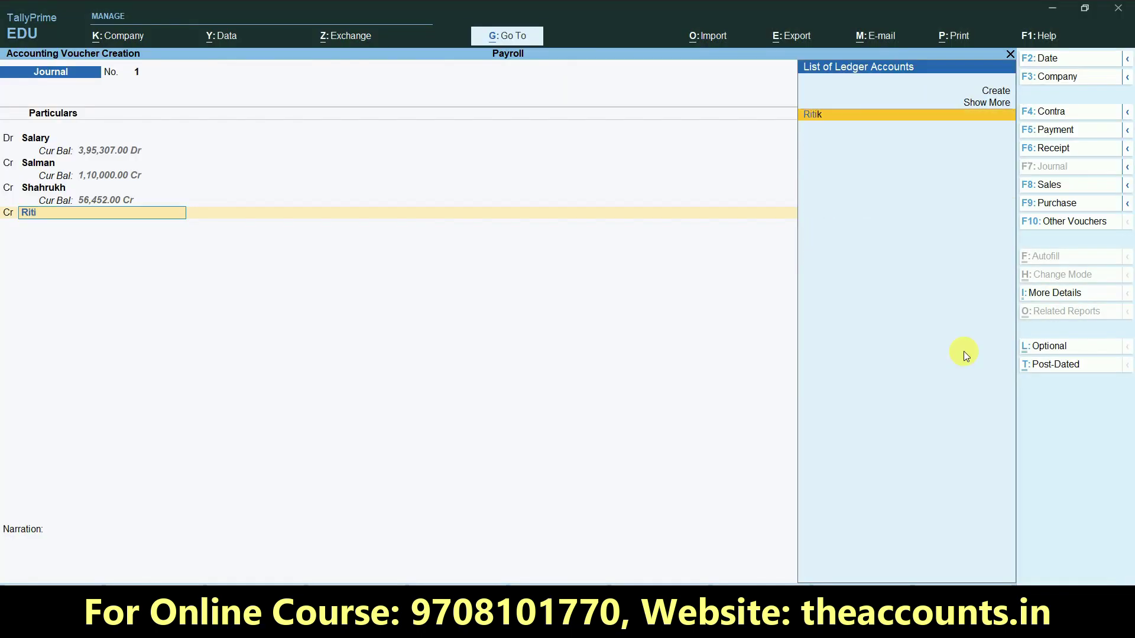
key(Return)
key(ctrl+v)
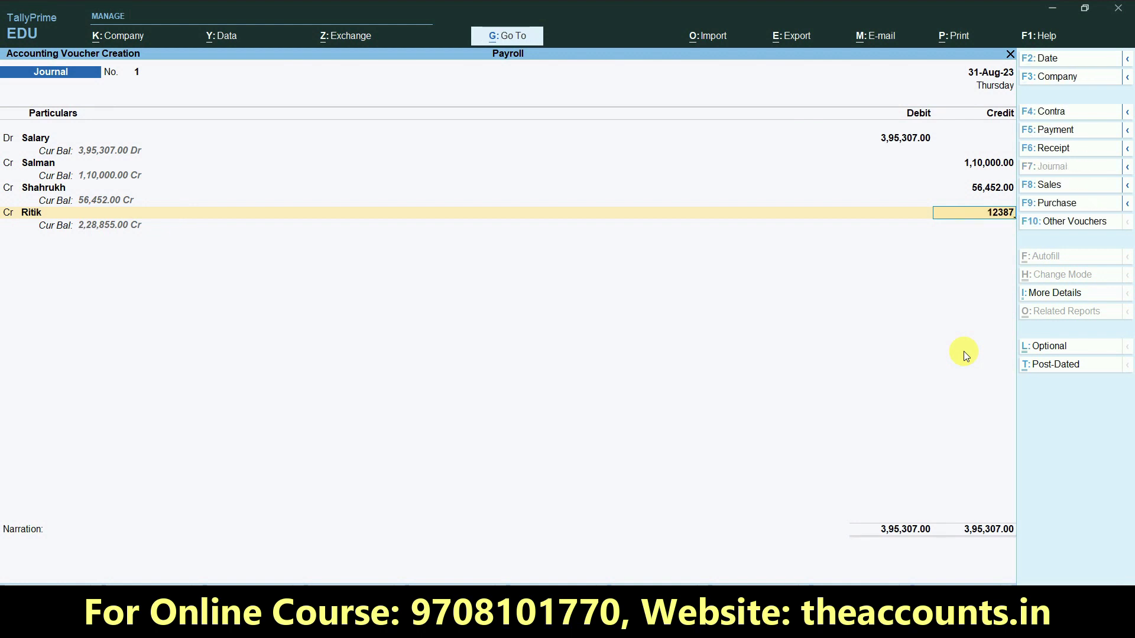
key(Return)
Add the fourth employee's ledger as a credit entry and copy their Earned Gross of 10968 from the salary sheet
text(shahn)
key(Return)
key(alt+Tab)
key(Down)
key(ctrl+c)
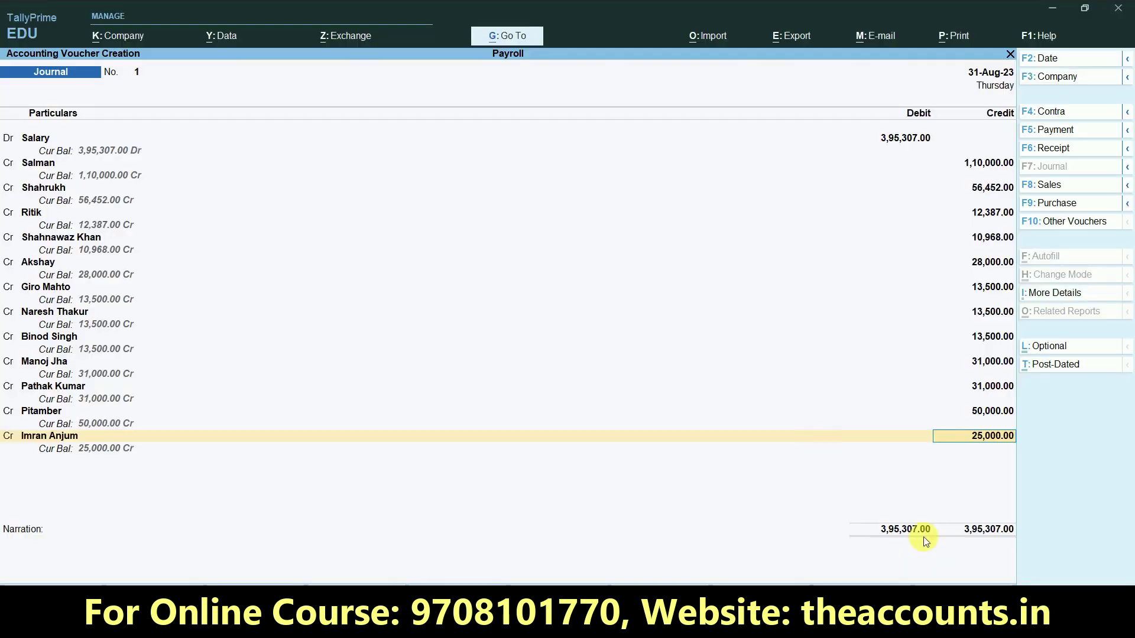
Enter the narration "salary due for the month of Aug-2023", save the journal voucher and return to the Gateway of Tally
key(ctrl)
key(Return)
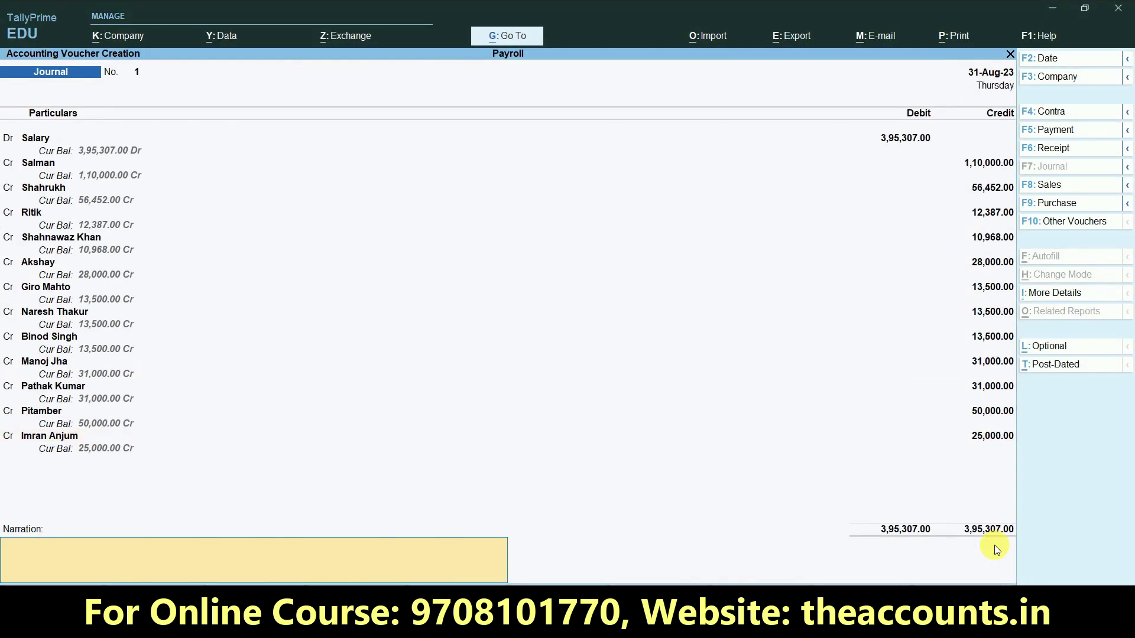
text(salr)
key(BackSpace)
key(BackSpace)
text(ary due for the month of Aug-2023)
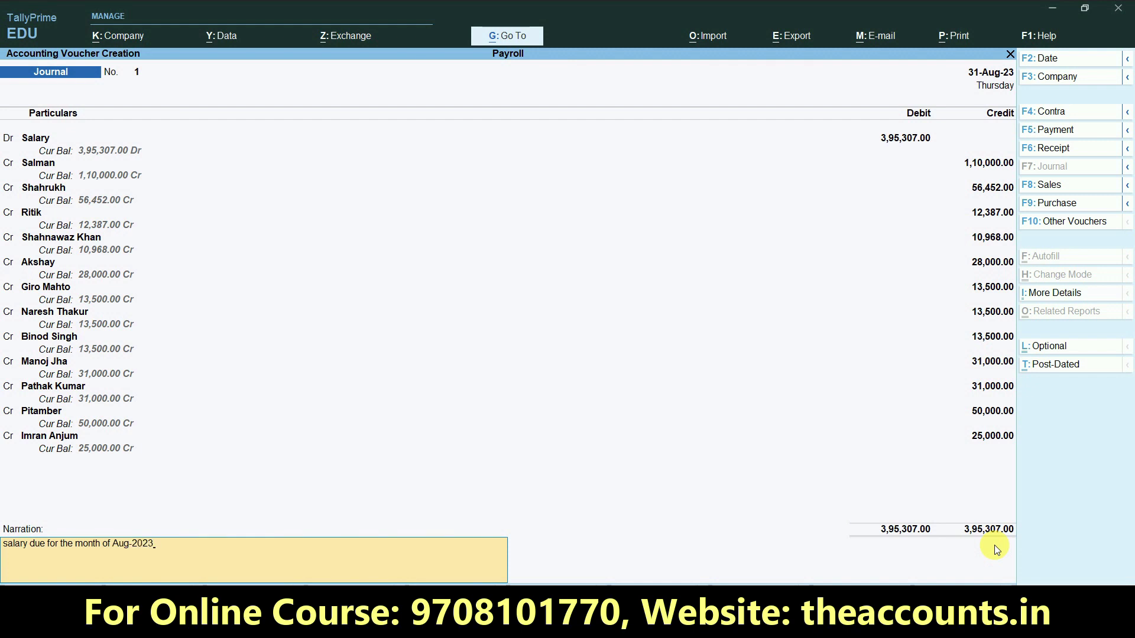
key(Return)
key(Return)
key(Escape)
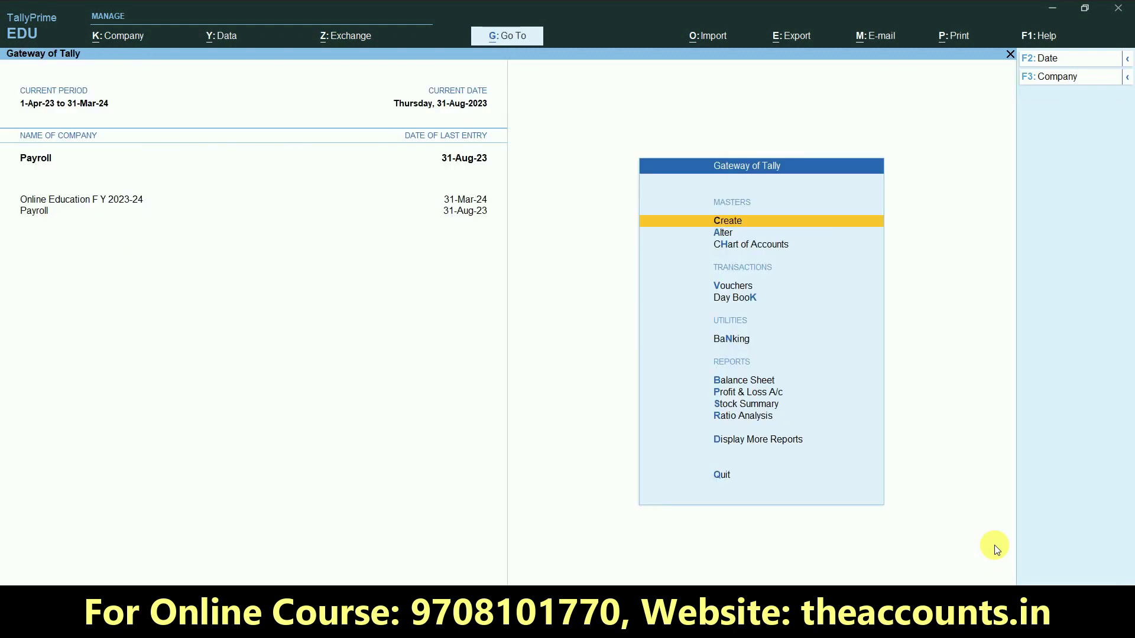
Compare the Salary expense in the Profit & Loss A/c with the Earned Gross grand total in the Excel salary sheet
key(p)
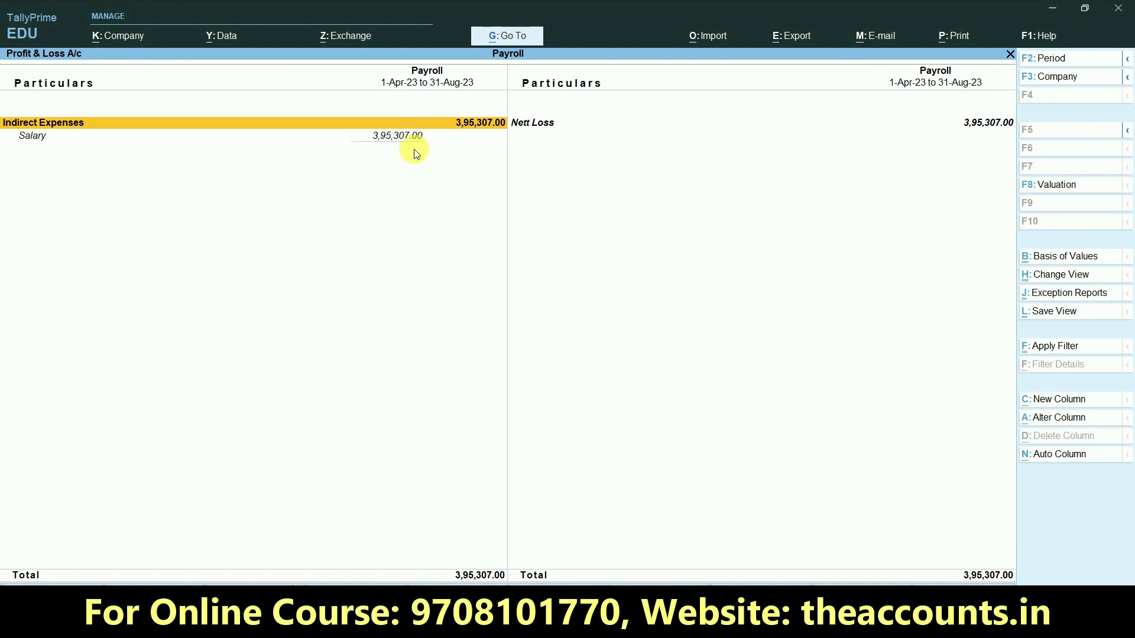
click(398, 140)
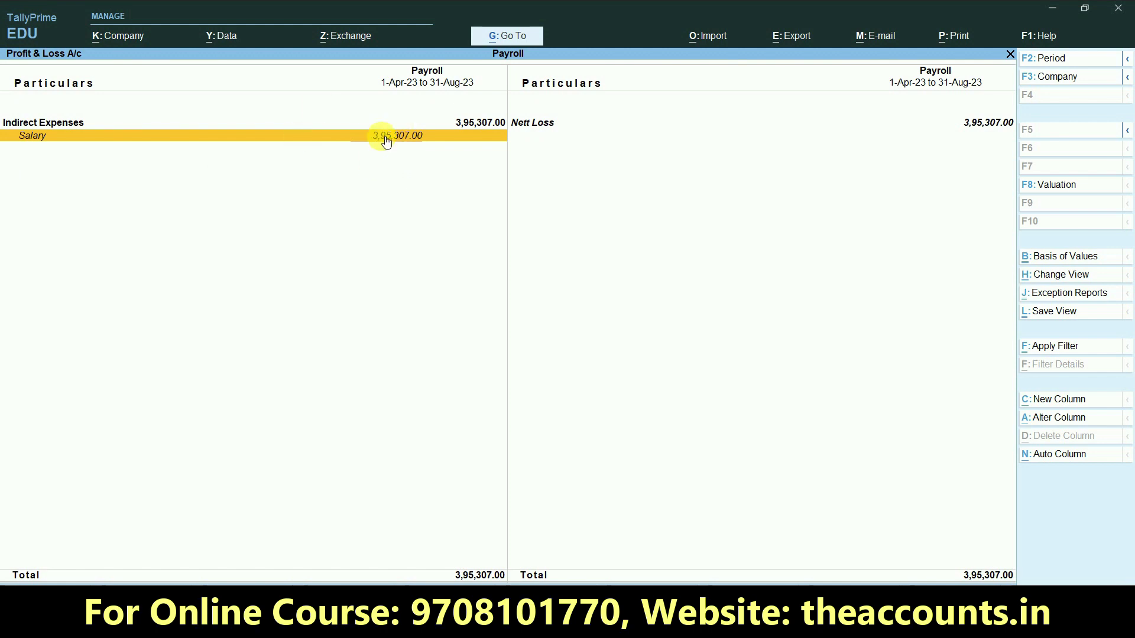
key(alt+Tab)
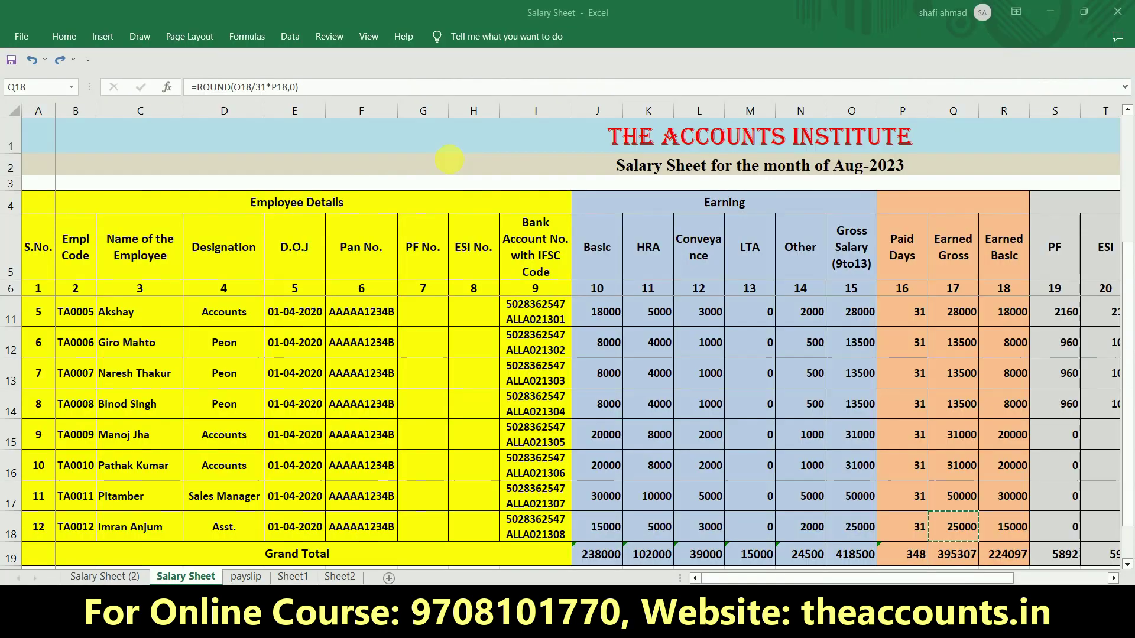
click(969, 561)
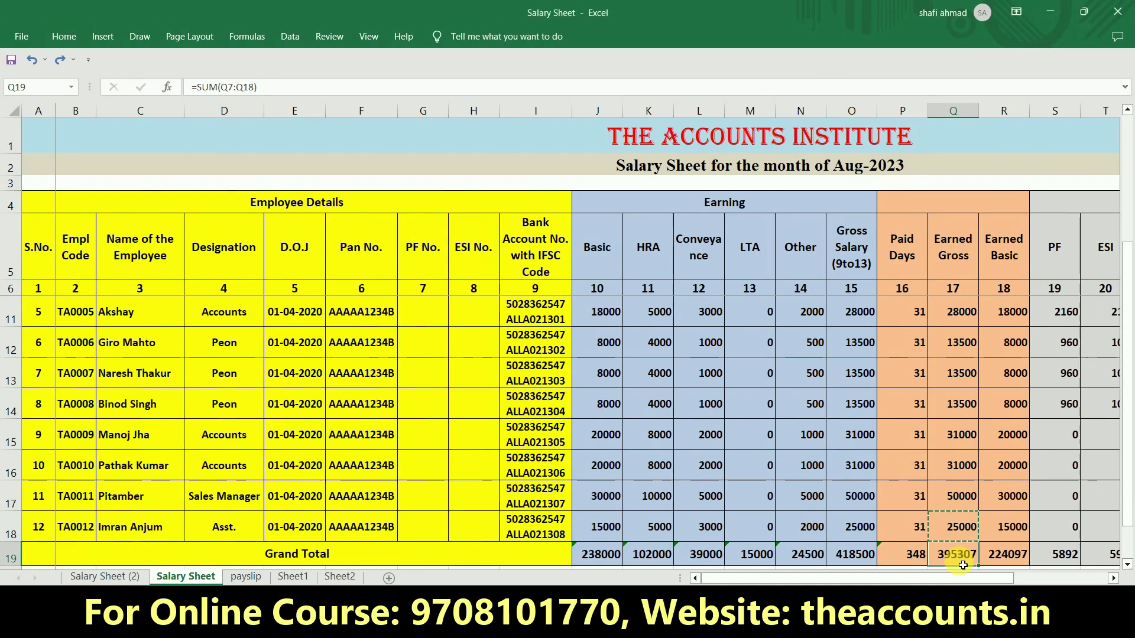
key(alt+Tab)
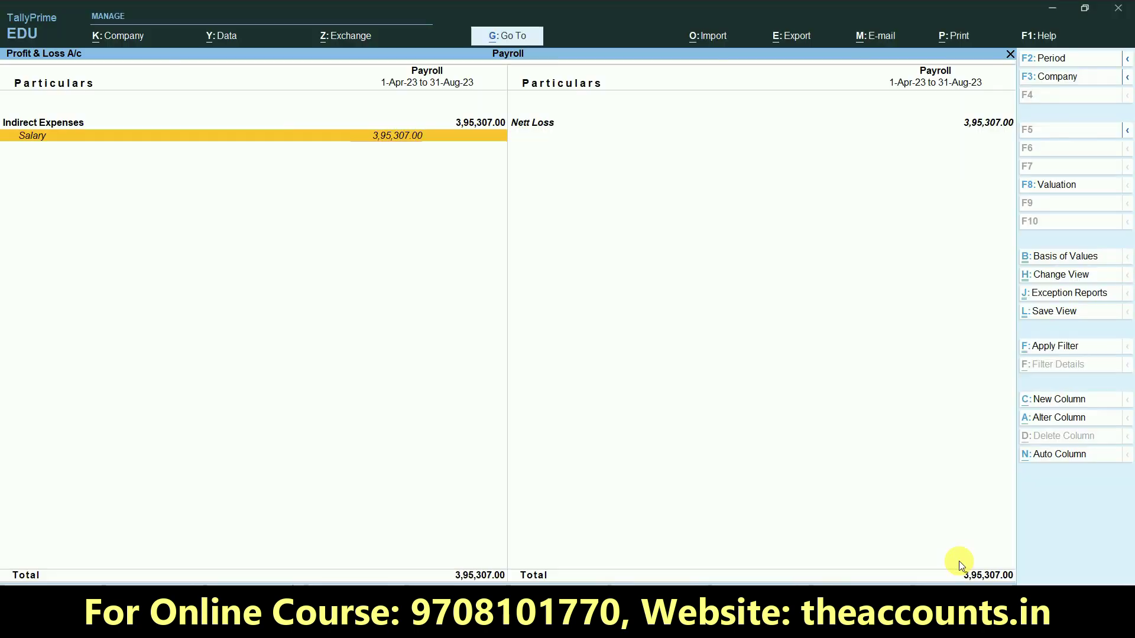
key(Escape)
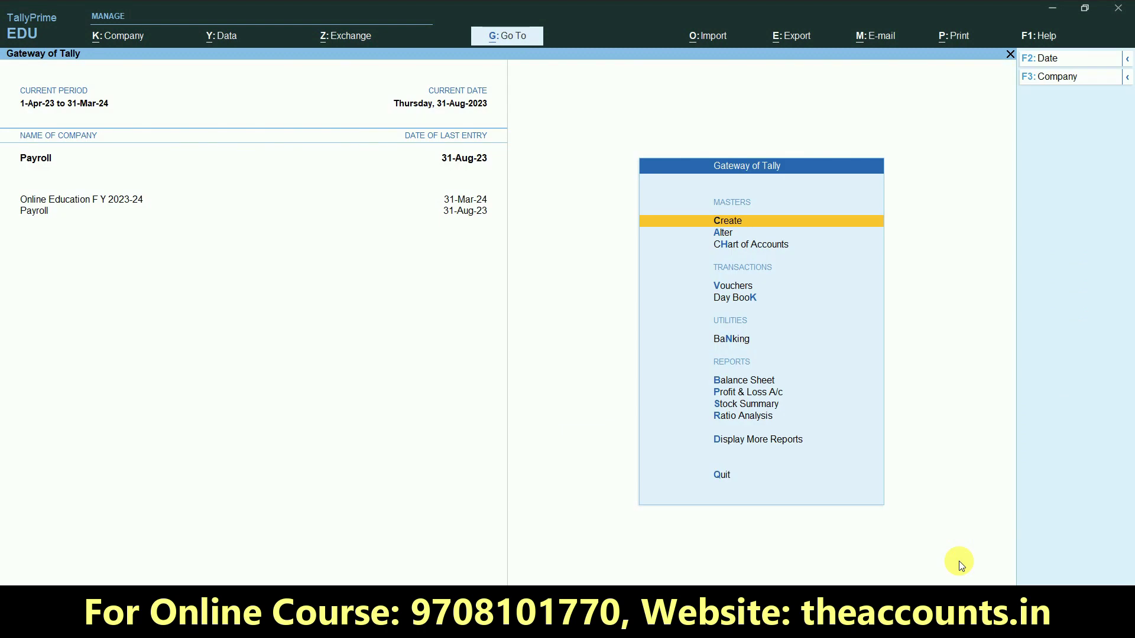
Examine Salary Payable in the Balance Sheet by department, including the employee balances under Accounts Deptt
key(b)
key(Down)
key(Down)
key(Down)
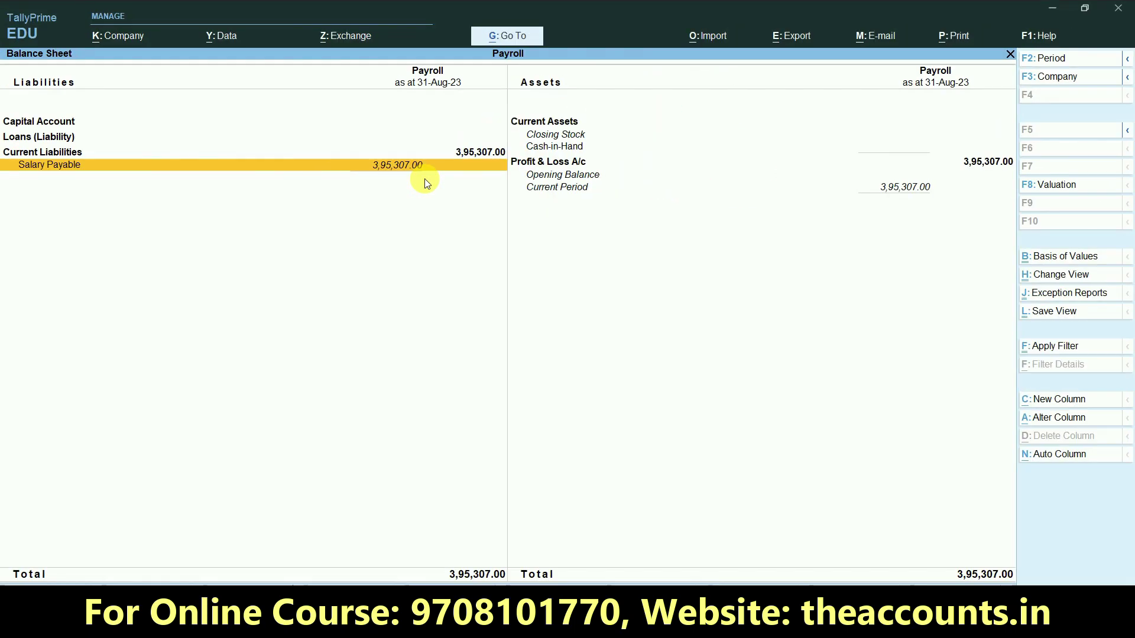
key(Return)
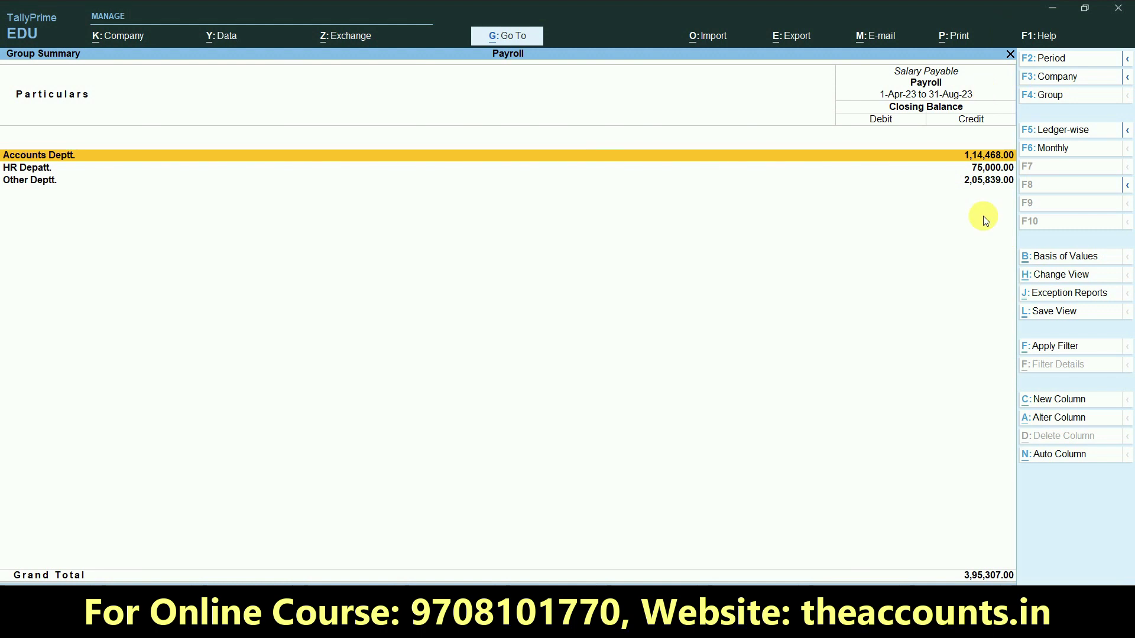
key(Return)
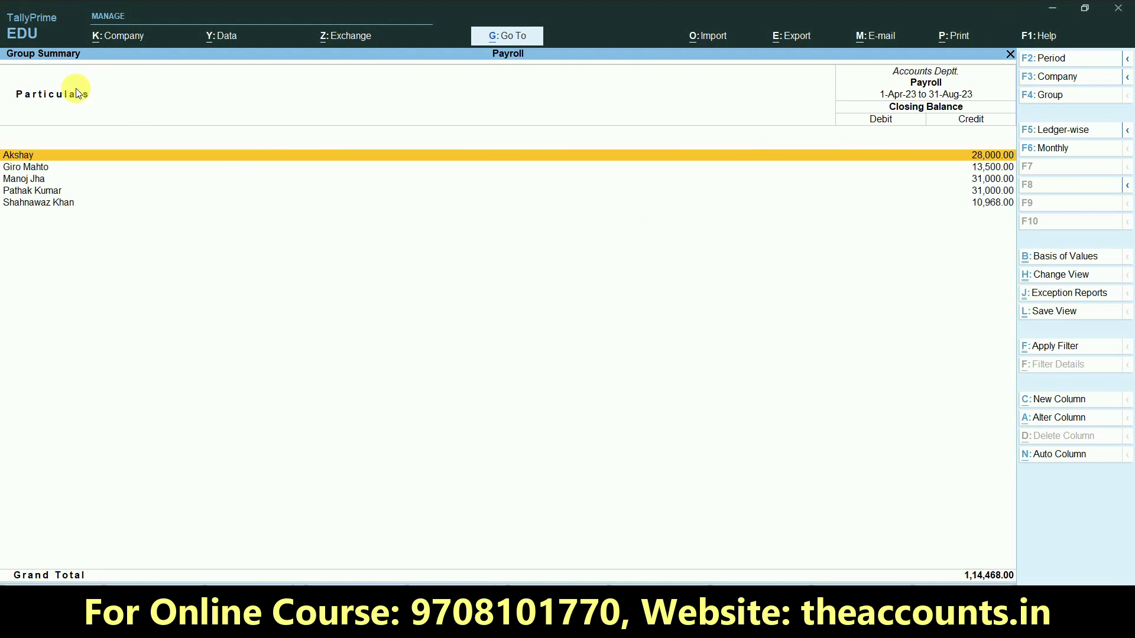
key(ctrl)
key(Escape)
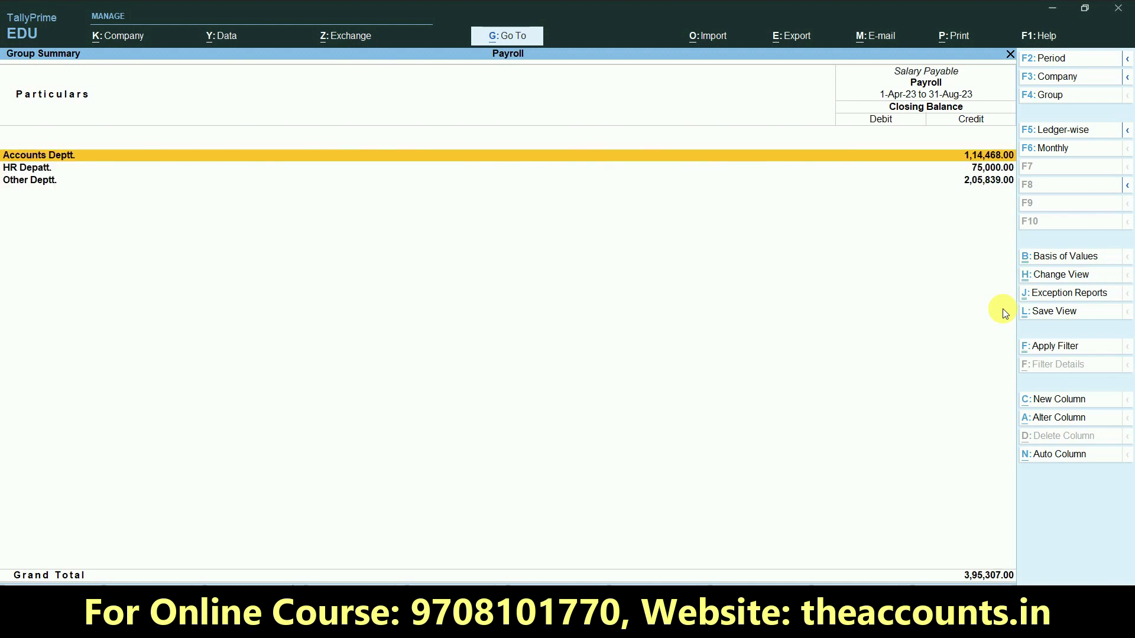
key(Escape)
key(Escape)
key(Escape)
key(Escape)
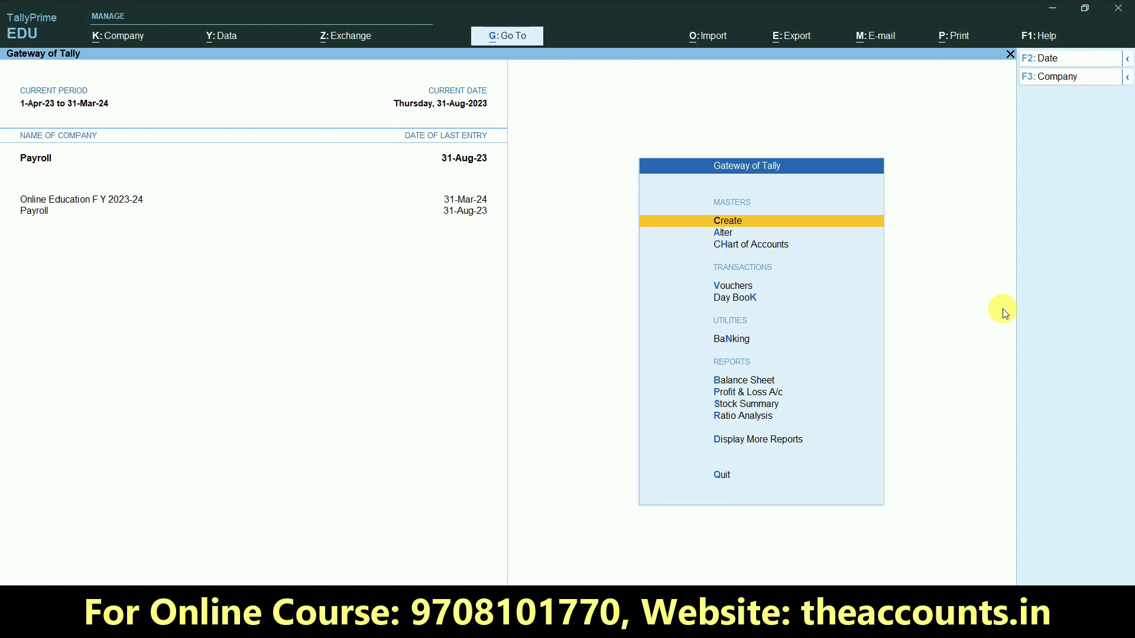
Switch to the Excel salary sheet and examine its Deductions and Net Payable columns
key(alt+Tab)
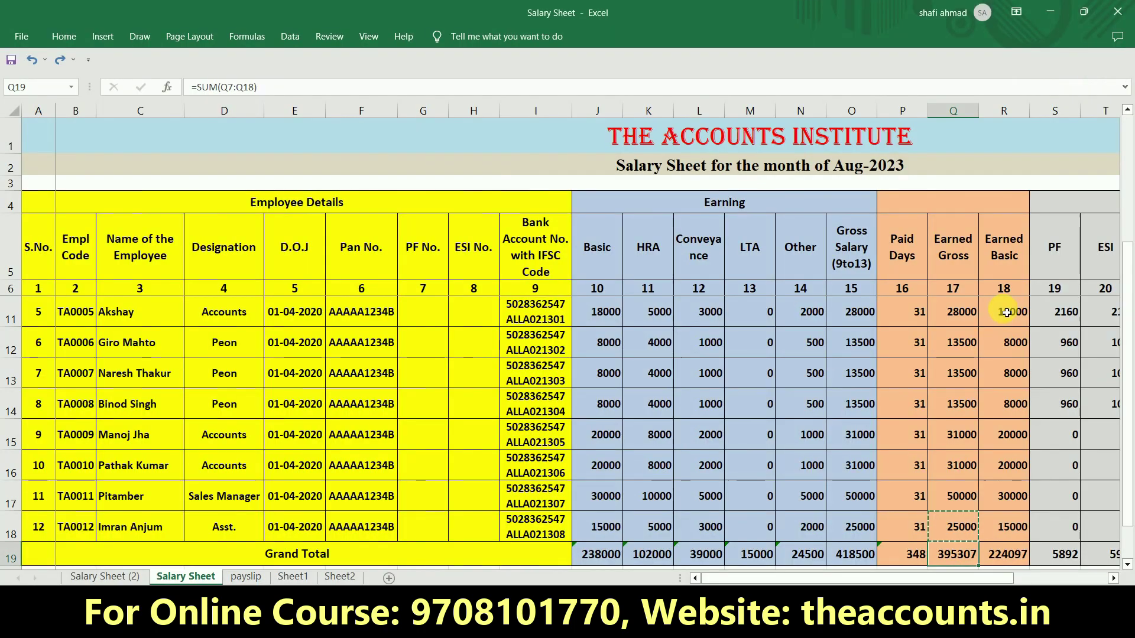
key(Right)
key(Right)
key(Right)
key(Right)
key(Right)
key(Right)
key(Right)
key(Right)
key(Right)
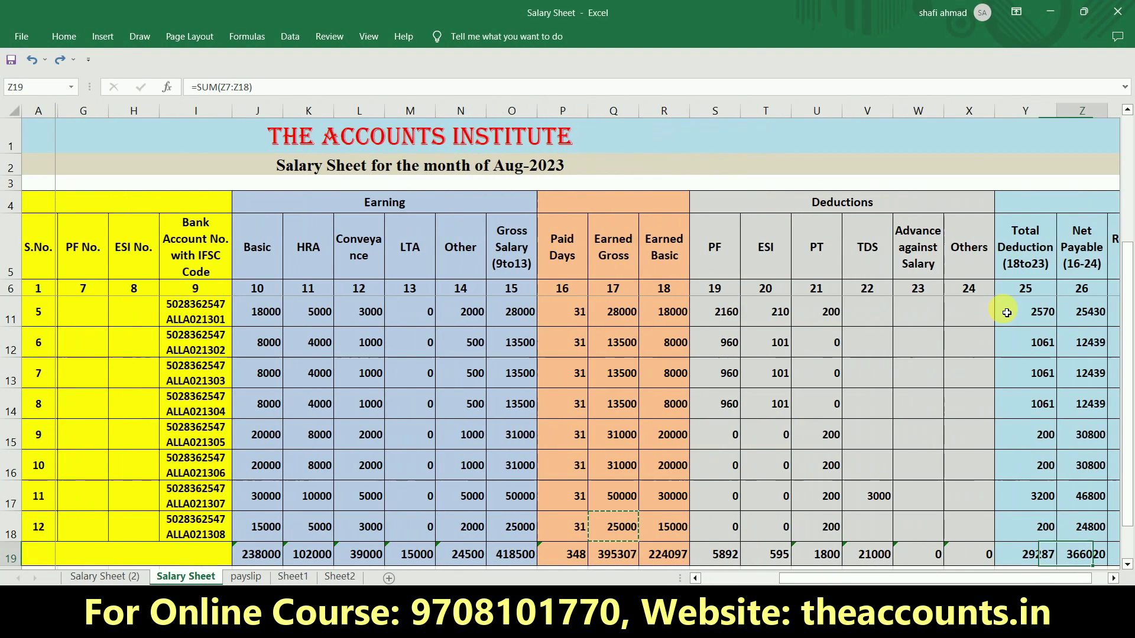
click(733, 322)
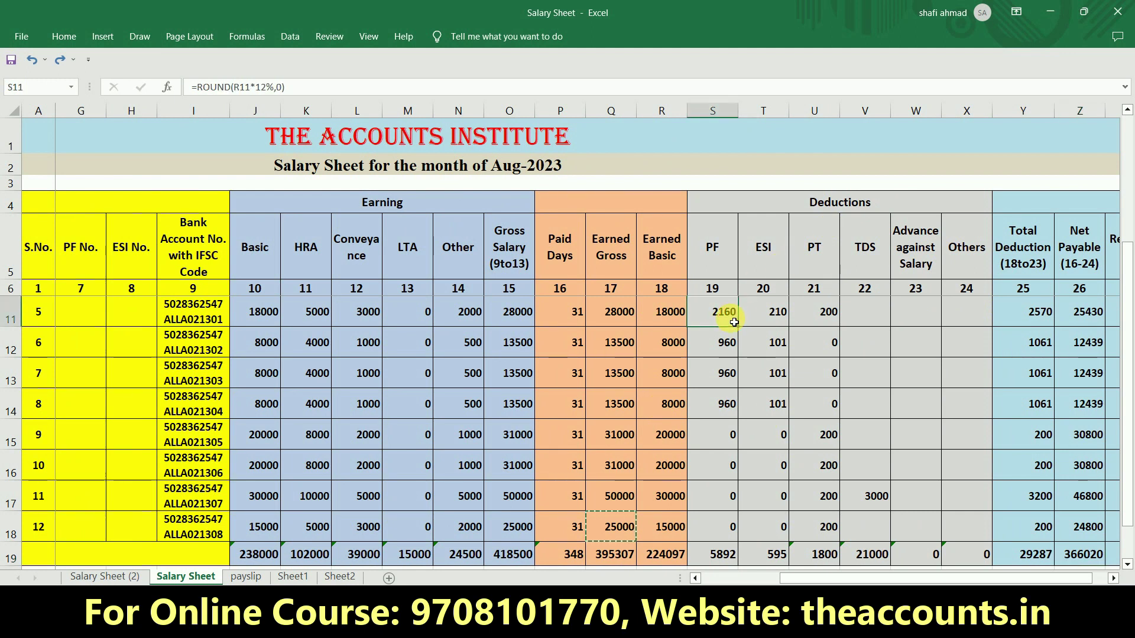
key(Up)
key(Up)
key(Up)
key(Up)
key(Up)
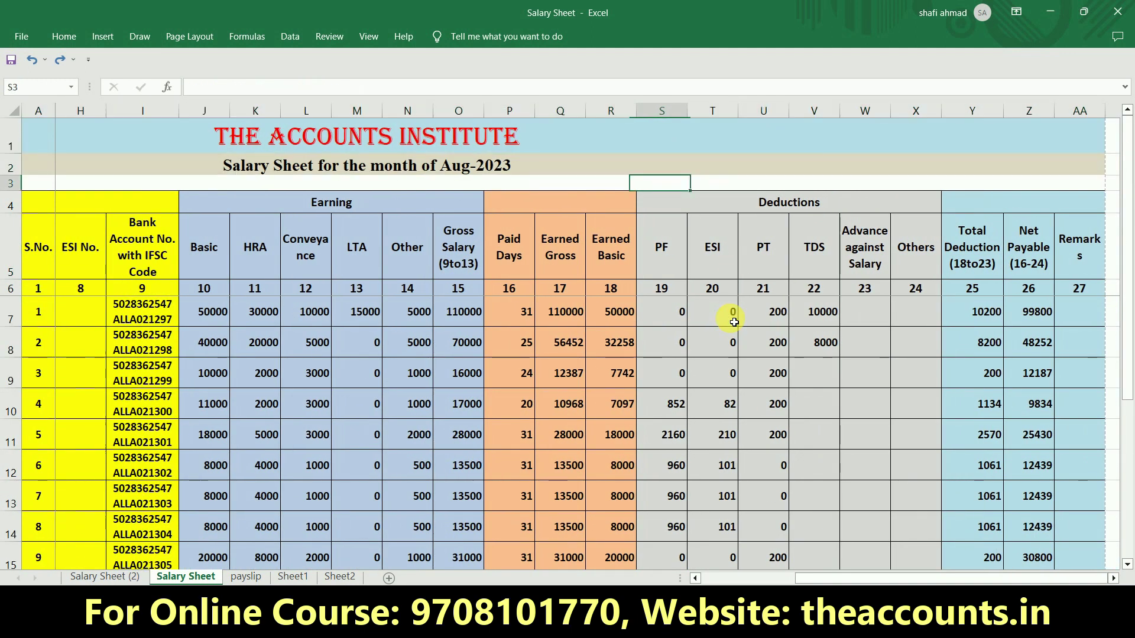
Go through the PF column employee by employee to find the first employee with a PF deduction
key(Down)
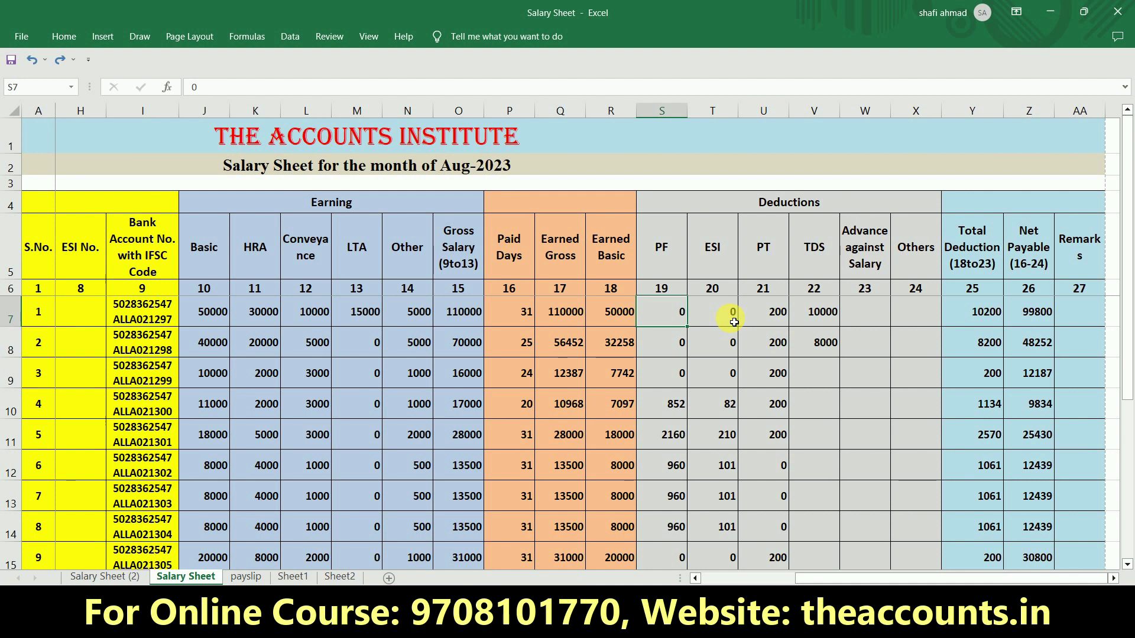
key(Down)
key(Down)
key(Down)
key(Down)
key(Down)
key(Down)
key(Down)
key(Down)
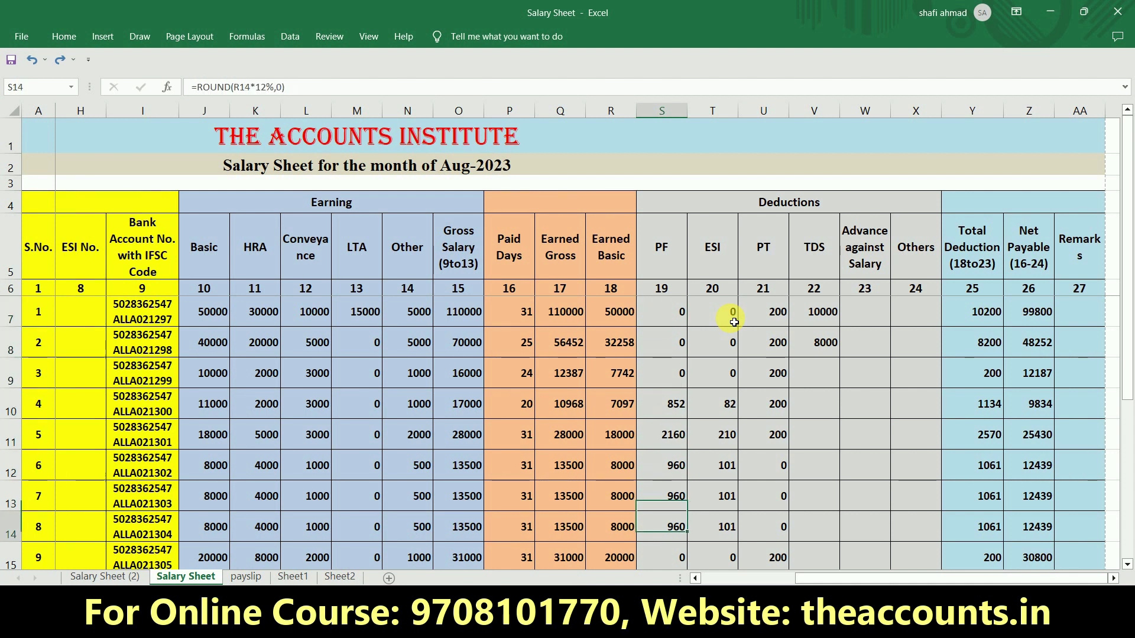
key(Up)
key(Up)
key(Up)
key(Up)
key(Up)
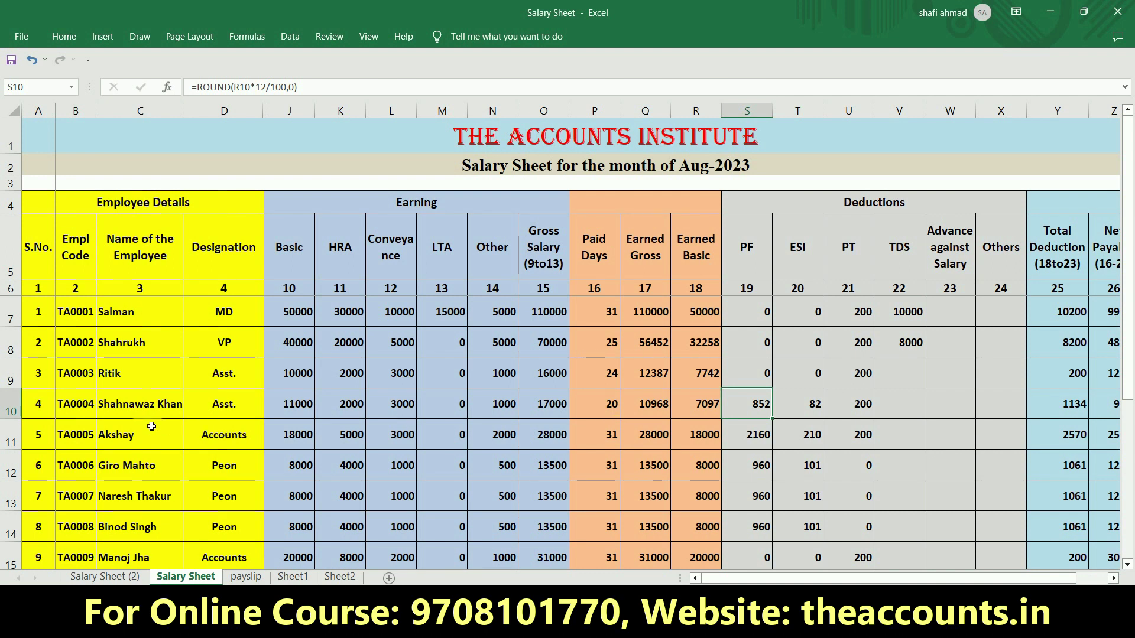
click(159, 409)
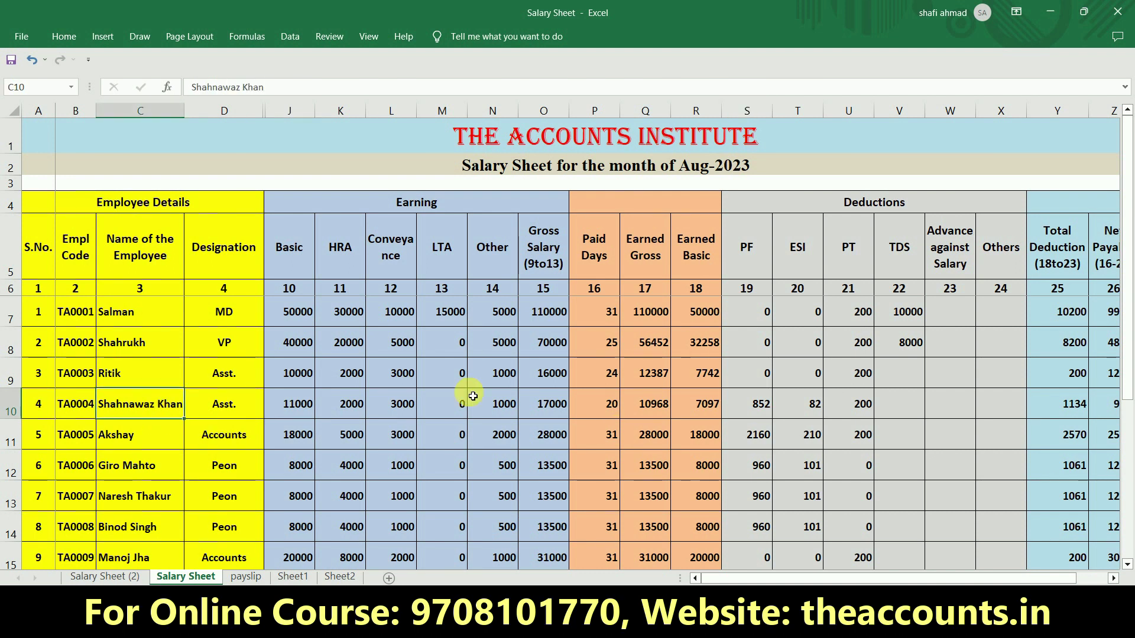
In a new TallyPrime journal voucher, debit the fourth employee's ledger with their PF deduction of 852 copied from the salary sheet
click(766, 416)
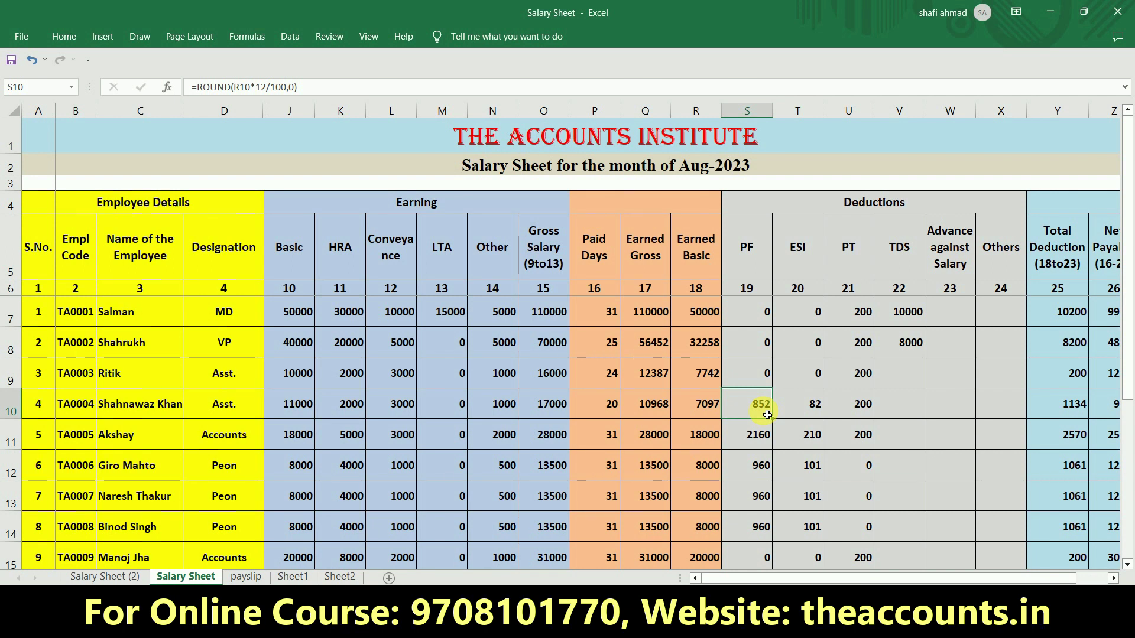
key(alt+Tab)
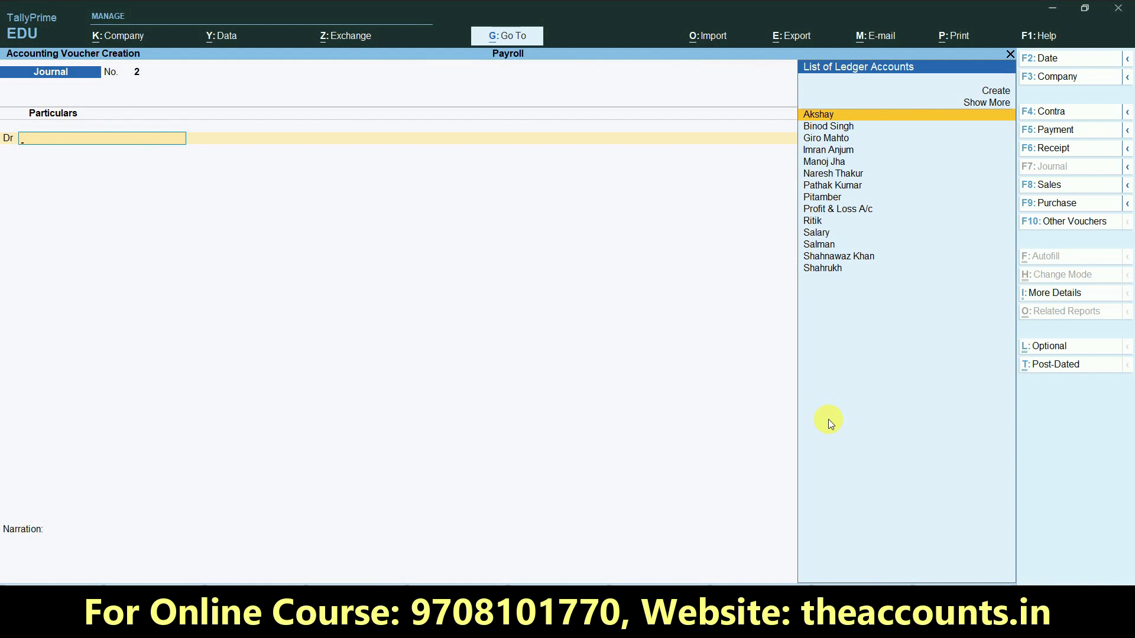
text(M)
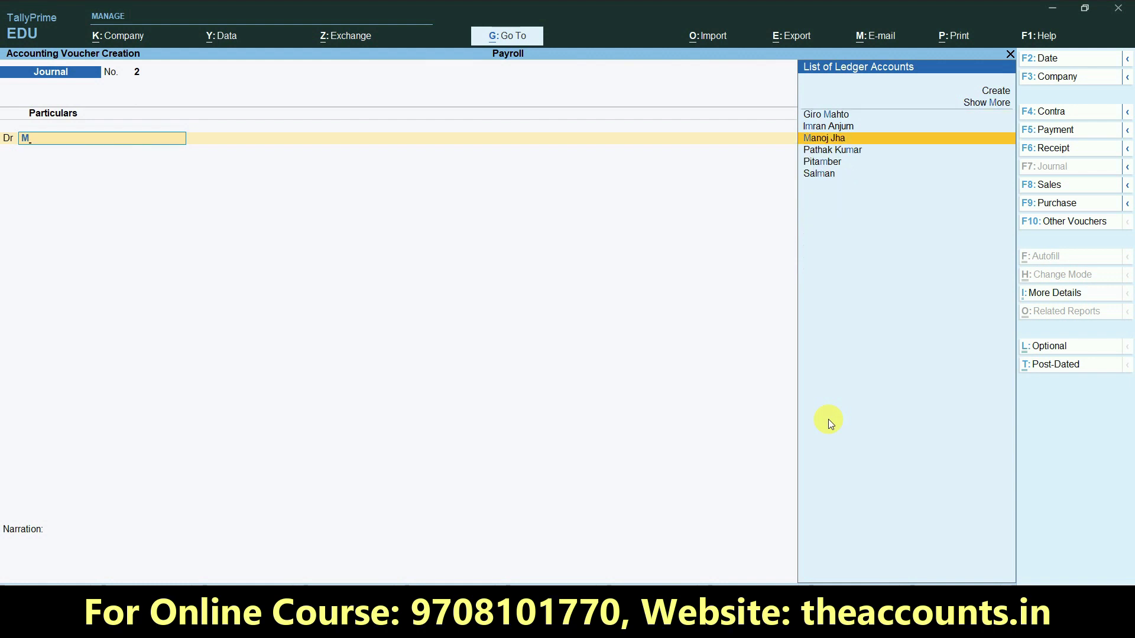
key(BackSpace)
text(sha)
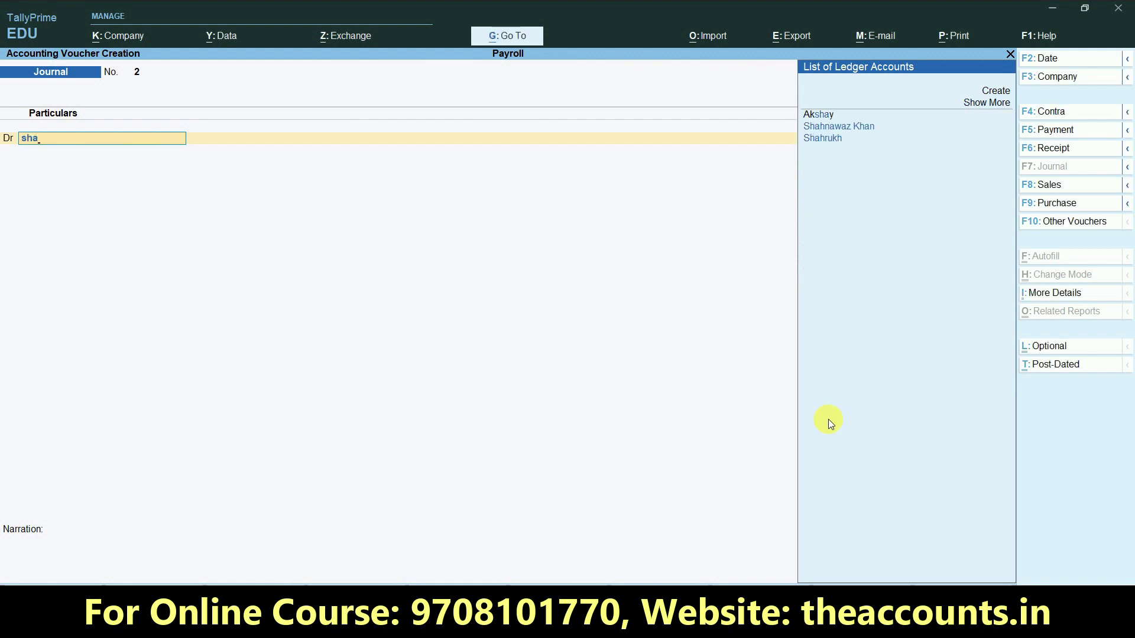
key(Return)
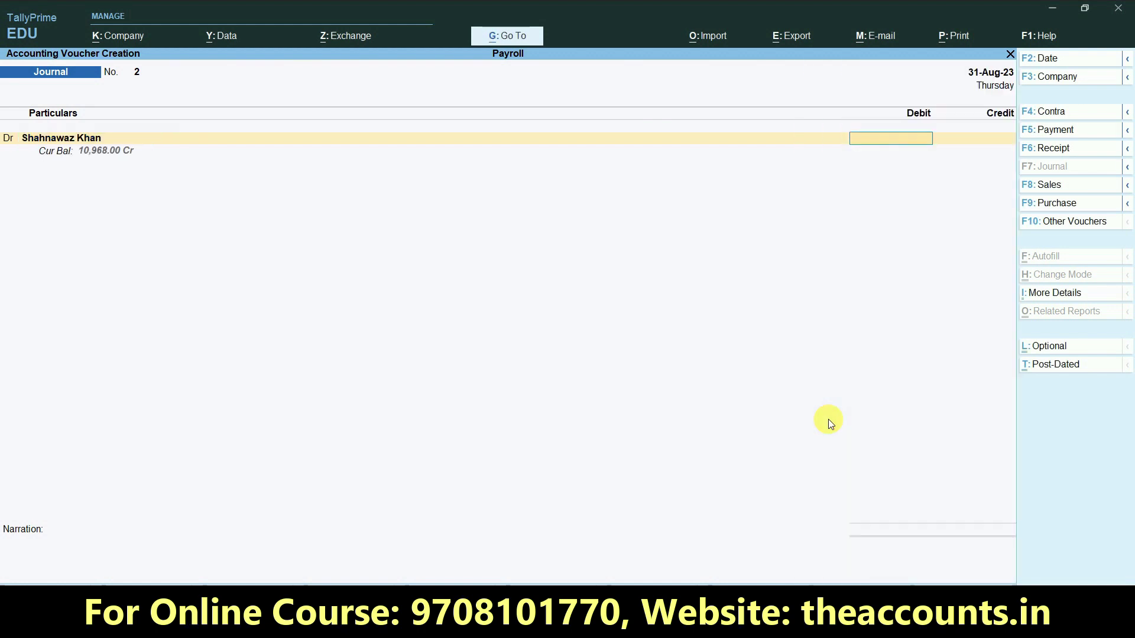
key(alt+Tab)
key(ctrl+c)
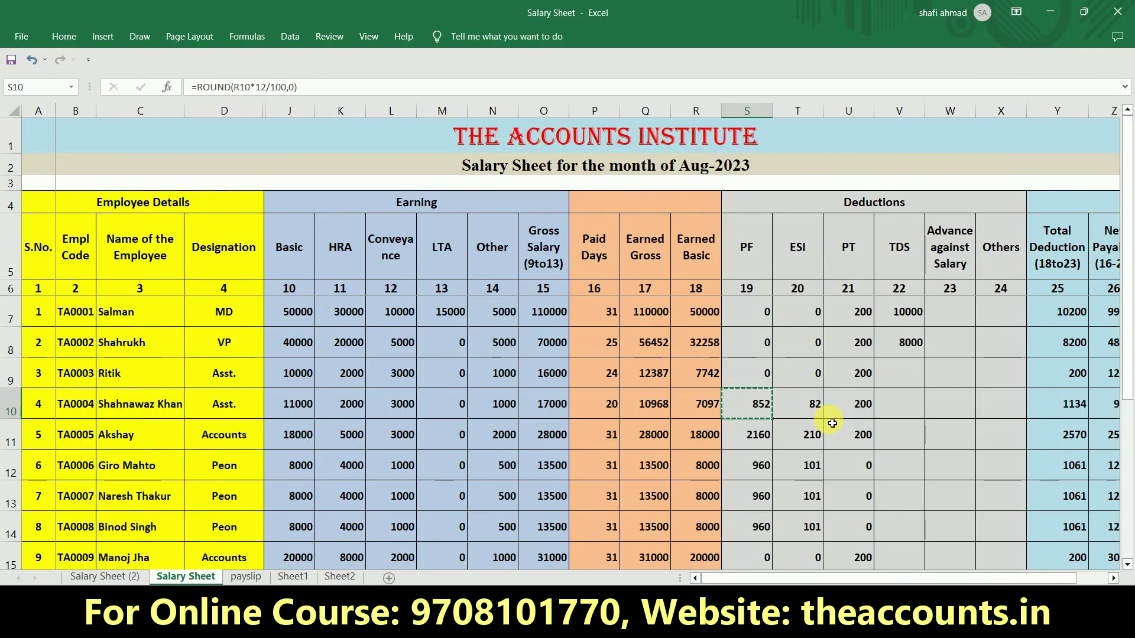
key(alt+Tab)
key(ctrl+alt+v)
key(Return)
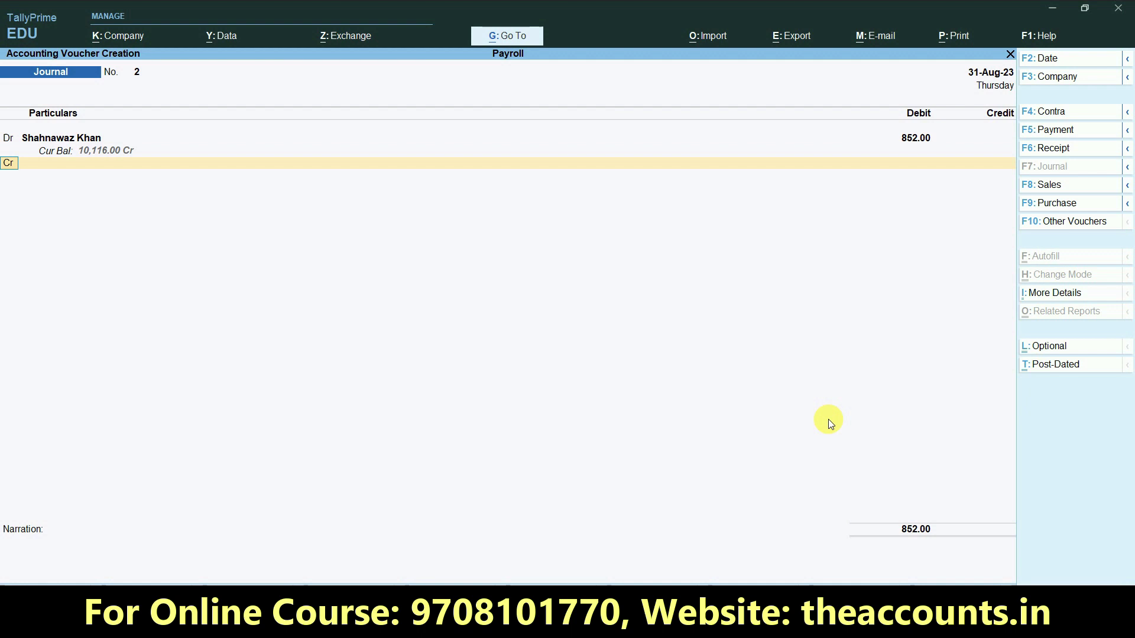
Add the fifth employee's ledger as a debit entry with their PF deduction of 2160 copied from the salary sheet
key(d)
key(Return)
key(alt+Tab)
key(Down)
key(ctrl+c)
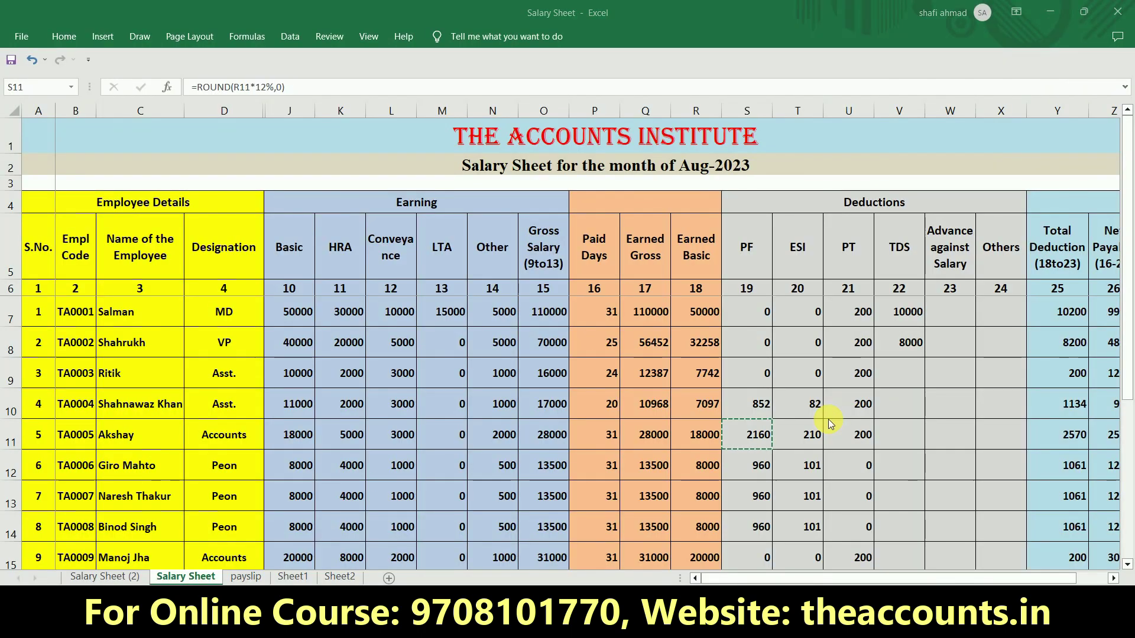
key(alt+Tab)
text(aks)
key(Return)
key(ctrl+alt+v)
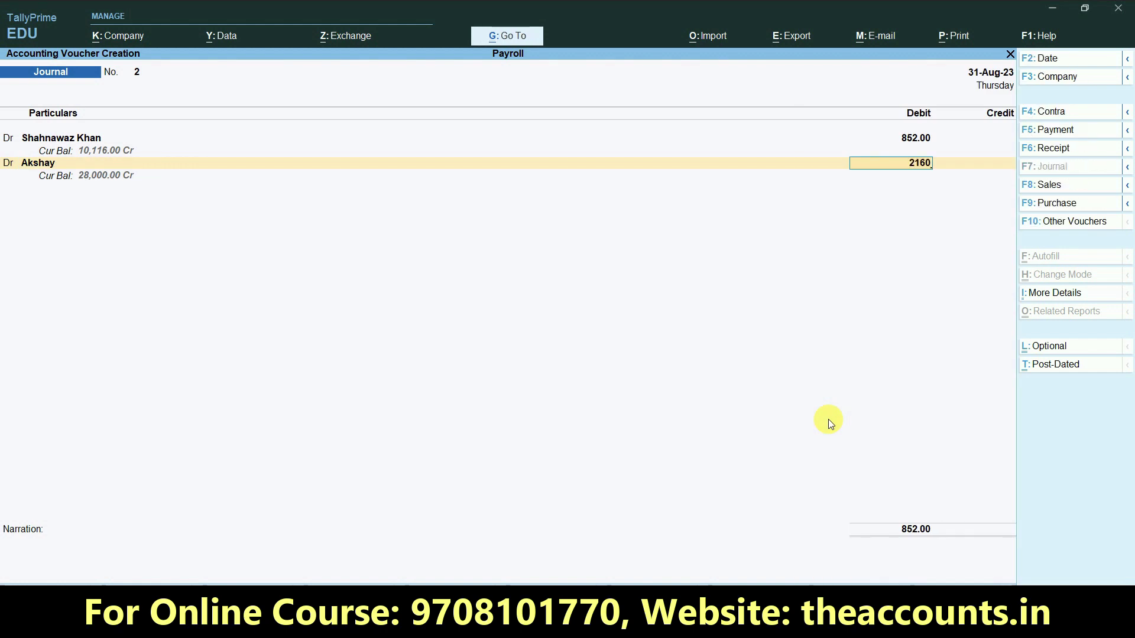
key(Return)
key(Return)
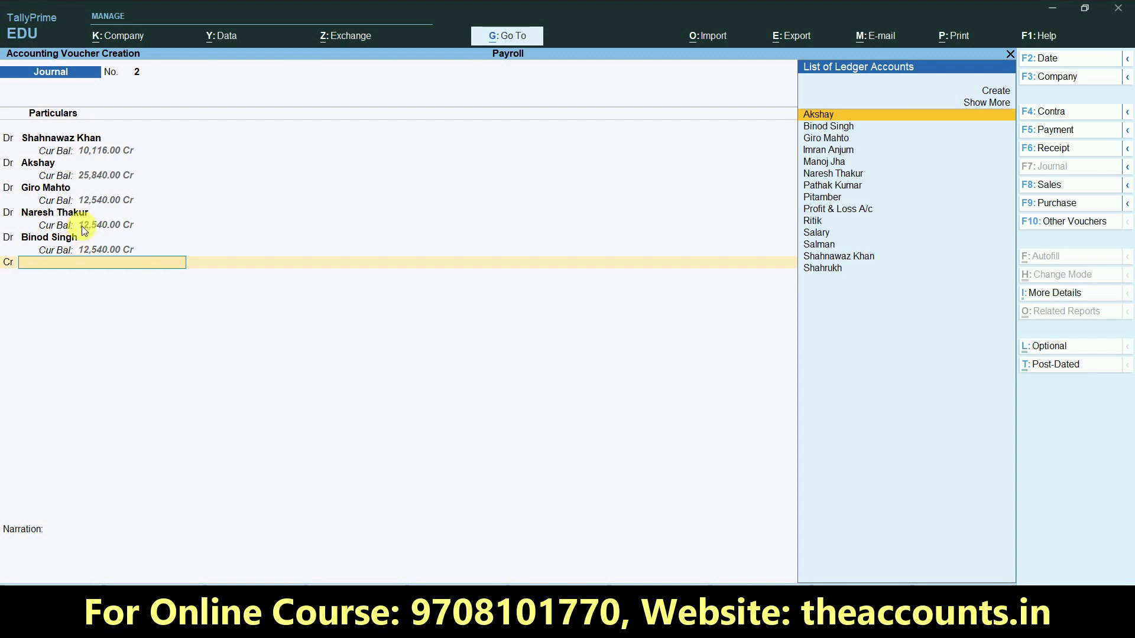
Switch to the Excel salary sheet and check the employees' PF deductions and the PF grand total
key(alt+Tab)
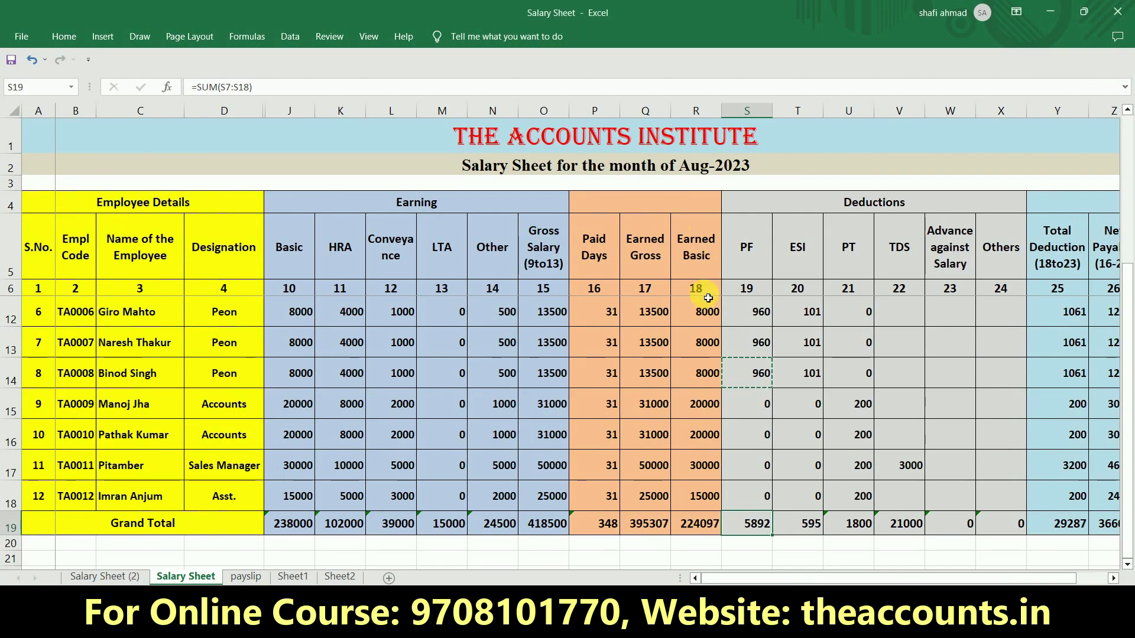
click(762, 318)
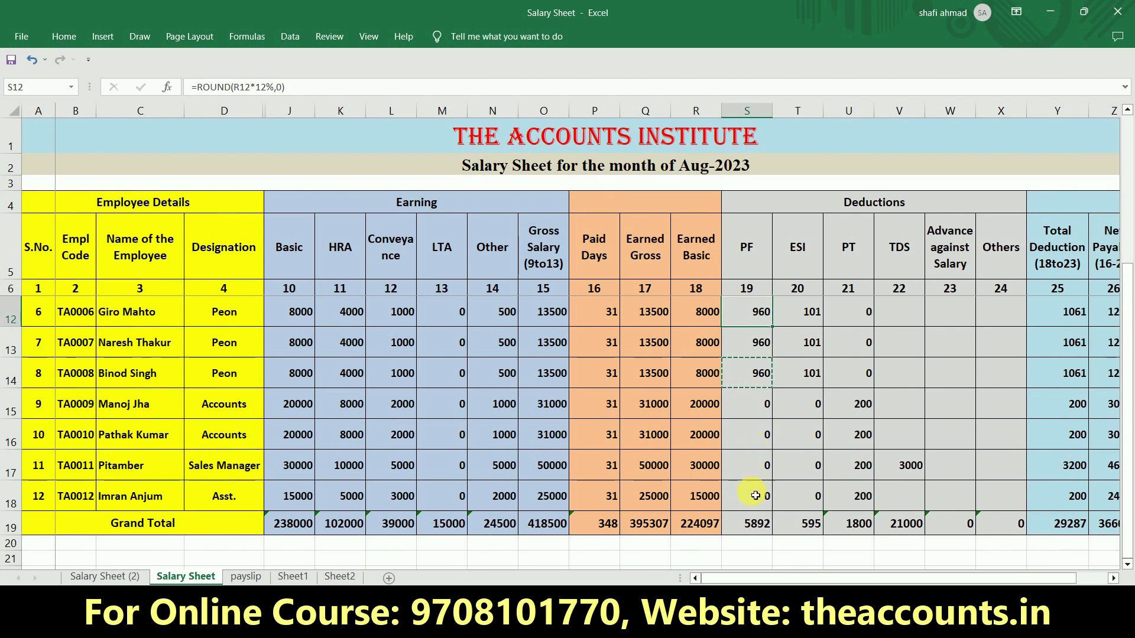
click(751, 529)
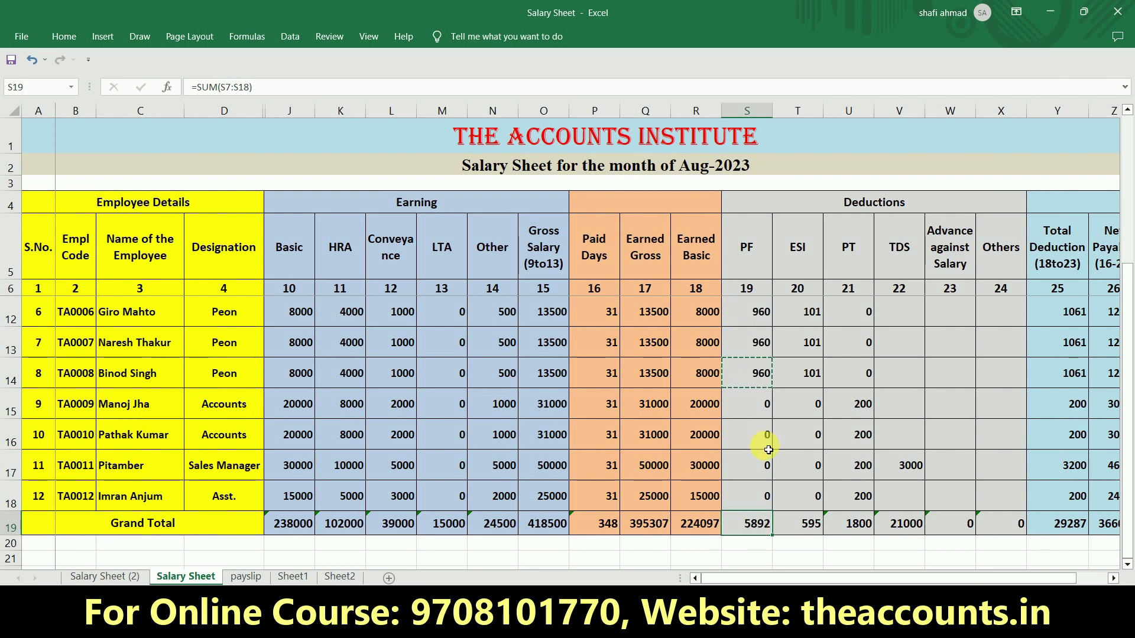
Switch to TallyPrime and create the credit ledger Employee Pf Contribution under Current Liabilities from within the PF journal voucher
key(alt+Tab)
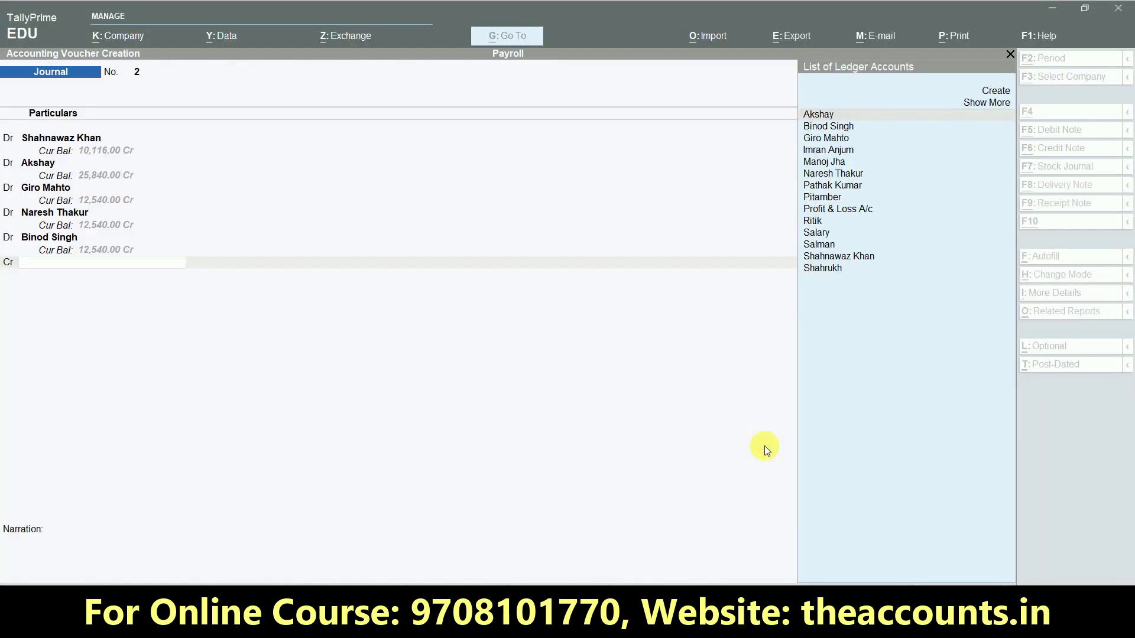
key(alt+c)
text(Employee PF Contribution)
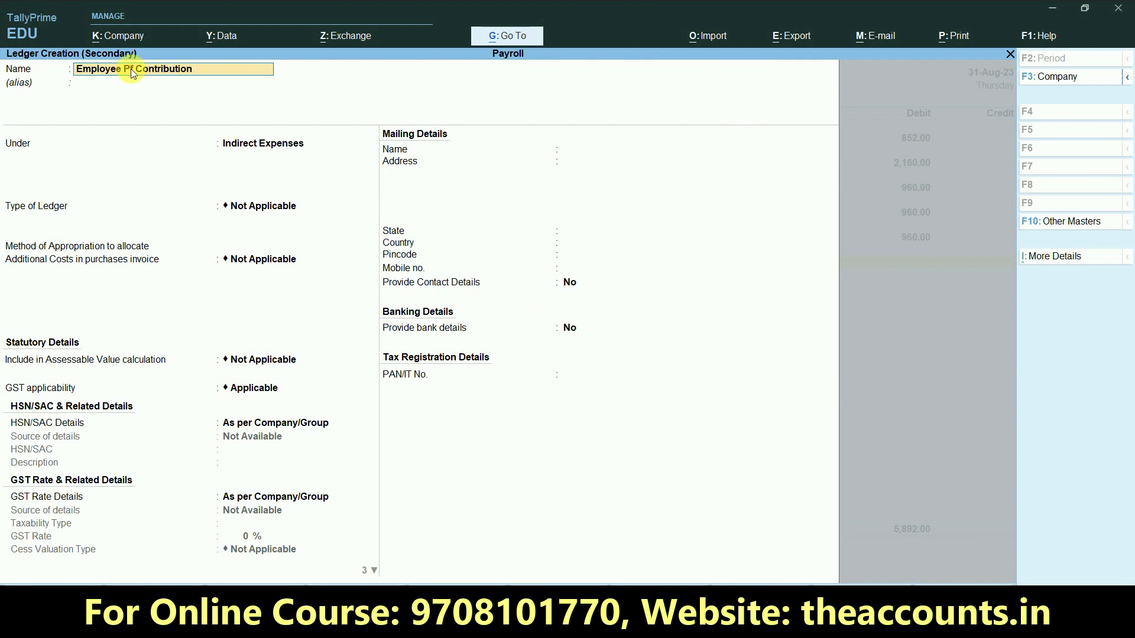
key(Return)
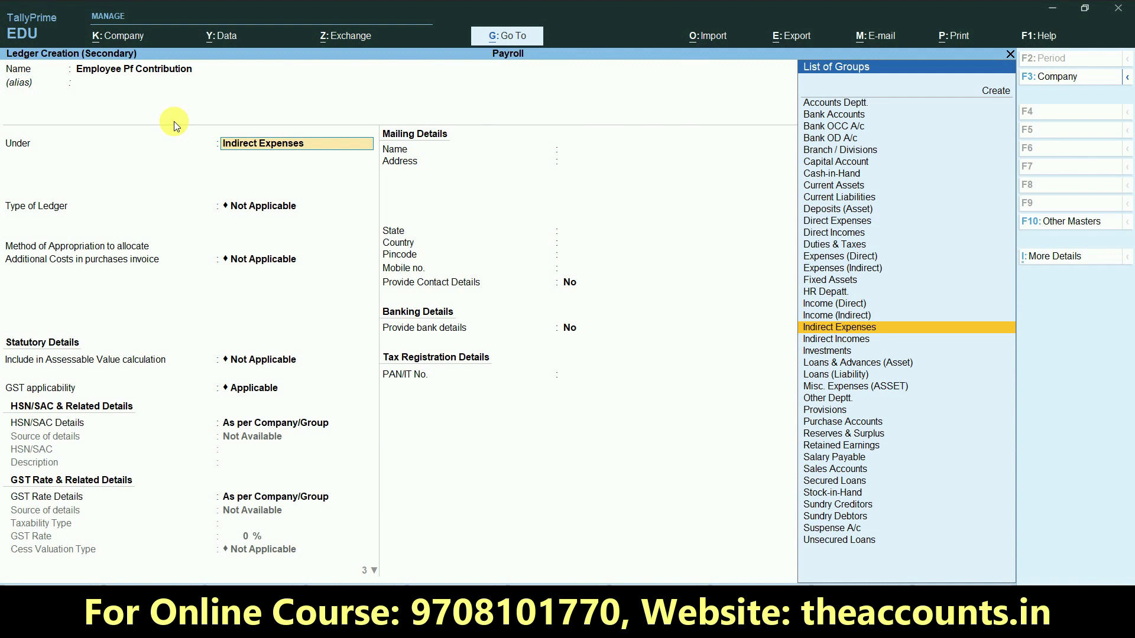
text(Cur)
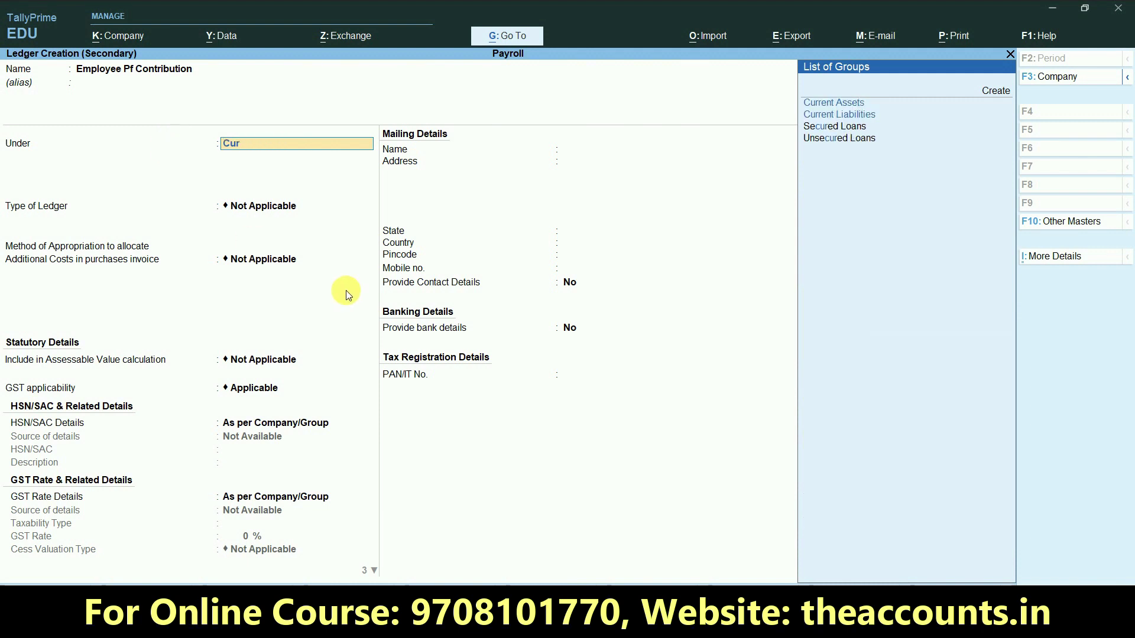
key(Down)
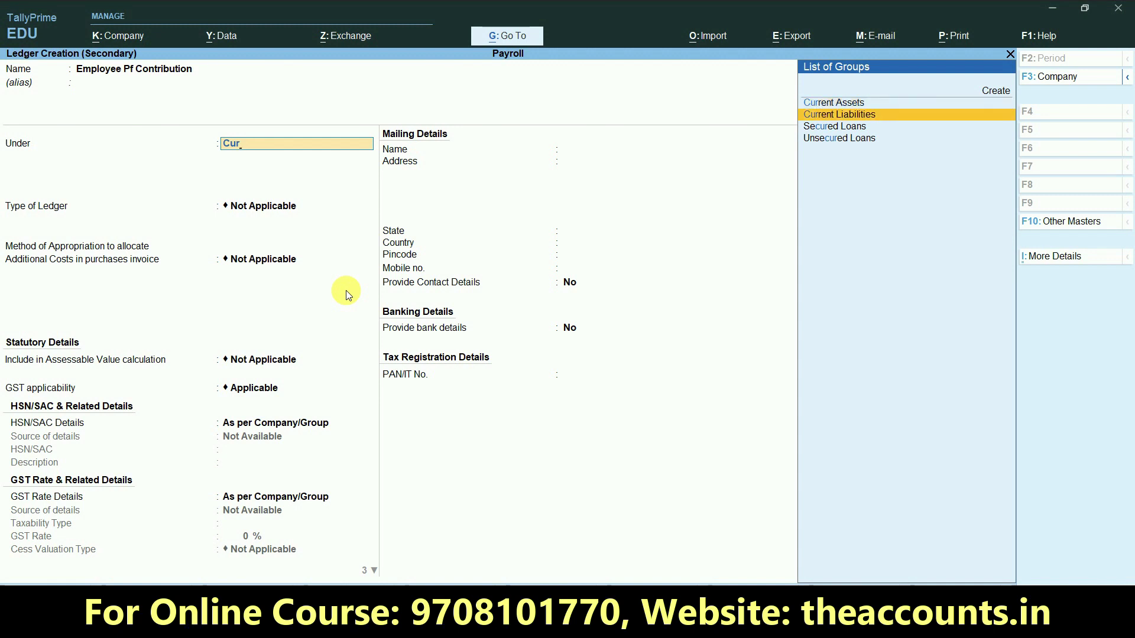
key(Return)
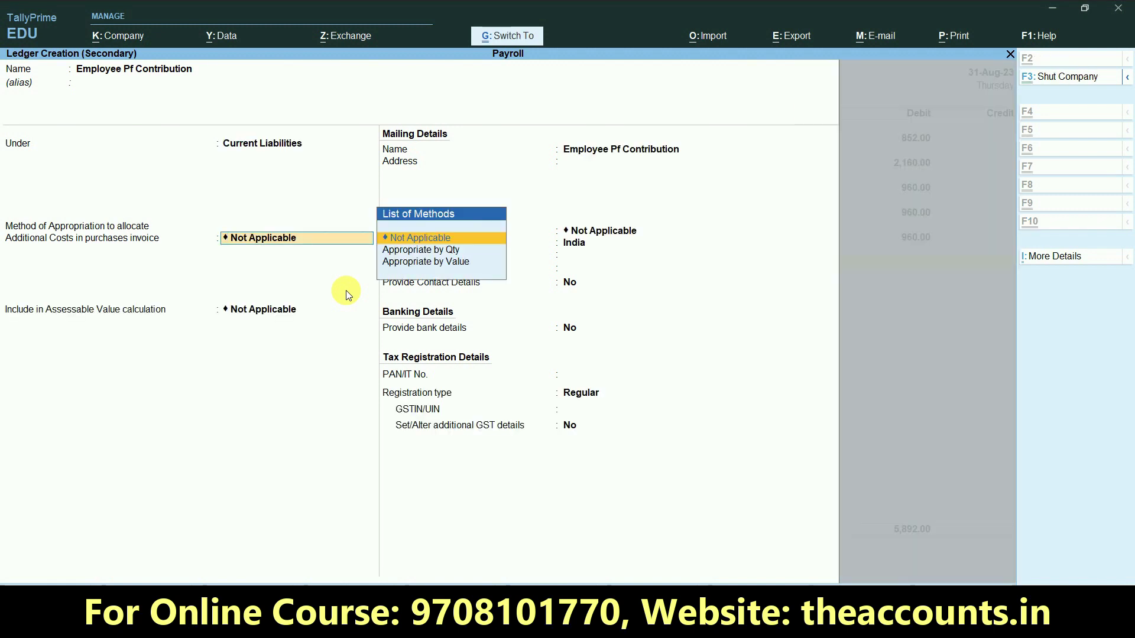
key(ctrl+a)
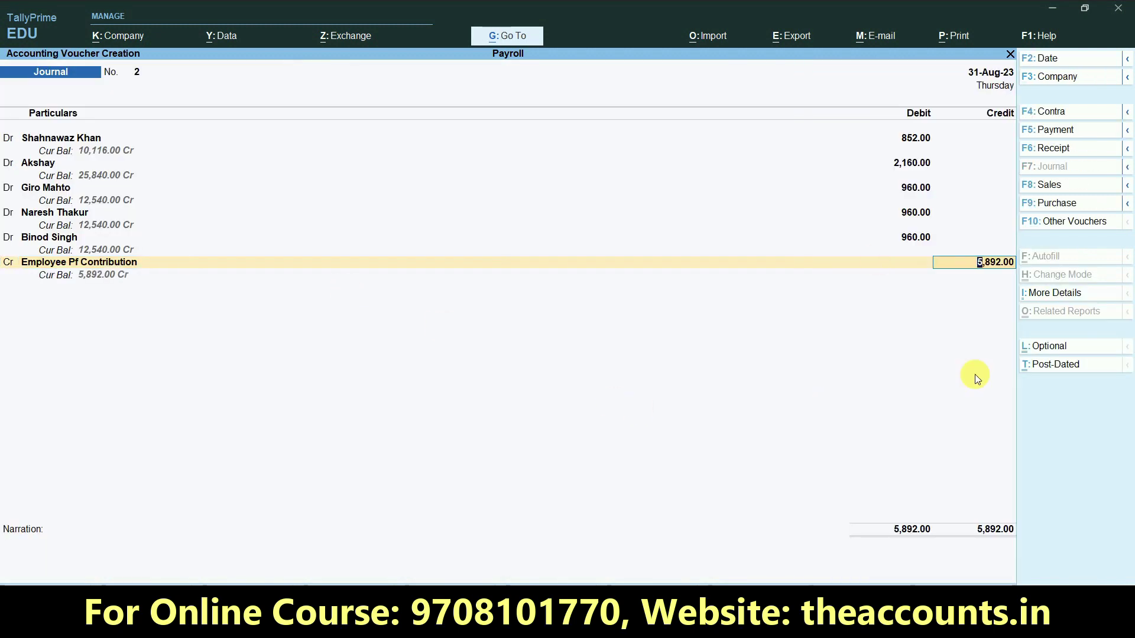
Check the PF credit against the Excel grand total, add the narration "PF deduction for the month of Aug-2023" and save the journal voucher
key(alt+Tab)
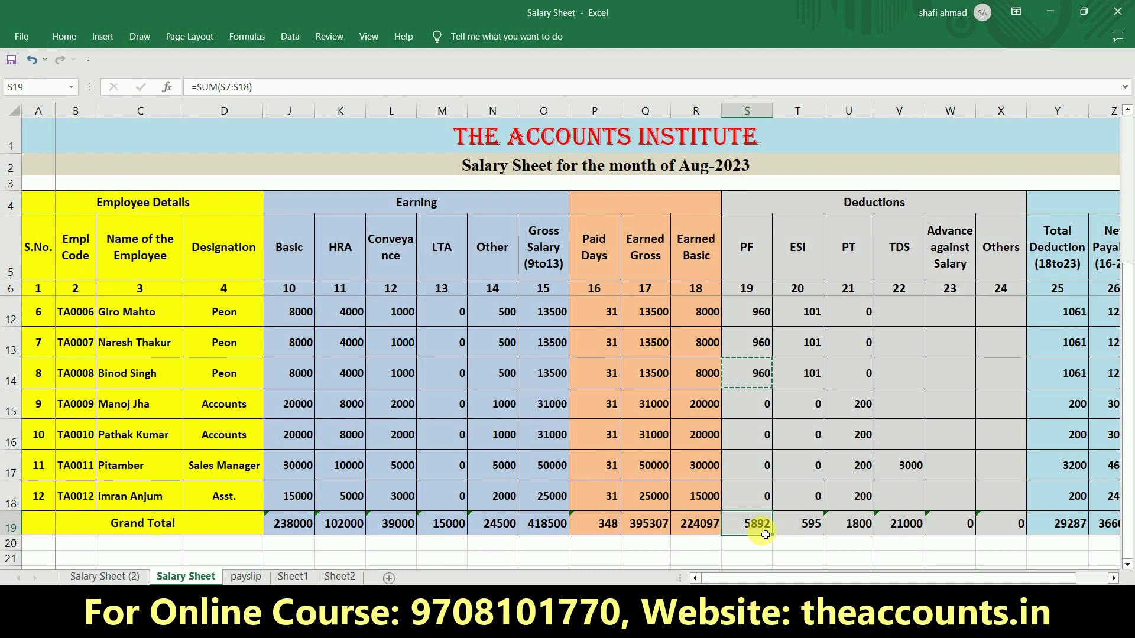
key(alt+Tab)
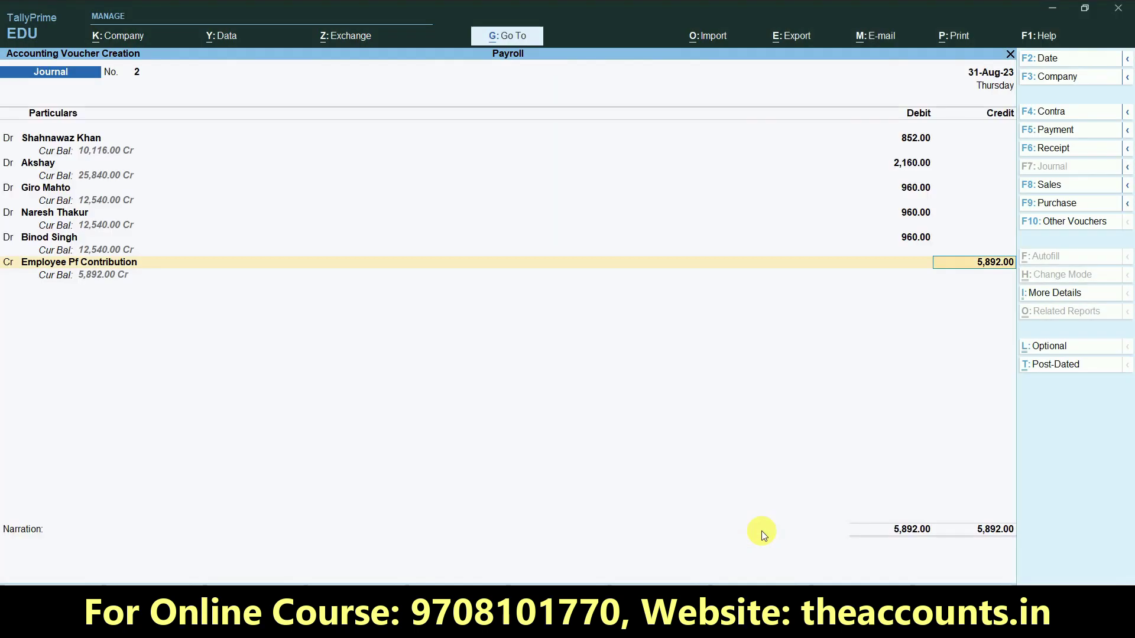
key(Return)
key(ctrl+alt+v)
key(Return)
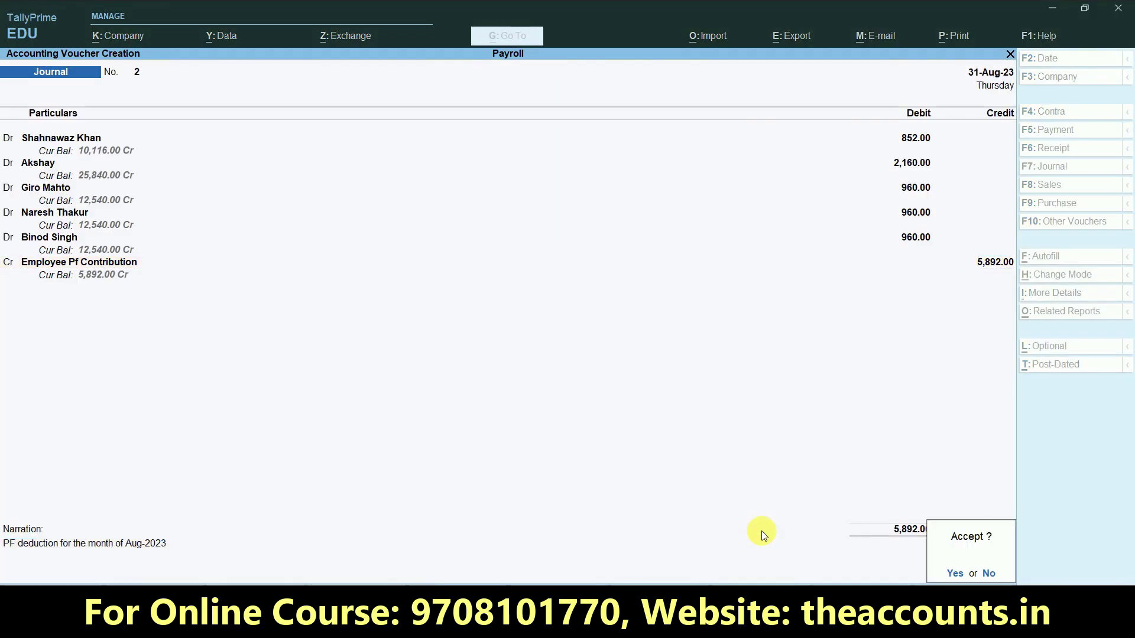
key(Return)
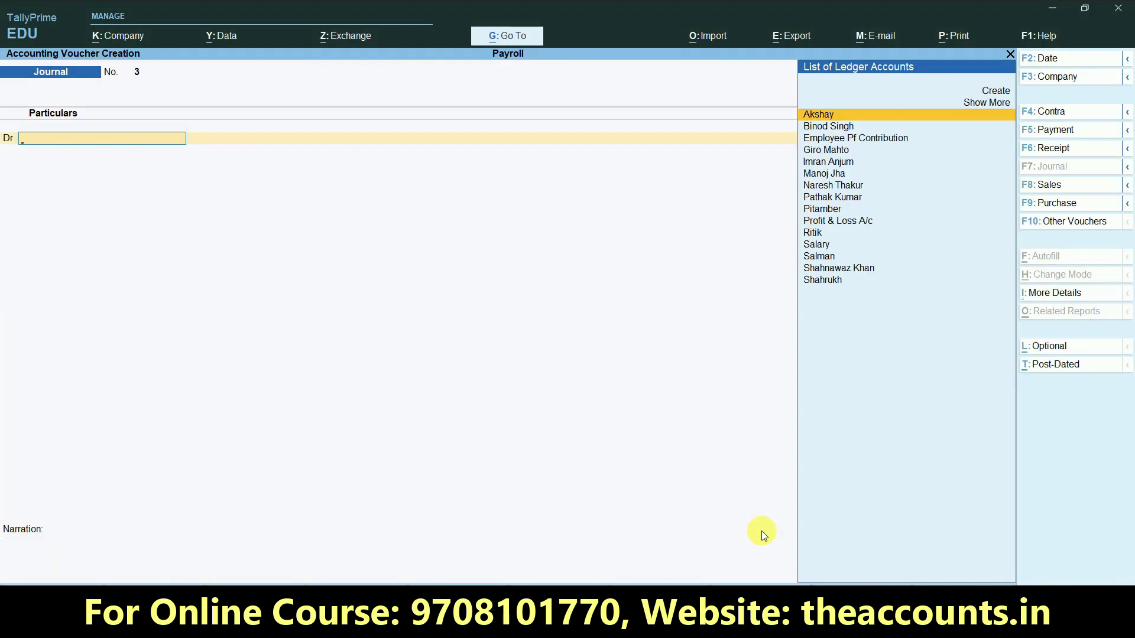
Switch to the Excel salary sheet and go through the ESI column to find the first employee with an ESI deduction
key(alt+Tab)
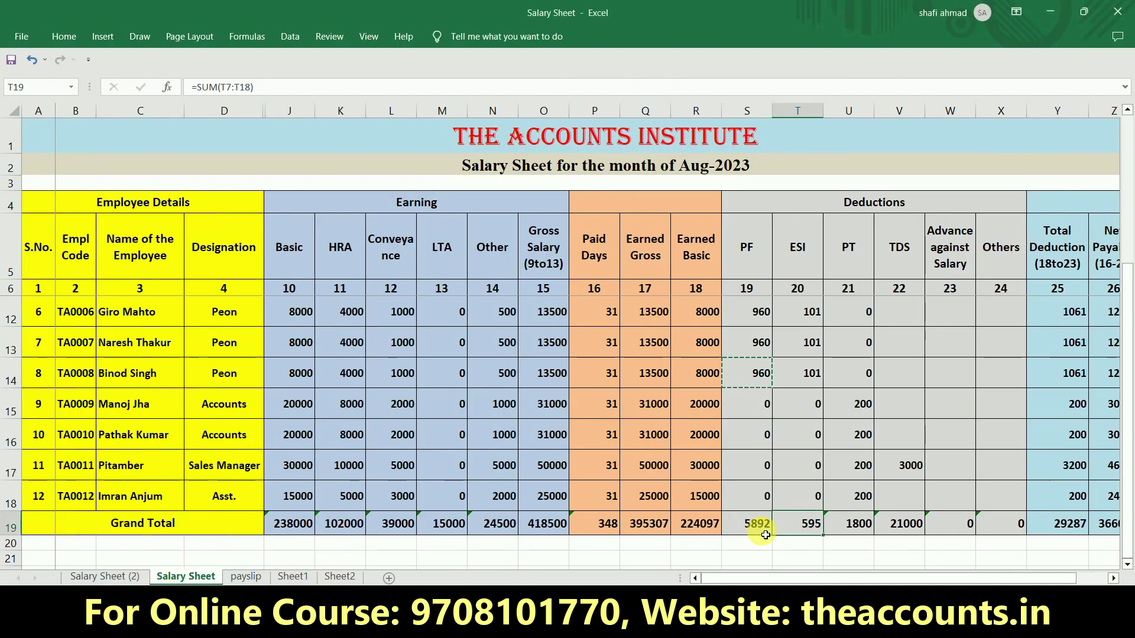
key(Up)
key(Up)
key(Up)
key(Up)
key(Up)
key(Up)
key(Up)
key(Up)
key(Up)
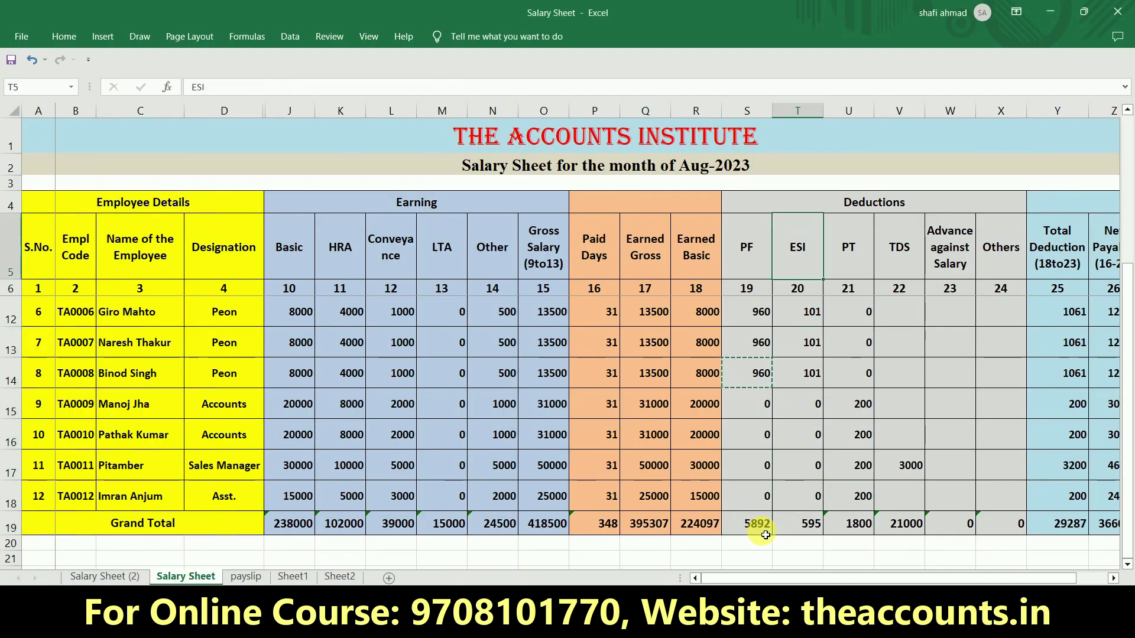
key(Up)
key(Up)
key(Up)
key(Home)
key(Down)
key(Down)
key(Down)
key(Down)
key(Down)
key(Down)
key(Down)
key(Down)
key(Down)
key(Up)
key(Up)
key(Up)
key(ctrl+shift+0)
key(Right)
key(Right)
key(Right)
key(Right)
key(Right)
key(Right)
key(Right)
key(Right)
key(Right)
key(Right)
key(Right)
key(Right)
key(Down)
key(Down)
key(Right)
key(Right)
key(Right)
key(Right)
key(Right)
key(Left)
key(Left)
key(Left)
key(Left)
key(Down)
key(Down)
key(Down)
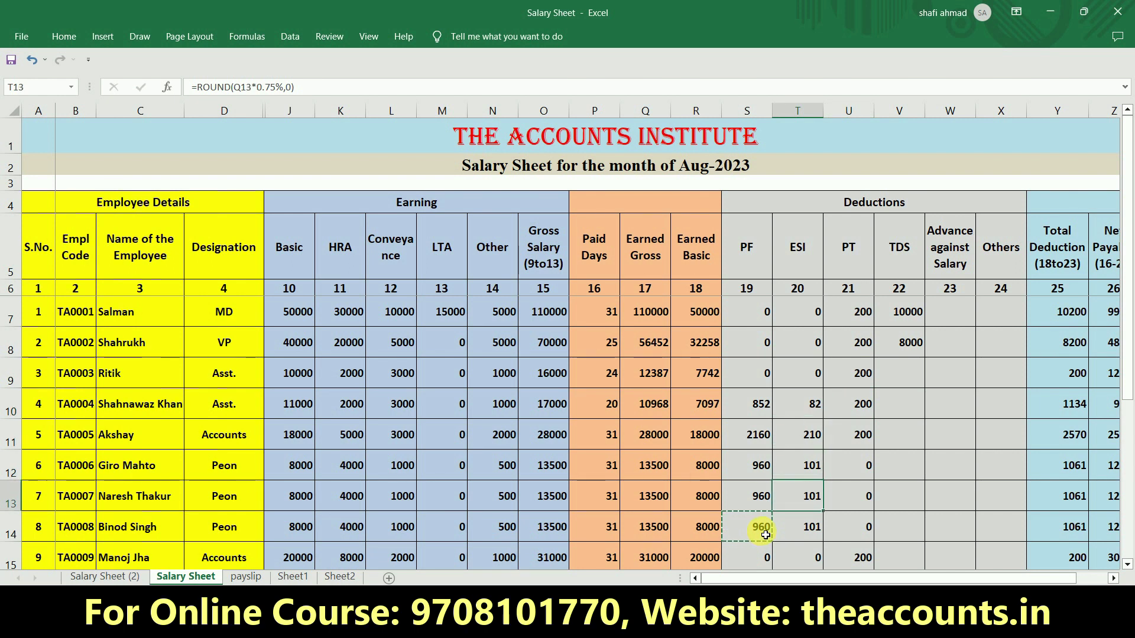
key(Down)
scroll(765, 535, down, 1)
scroll(765, 535, up, 1)
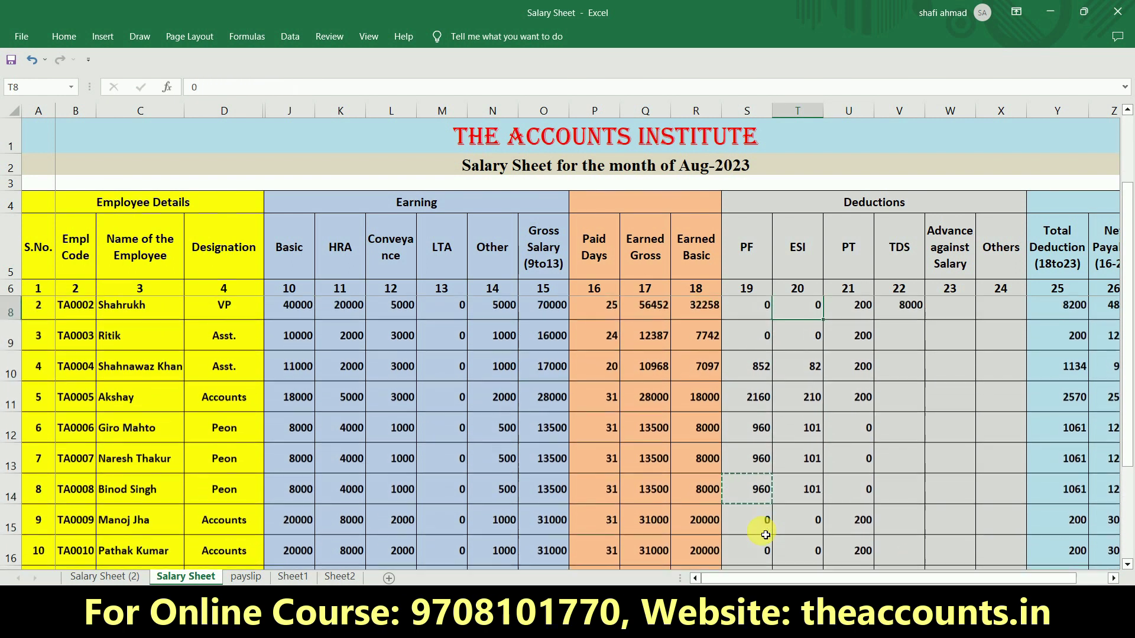
key(Left)
key(Up)
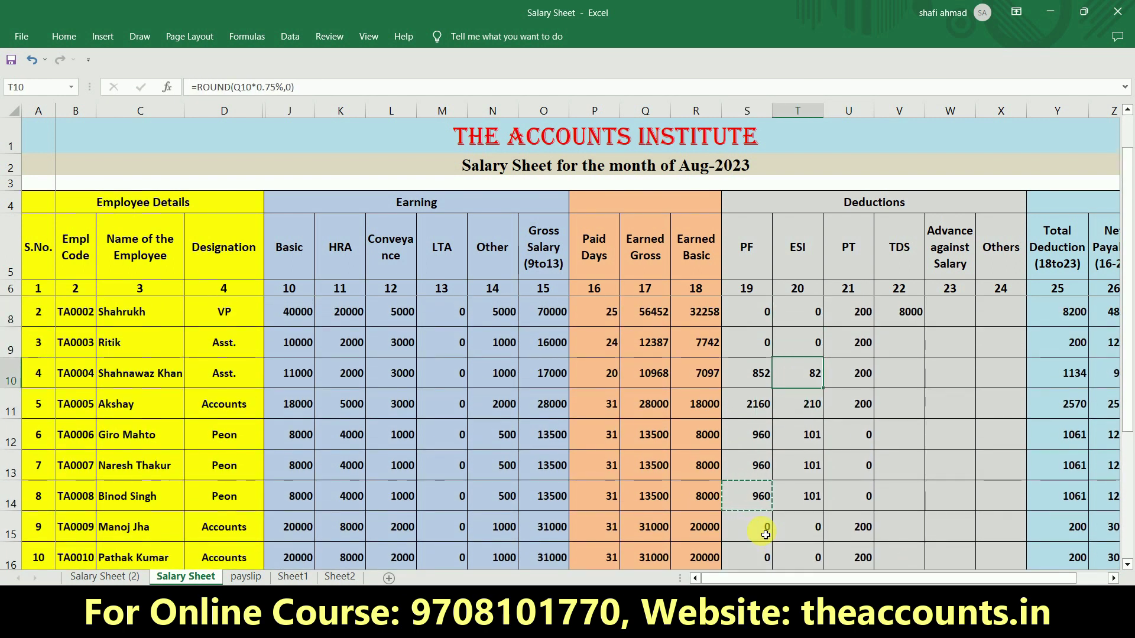
Back in TallyPrime, leave the blank journal and view the Employee Pf Contribution ledger's vouchers and its PF journal entry
key(alt+Tab)
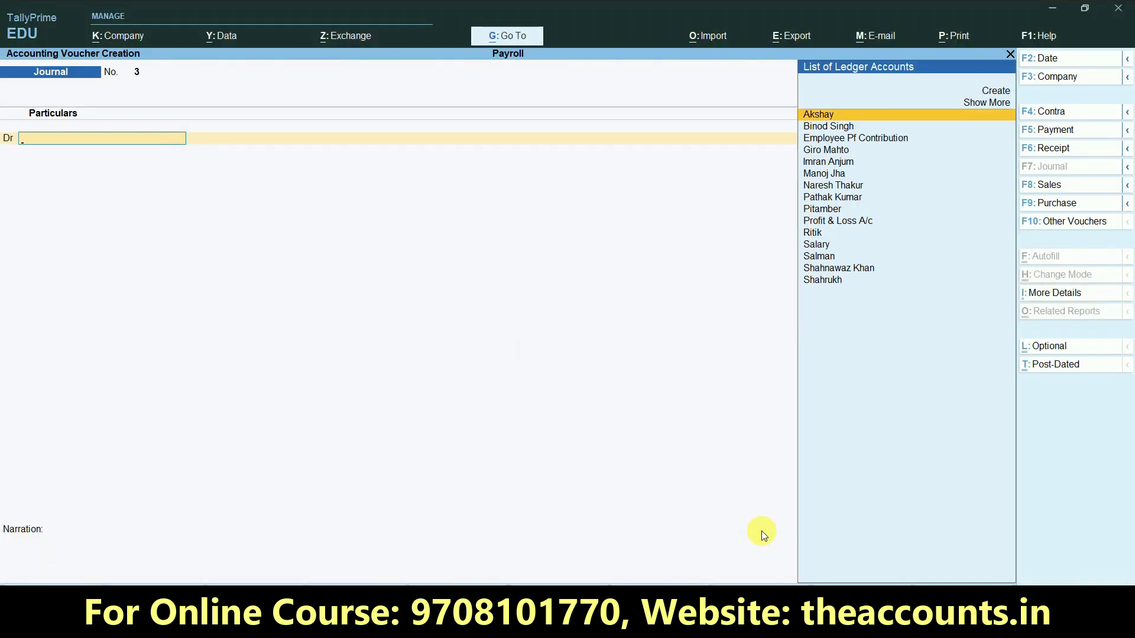
key(Escape)
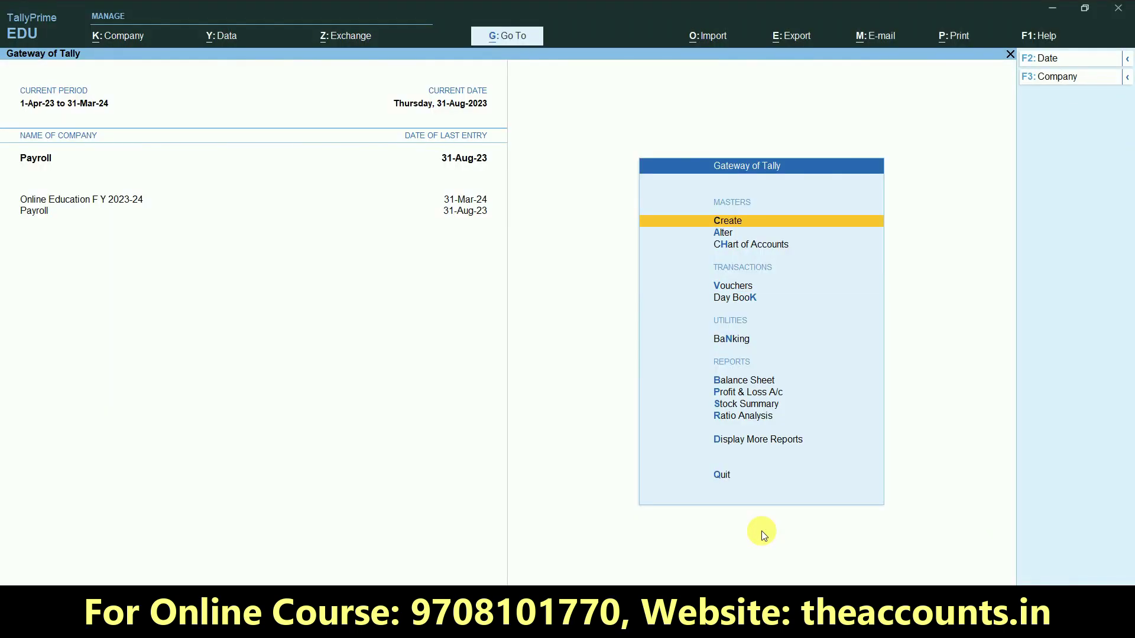
key(d)
key(a)
text(l)
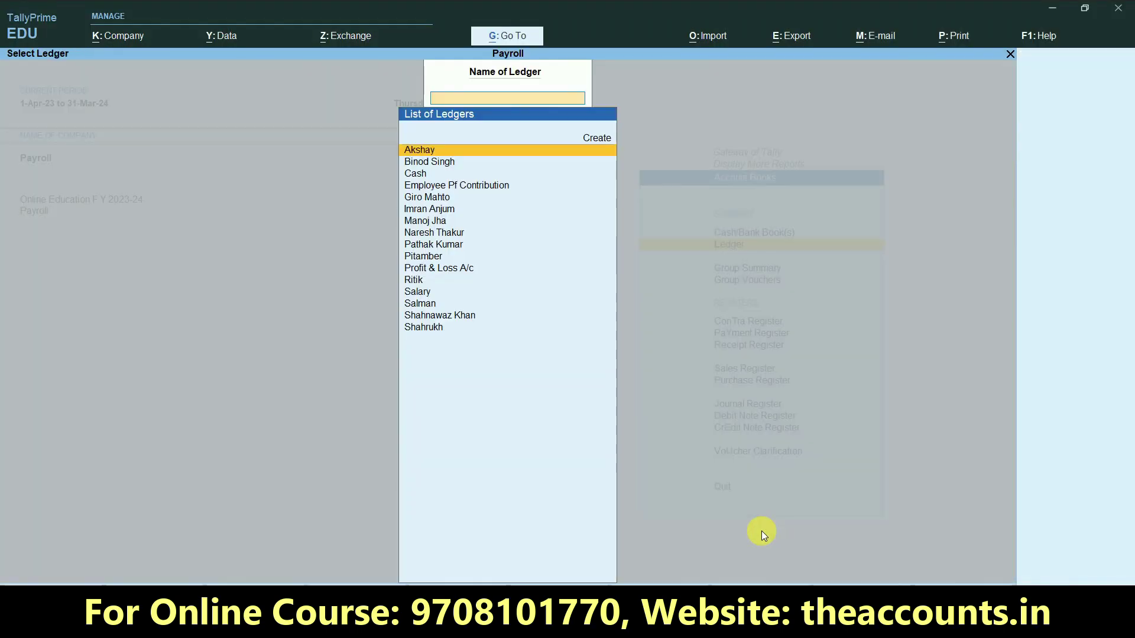
text(Em)
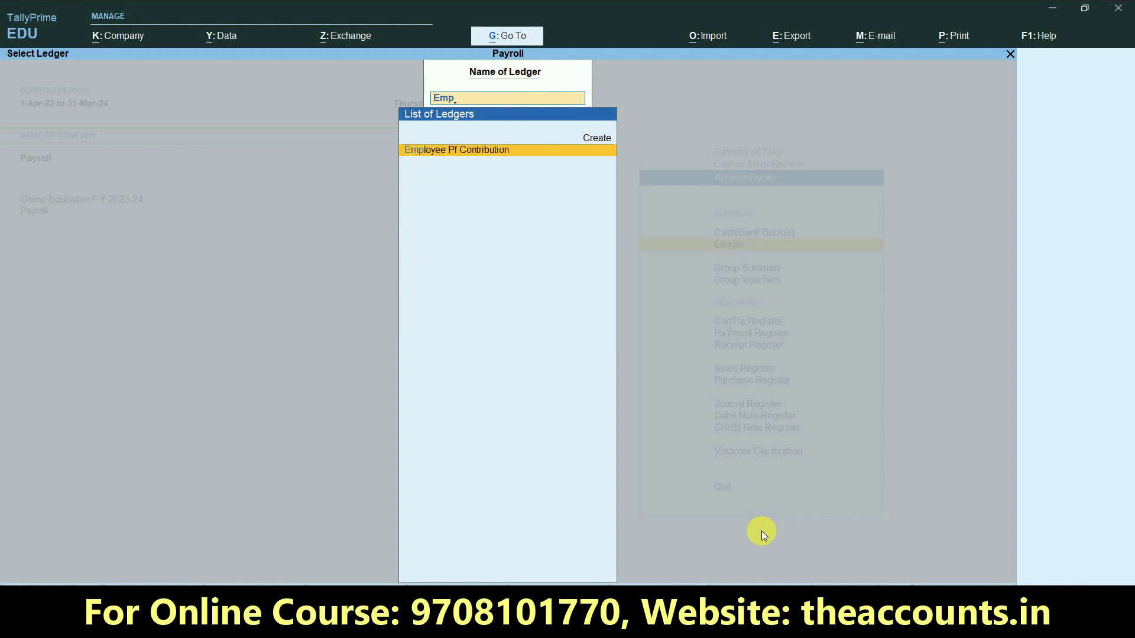
text(p)
key(Return)
key(Return)
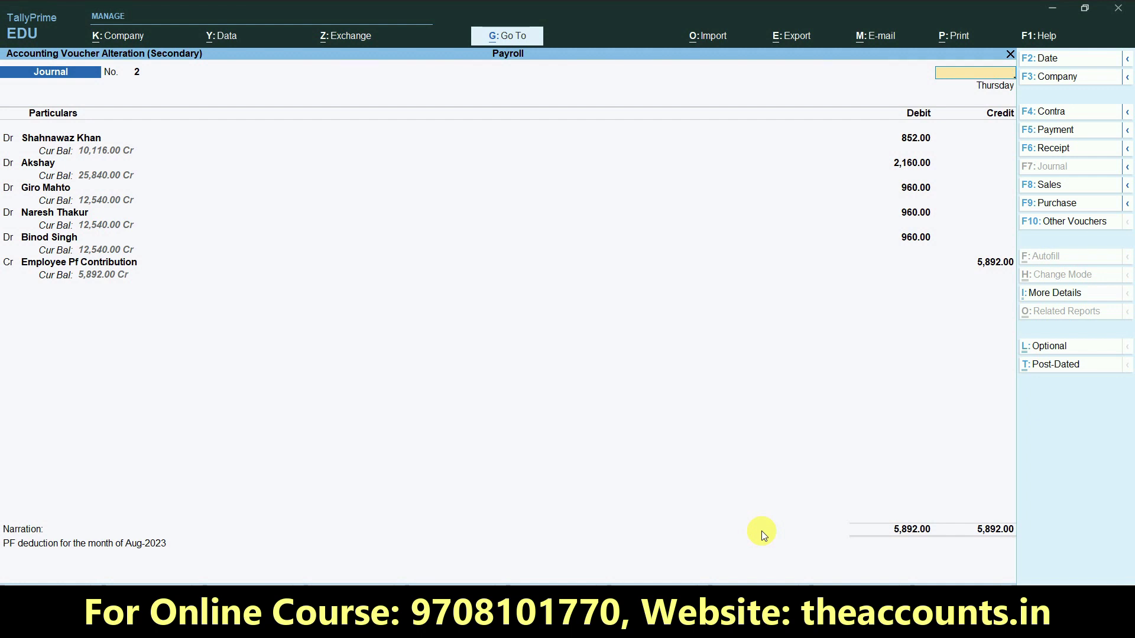
key(Escape)
key(y)
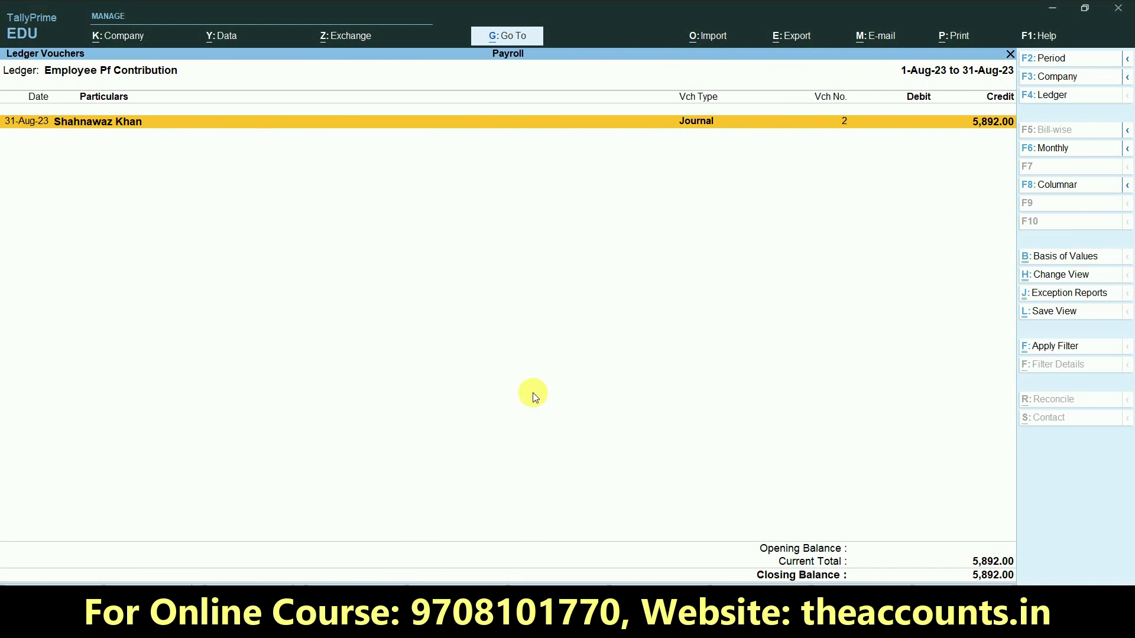
Duplicate the PF journal voucher and set the fourth employee's debit to their ESI deduction of 82 from the Excel salary sheet
key(alt+2)
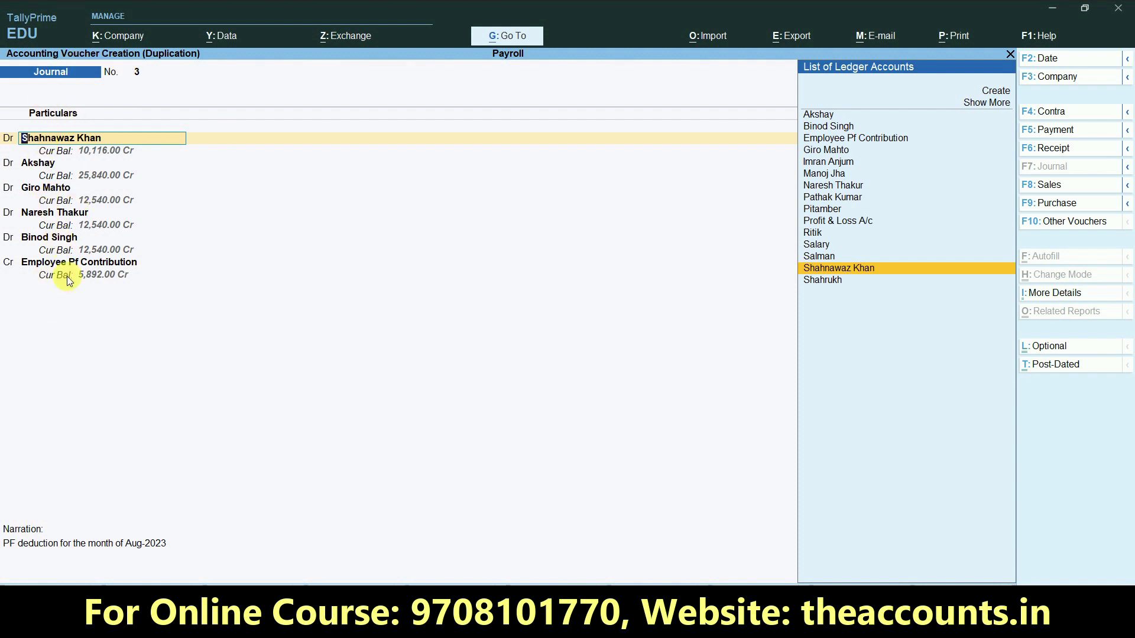
key(alt+Tab)
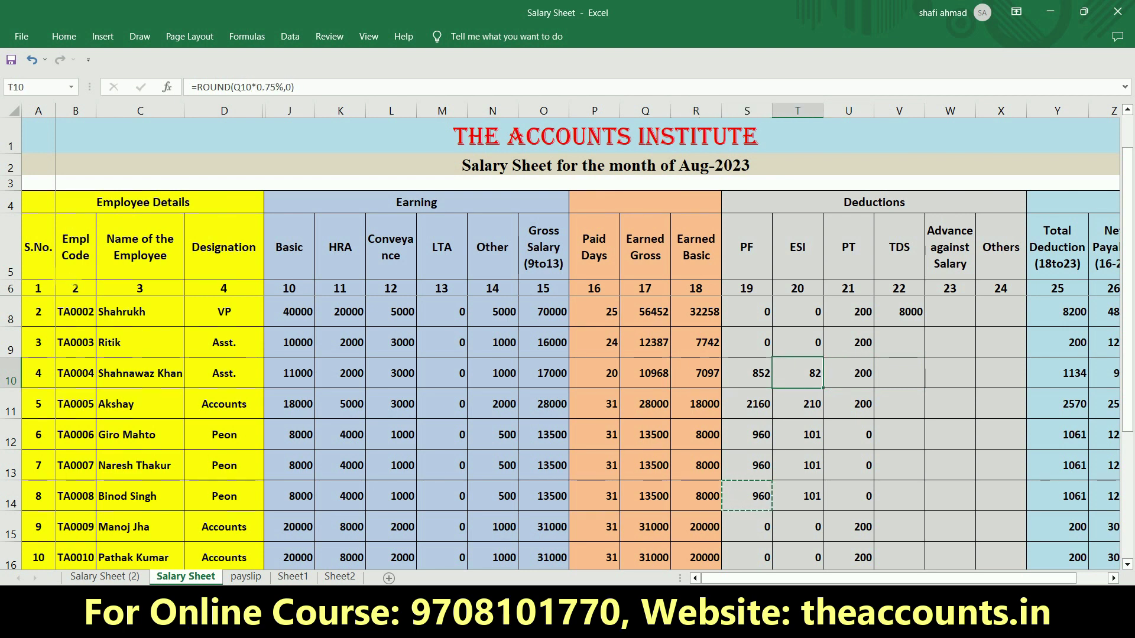
key(alt+Tab)
key(alt+Tab)
key(Return)
text(82)
key(Return)
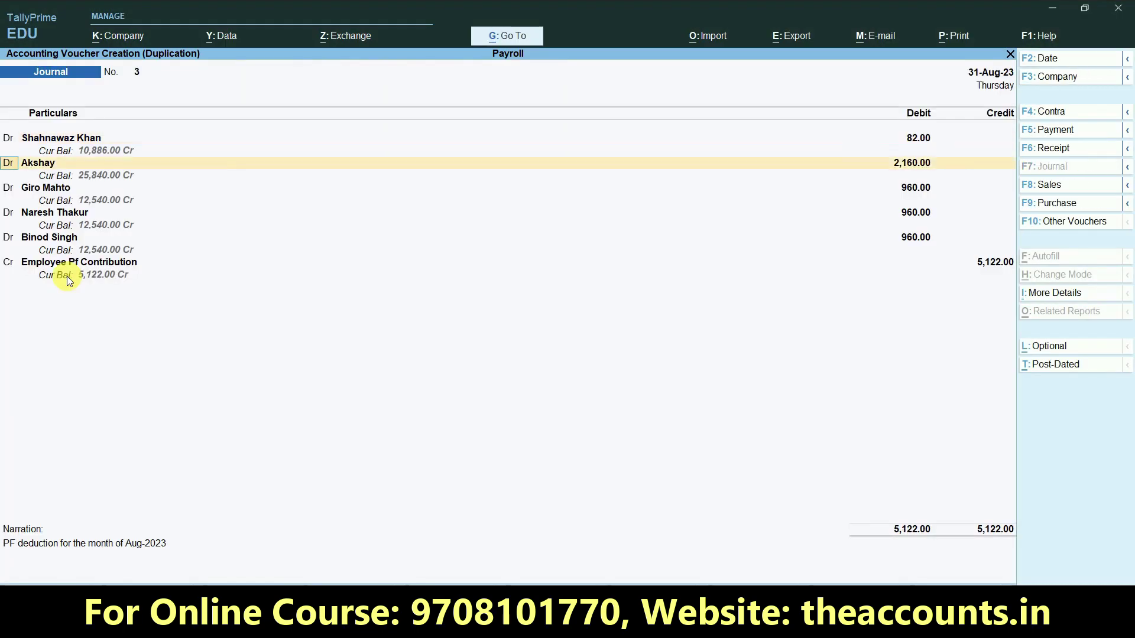
Set the fifth employee's debit in the duplicated voucher to their ESI deduction of 210 from the salary sheet
key(alt+Tab)
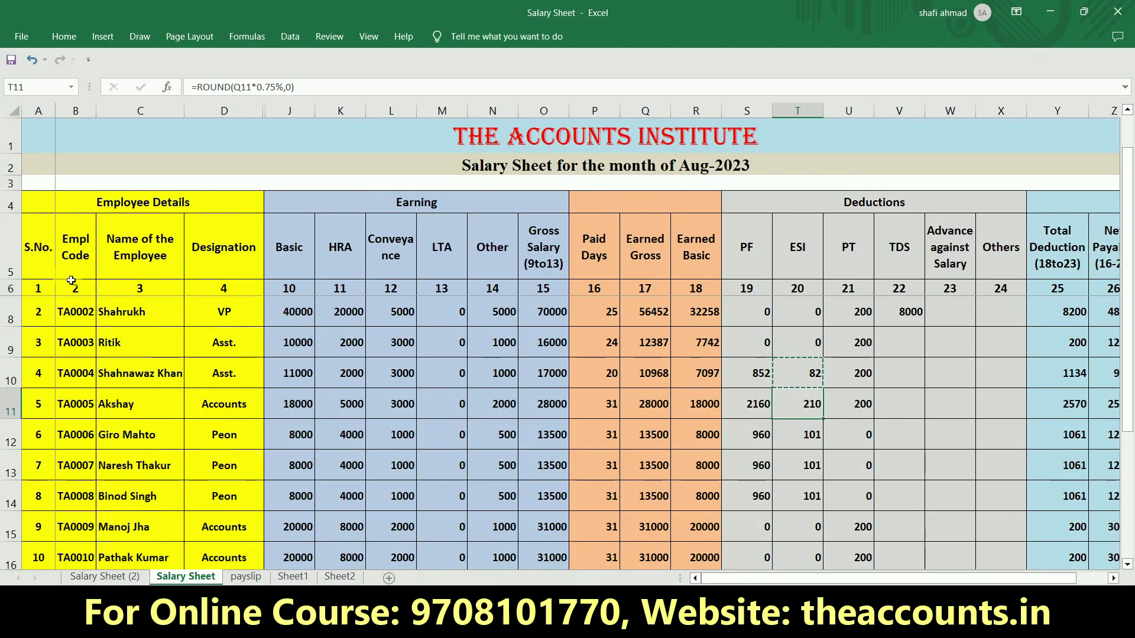
key(alt+Tab)
text(210)
key(Return)
key(Return)
Set the debits of the sixth, seventh and eighth employees to their ESI deduction of 101 each, copied from the salary sheet
key(alt+Tab)
key(Down)
key(ctrl+c)
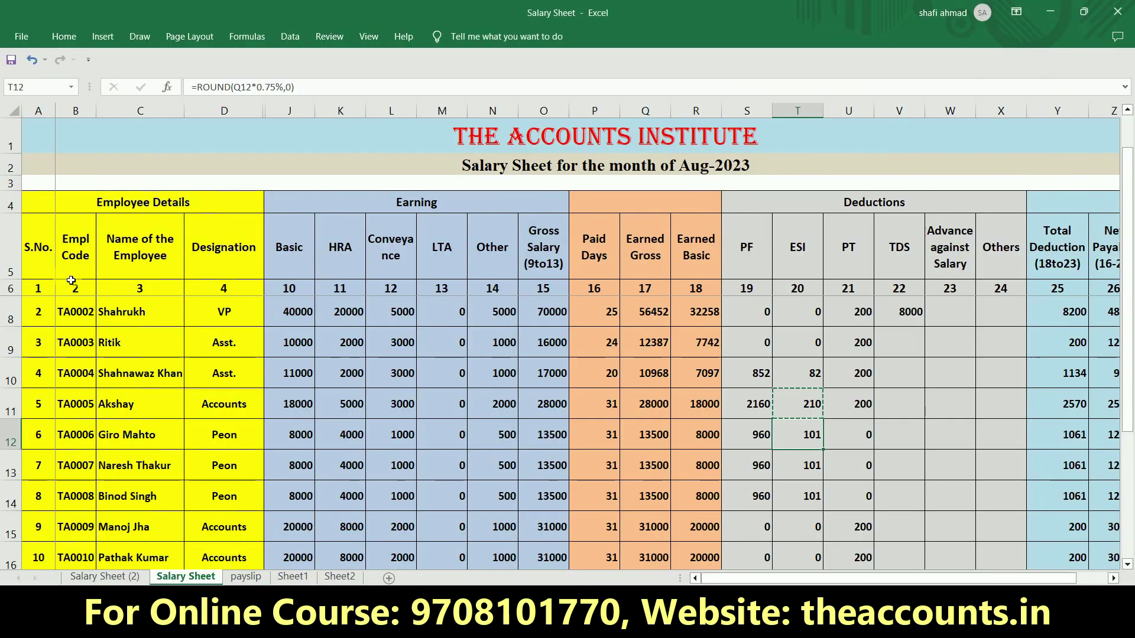
key(alt+Tab)
key(ctrl+v)
key(Return)
key(Return)
key(Return)
key(alt+Tab)
key(Down)
key(ctrl+c)
key(alt+Tab)
Switch to the Excel salary sheet and check the remaining employees' ESI deductions and the ESI grand total
key(alt+Tab)
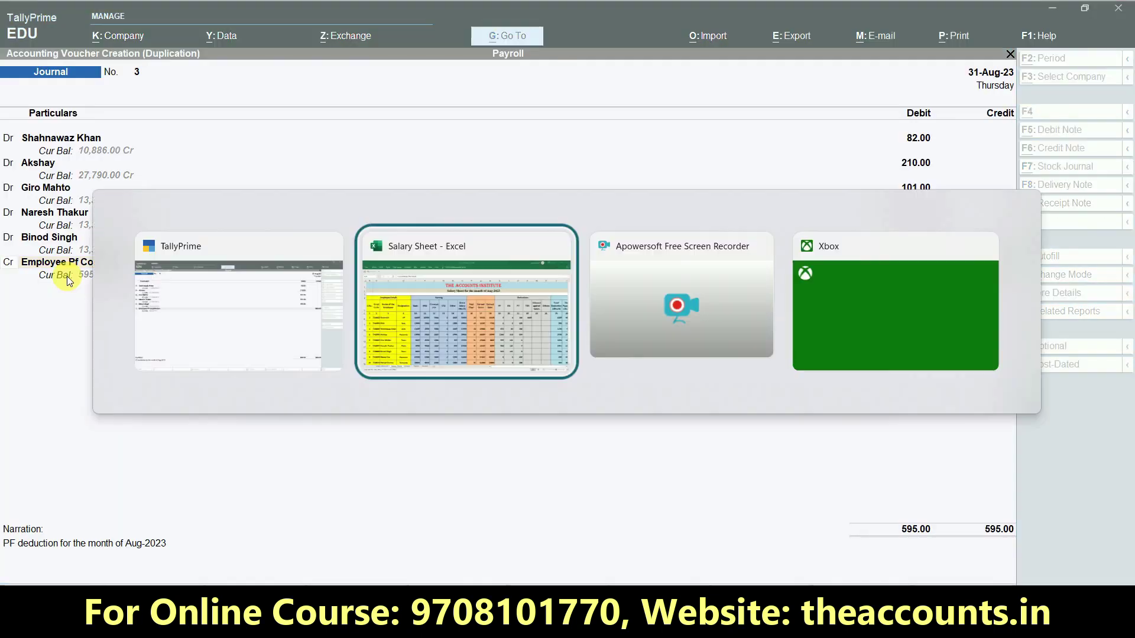
key(Down)
key(Down)
key(Down)
key(Down)
key(Down)
key(Down)
key(Down)
key(Down)
key(Down)
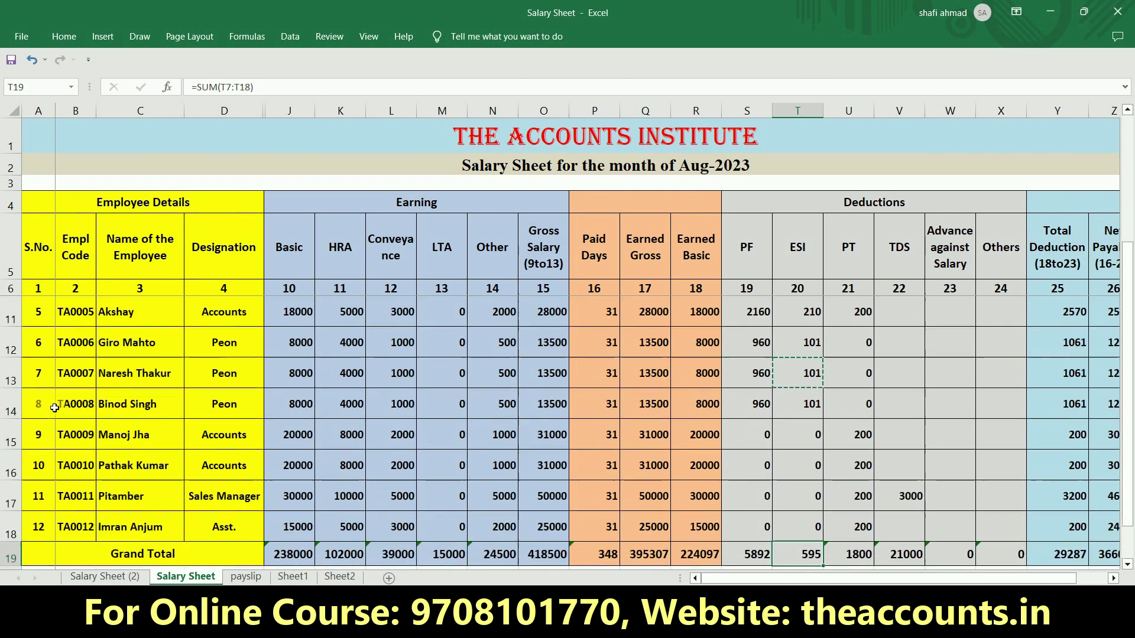
key(Up)
key(Up)
key(Up)
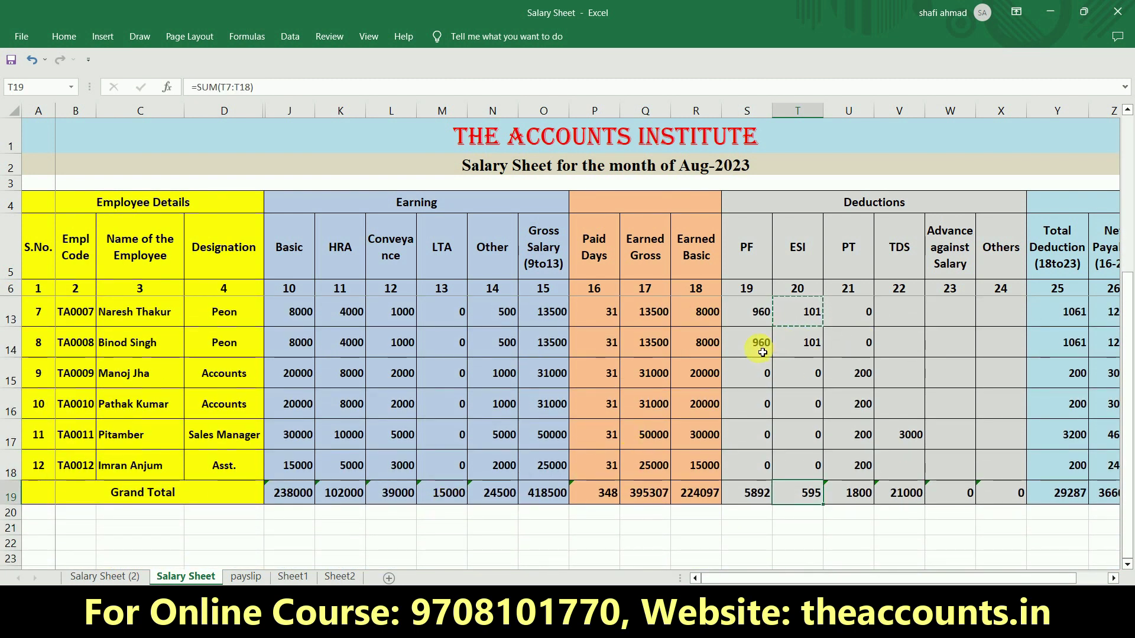
Switch to TallyPrime and replace the duplicated journal's credit ledger with a new "Employee ESI Contribution" ledger under Current Liabilities
key(alt+Tab)
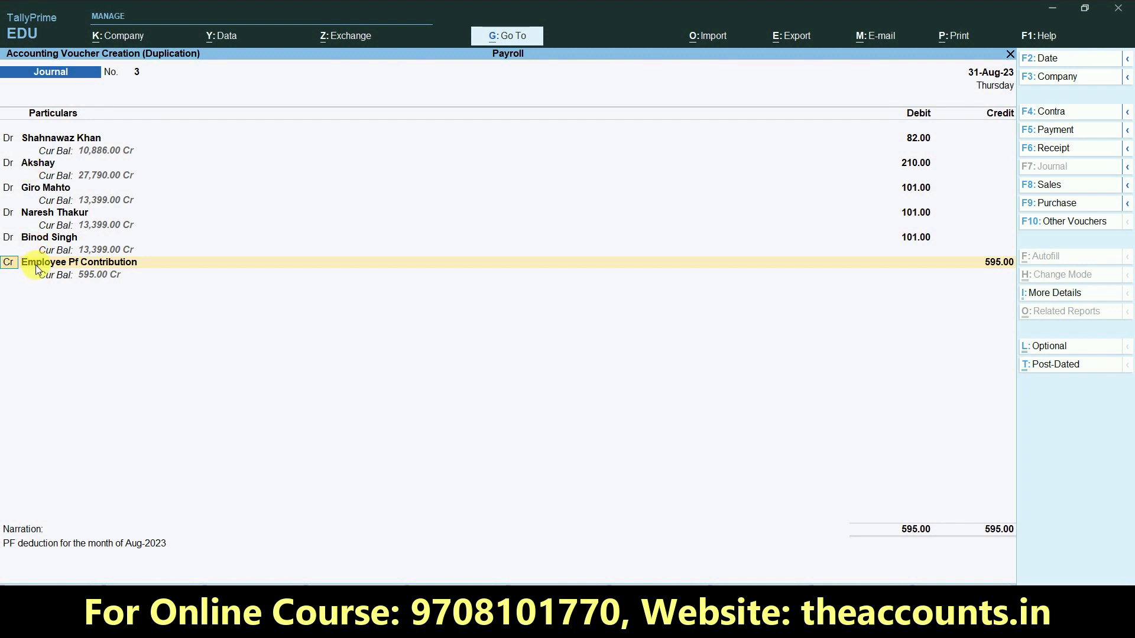
key(Return)
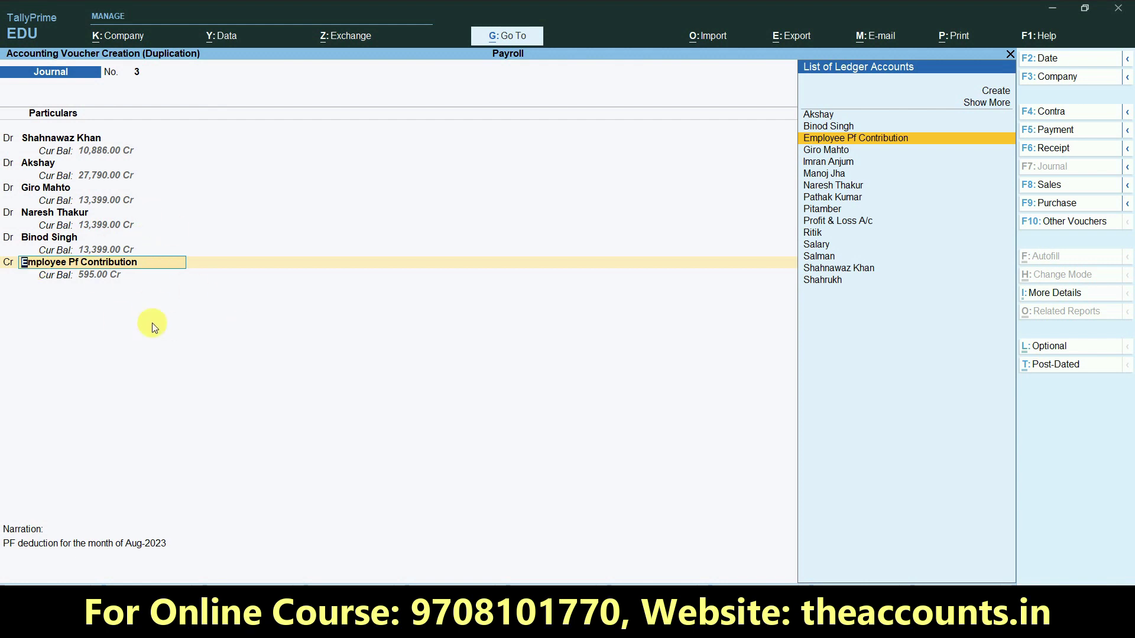
key(alt+c)
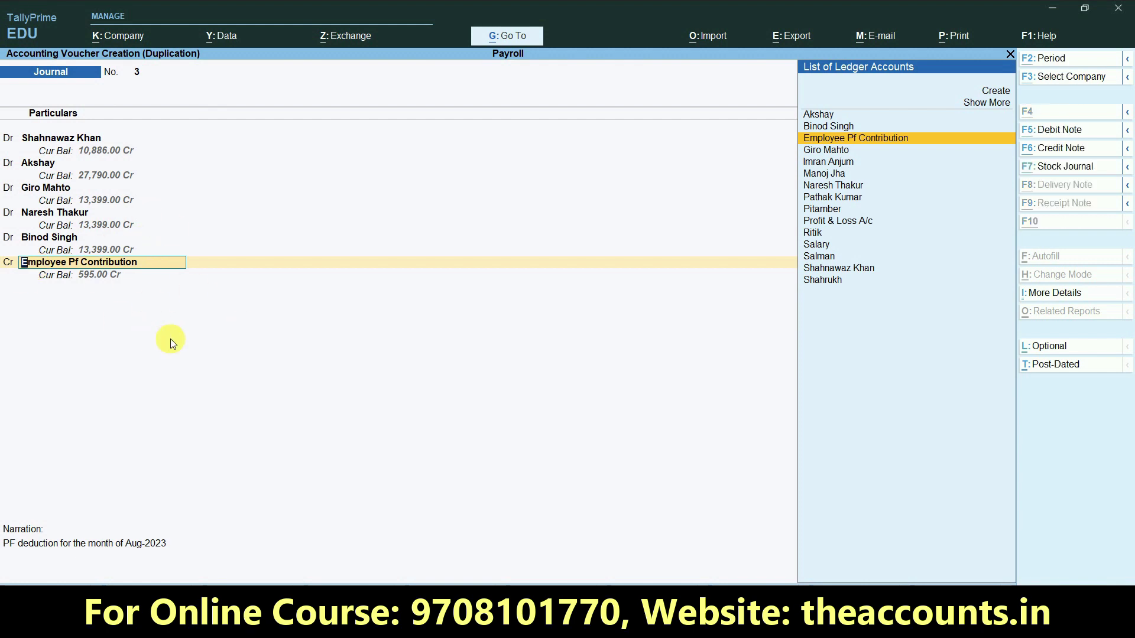
text(Employ)
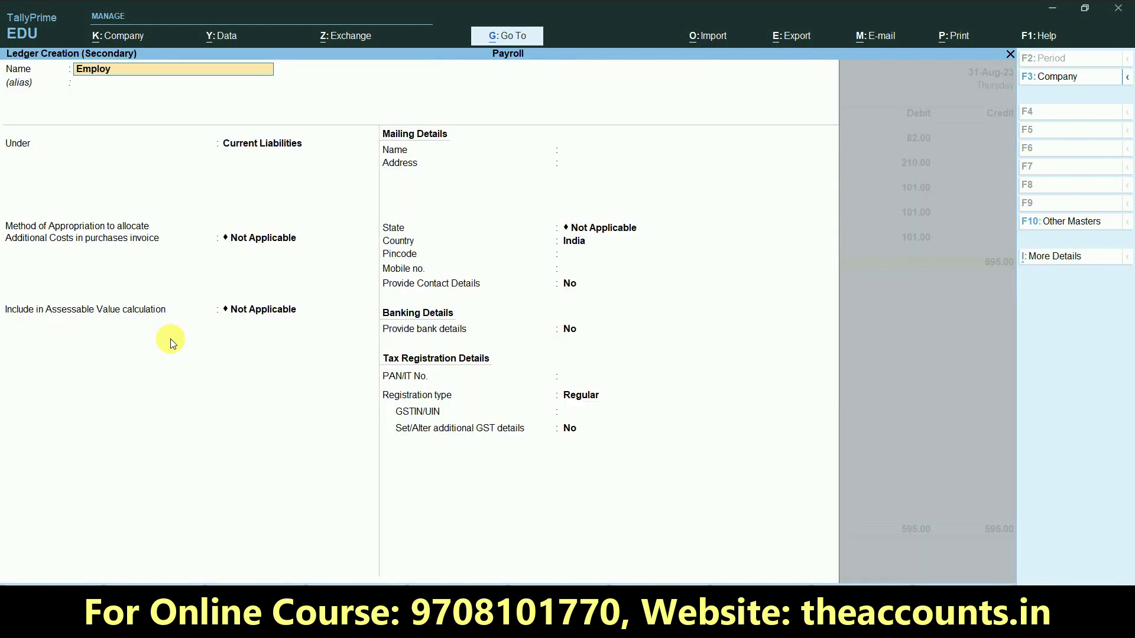
text(ee ESI Contribution)
key(Return)
key(Return)
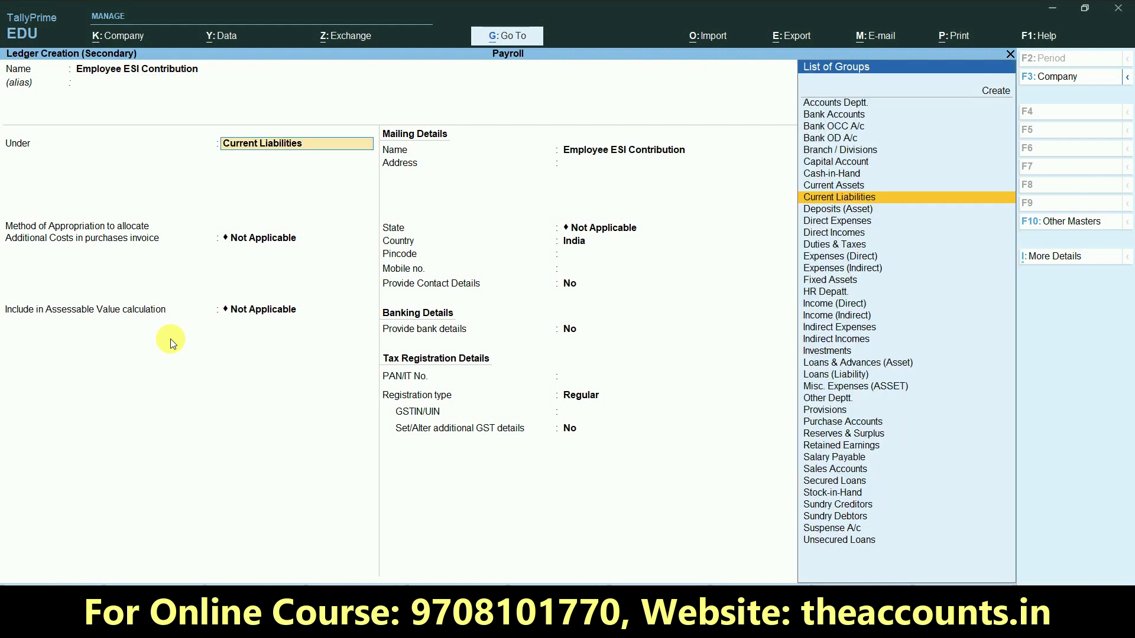
key(Return)
key(ctrl+a)
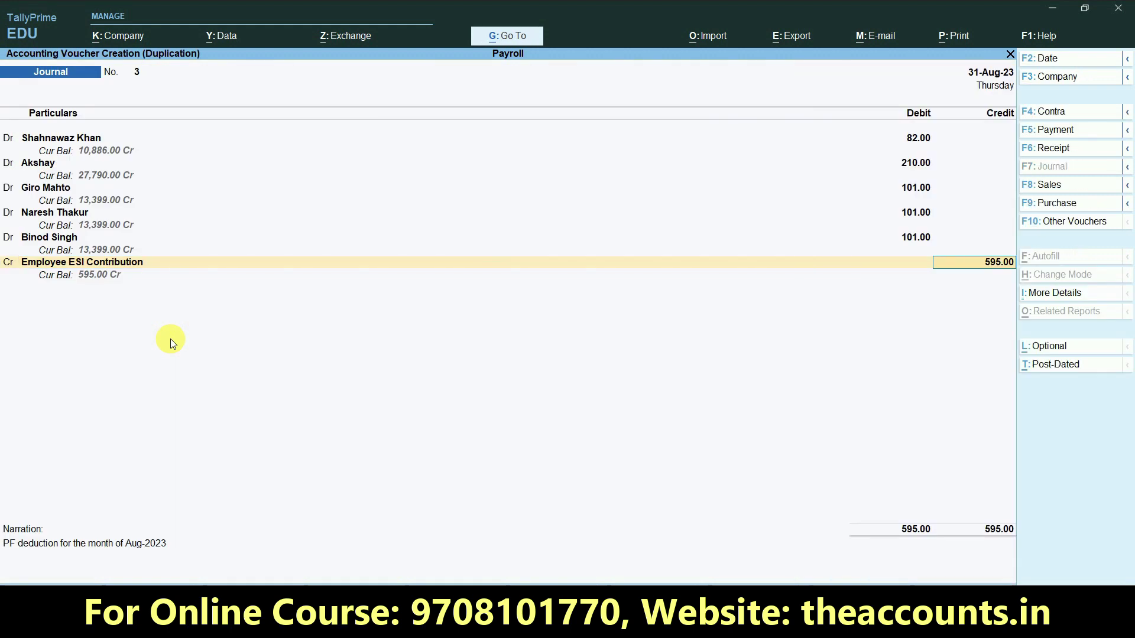
Keep the credit amount, replace the ESI journal's narration with "esi" and save the voucher
key(Return)
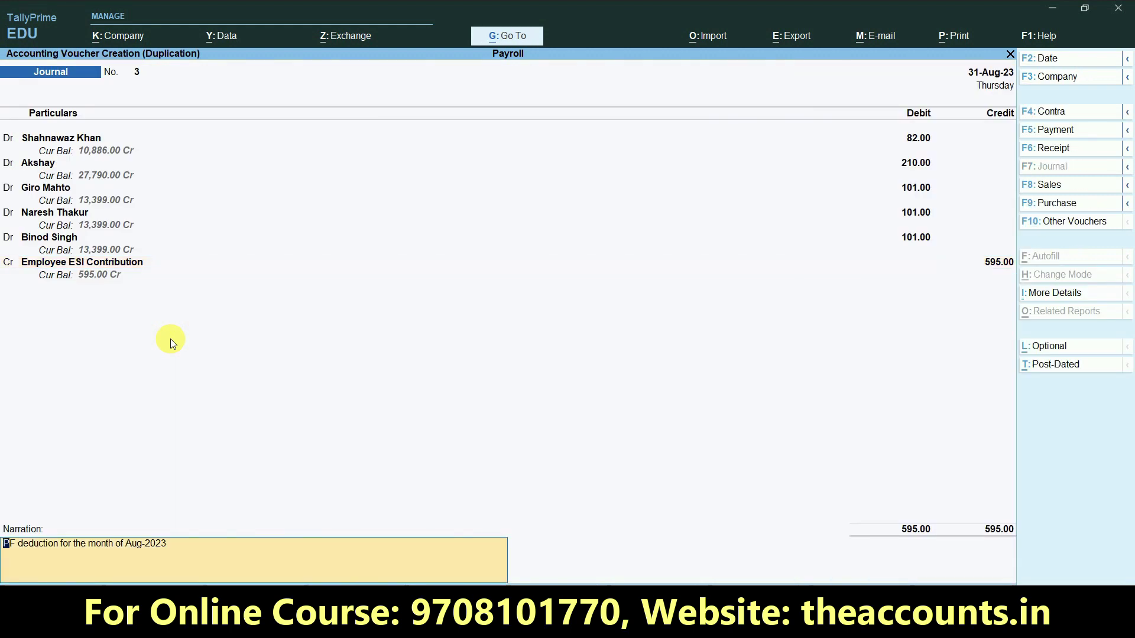
text(e)
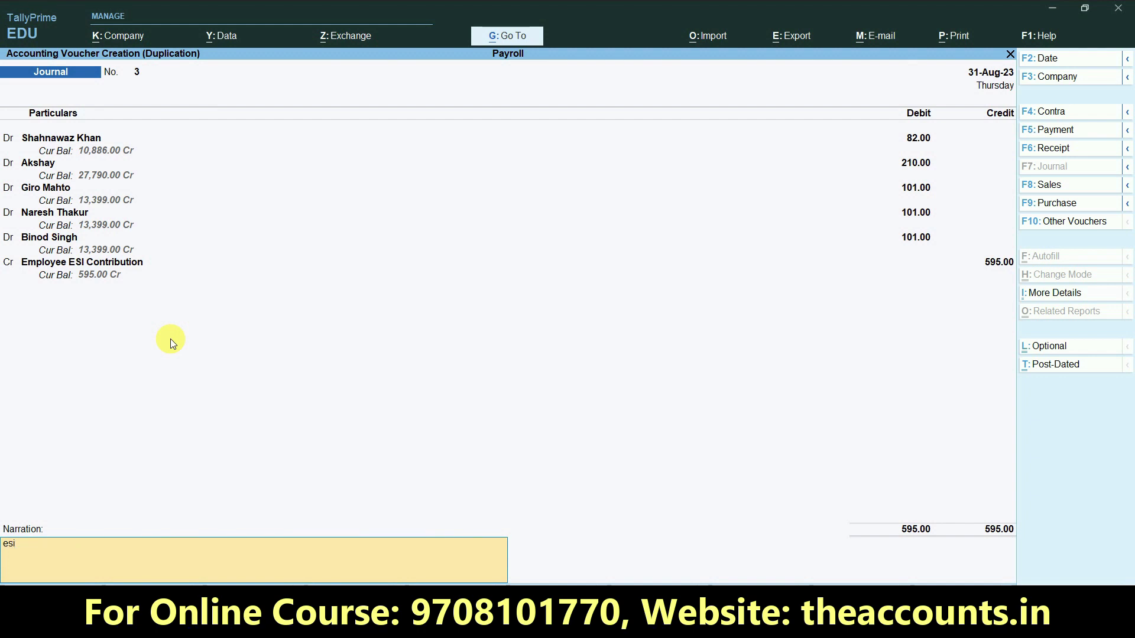
text(si)
key(Return)
key(Return)
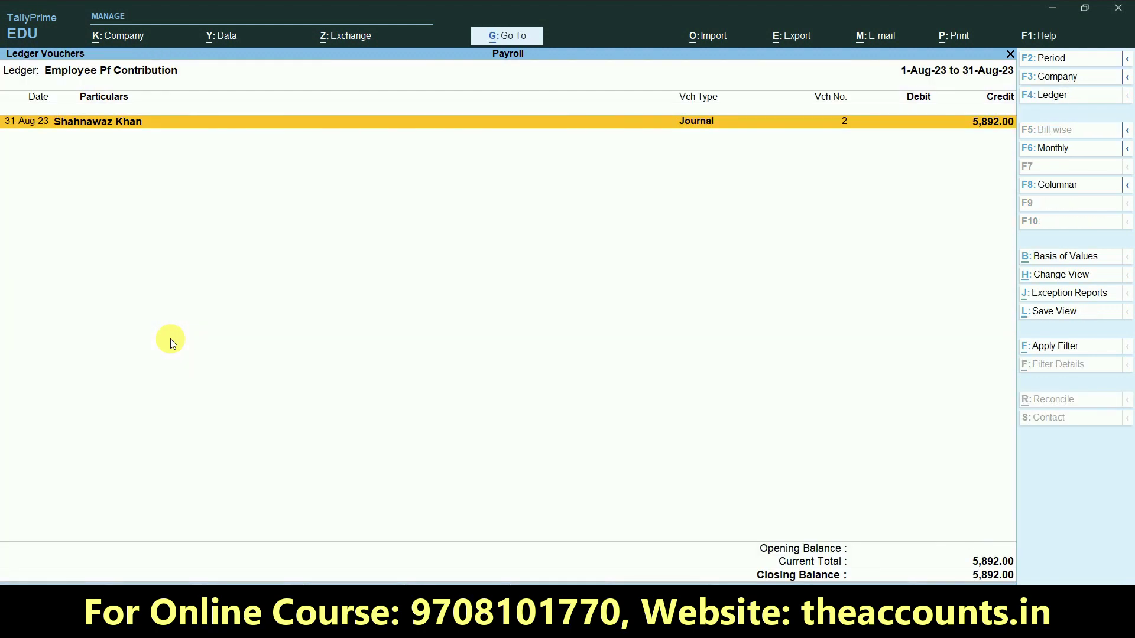
Switch to the Excel salary sheet and review the grand totals of the remaining deductions and net payable
key(alt+Tab)
key(Right)
key(Right)
key(Right)
key(Right)
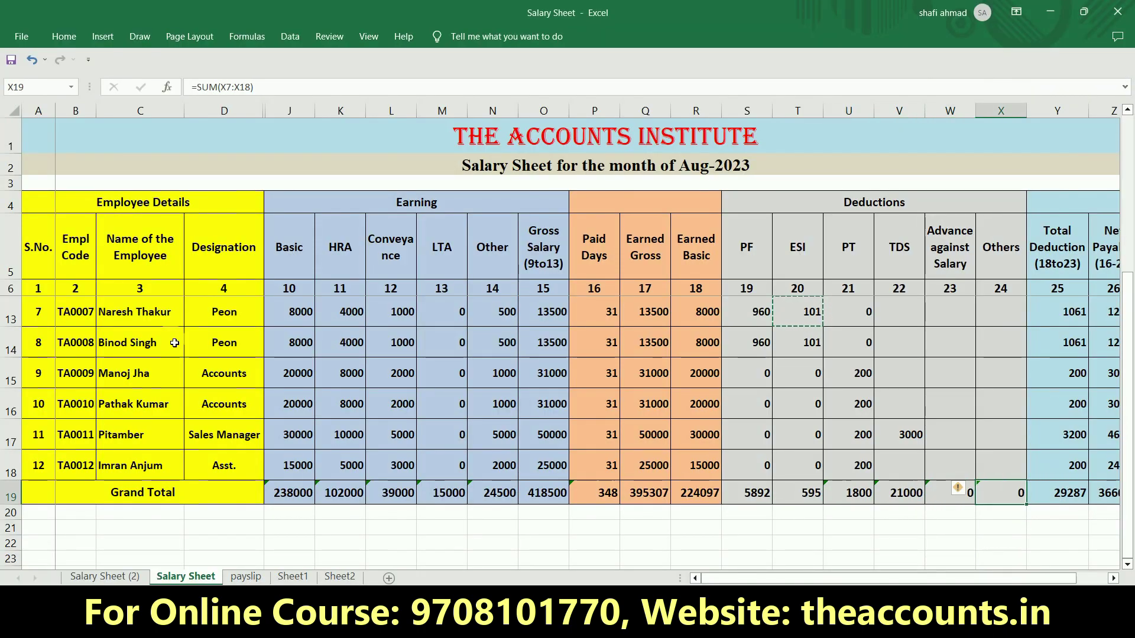
key(Right)
key(Right)
key(Right)
key(Right)
key(Left)
key(Left)
key(Left)
key(Left)
key(Left)
key(Left)
key(Left)
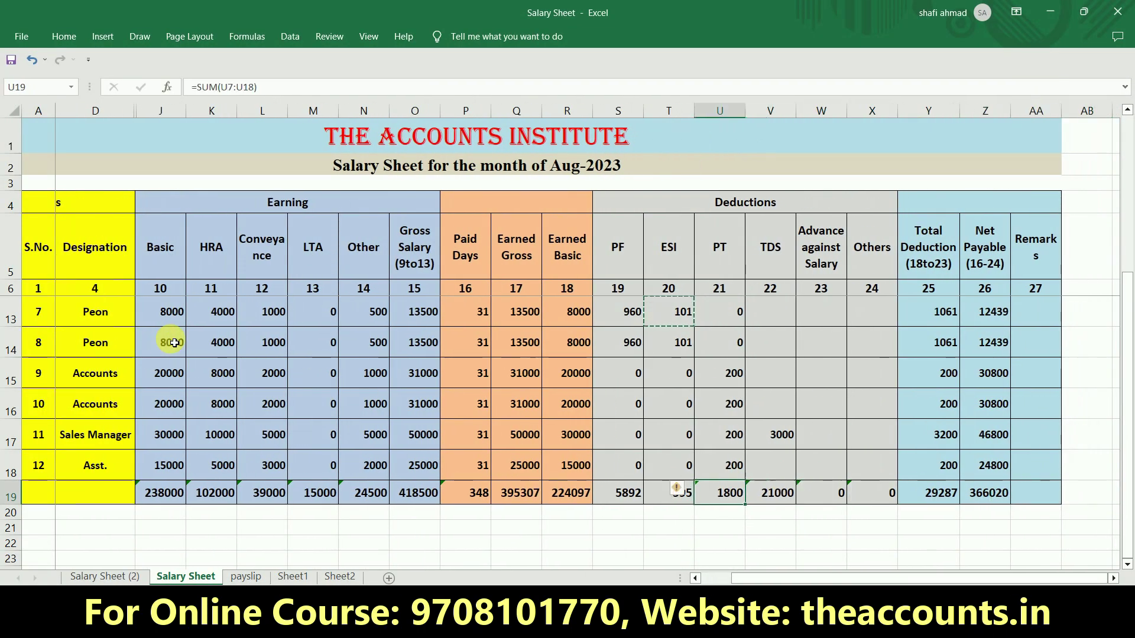
Examine the individual employees' PT and TDS deductions, starting from the first employee in the salary sheet
key(Up)
key(Up)
key(Up)
key(Up)
key(Up)
key(Up)
key(Up)
key(Up)
key(Up)
key(Up)
key(Up)
key(Up)
scroll(174, 343, up, 1)
key(Right)
key(Left)
key(Left)
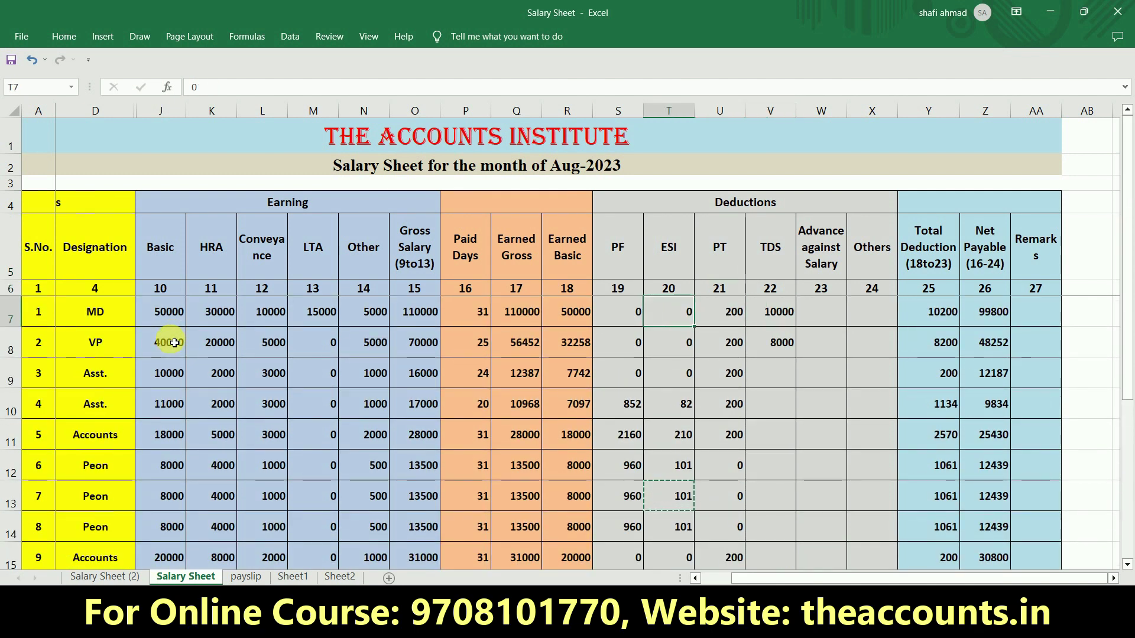
key(Right)
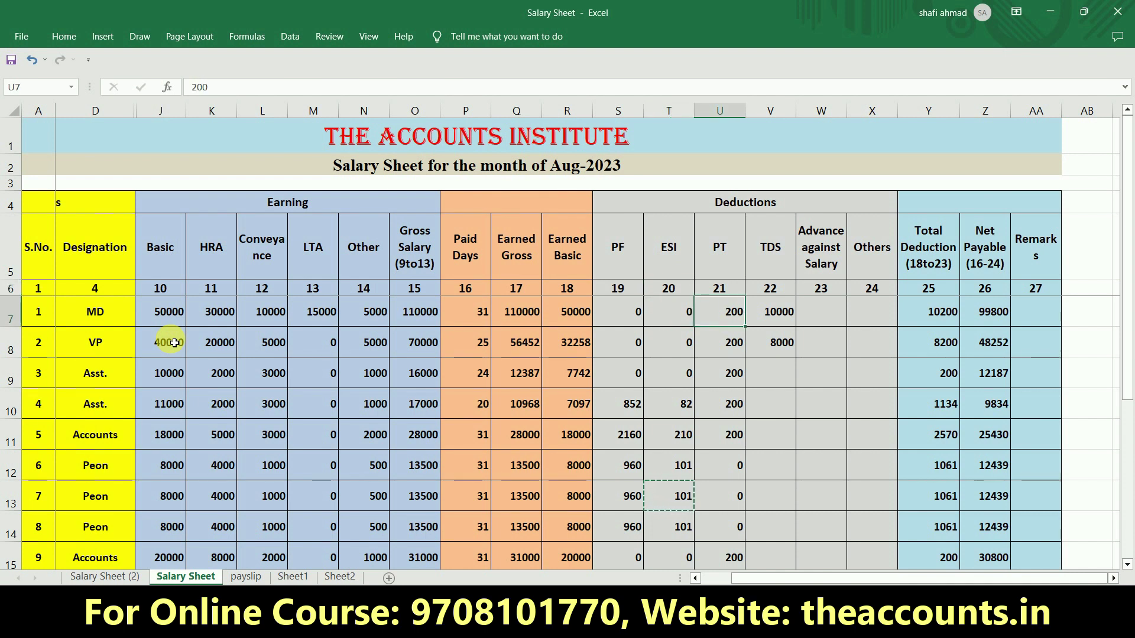
key(Right)
key(Left)
key(Right)
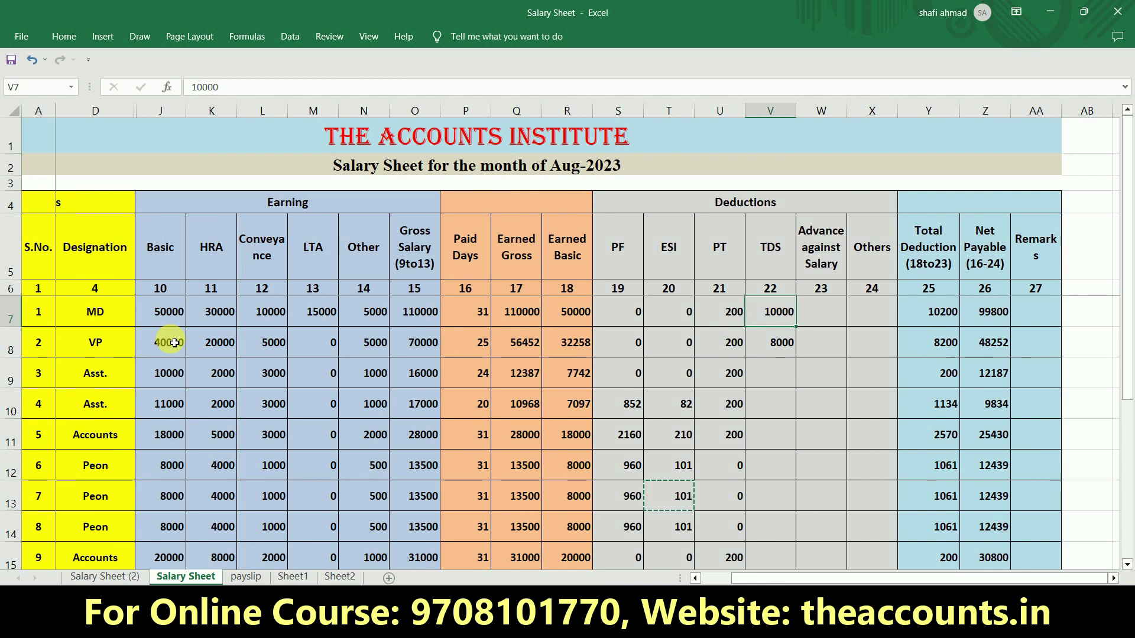
key(Up)
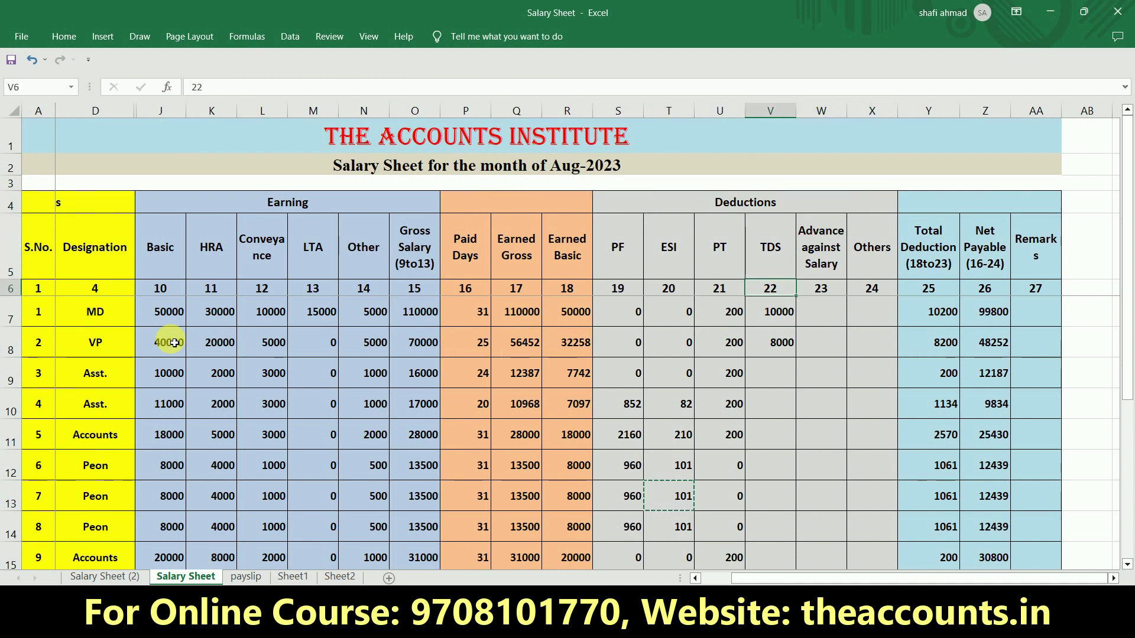
key(Down)
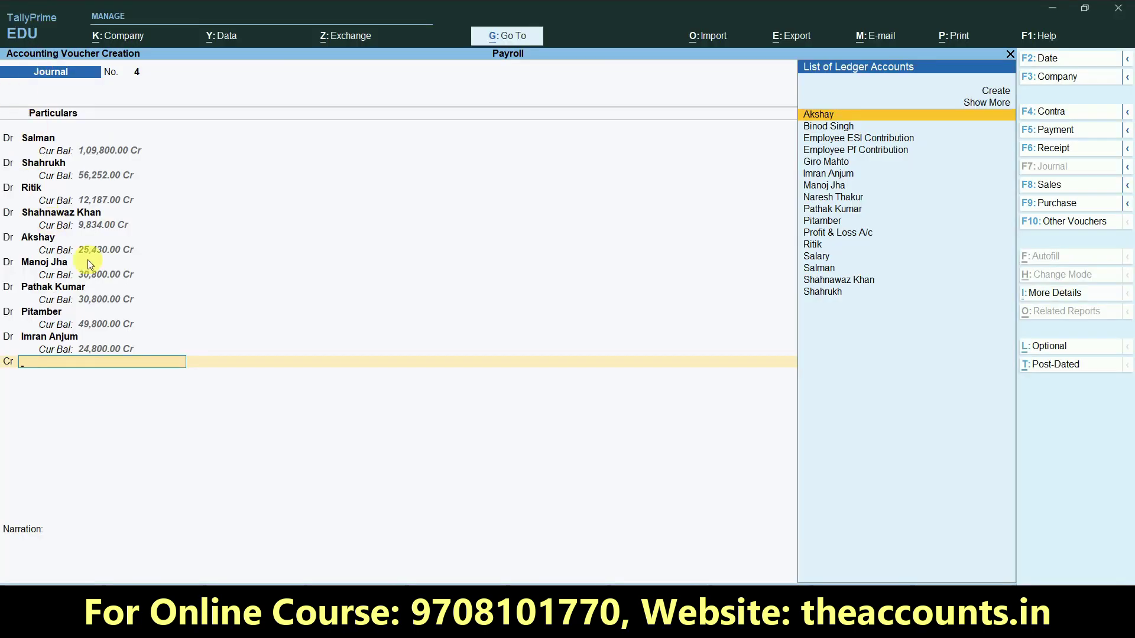
Create a "PT" ledger under Current Liabilities as the credit account of the professional tax journal
key(alt+c)
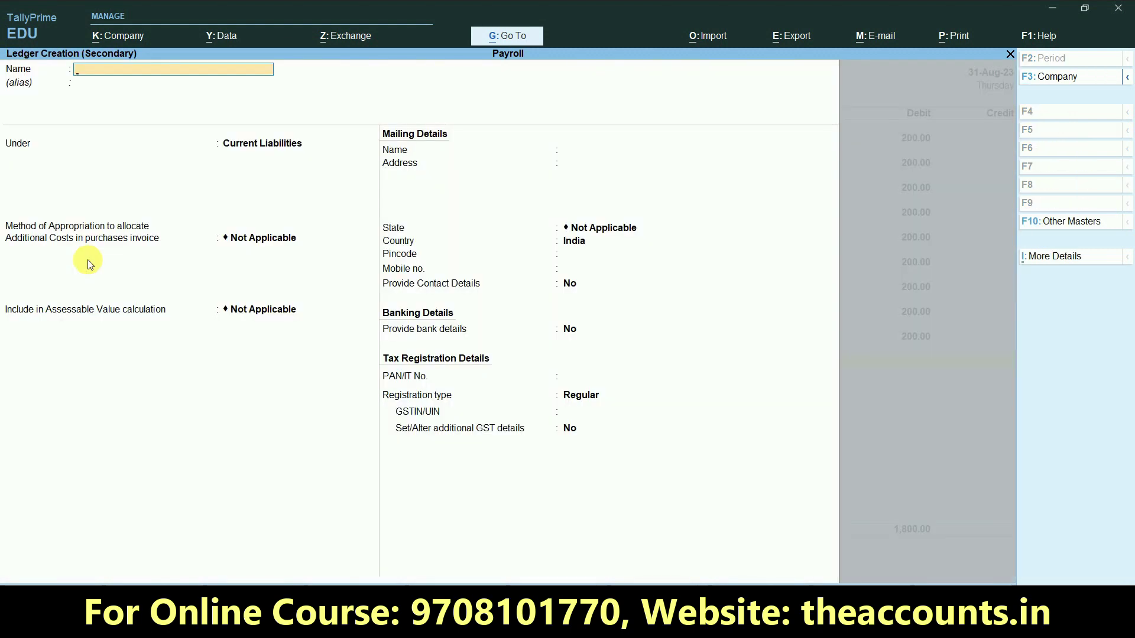
text(PT)
key(Return)
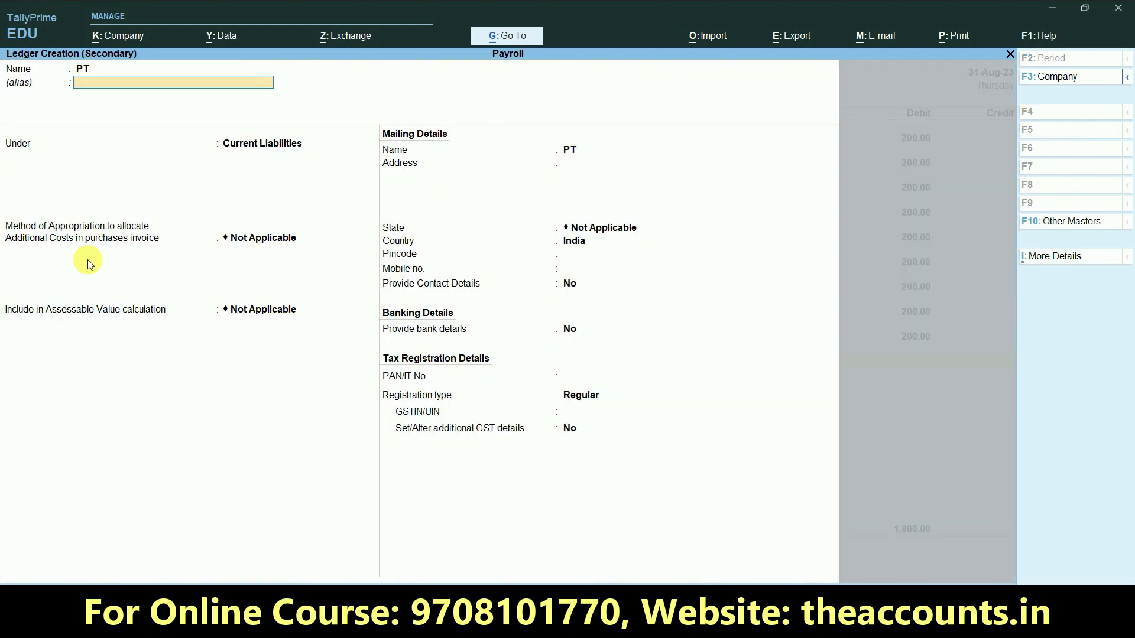
key(Return)
key(Return)
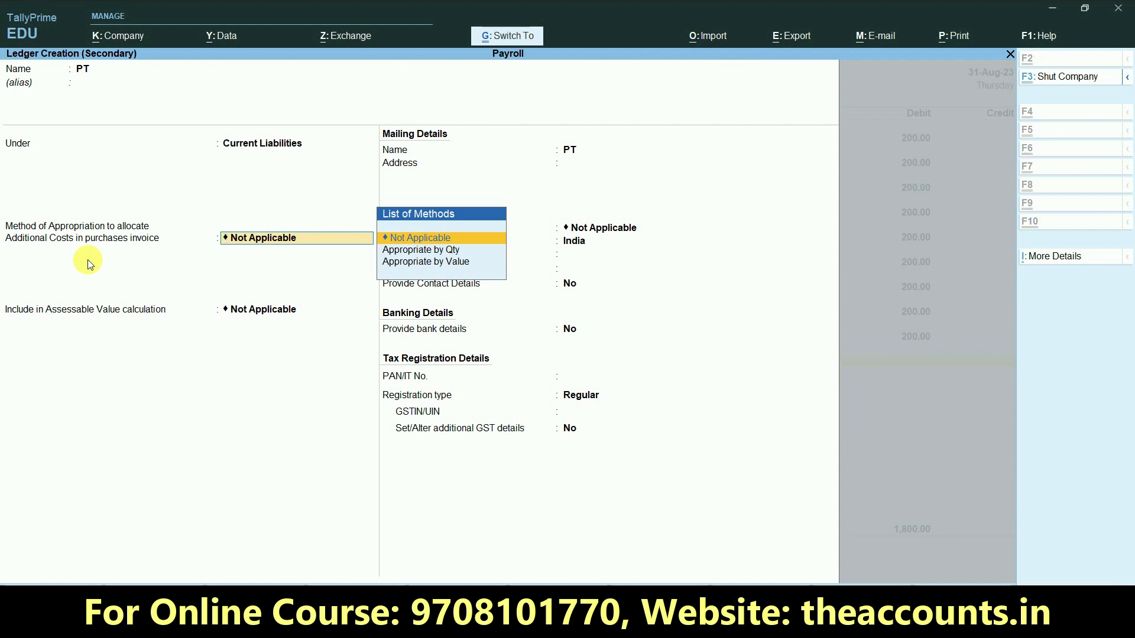
key(ctrl+a)
Credit 1,800 to the PT ledger, leave the narration blank and save the journal voucher
key(Return)
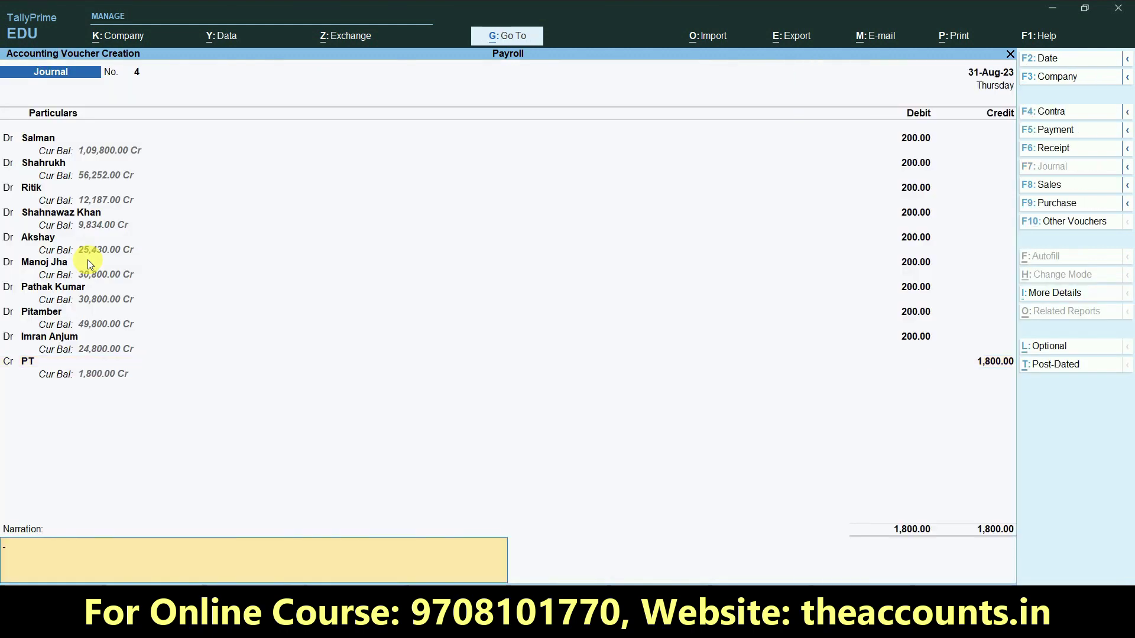
key(Return)
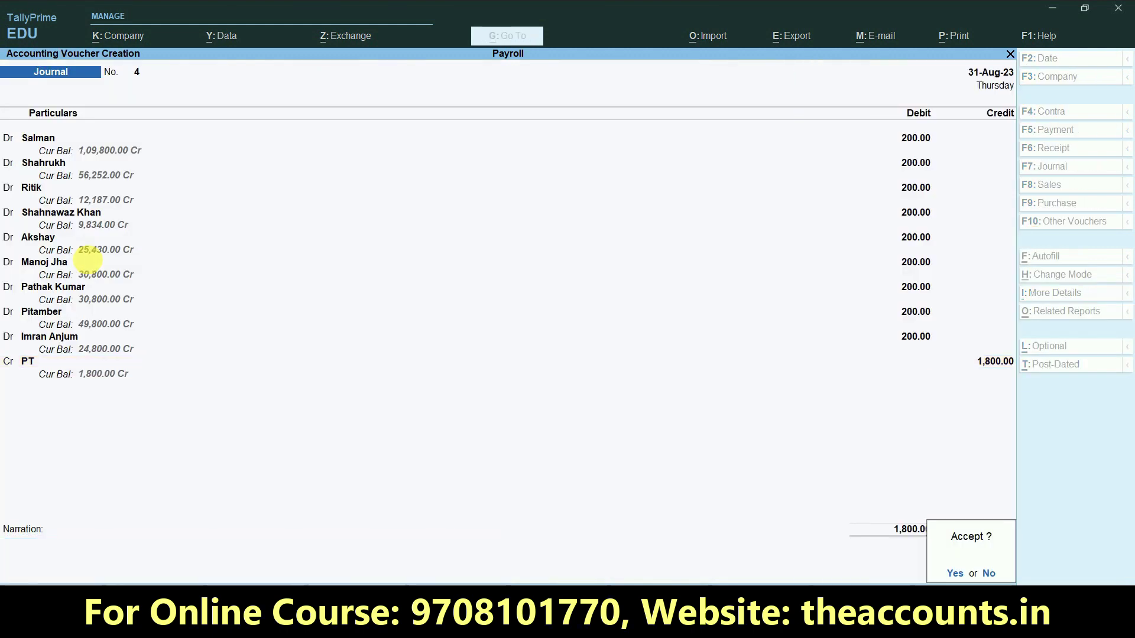
key(Return)
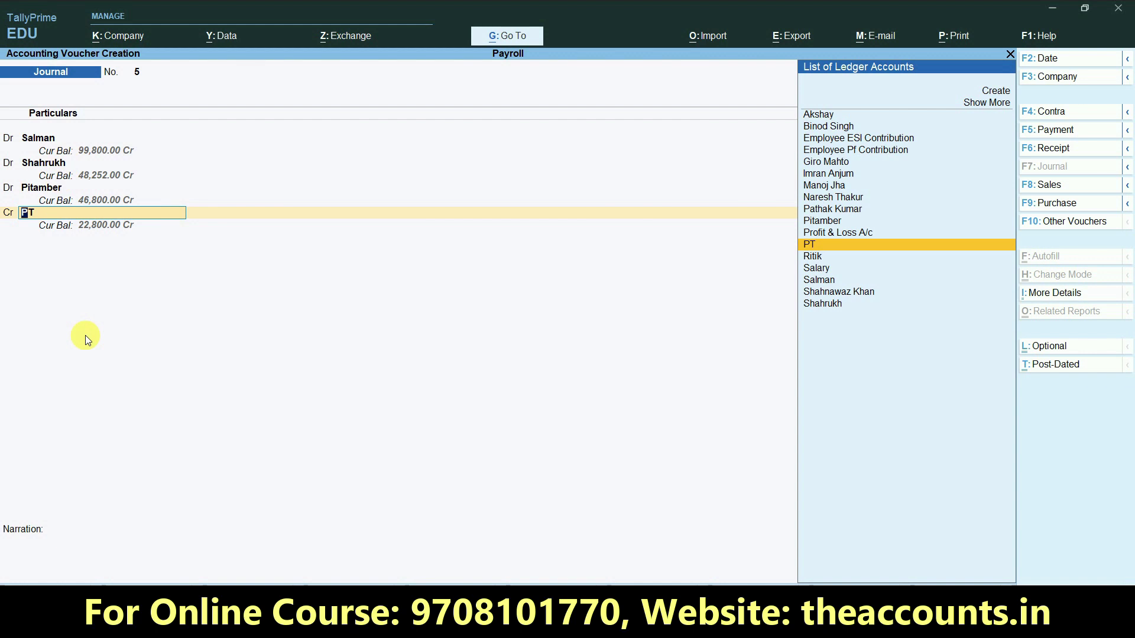
Replace the PT credit ledger in the TDS journal with a new "Tds on Salary" ledger under Current Liabilities
key(alt+c)
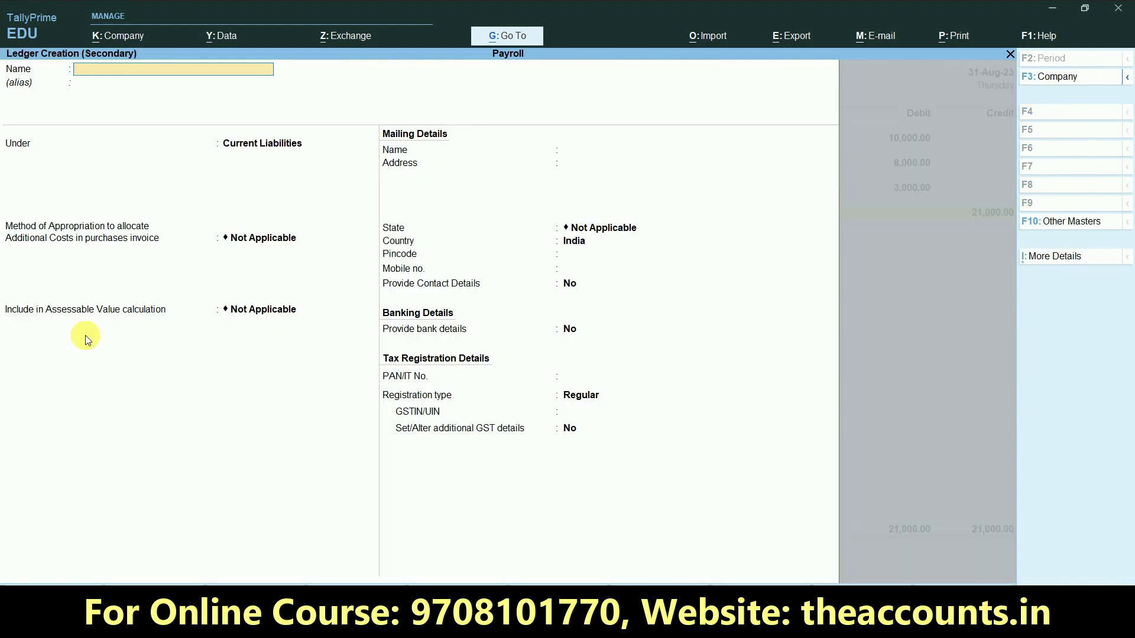
text(Tds on Salary)
key(Return)
key(Return)
key(Return)
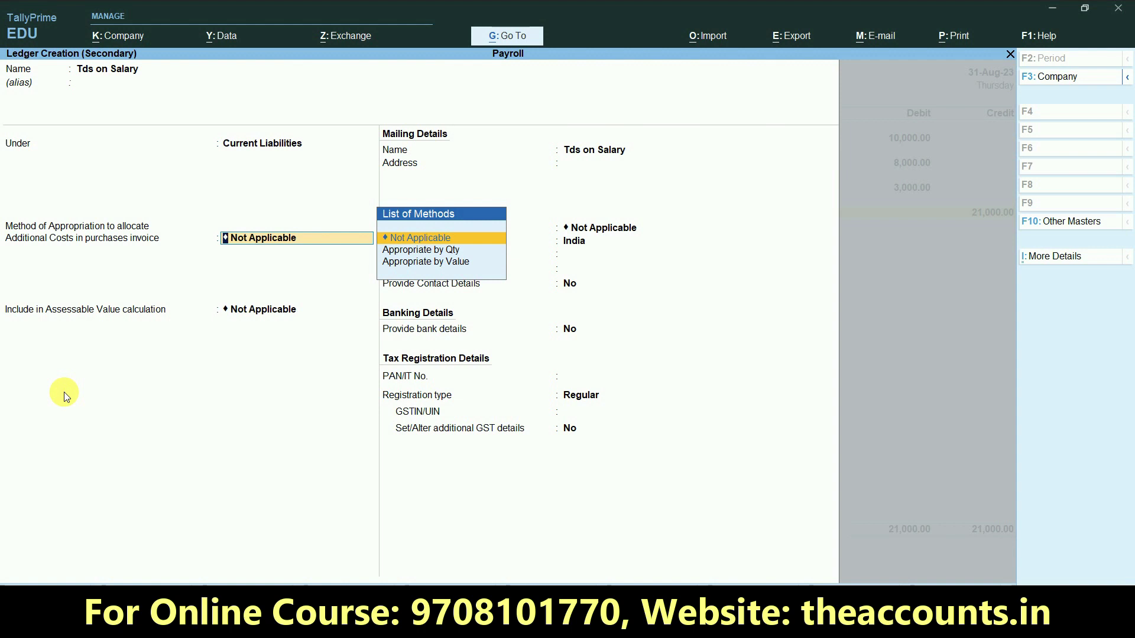
key(ctrl+a)
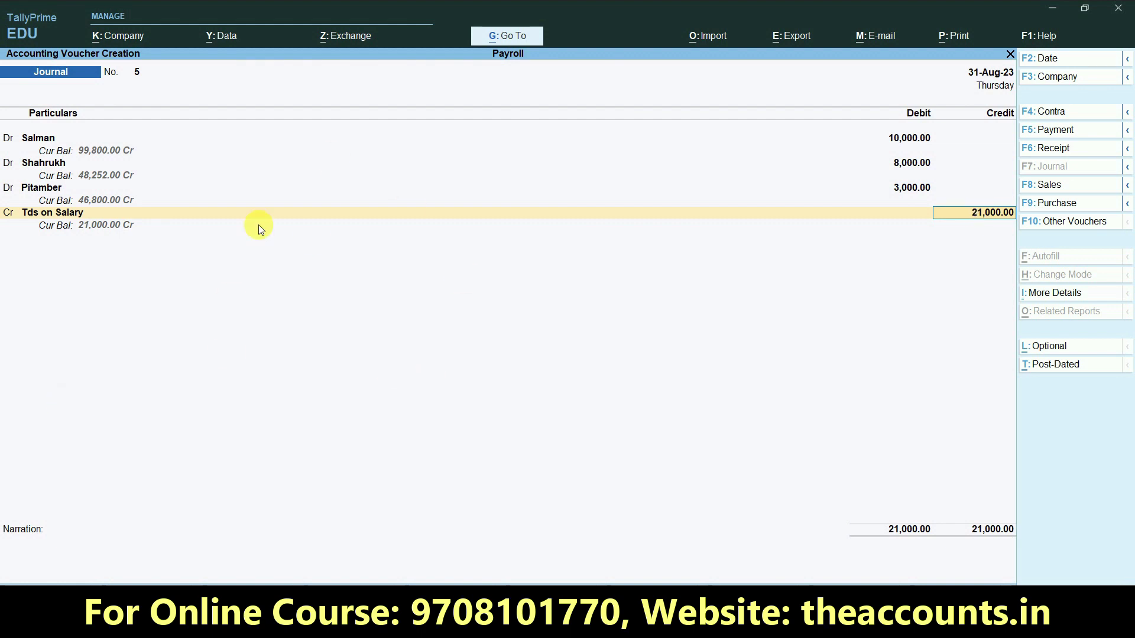
Credit 21,000 to Tds on Salary, leave the narration blank and save the TDS journal voucher
key(Return)
key(Return)
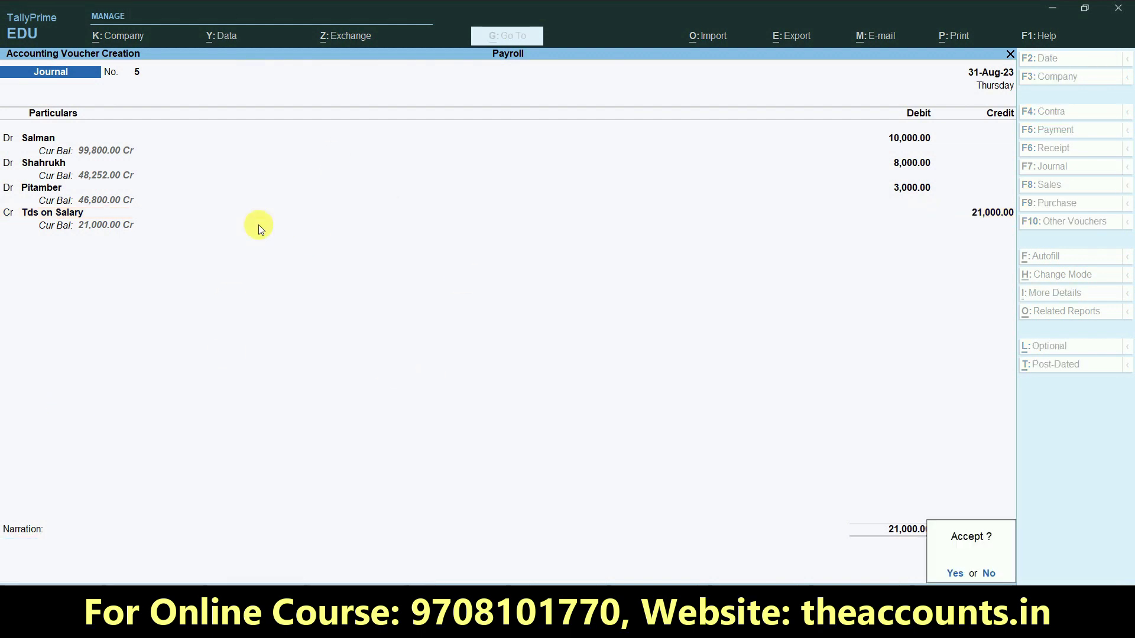
key(Return)
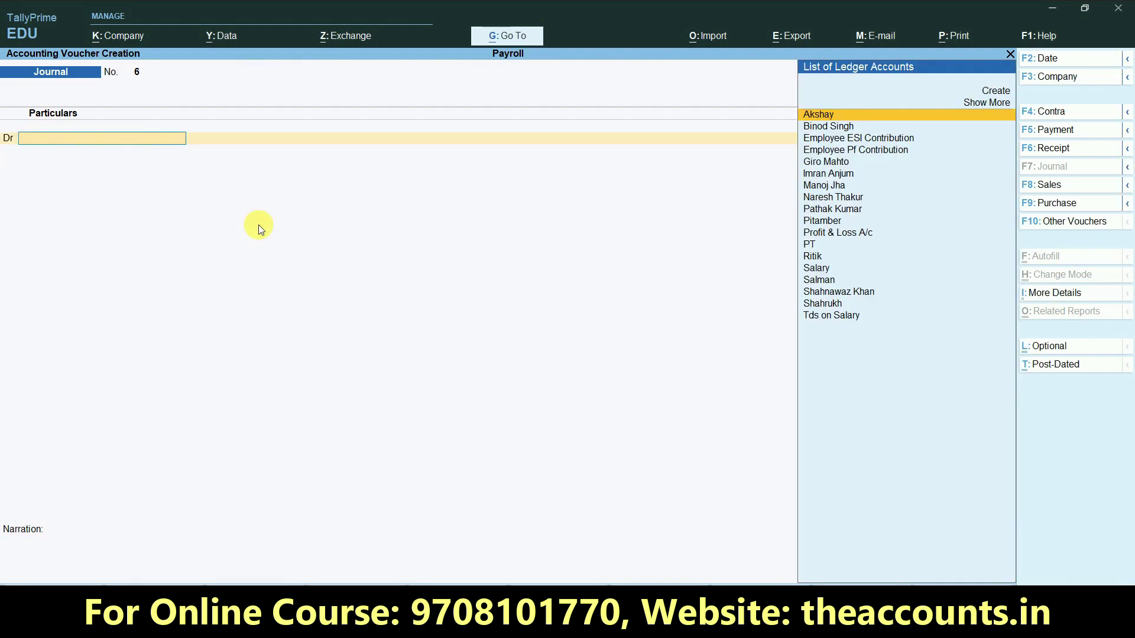
Switch to the Excel salary sheet and check the advance and other deduction totals and the net payable grand total
key(alt+Tab)
scroll(262, 229, right, 2)
key(Left)
key(Left)
key(Left)
key(Left)
key(Left)
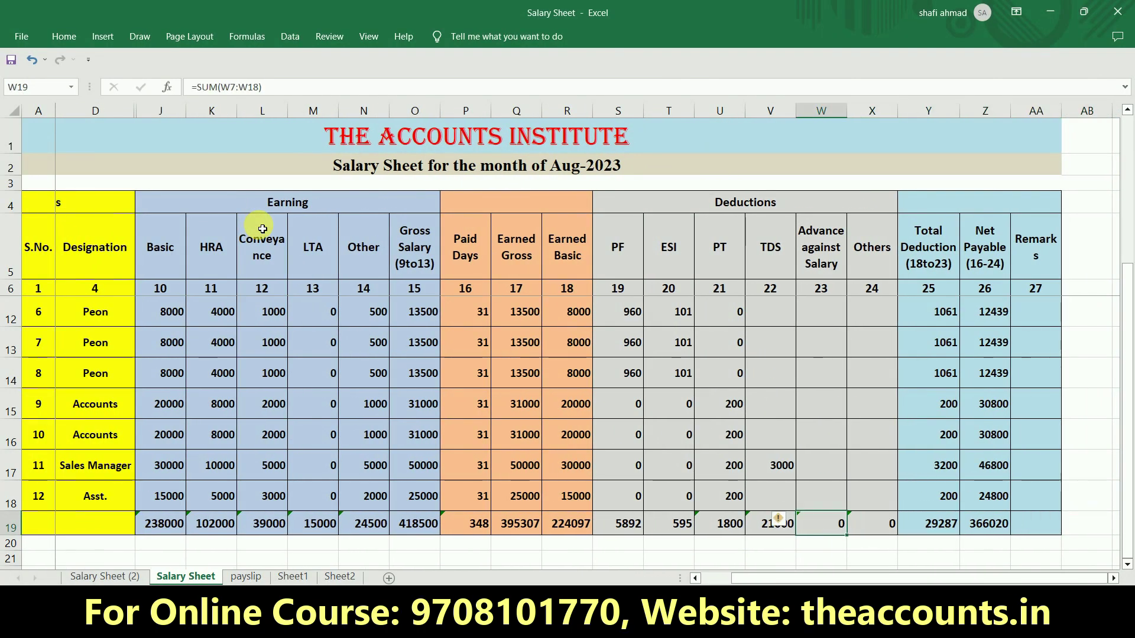
key(Right)
key(Right)
key(Right)
scroll(262, 228, right, 2)
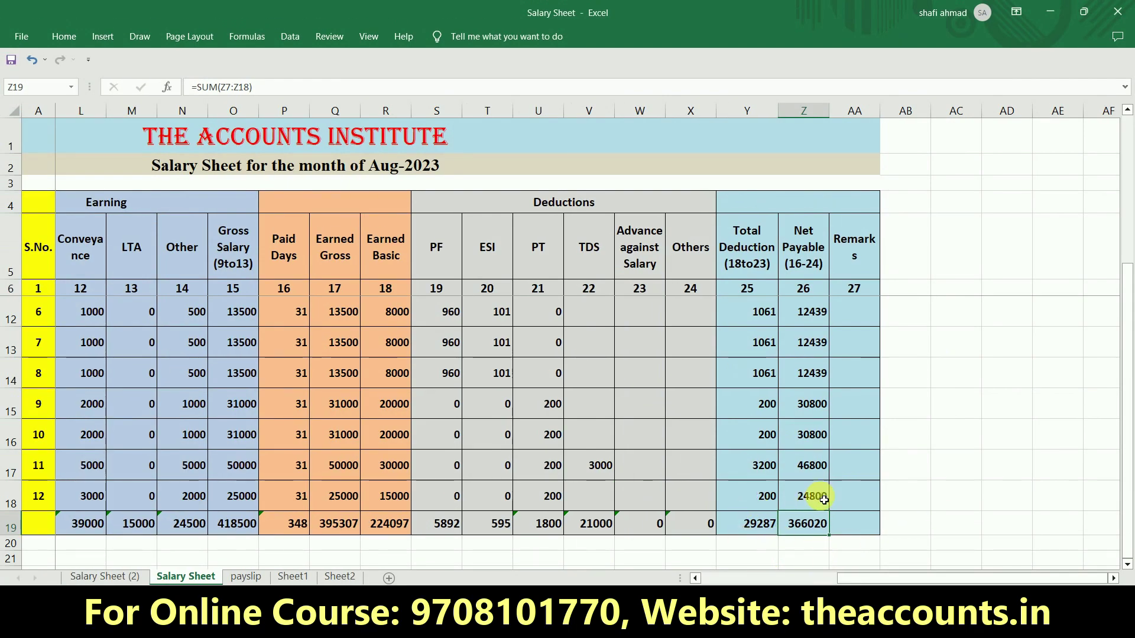
Switch to TallyPrime, leave the blank journal and open the Balance Sheet in detailed view at Salary Payable
key(alt+Tab)
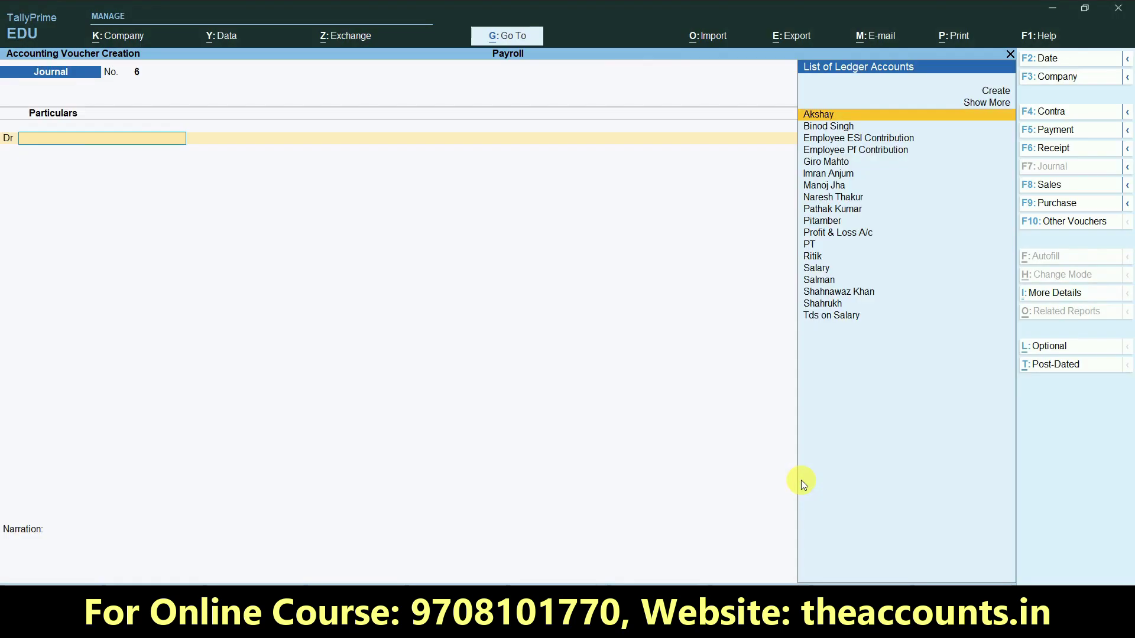
key(Escape)
key(Escape)
key(n)
key(b)
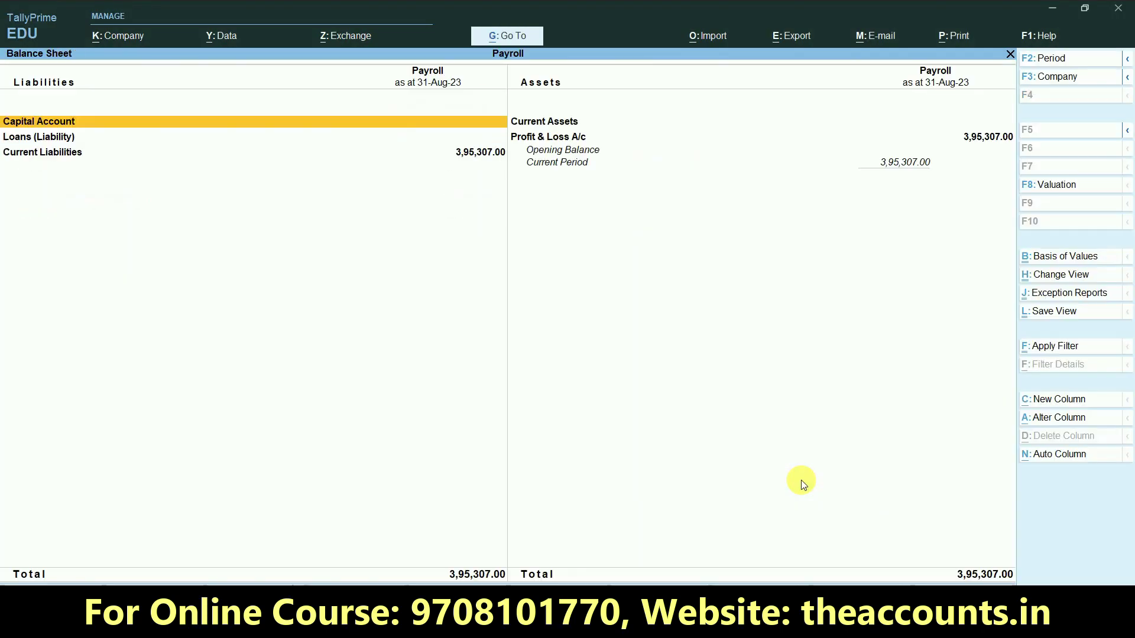
key(alt+F5)
key(Down)
key(Down)
key(Down)
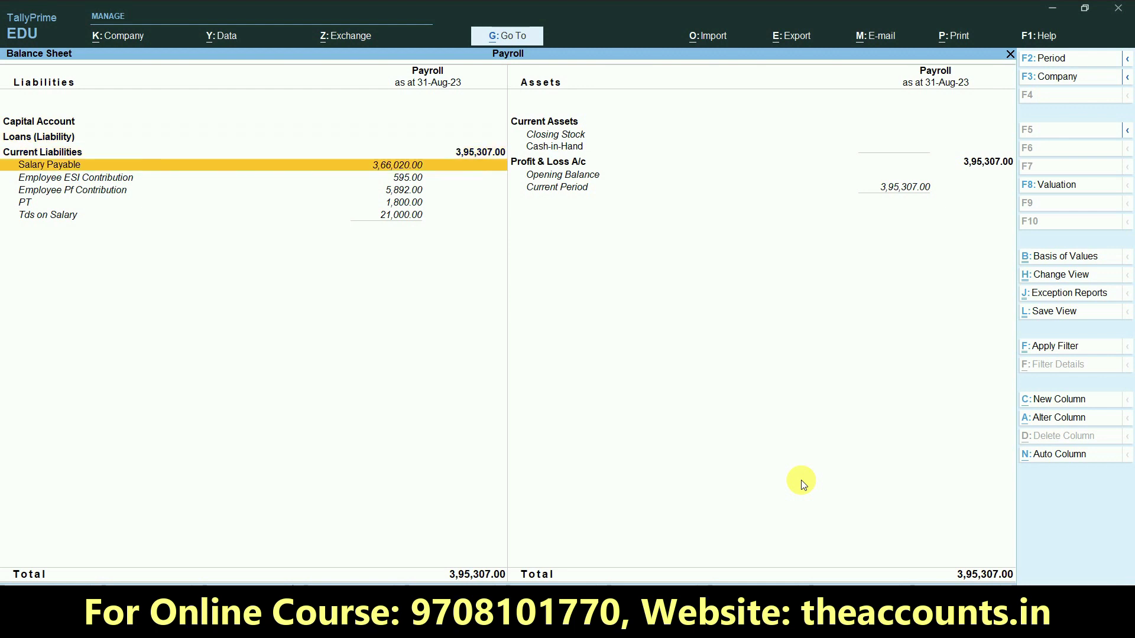
Compare the Salary Payable balance in the Balance Sheet with the net payable grand total in the Excel salary sheet
key(Up)
key(Down)
key(ctrl)
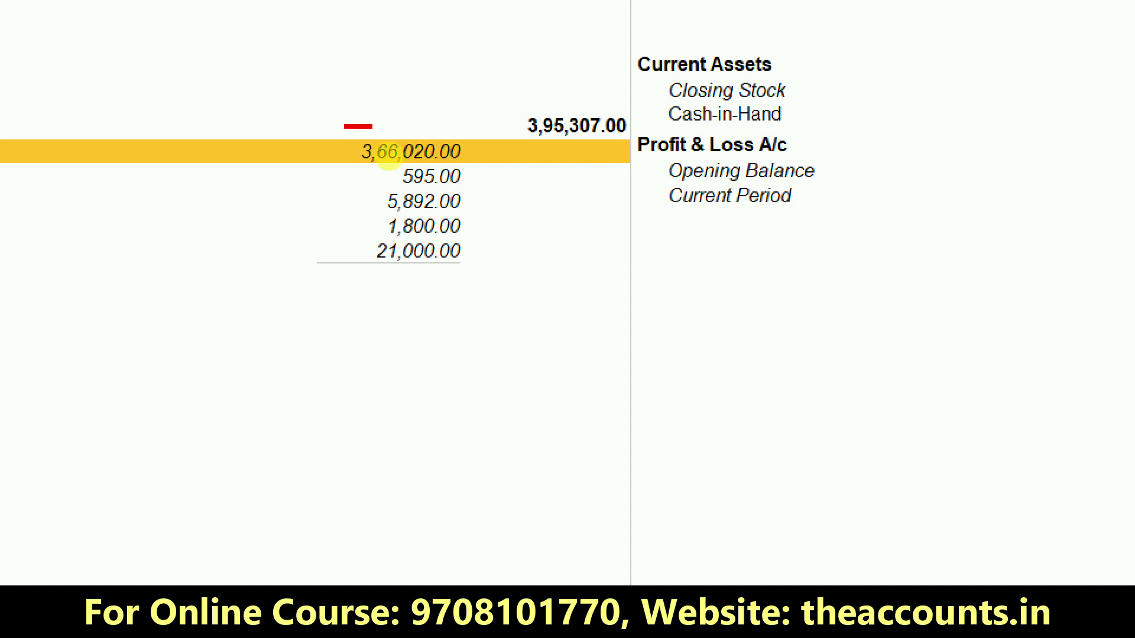
key(alt+Tab)
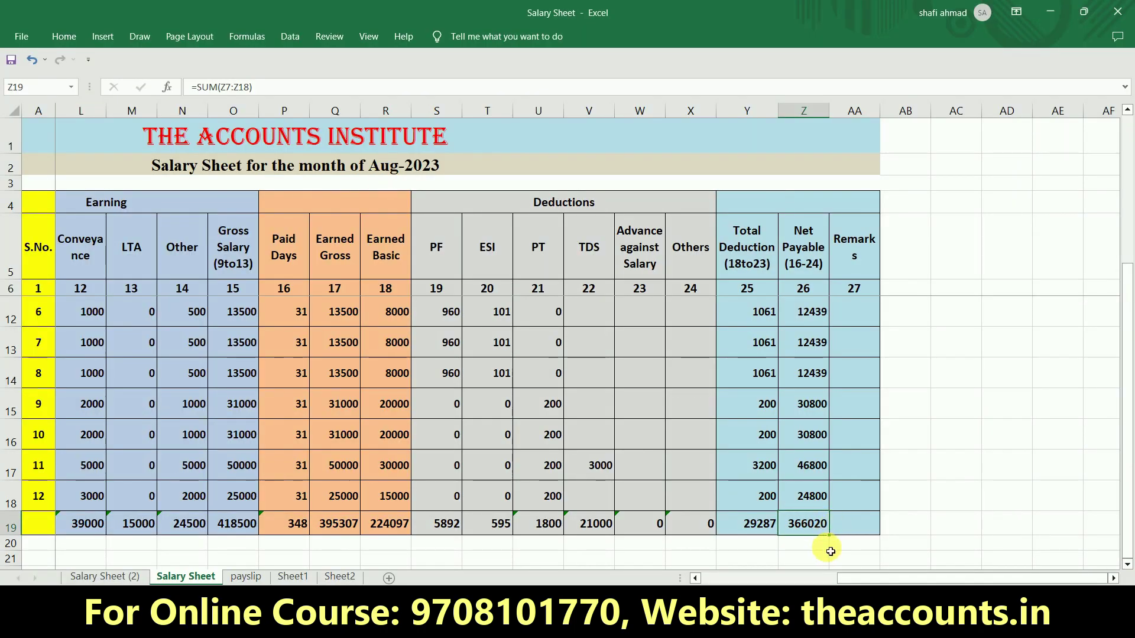
key(alt+Tab)
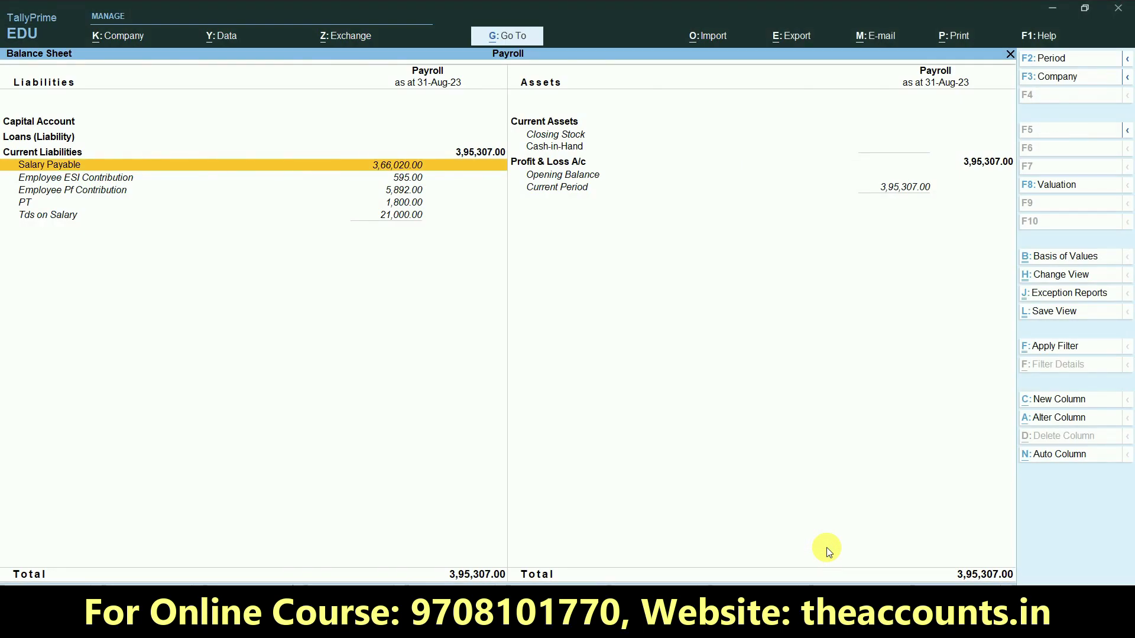
Review the ESI, PF, PT and TDS liabilities in the Balance Sheet and recheck Salary Payable against the Excel net payable total
key(Down)
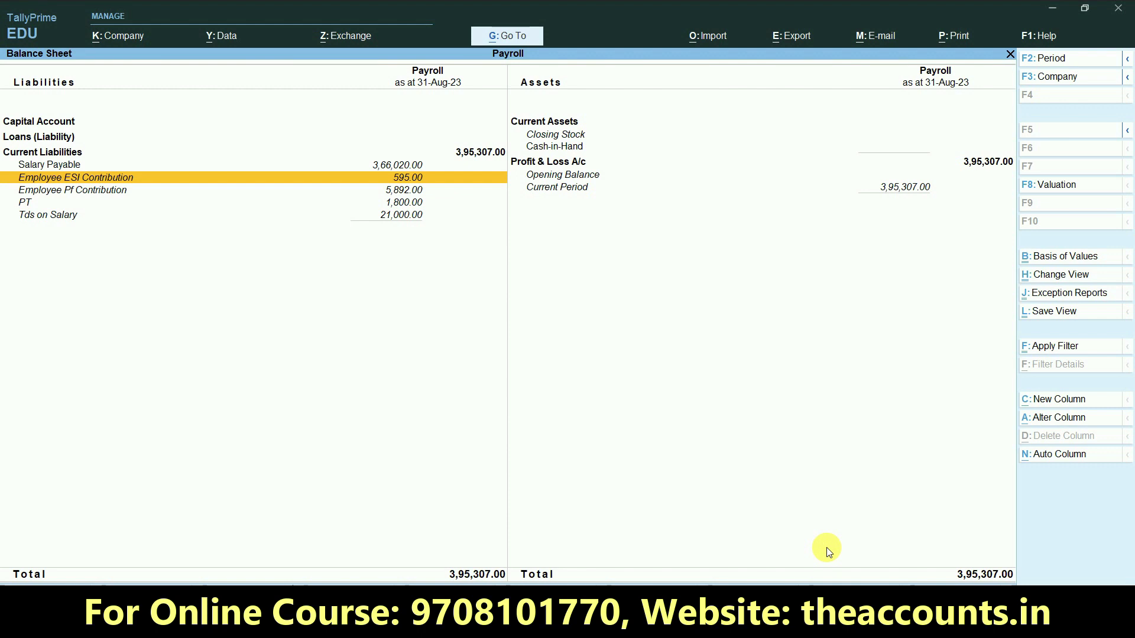
key(Down)
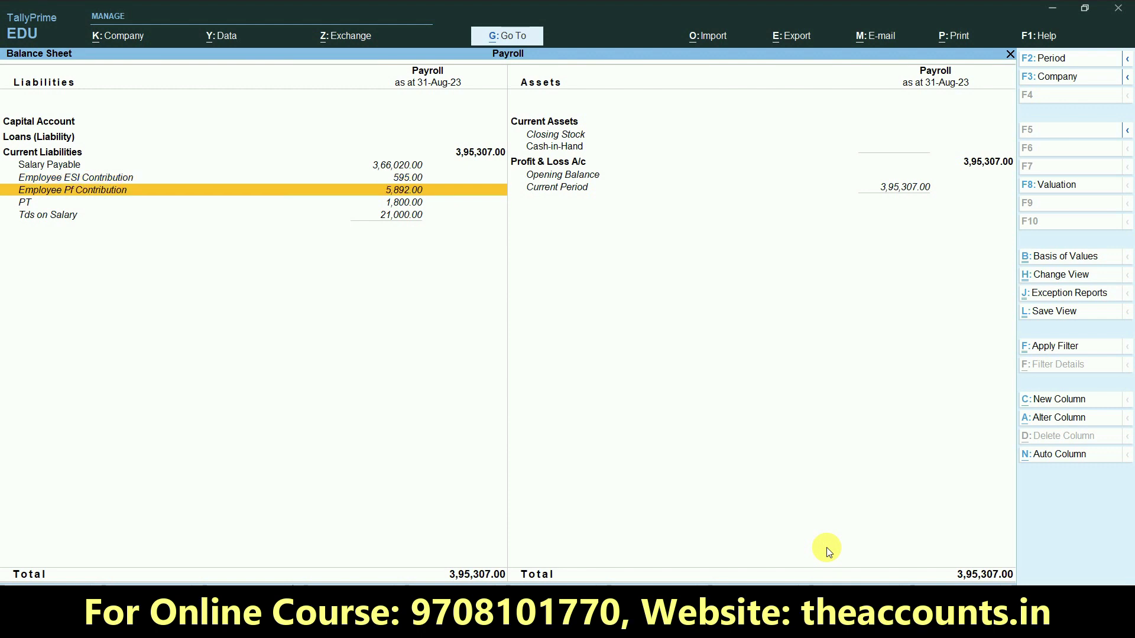
key(Down)
key(Down)
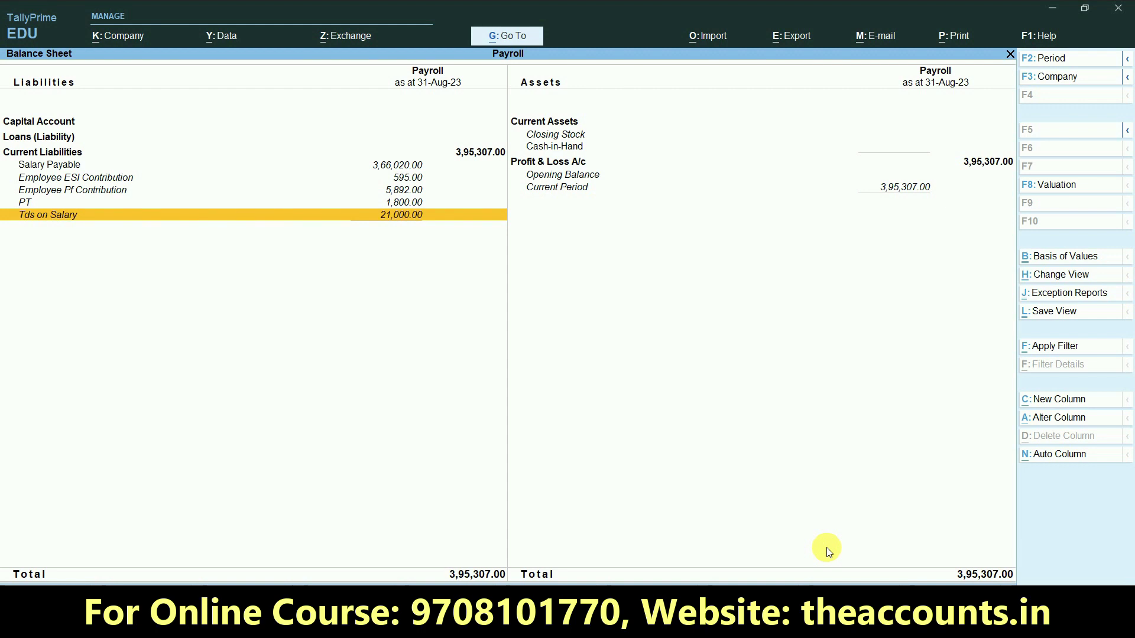
click(407, 167)
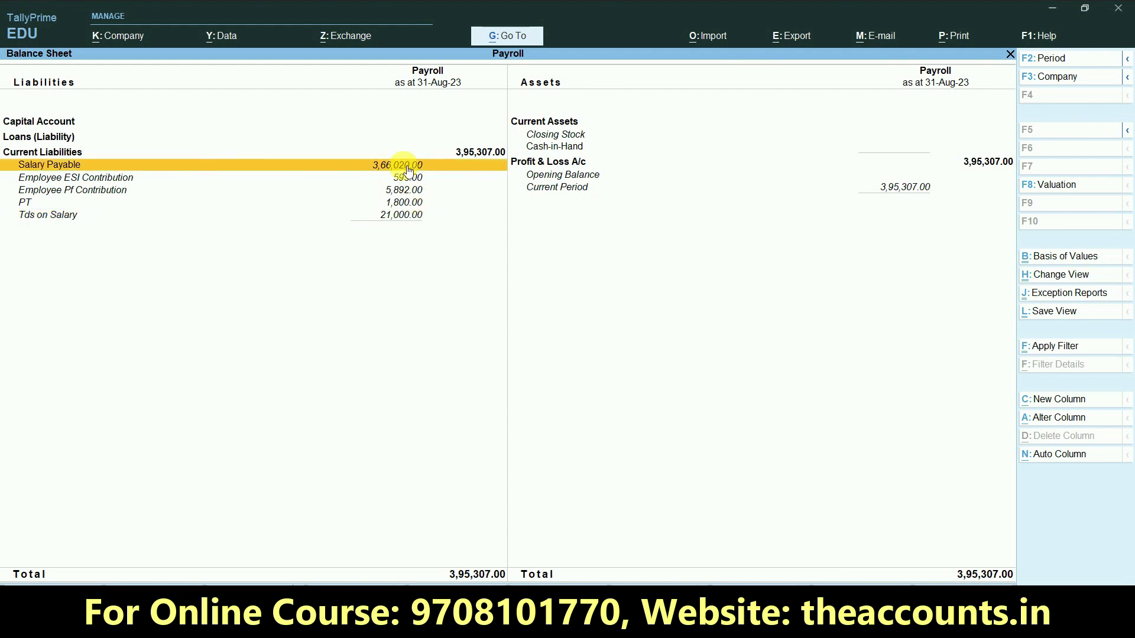
key(alt+Tab)
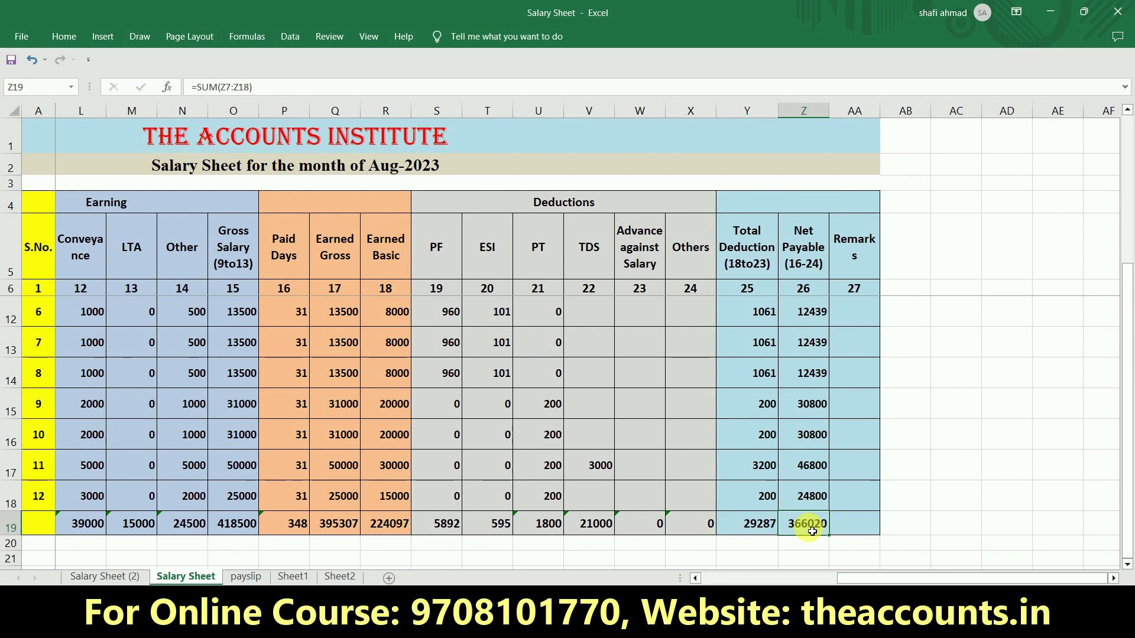
key(alt+Tab)
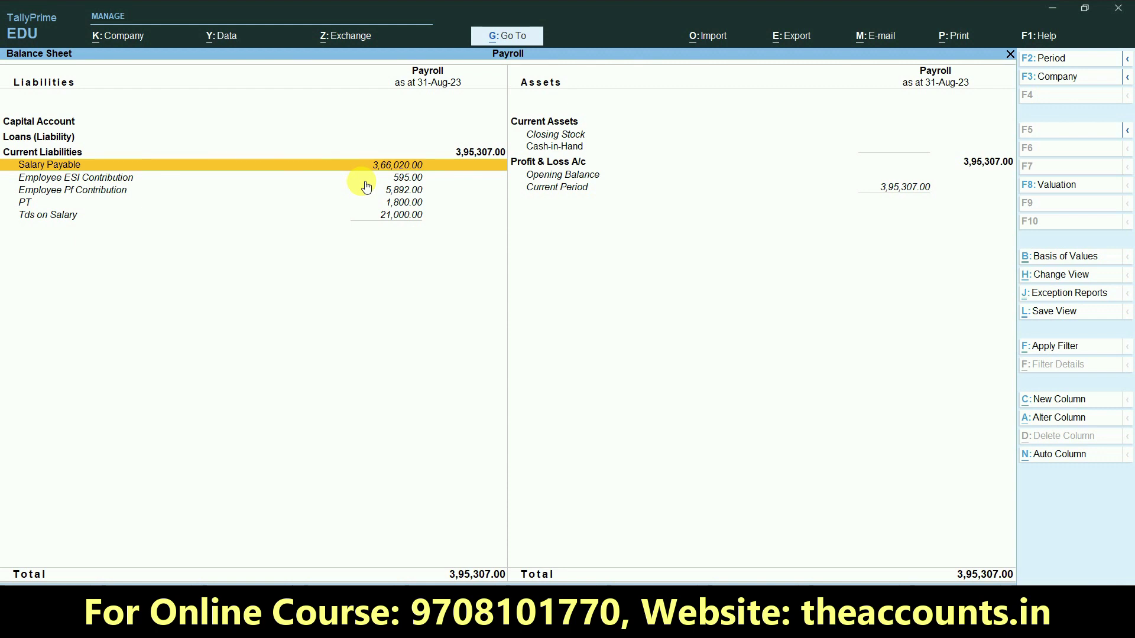
Leave the Balance Sheet and start a Payment voucher dated 1-9-2023
key(Escape)
key(Home)
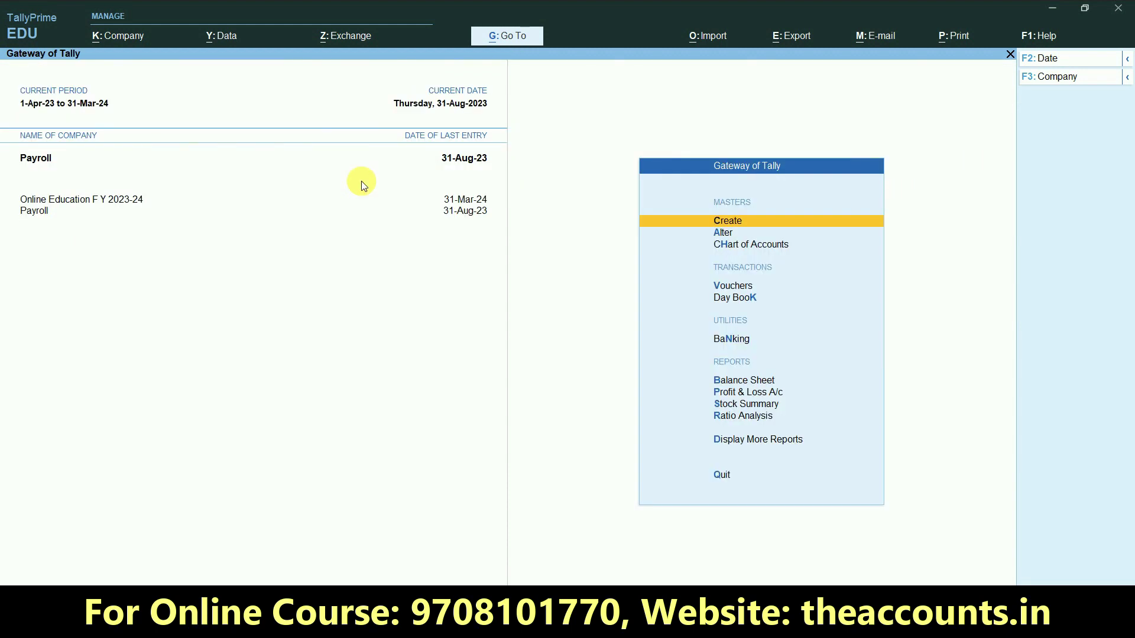
key(v)
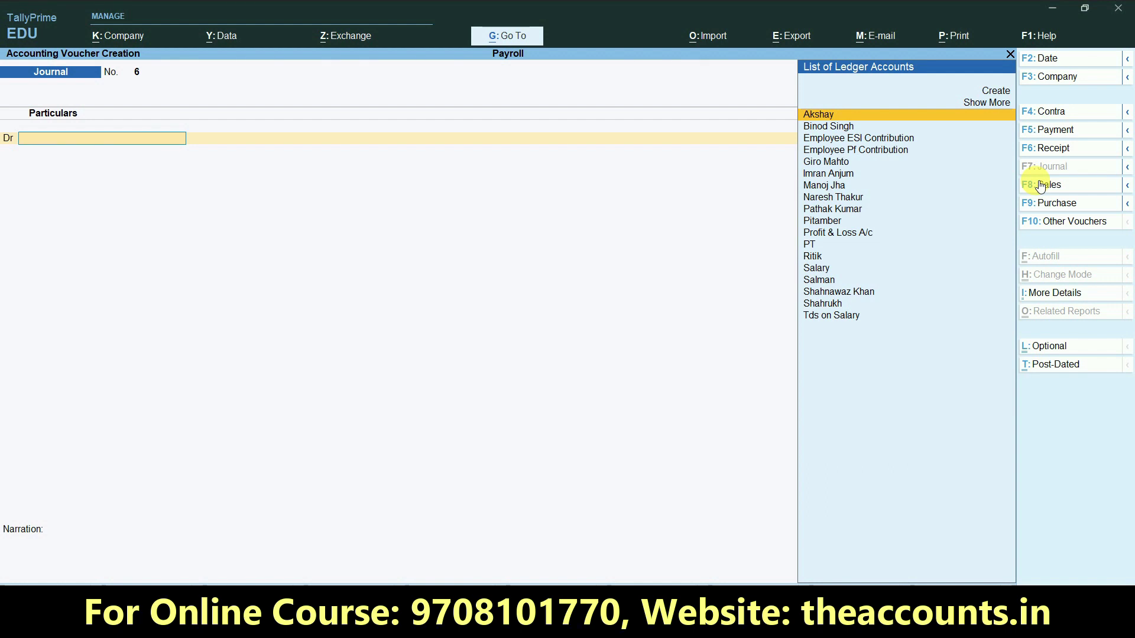
click(1049, 130)
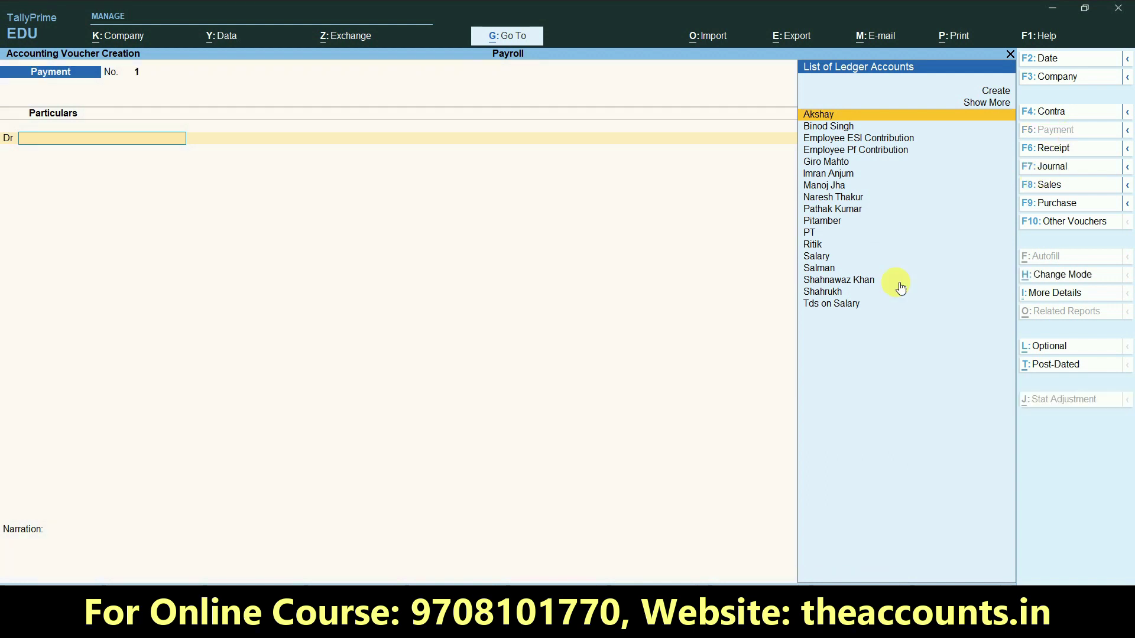
click(1067, 59)
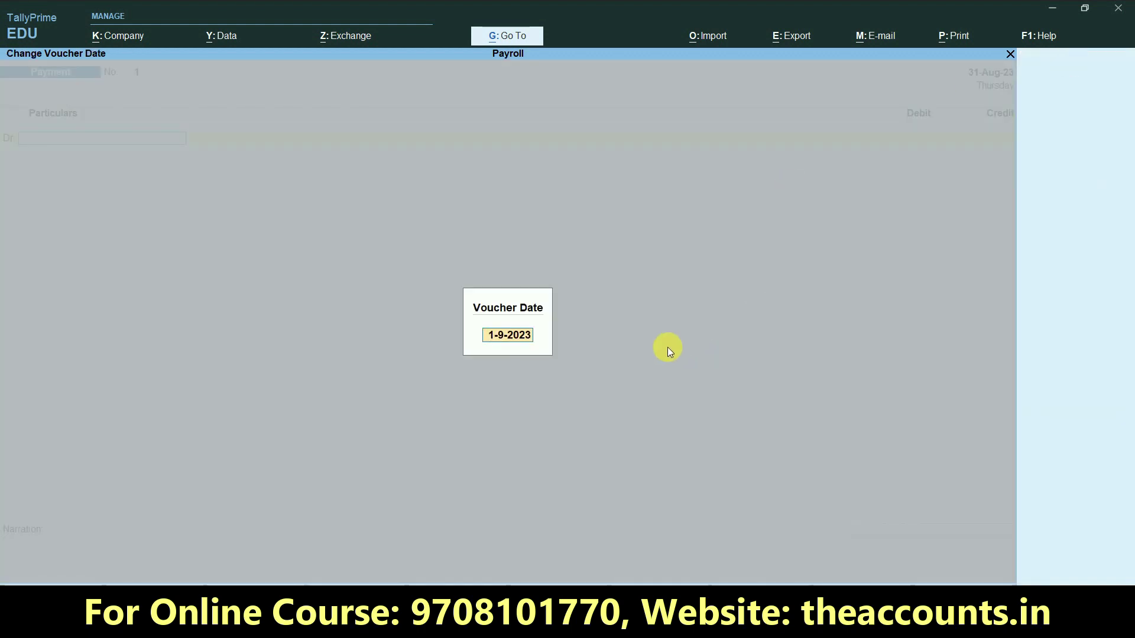
key(Return)
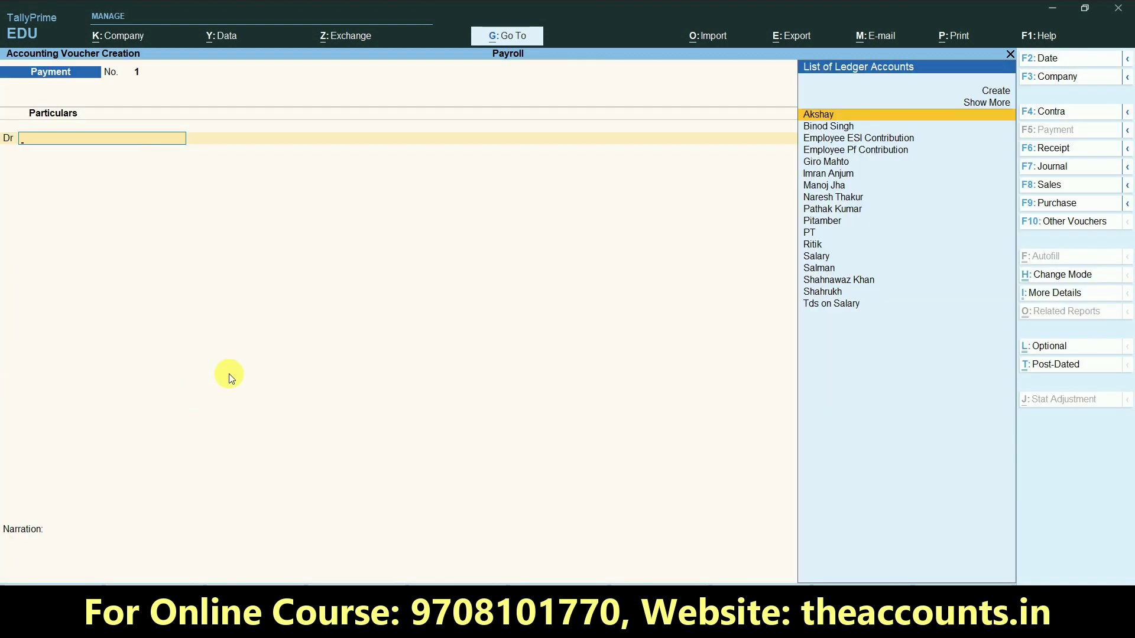
Switch to the Excel salary sheet and examine the first employee's row across to the net payable amount
key(alt+Tab)
key(Up)
key(Up)
key(Up)
key(Up)
key(Up)
key(ctrl+Up)
key(ctrl+Up)
key(ctrl+Home)
key(Down)
key(Right)
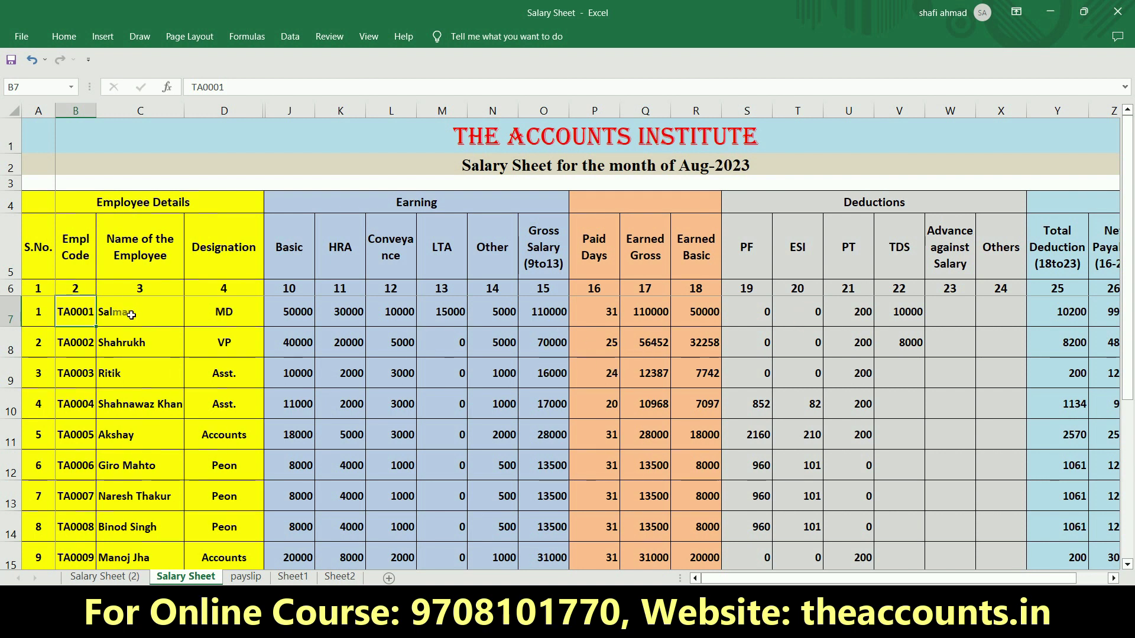
key(Right)
key(Right)
key(ctrl+Right)
key(Right)
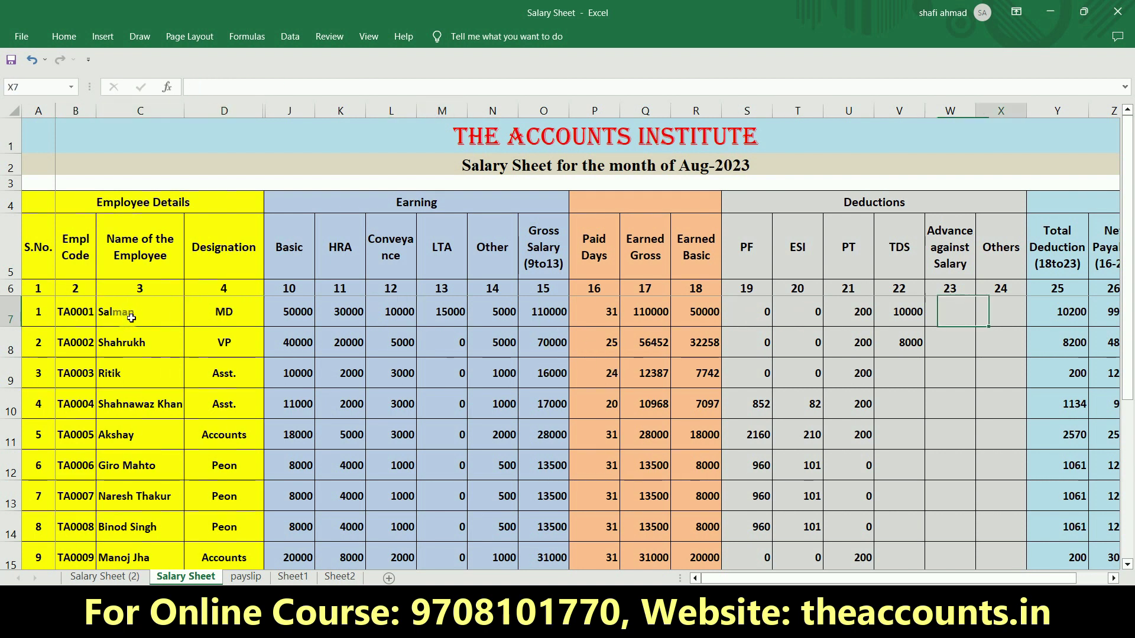
key(Right)
key(Right)
key(Right)
key(Right)
key(Right)
key(Left)
key(Left)
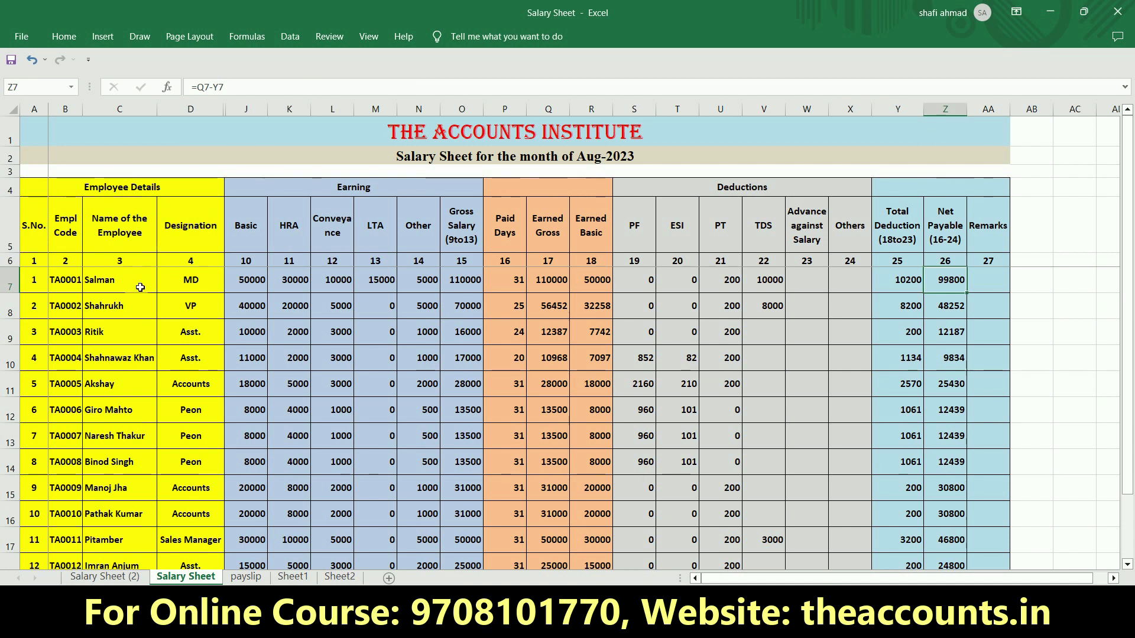
click(140, 288)
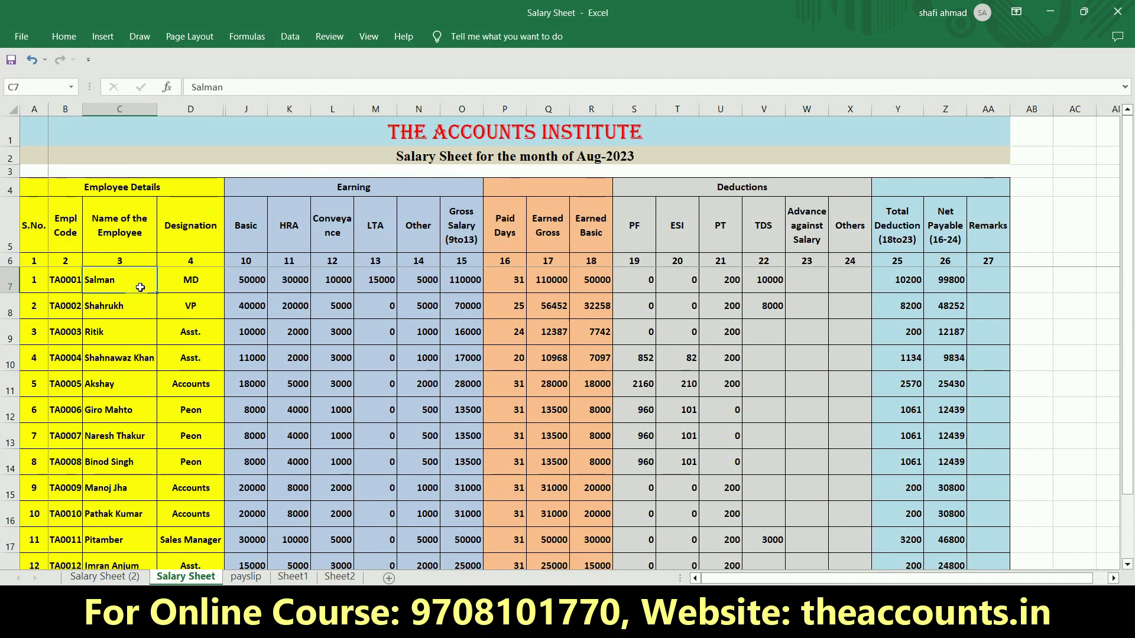
click(956, 287)
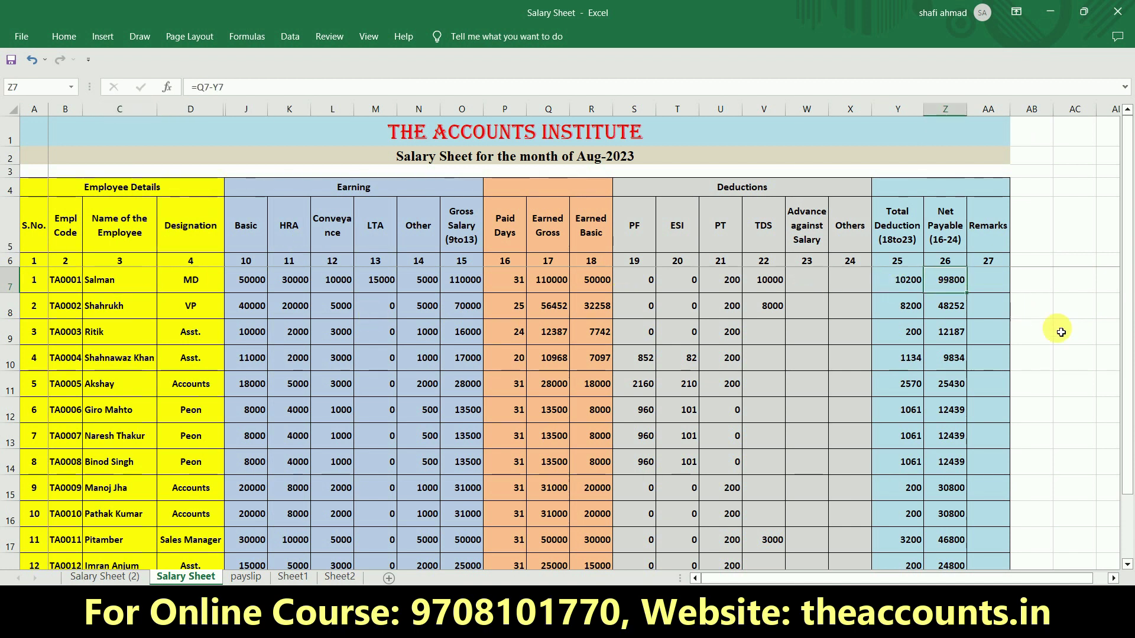
Switch to TallyPrime and debit the first employee's ledger with the 99,800 net payable from the Excel salary sheet
key(alt+Tab)
text(Sal)
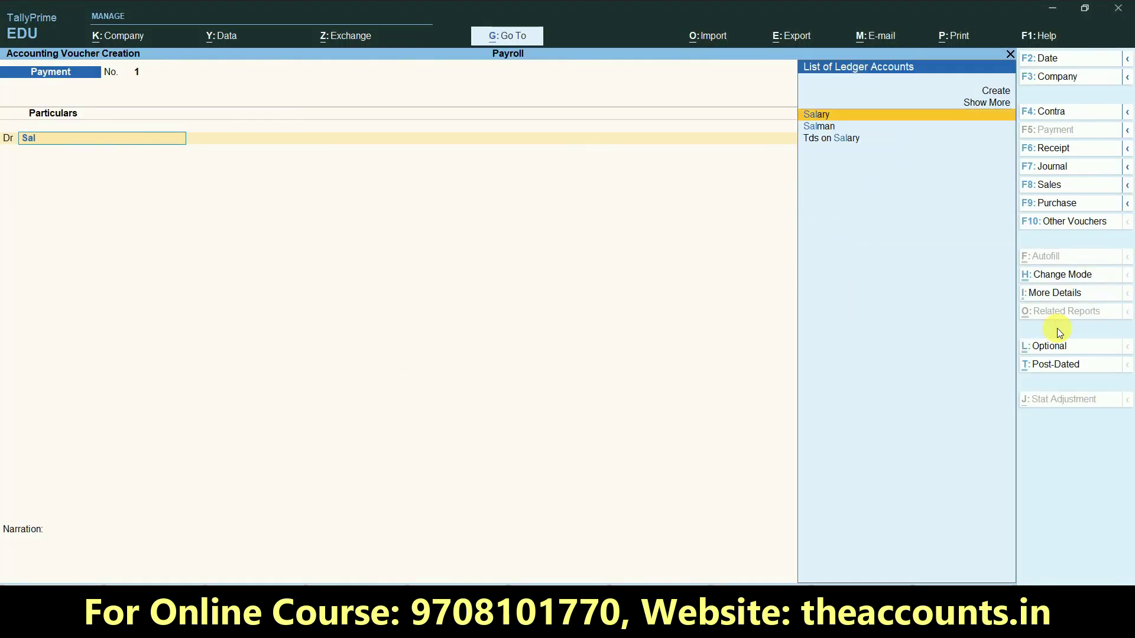
key(Down)
key(Return)
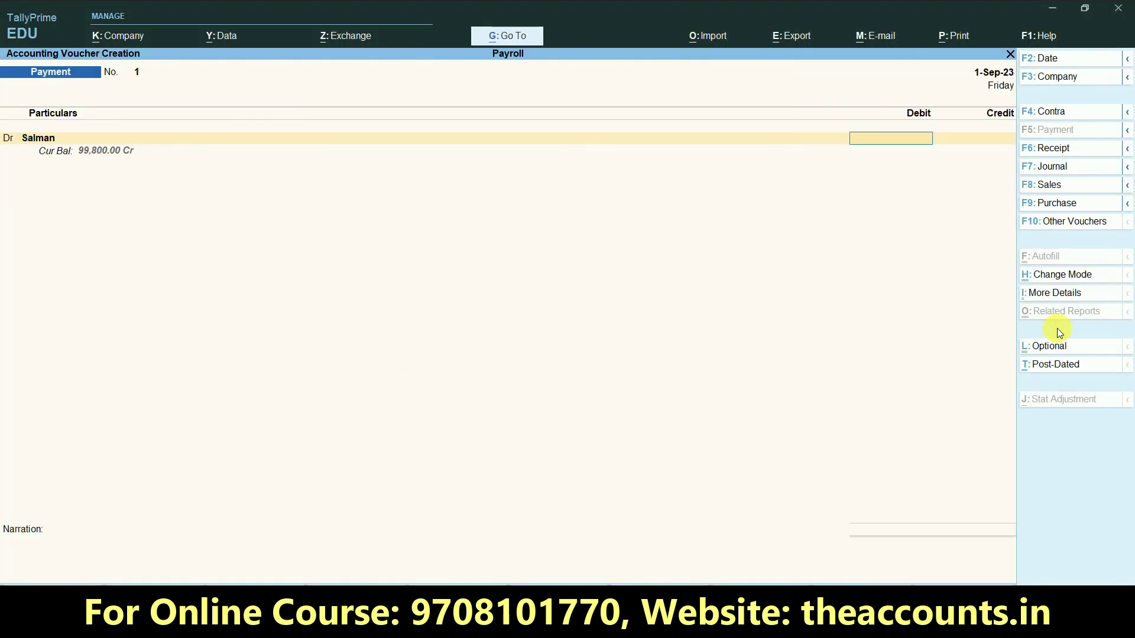
key(alt+Tab)
key(alt+Tab)
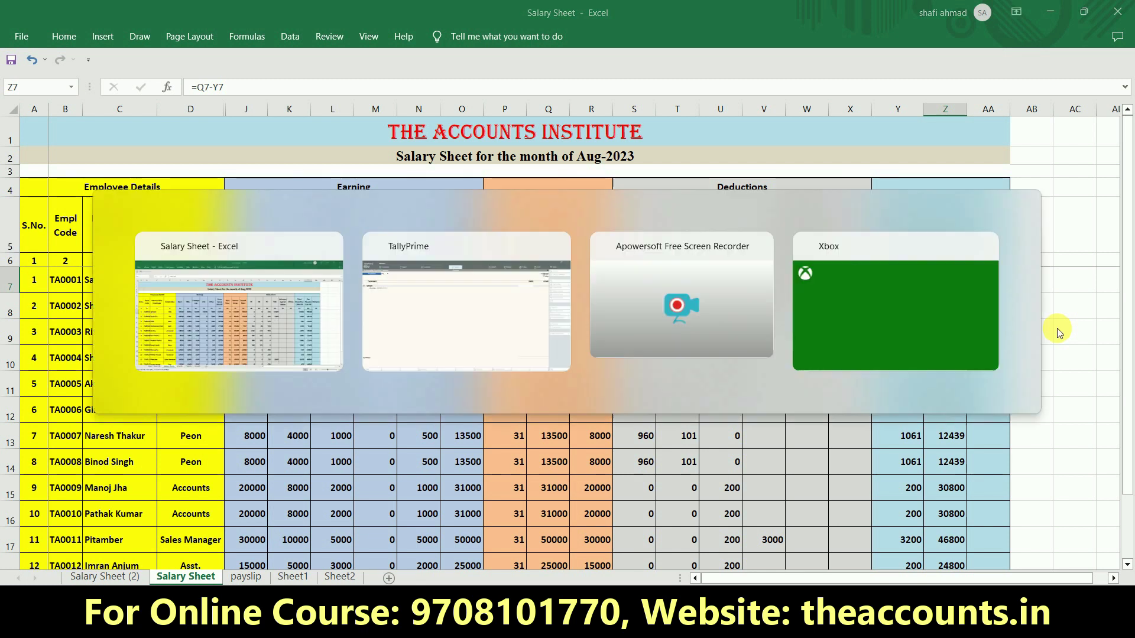
key(ctrl+alt+v)
key(Return)
text(d)
key(Return)
Copy the second employee's net payable from the Excel salary sheet and debit 48,252 to that employee's ledger in the payment voucher
key(alt+Tab)
key(Down)
key(ctrl+c)
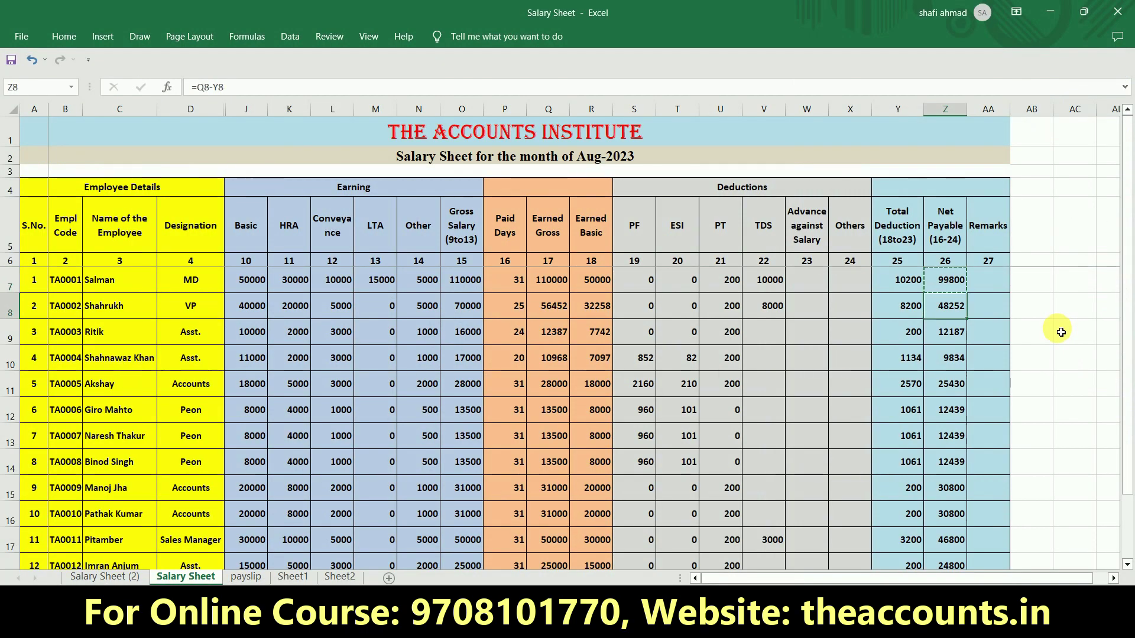
key(alt+Tab)
text(Sha)
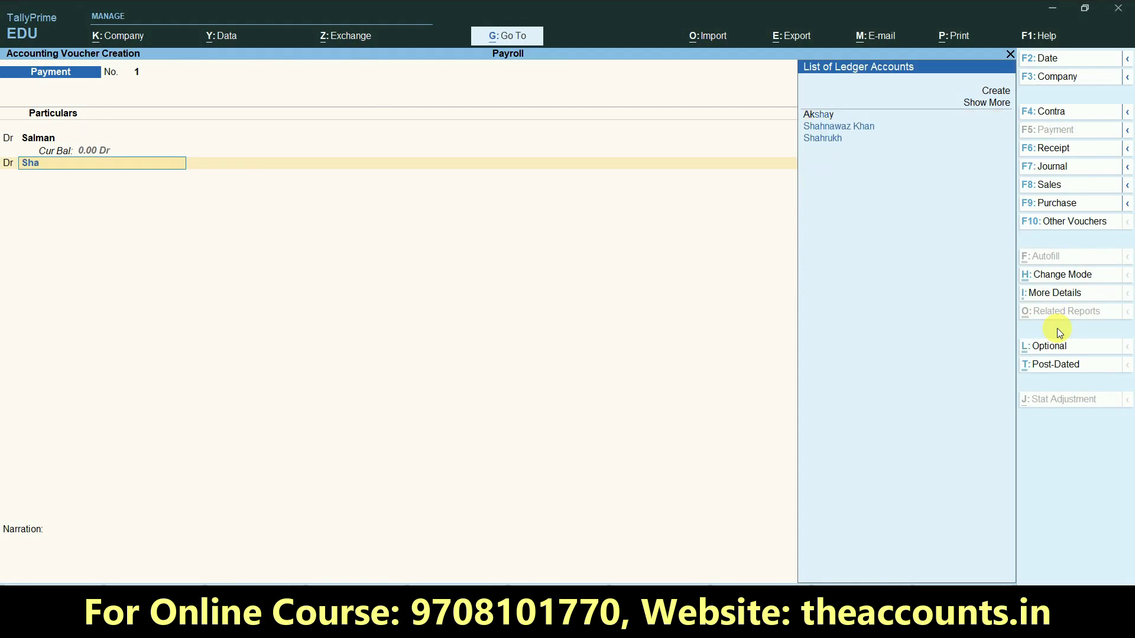
key(Down)
key(Down)
key(Return)
key(ctrl+v)
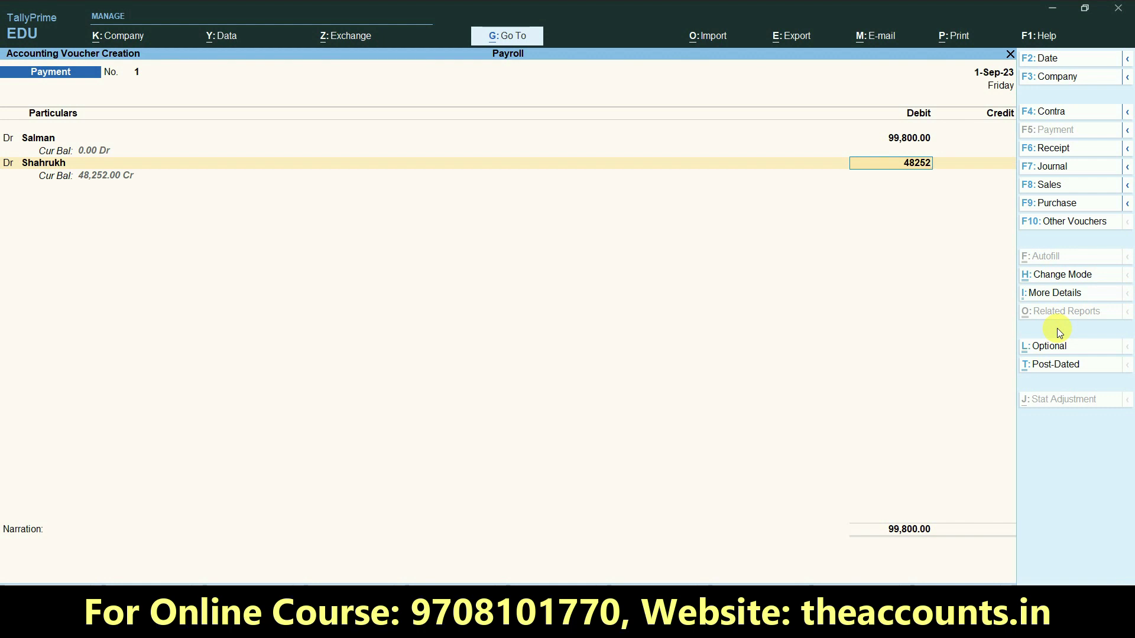
key(Return)
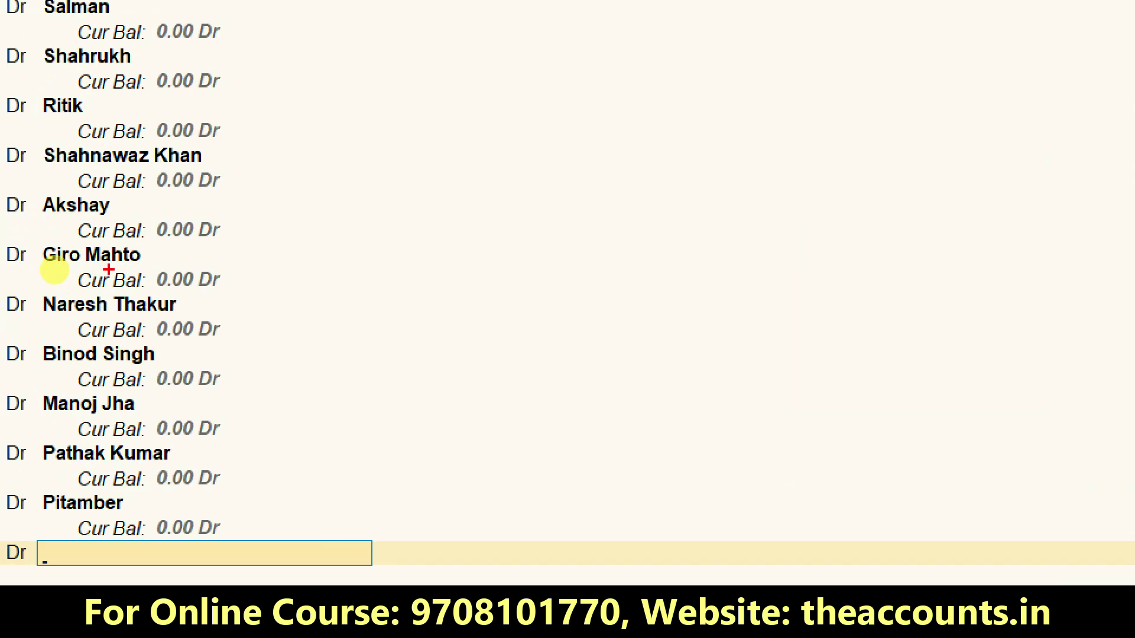
Debit 24,800 to the twelfth employee's ledger as the last debit line of the payment voucher
mouse_move(203, 292)
mouse_down()
mouse_move(368, 392)
mouse_move(178, 240)
mouse_up()
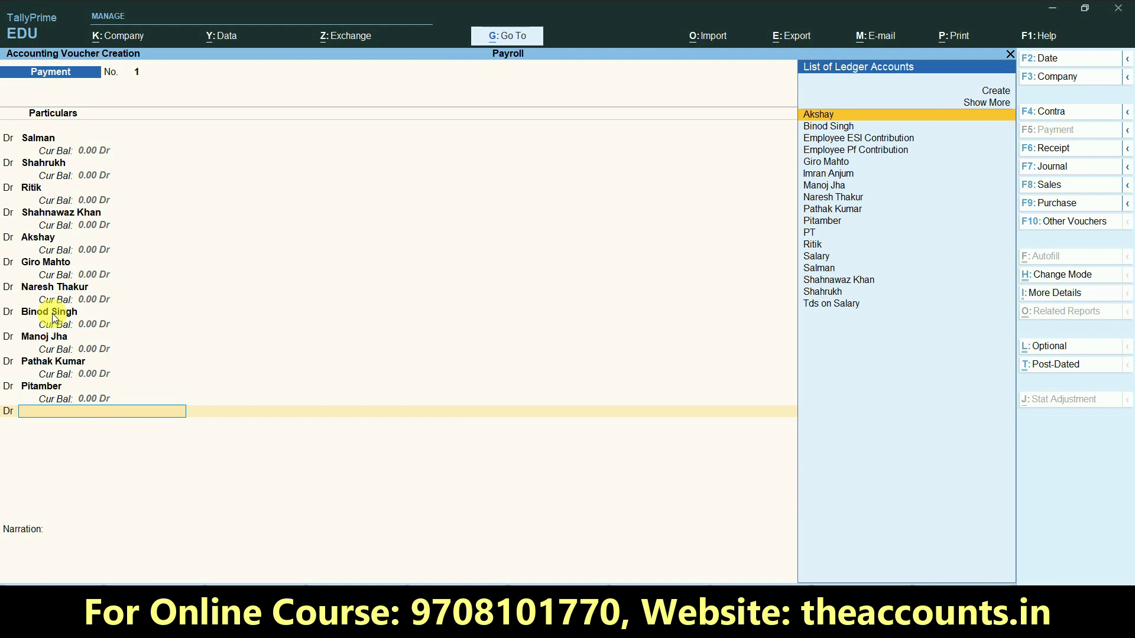
text(im)
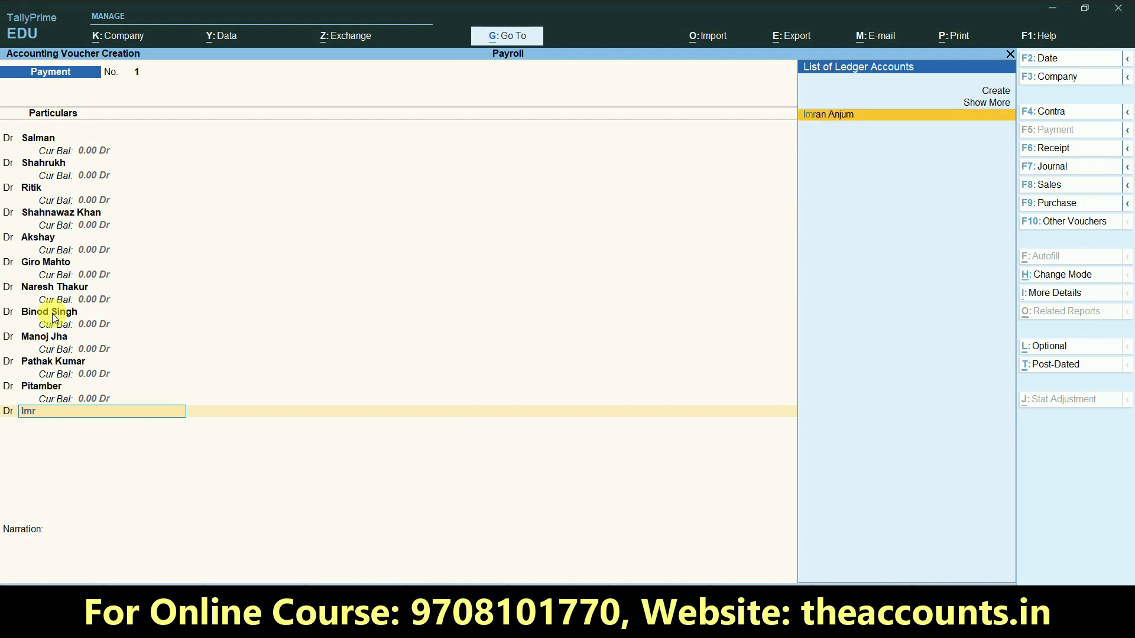
key(Return)
text(24800)
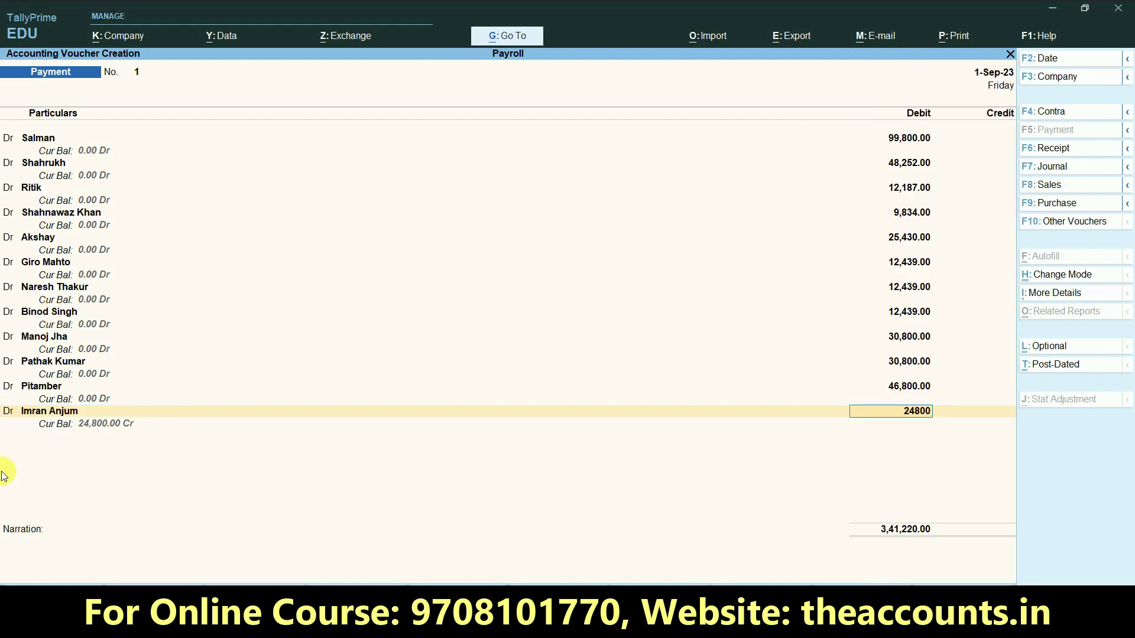
key(Return)
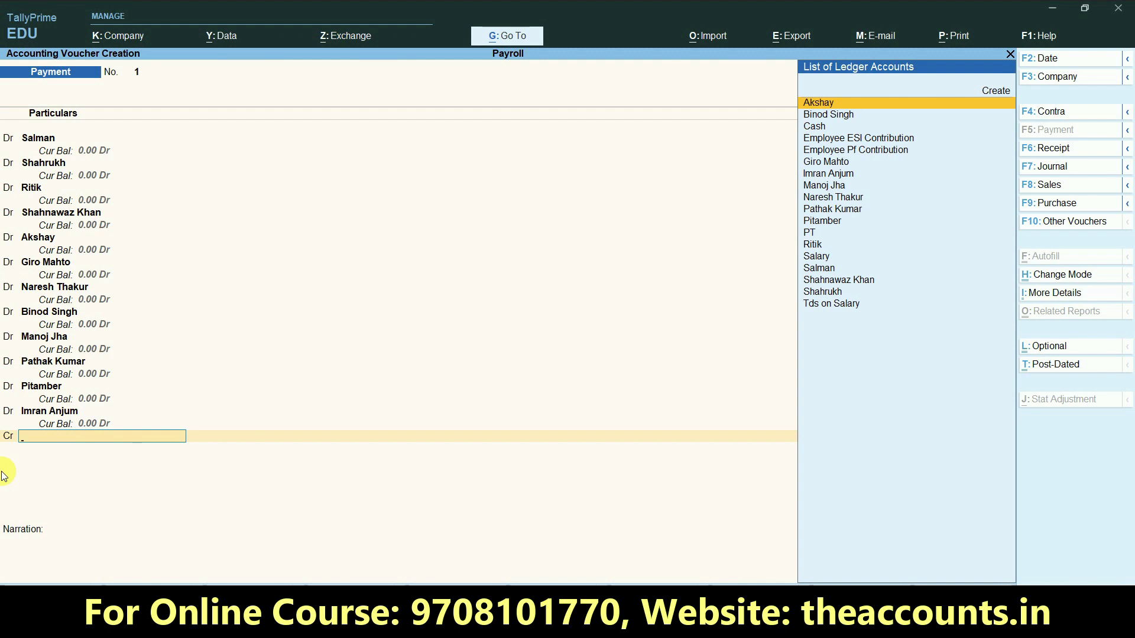
Create a State Bank of India ledger under Bank Accounts for the credit line, keeping the other details at their defaults
key(alt+c)
text(State Bank)
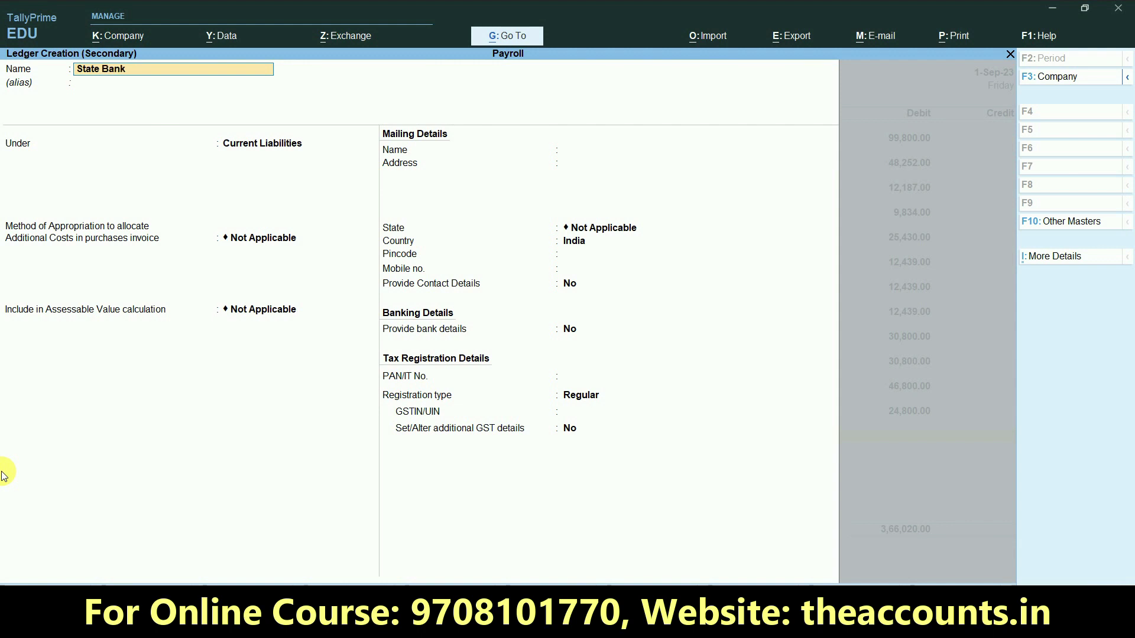
text( of India)
key(Return)
text(Bank)
key(Down)
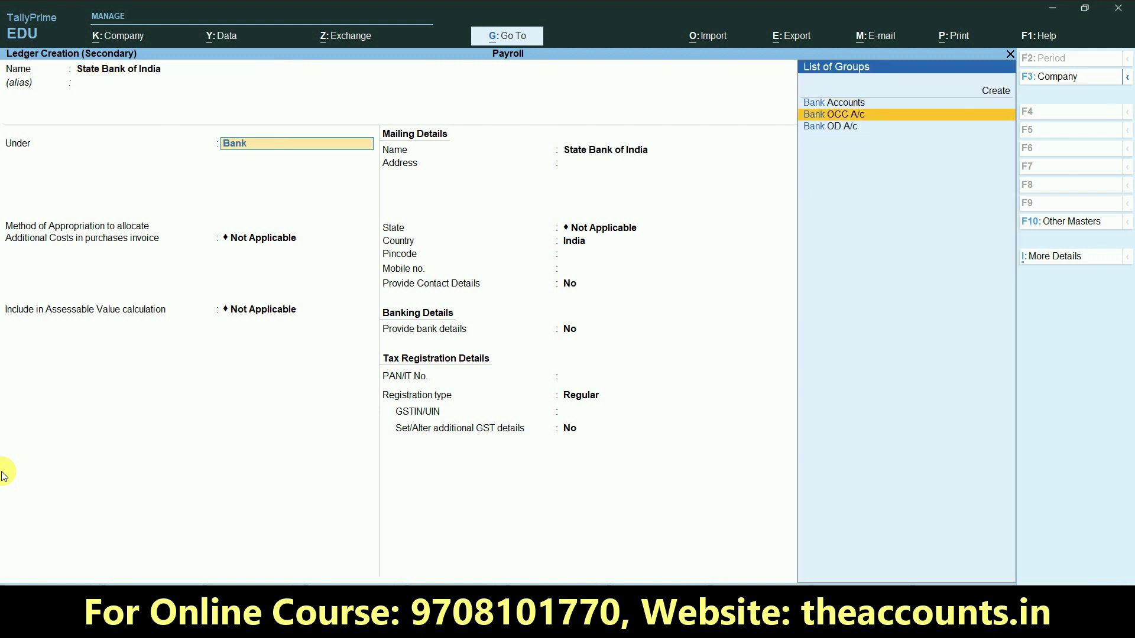
key(Up)
key(Return)
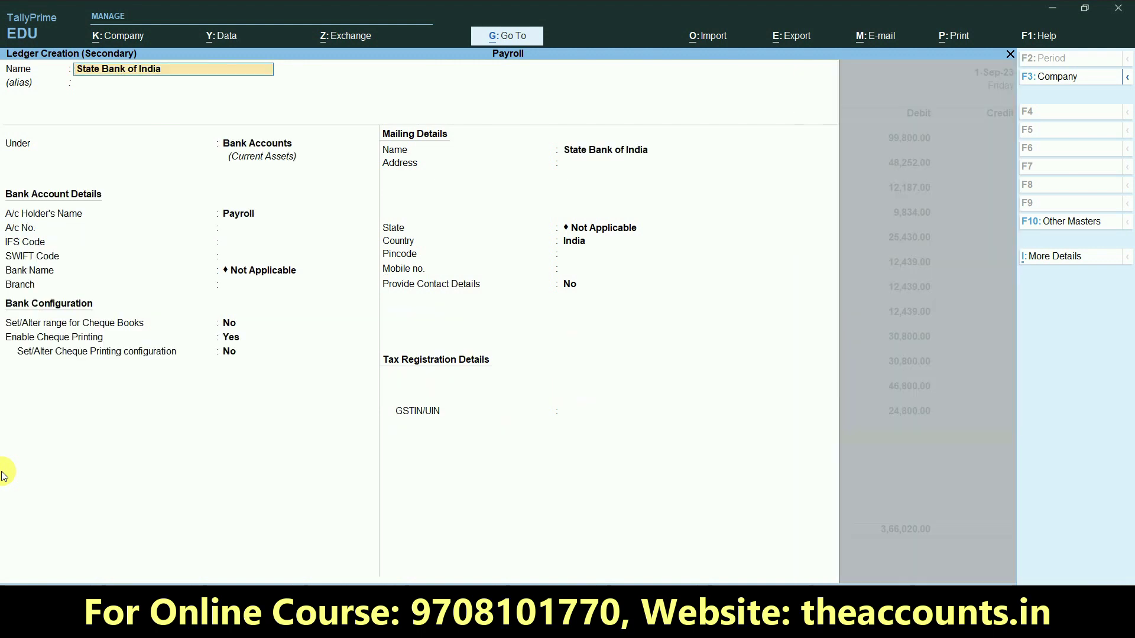
key(Return)
key(Return)
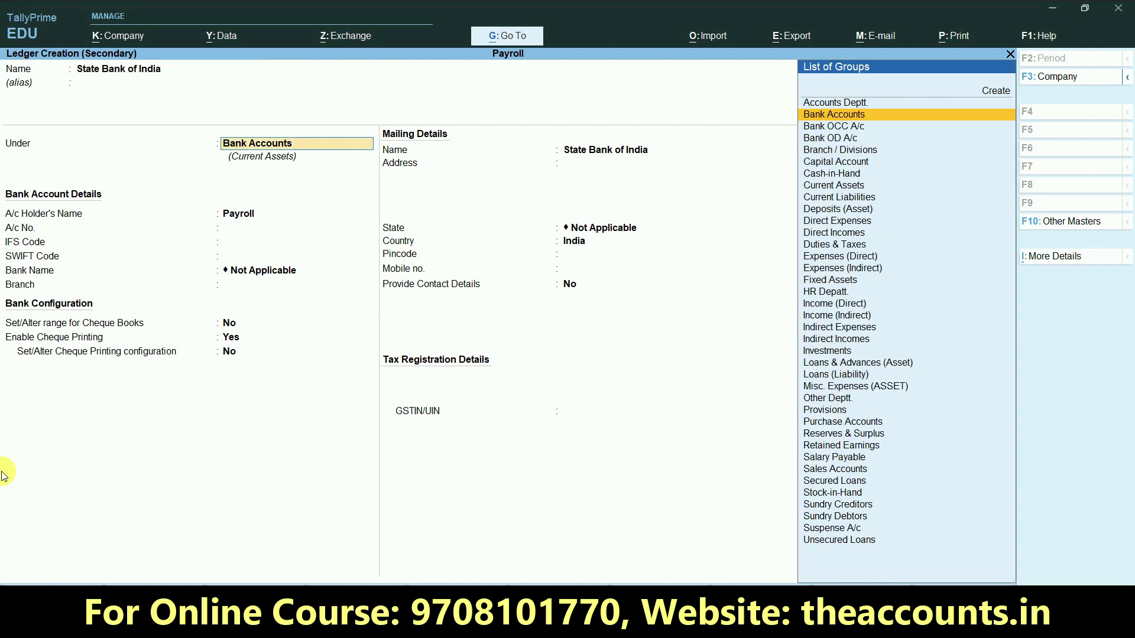
key(Return)
key(Return)
key(Return)
key(ctrl+a)
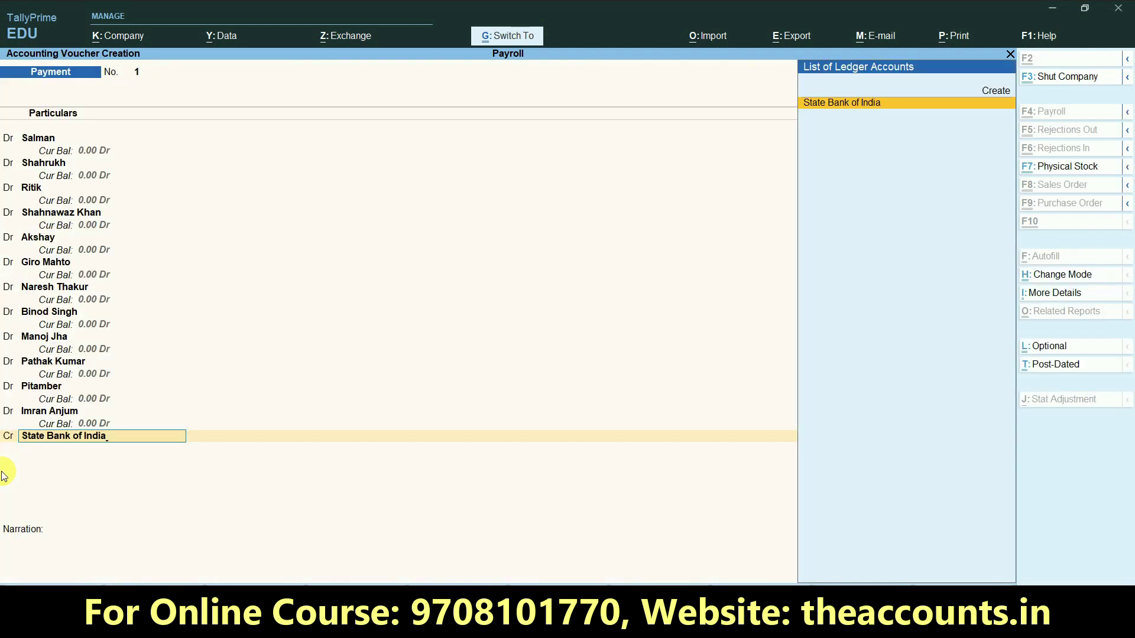
Credit 3,66,020 to State Bank of India and accept the bank allocation as a cheque dated 1-Sep-23 without an instrument number
key(Return)
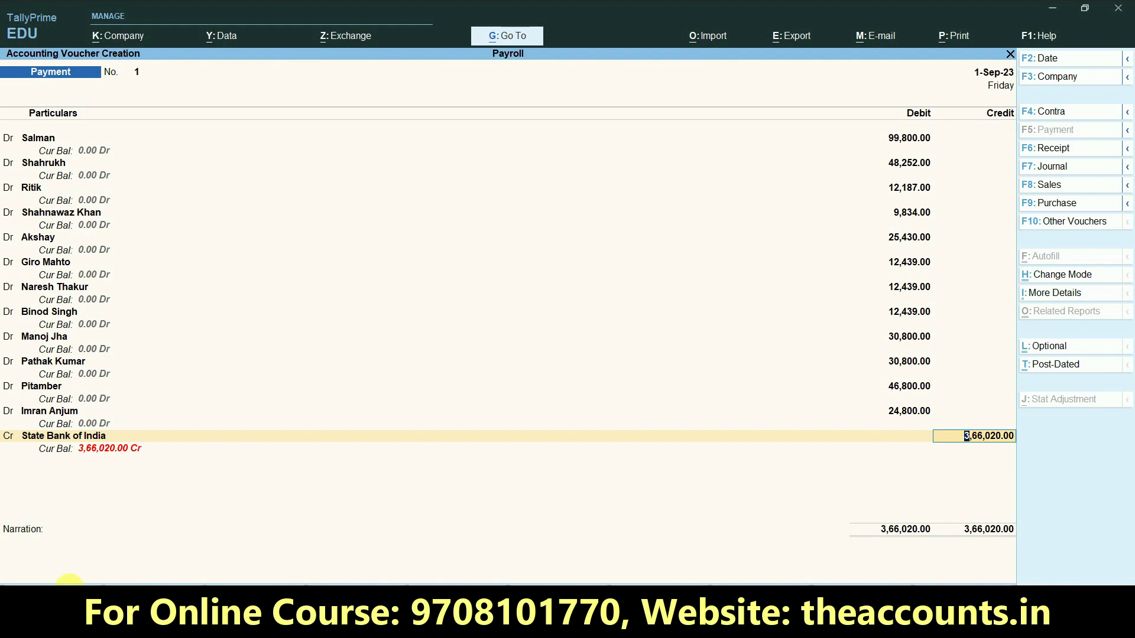
key(ctrl)
key(Return)
key(Return)
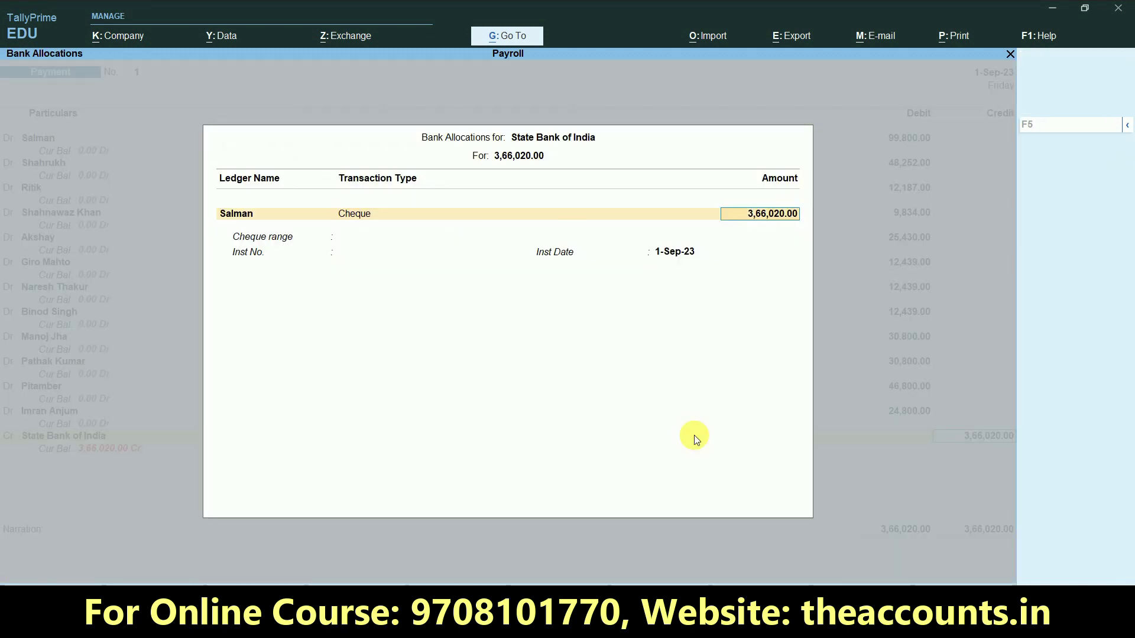
key(Return)
key(Return)
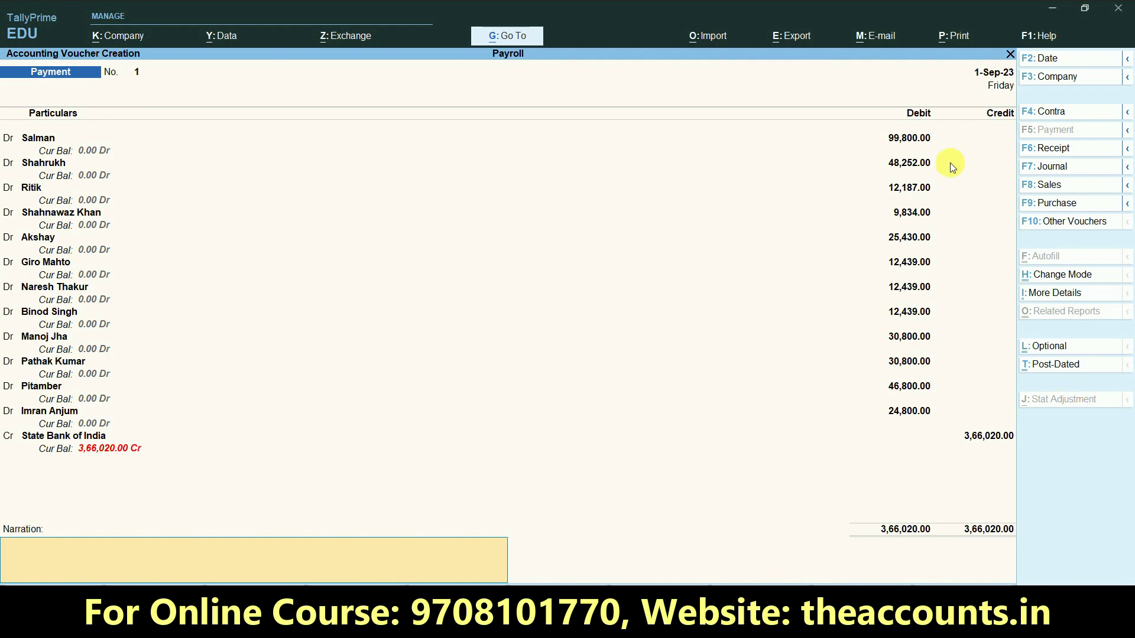
Save the salary payment voucher without a narration and return to the Gateway of Tally
key(Return)
key(Return)
key(Escape)
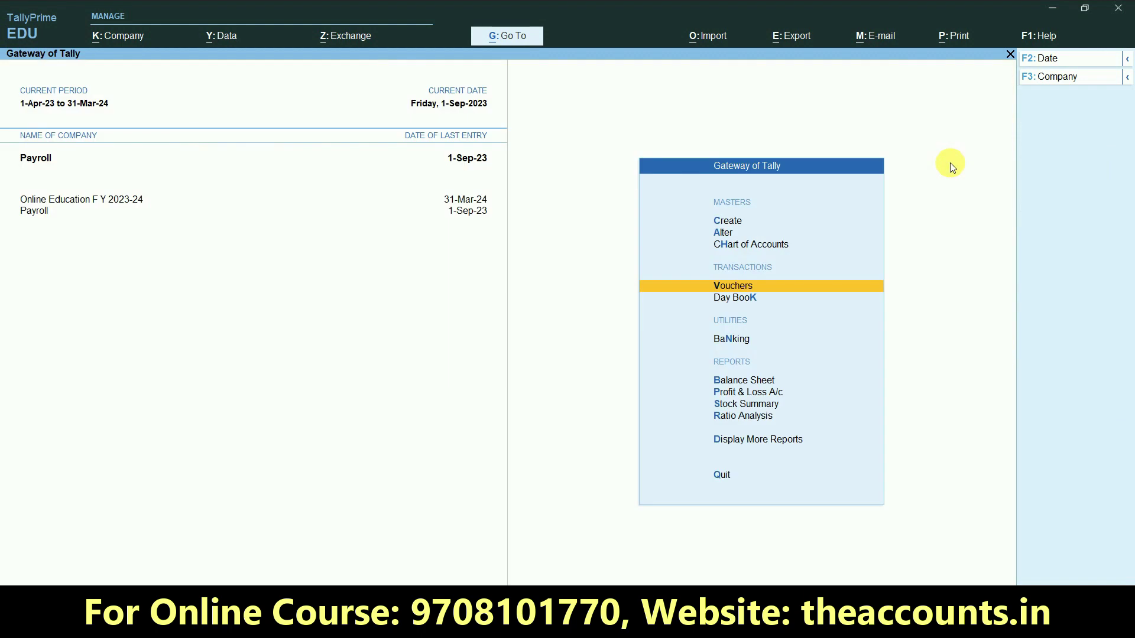
Open the Balance Sheet in detailed view and find Salary Payable under Current Liabilities
key(Up)
key(Up)
key(Up)
key(b)
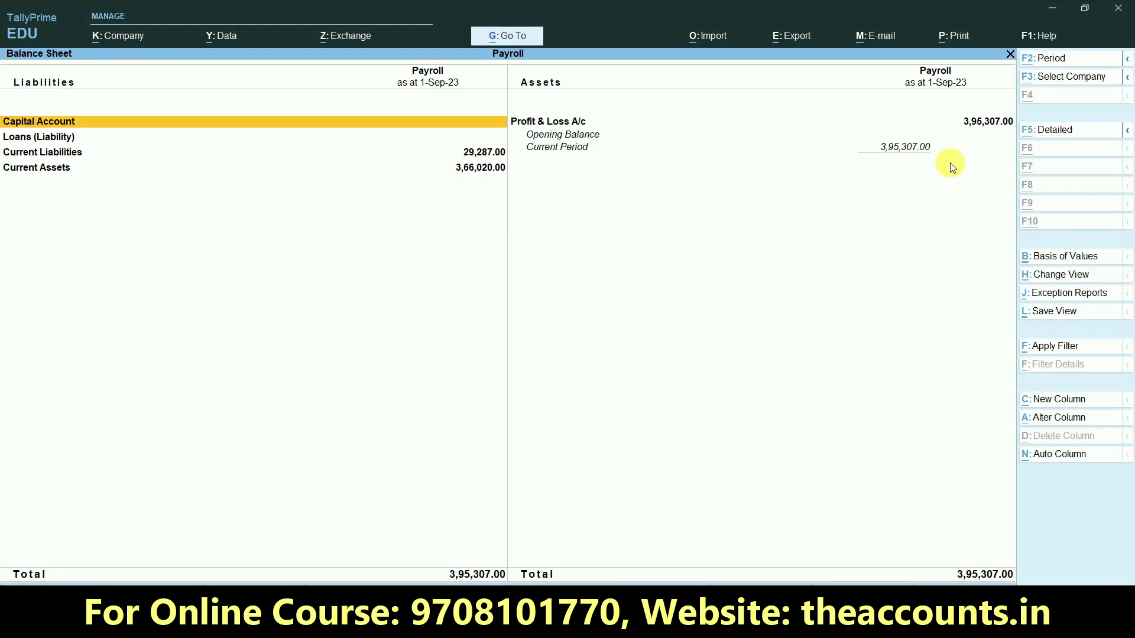
key(Down)
key(Down)
key(Down)
key(Down)
key(Down)
key(Up)
key(Up)
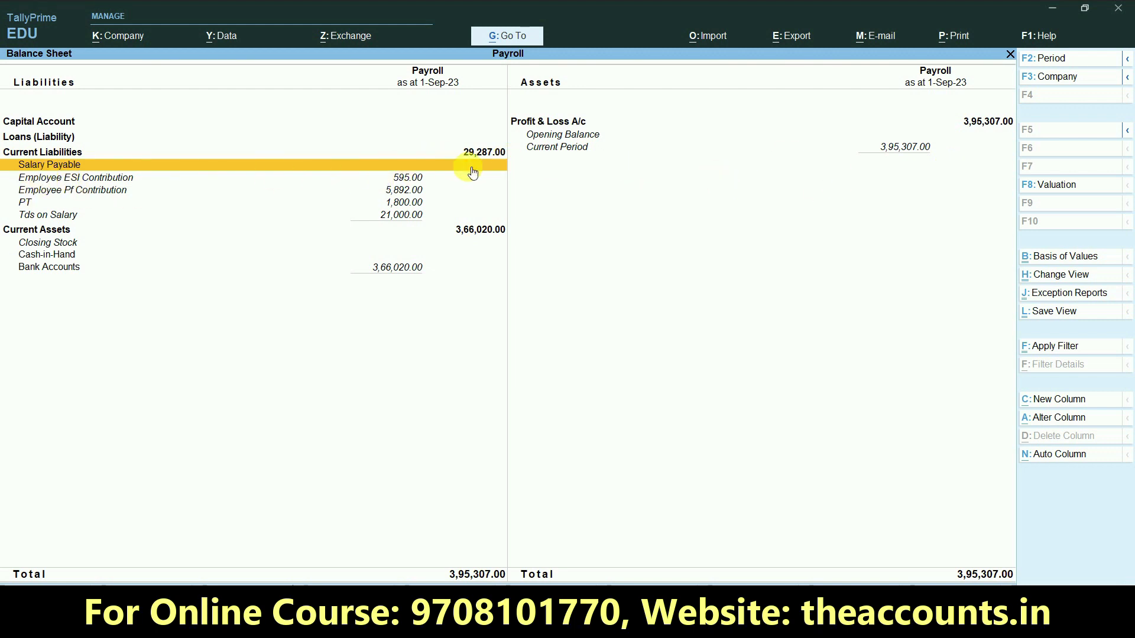
Drill into Salary Payable and its Accounts Deptt. group to check the balances, and return to the Gateway of Tally
key(Return)
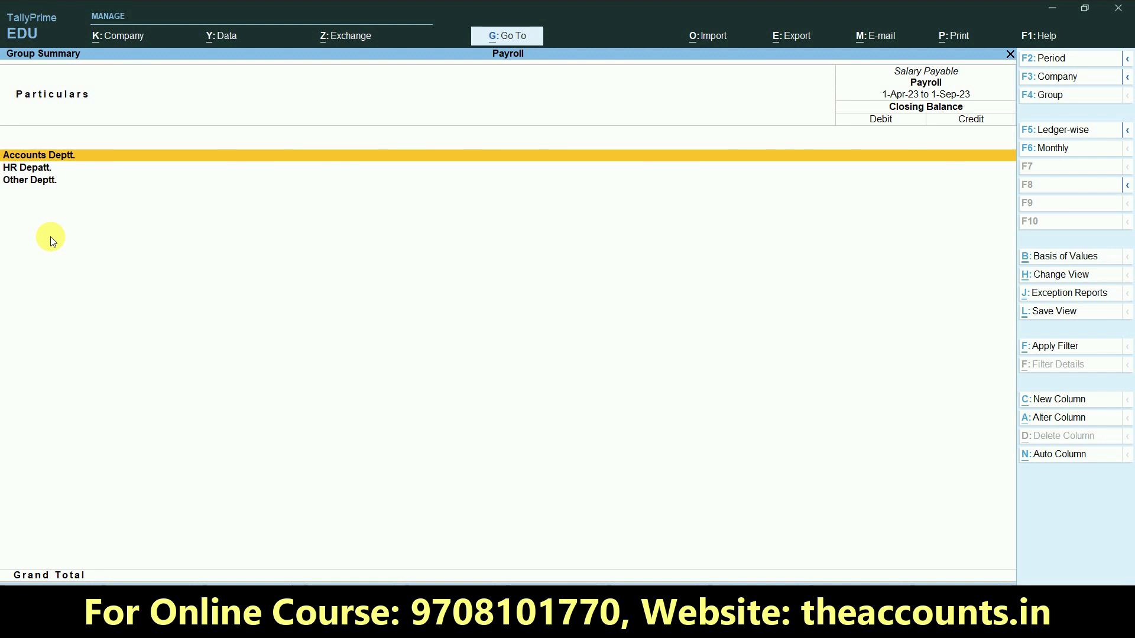
key(Return)
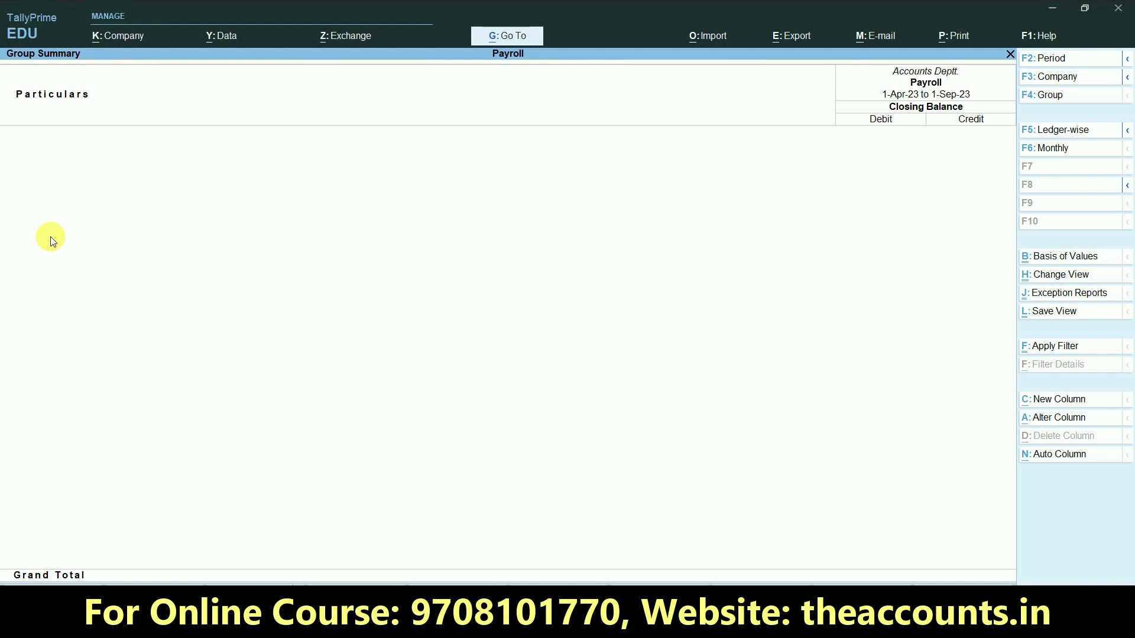
key(Escape)
key(Escape)
key(Escape)
key(Escape)
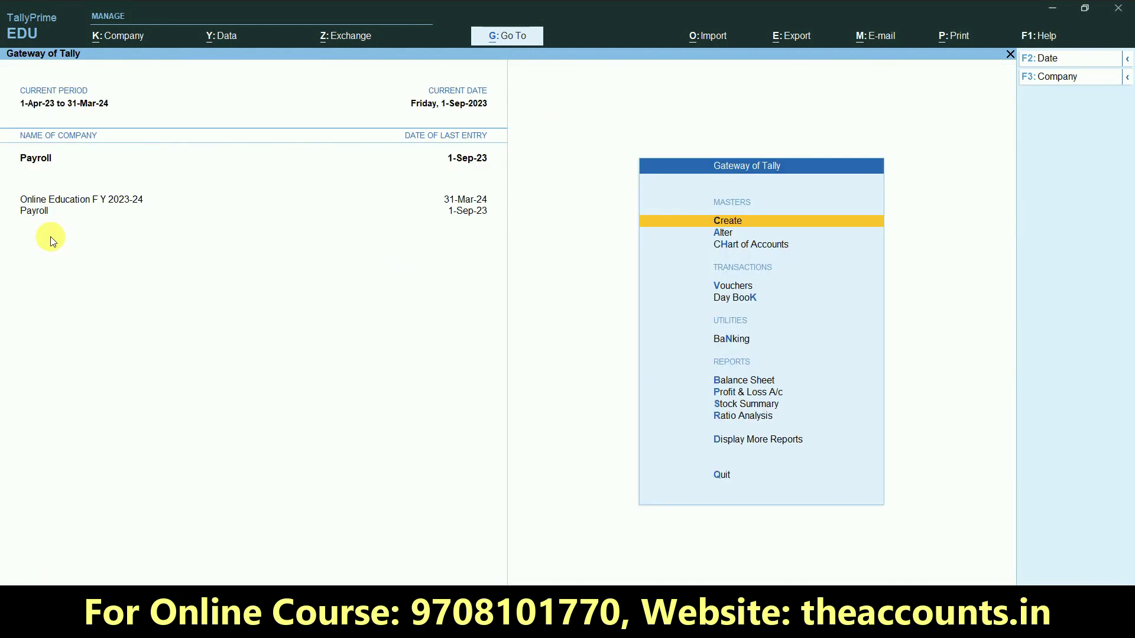
Examine the outstanding ESI, PF, PT and TDS ledgers under Current Liabilities in the detailed Balance Sheet, and return to the Gateway of Tally
key(b)
key(alt+F5)
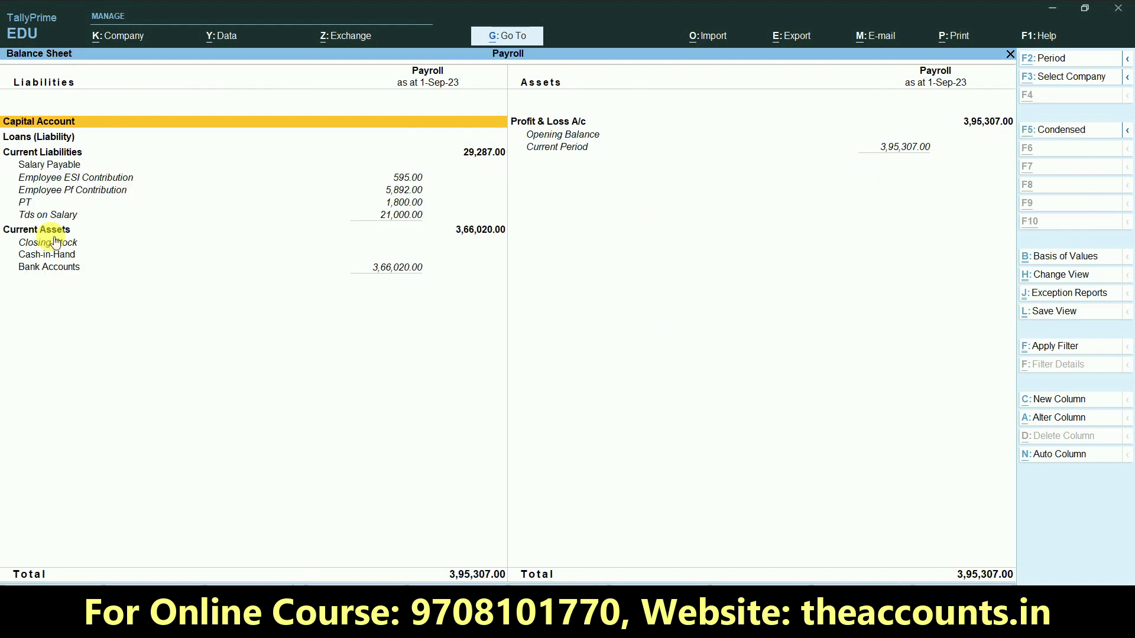
key(Down)
key(Down)
key(Down)
key(Down)
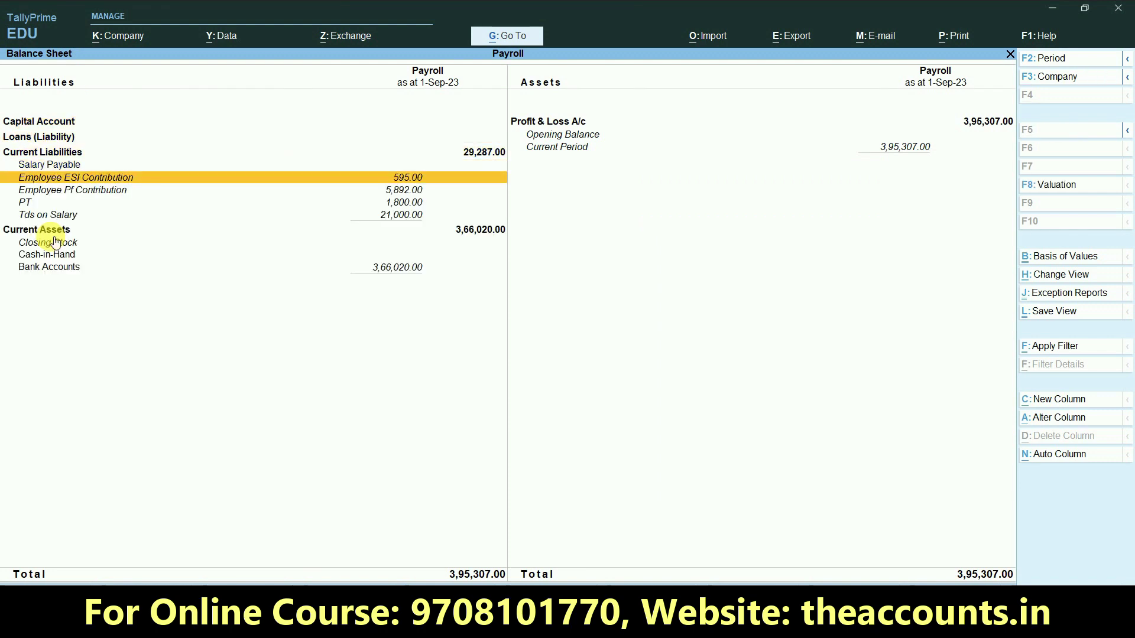
key(Down)
key(Up)
key(Down)
key(Down)
key(Down)
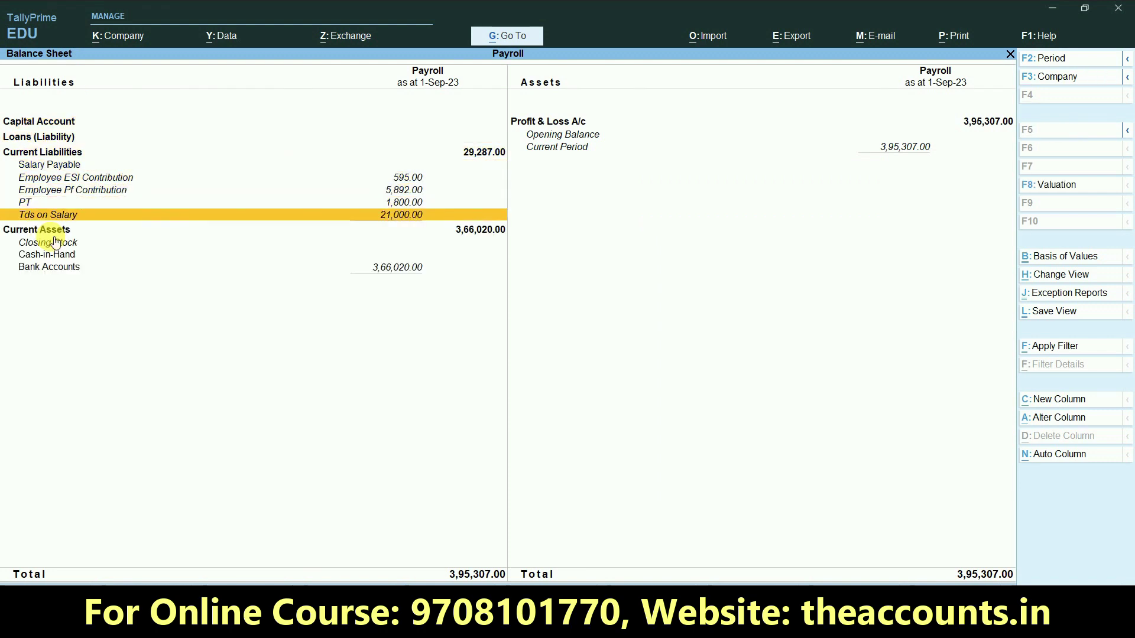
key(Up)
key(Up)
key(Up)
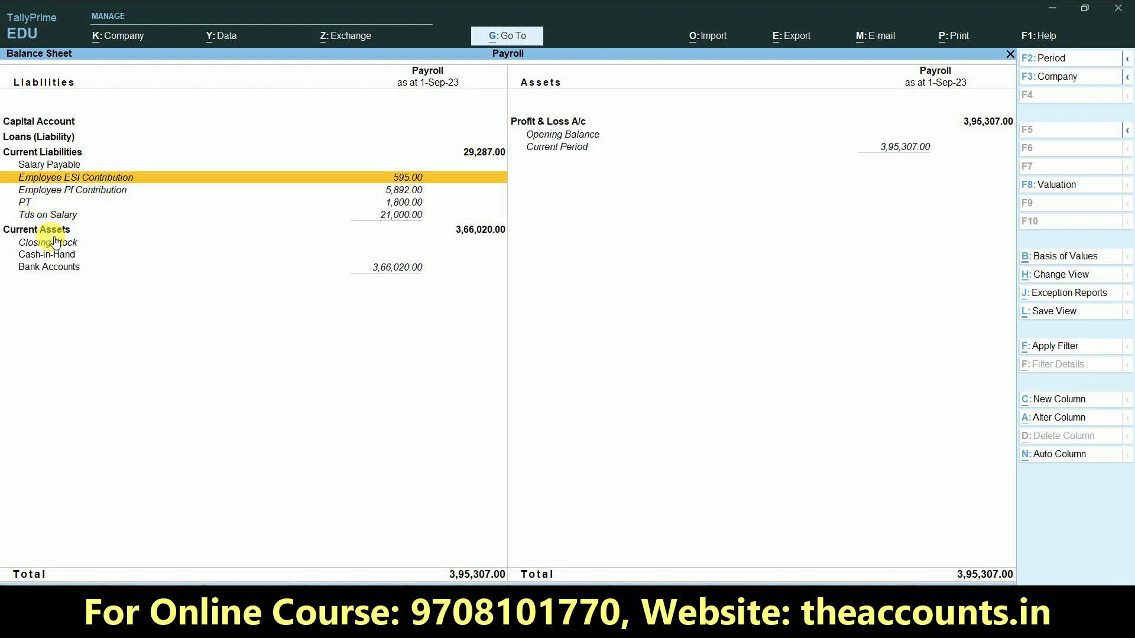
key(Down)
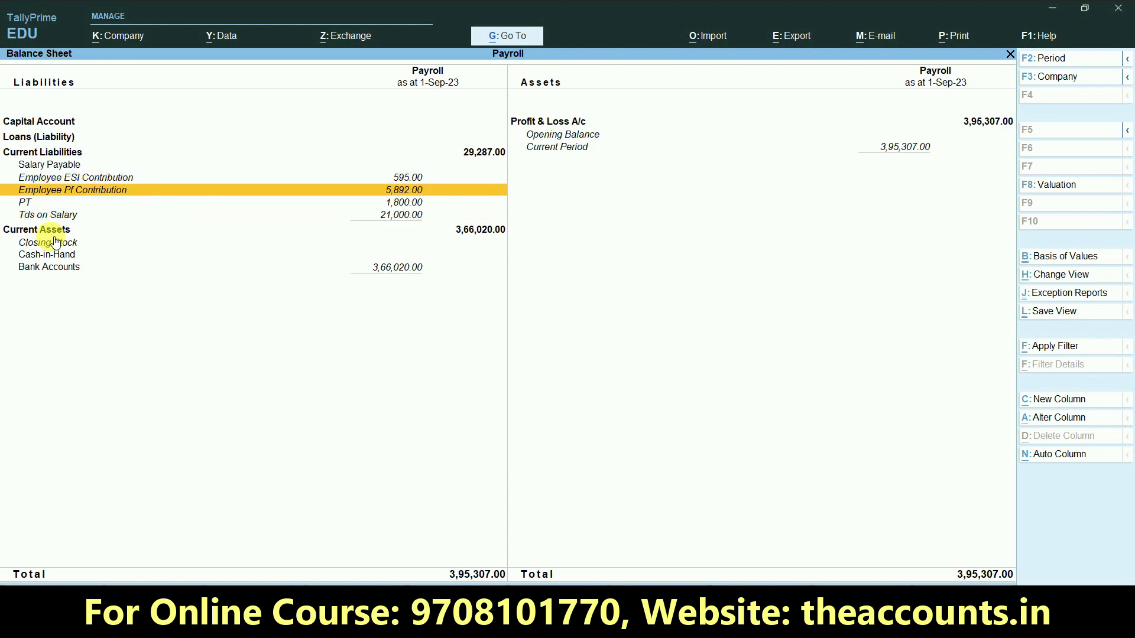
key(Up)
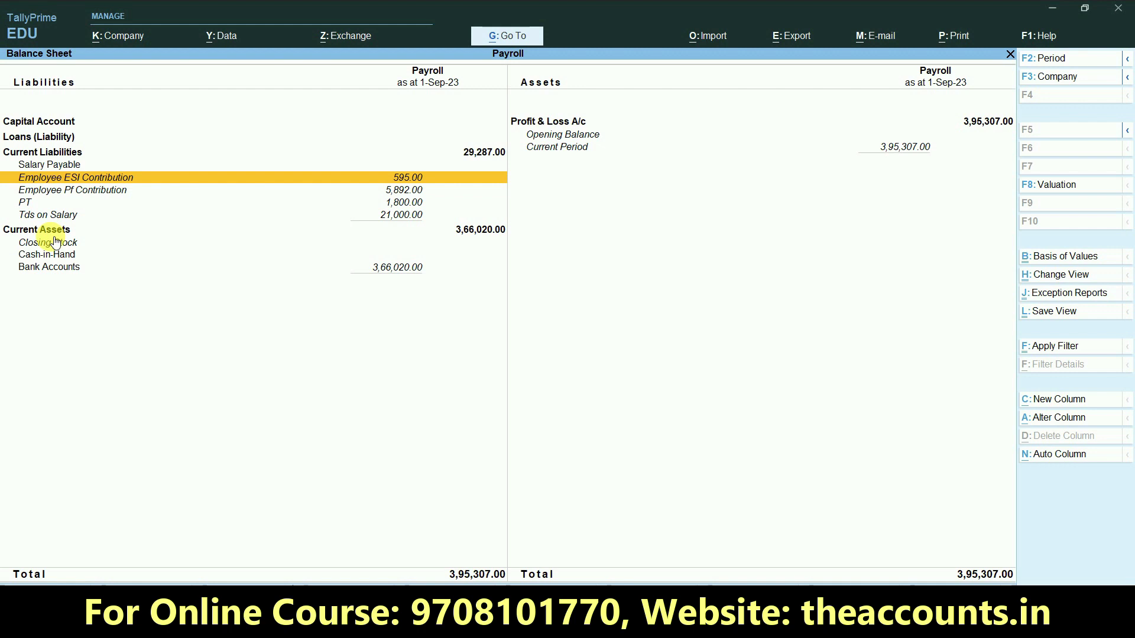
key(Down)
key(Down)
key(Down)
key(Up)
key(Up)
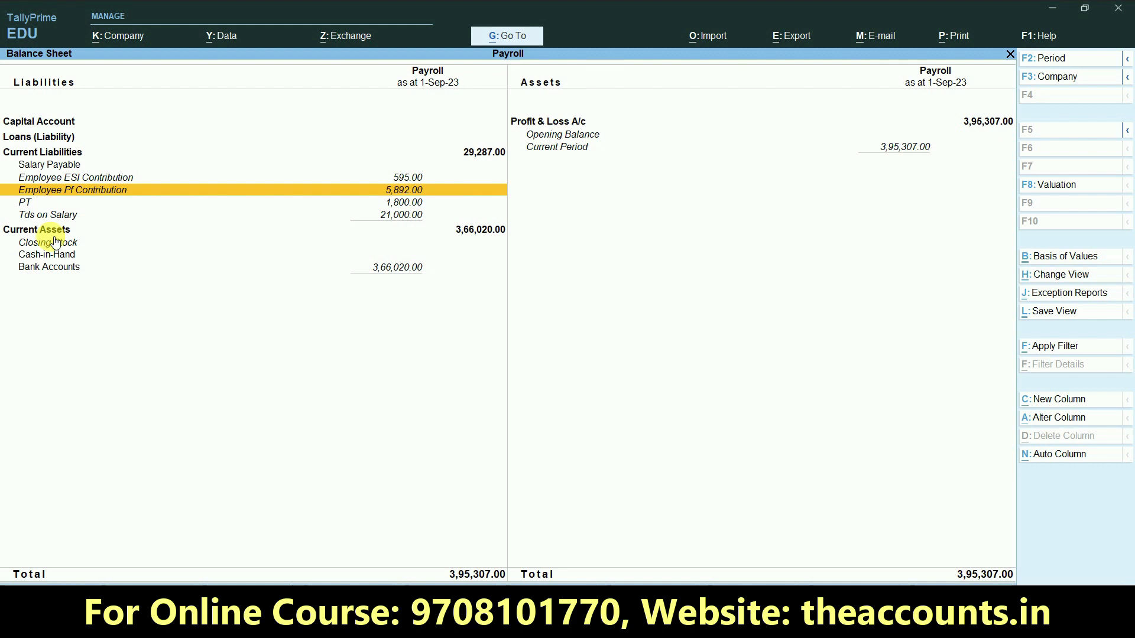
key(Down)
key(Down)
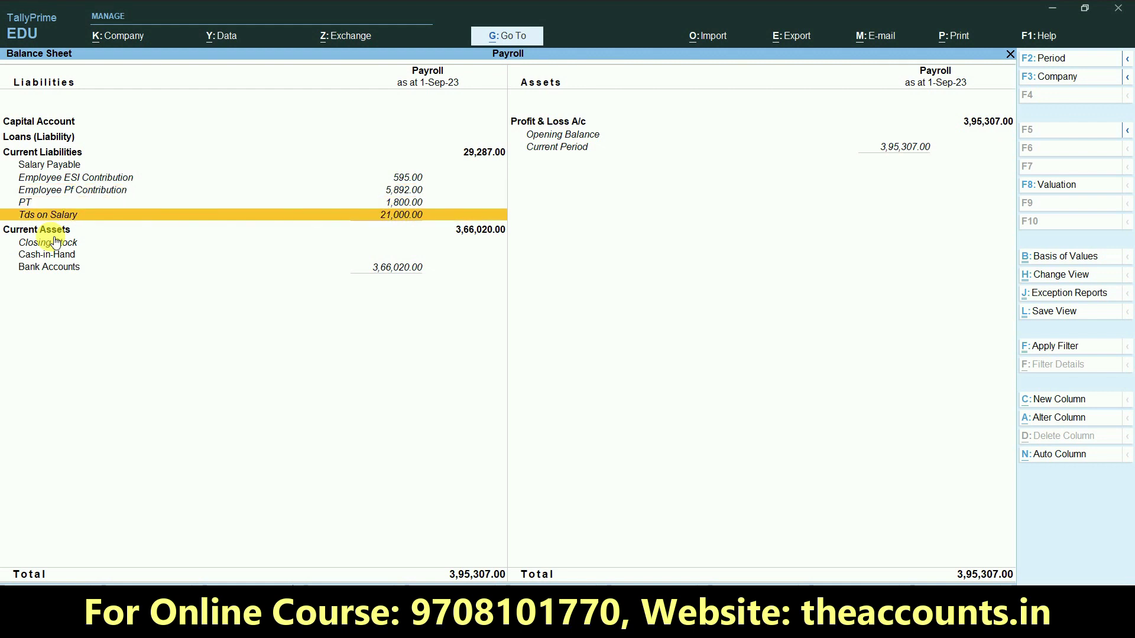
click(55, 241)
key(Up)
key(Up)
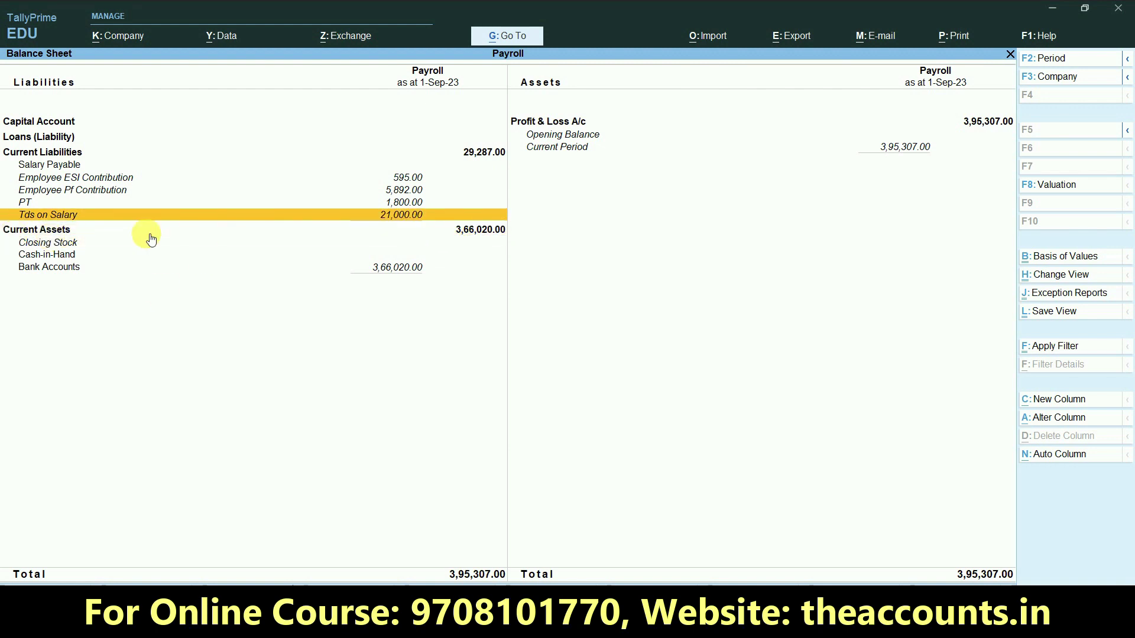
key(Escape)
key(Escape)
key(Escape)
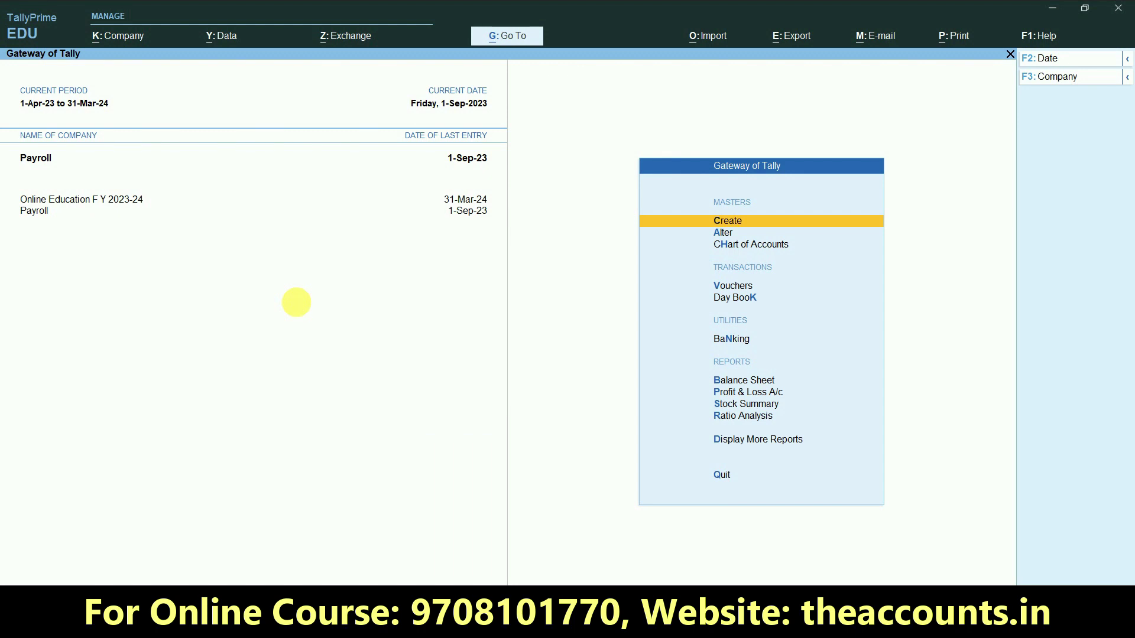
Start a new payment voucher and debit 21,000 to Tds on Salary
key(v)
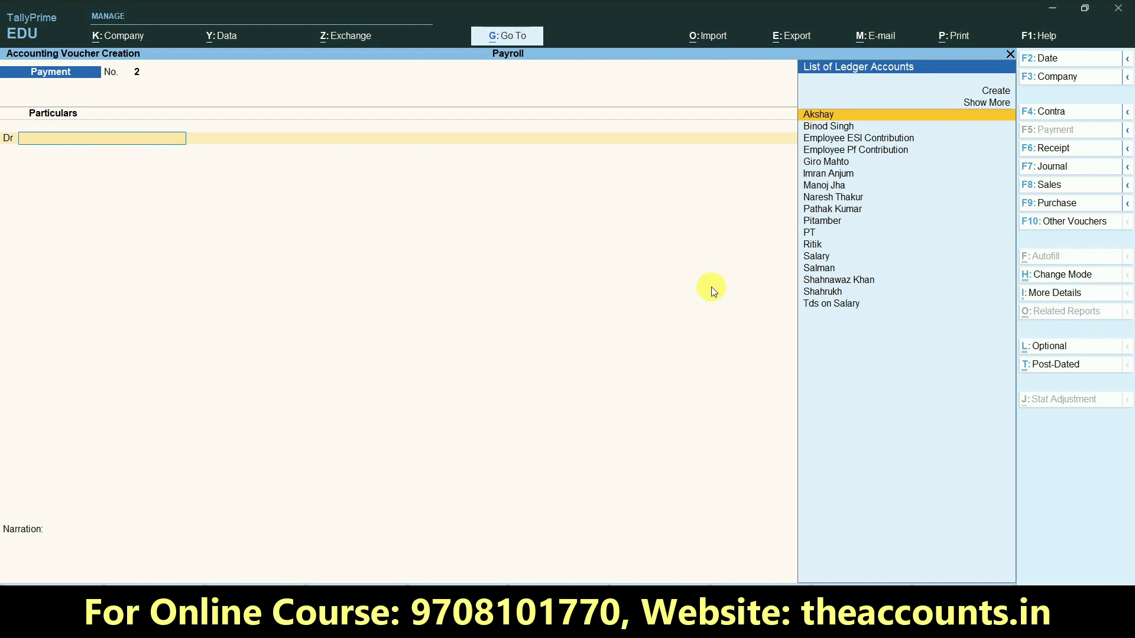
text(Tds)
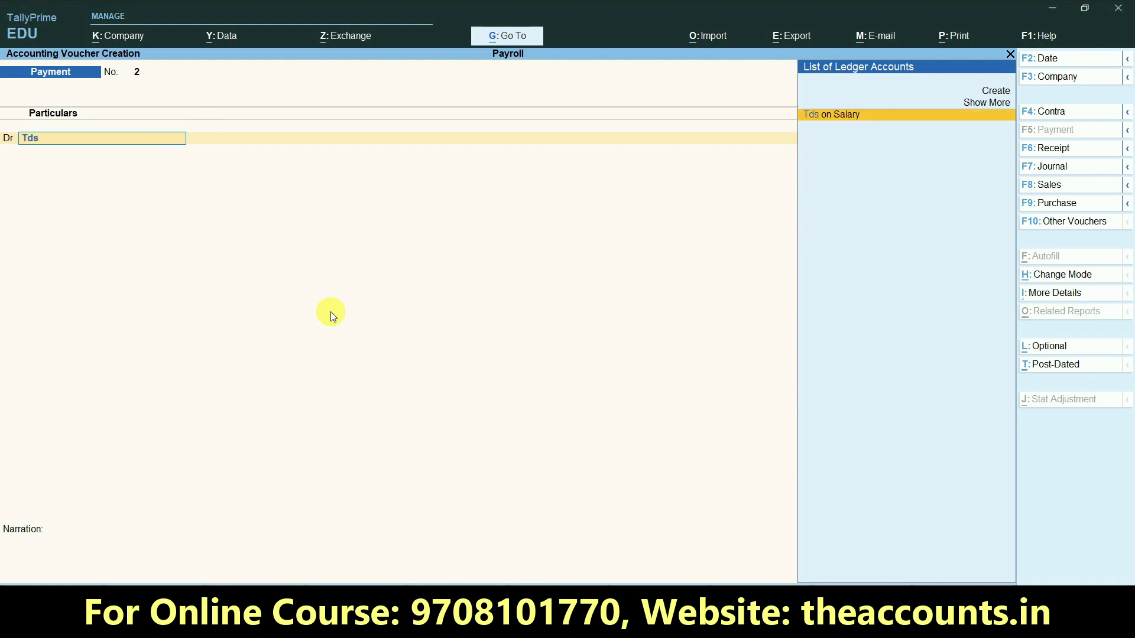
key(Return)
text(21000)
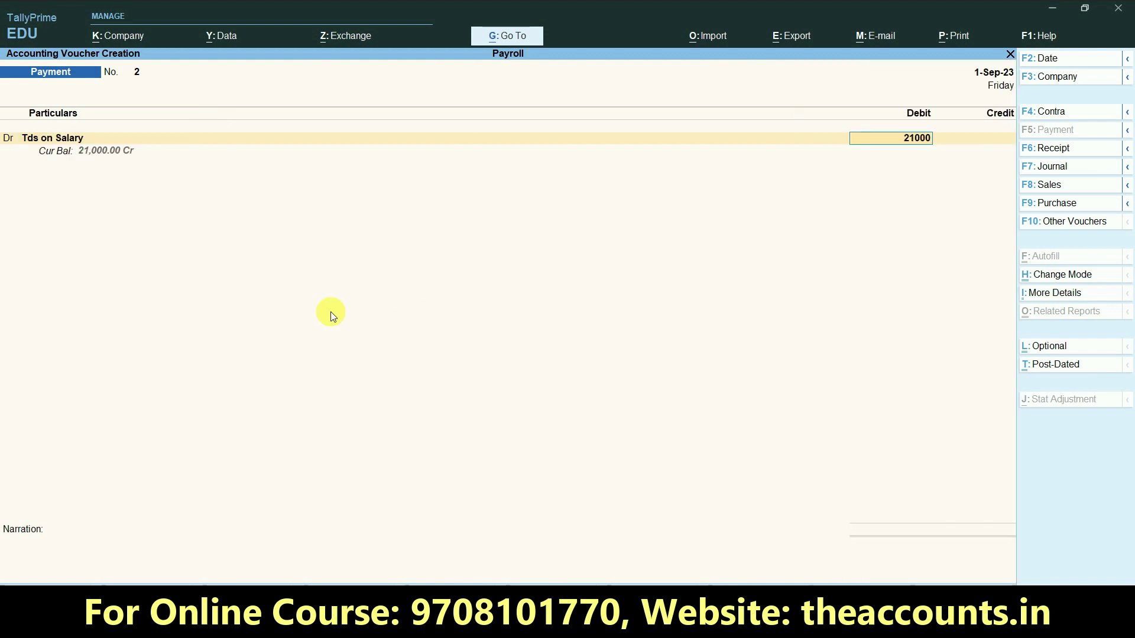
key(Return)
key(Return)
Credit 21,000 to State Bank of India with the default bank allocation and save the TDS payment voucher without a narration
text(Stat)
key(Return)
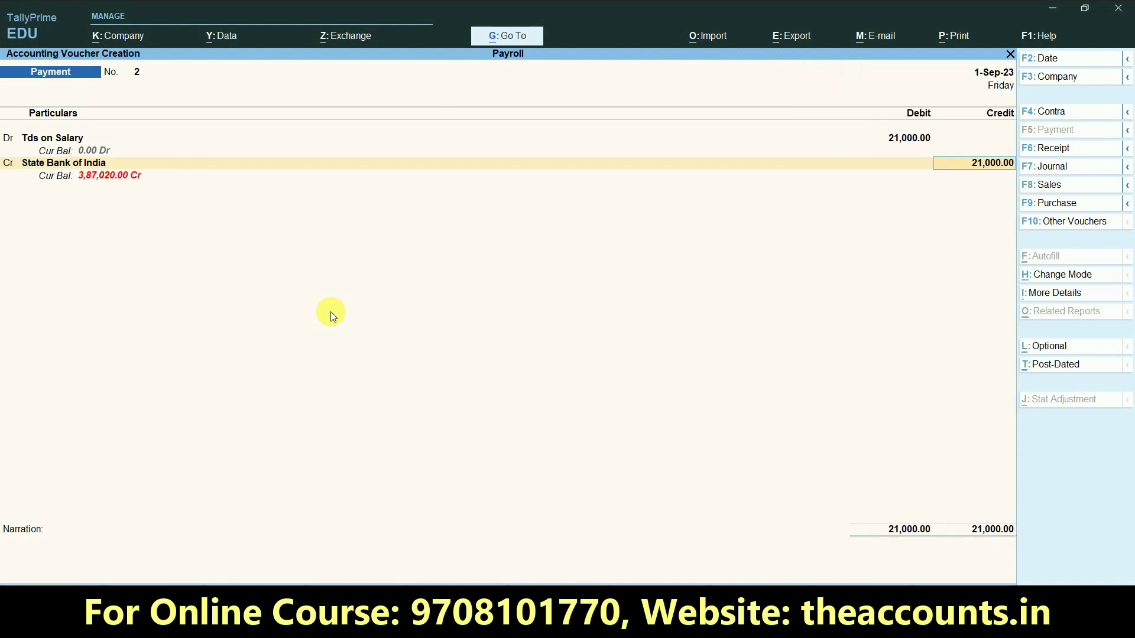
key(Return)
key(Return)
key(Return)
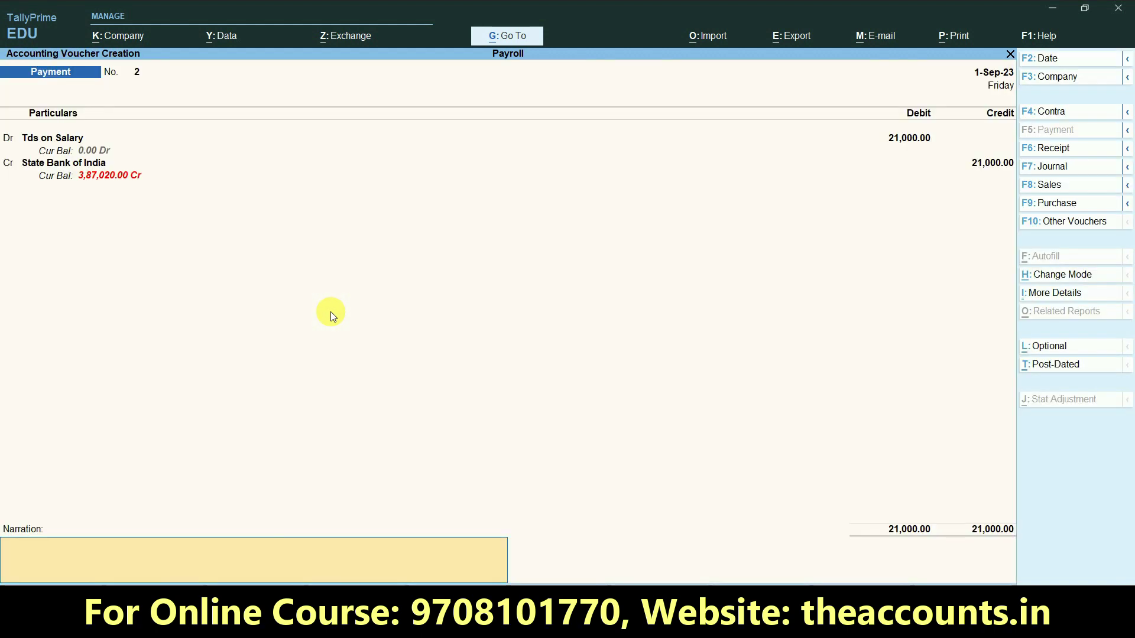
key(Return)
key(Return)
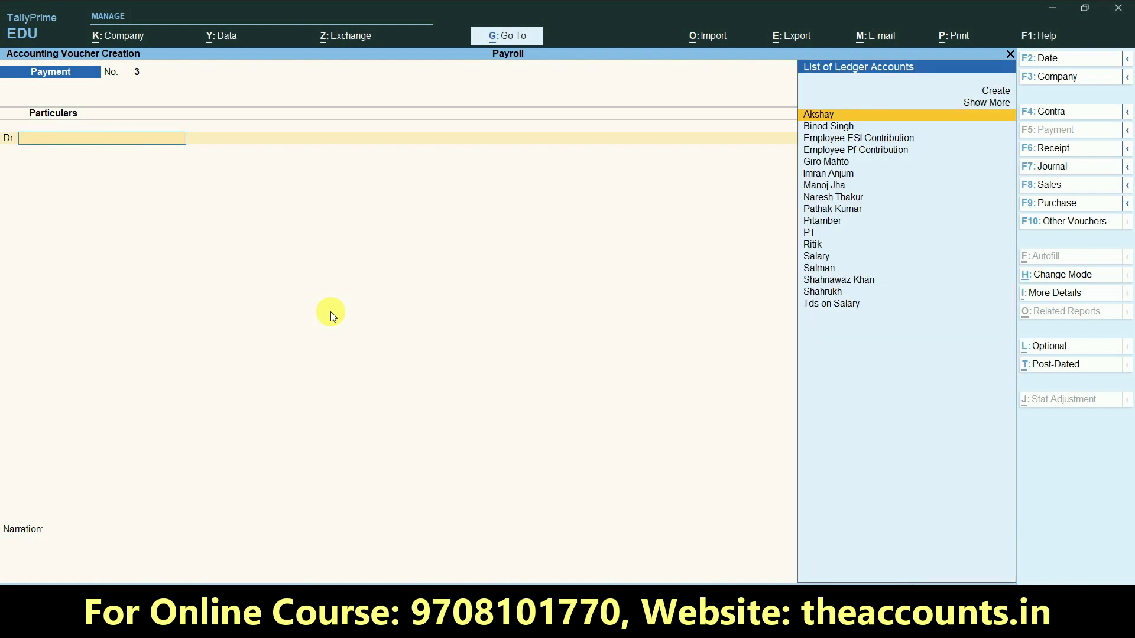
Debit 1,800 to the PT ledger in the next payment voucher
text(p)
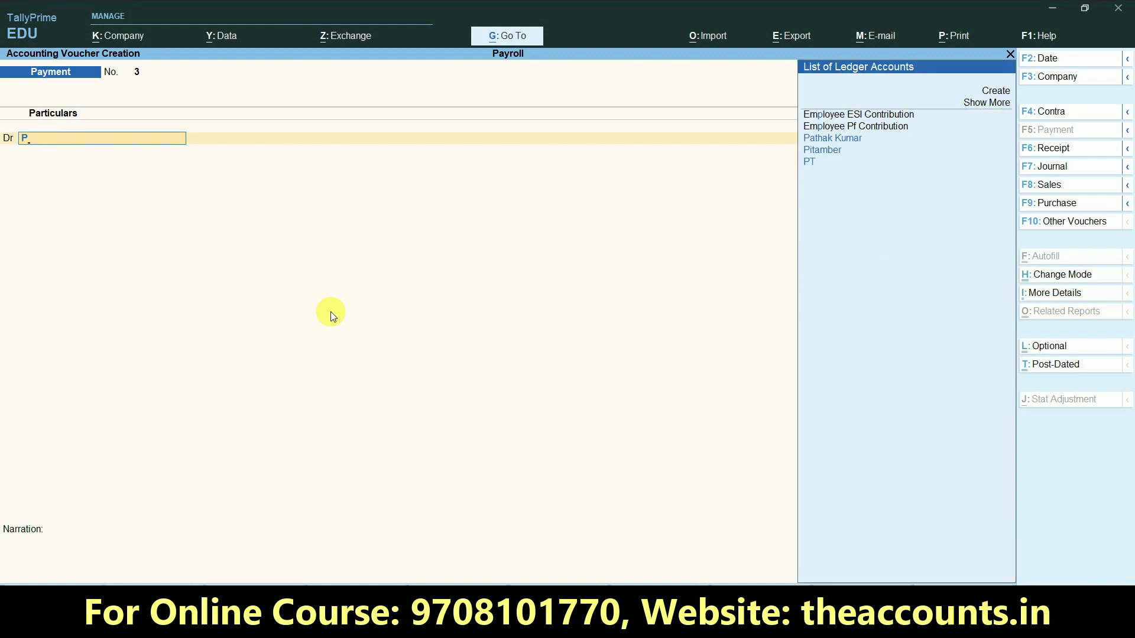
key(Down)
key(Down)
key(Return)
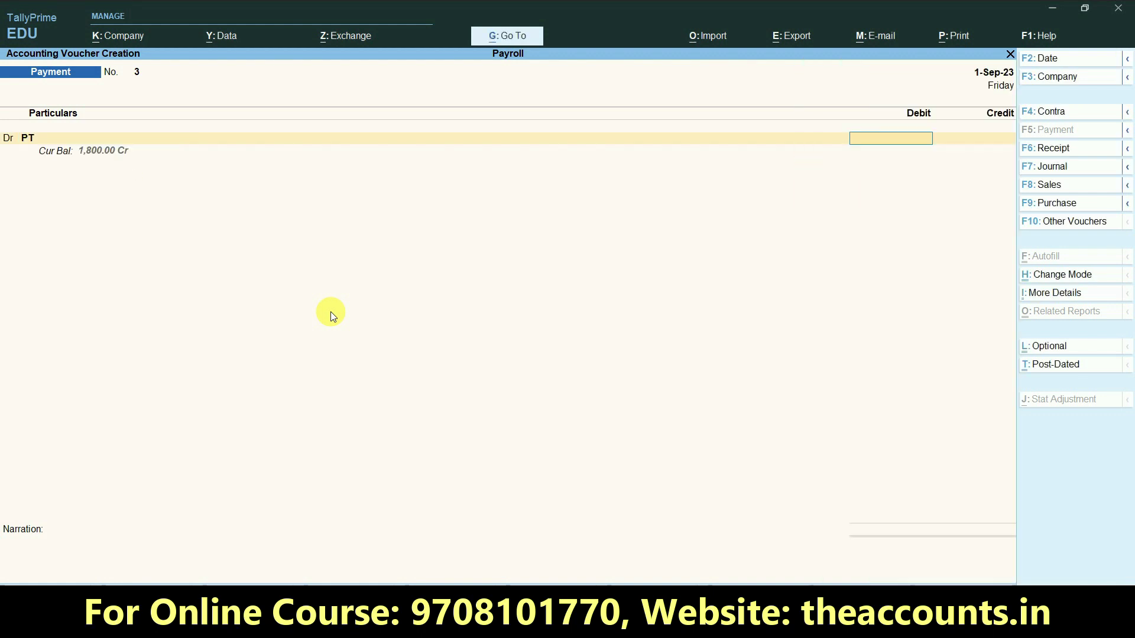
text(1800)
key(Return)
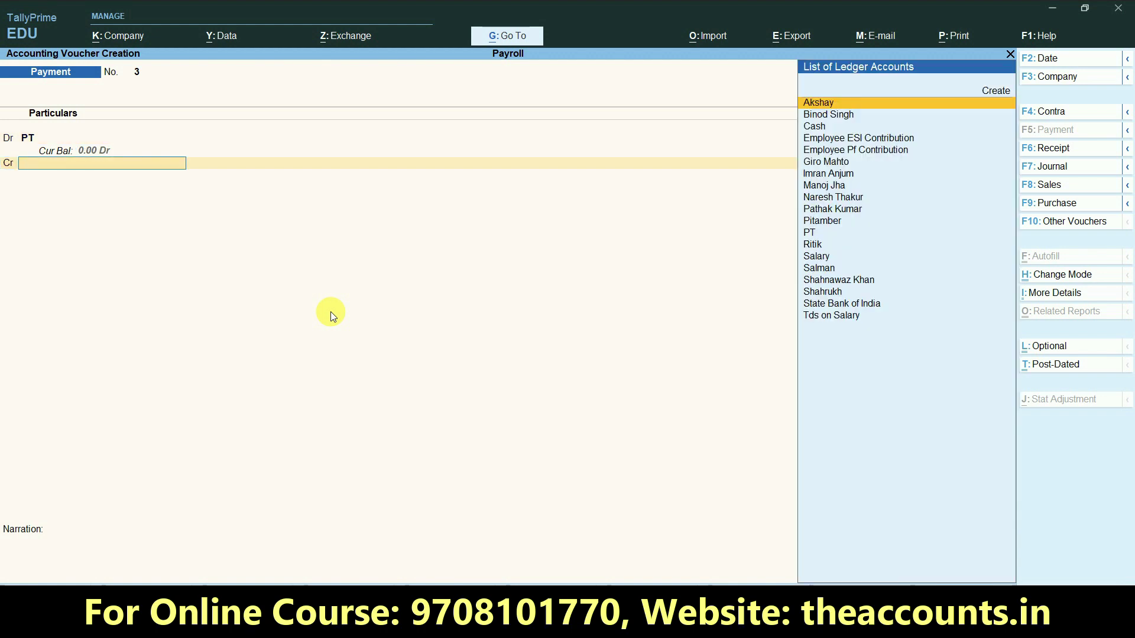
Credit 1,800 to State Bank of India with the default bank allocation and save the PT payment voucher without a narration
text(sa)
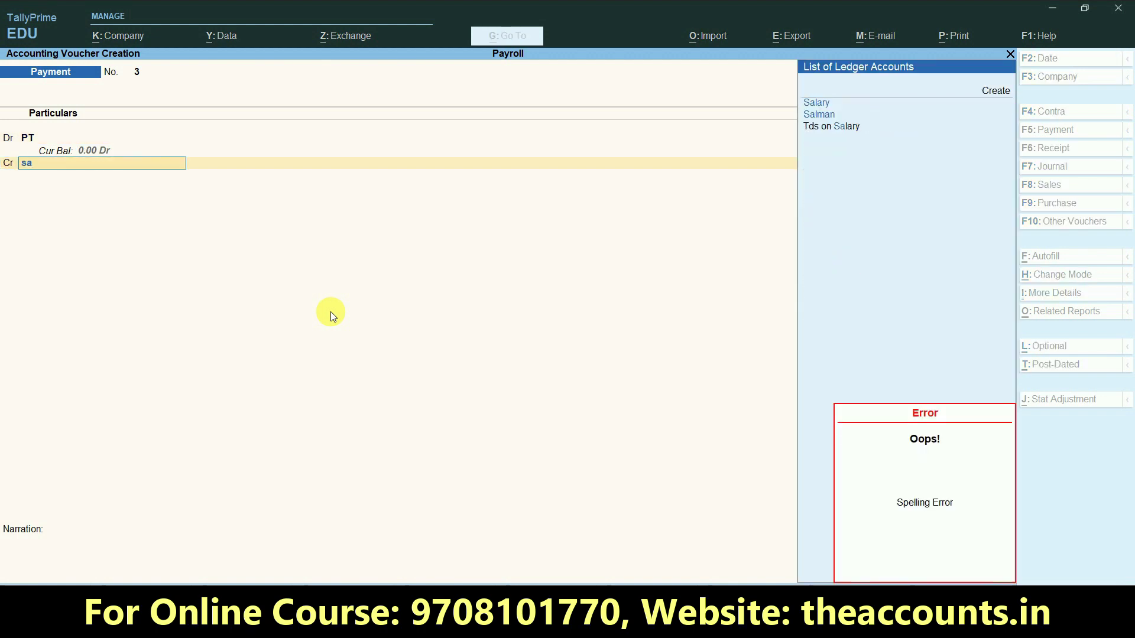
key(BackSpace)
key(BackSpace)
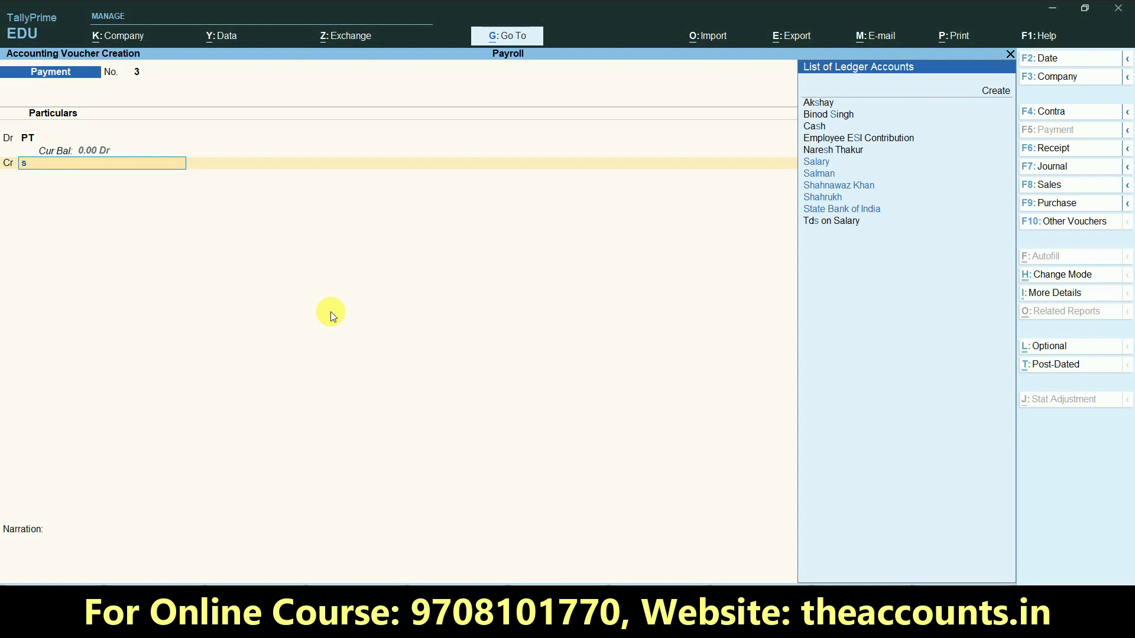
text(bank)
key(Return)
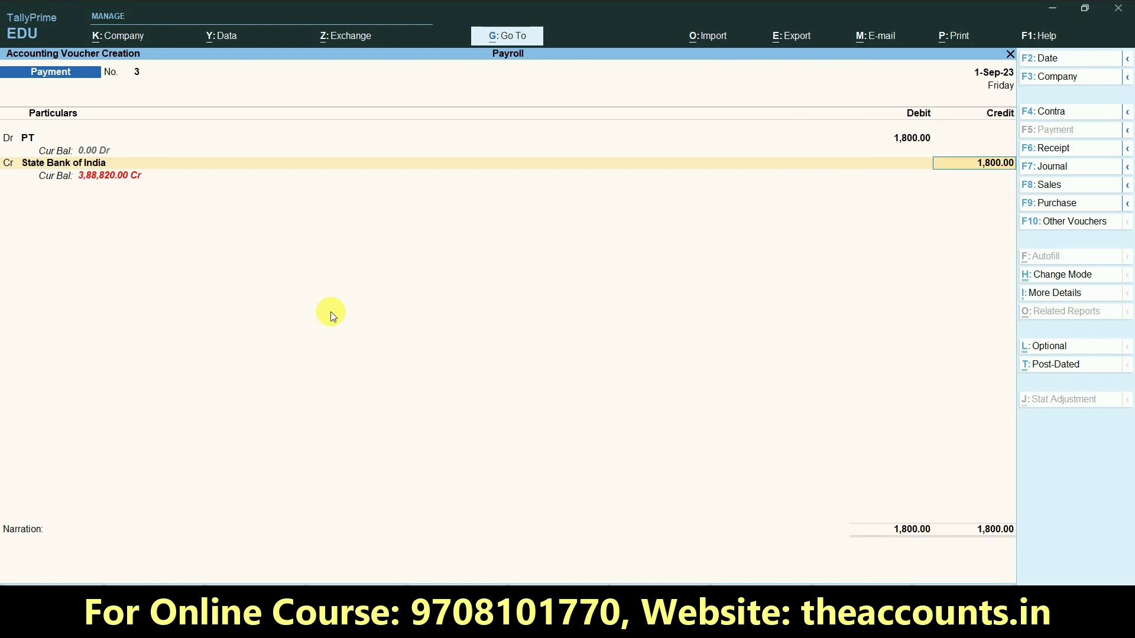
key(Return)
key(Return)
key(Return)
key(Return)
key(Return)
key(Return)
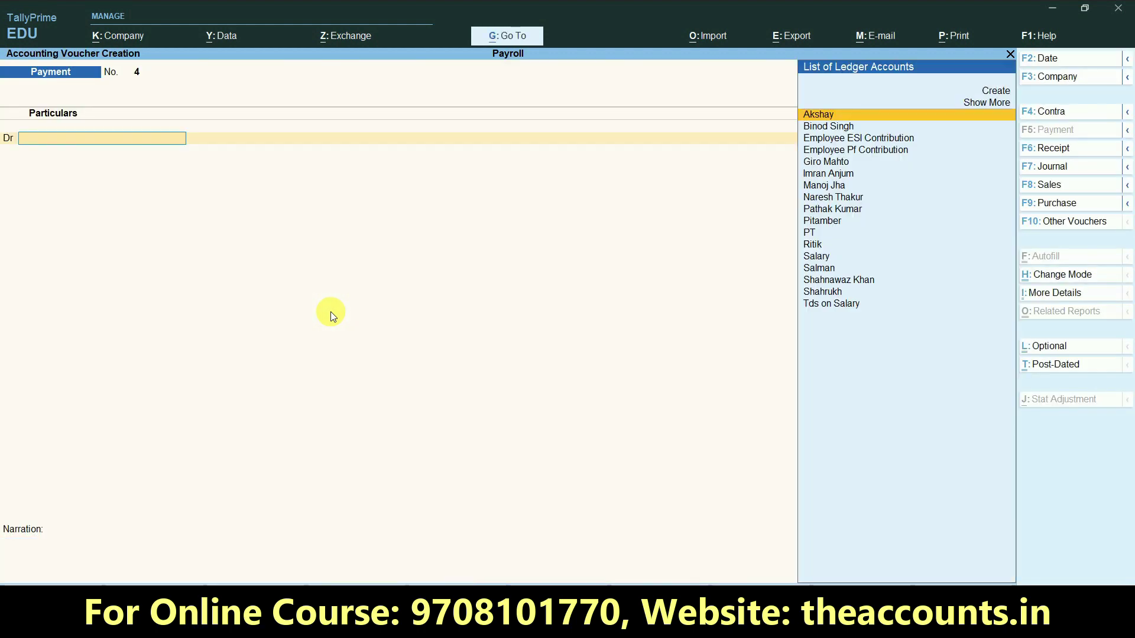
Switch to the Excel salary sheet and examine the PF and ESI deduction totals in the Grand Total row
key(alt+Tab)
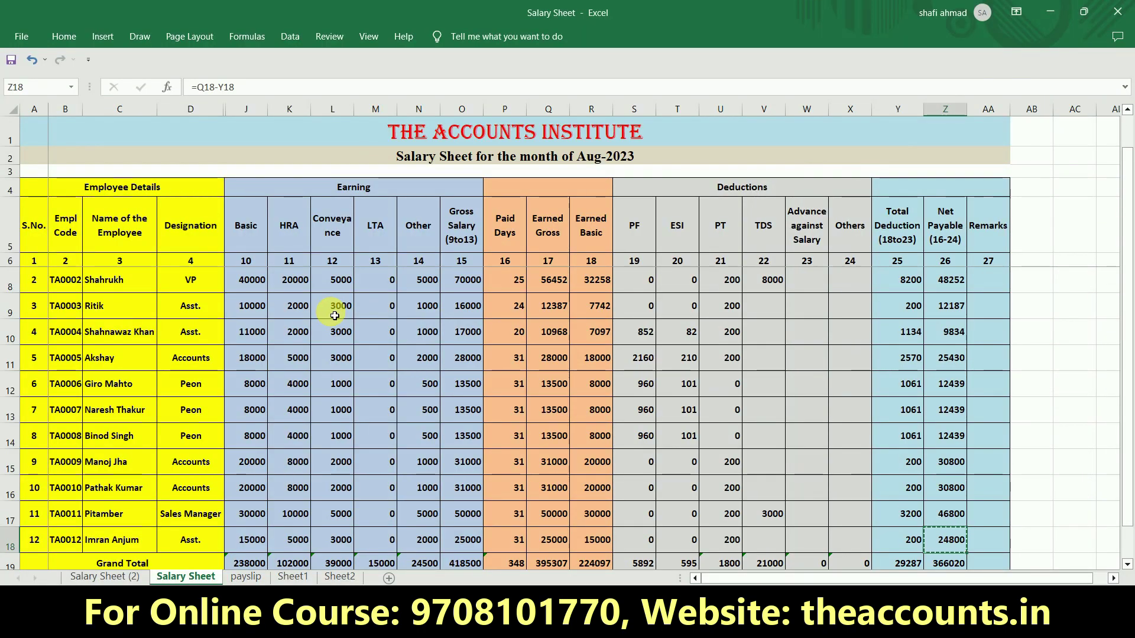
scroll(334, 316, down, 2)
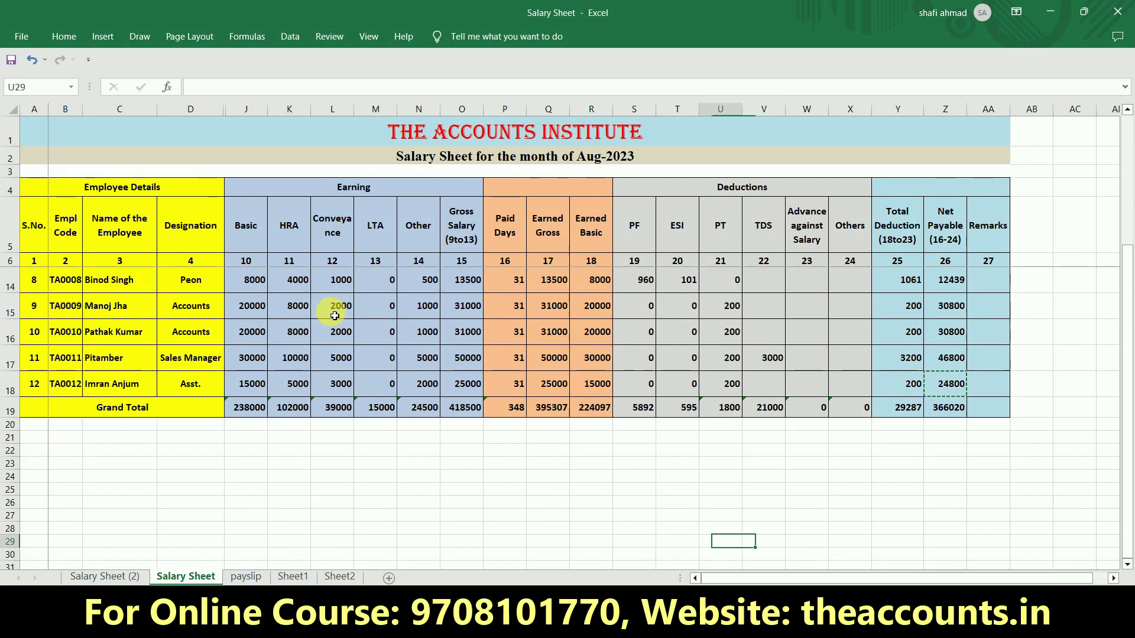
key(Up)
key(Up)
key(Up)
key(Left)
key(Left)
key(Right)
key(Up)
key(Up)
key(Up)
key(Up)
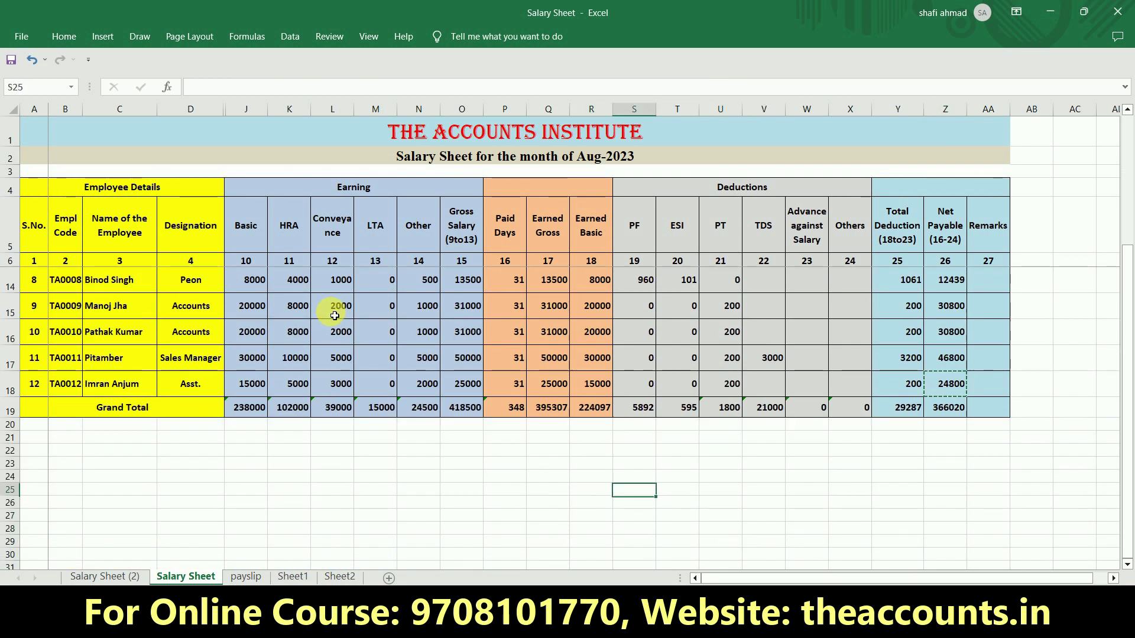
scroll(881, 464, up, 5)
key(Up)
key(Up)
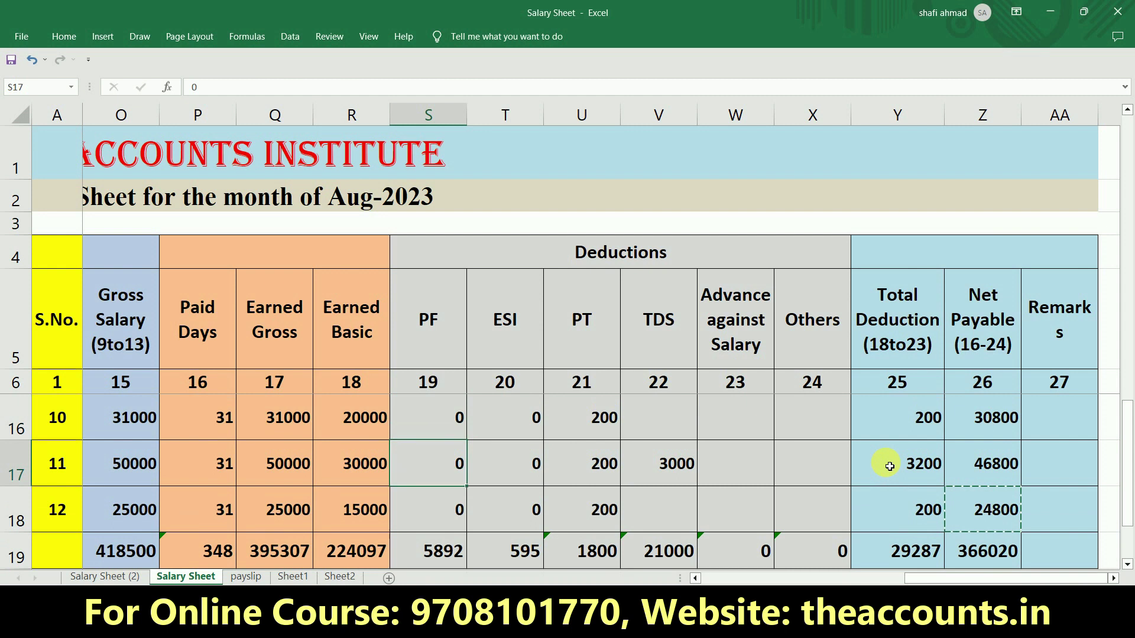
key(Down)
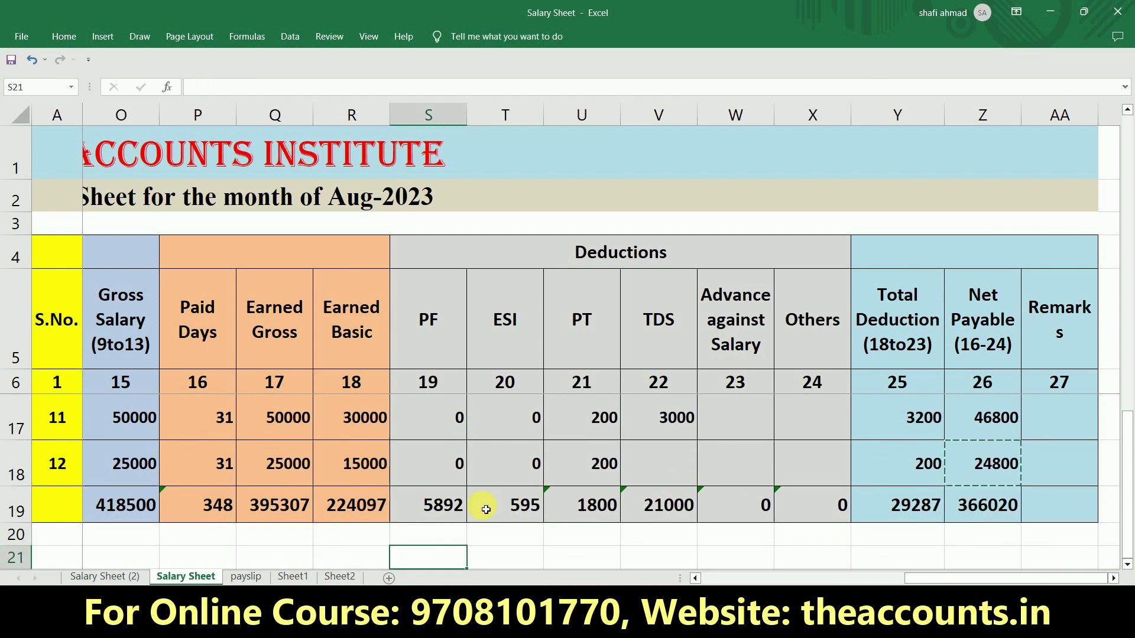
click(457, 507)
key(Down)
scroll(457, 508, down, 1)
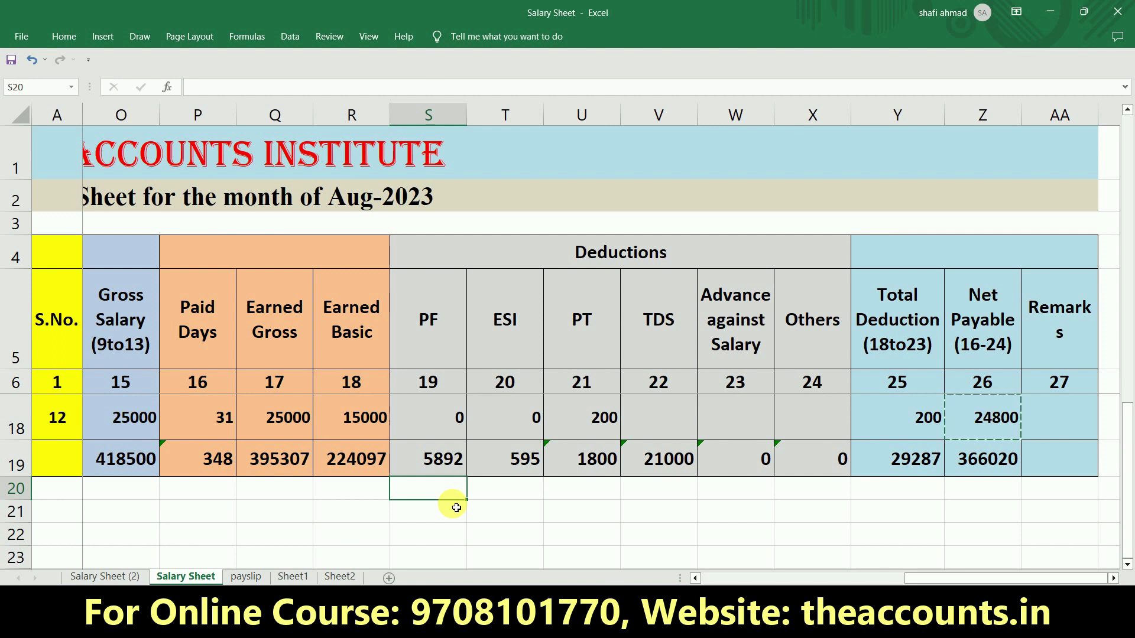
Below the PF total, enter the company's PF contribution of 5892 in S21 and label it "company" in R21
click(431, 528)
click(437, 514)
text(5892)
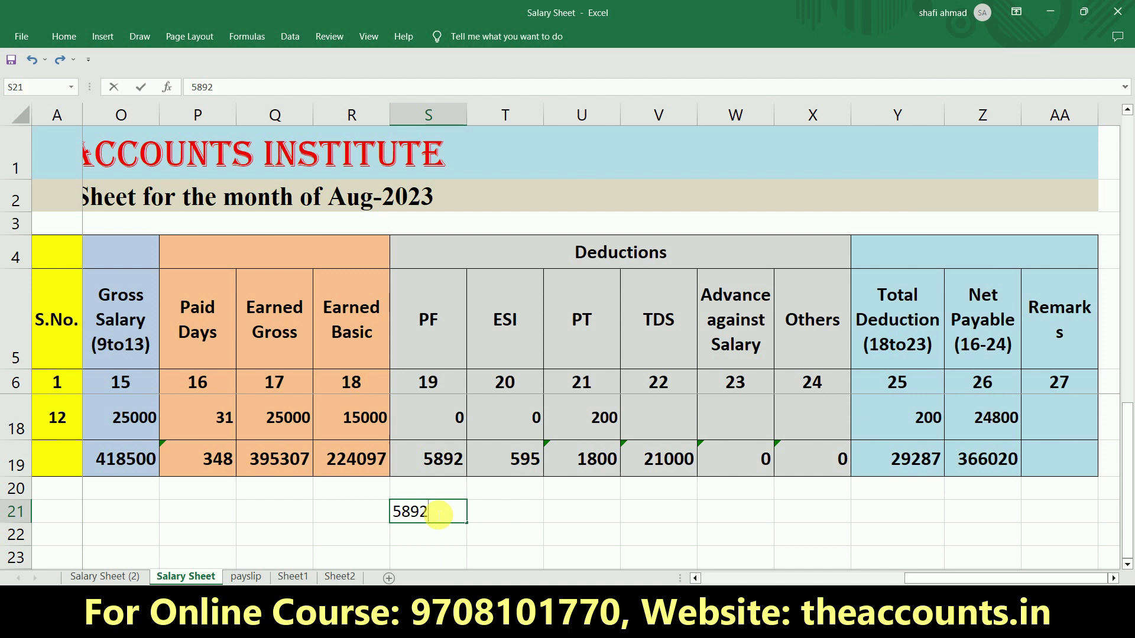
key(Return)
click(370, 517)
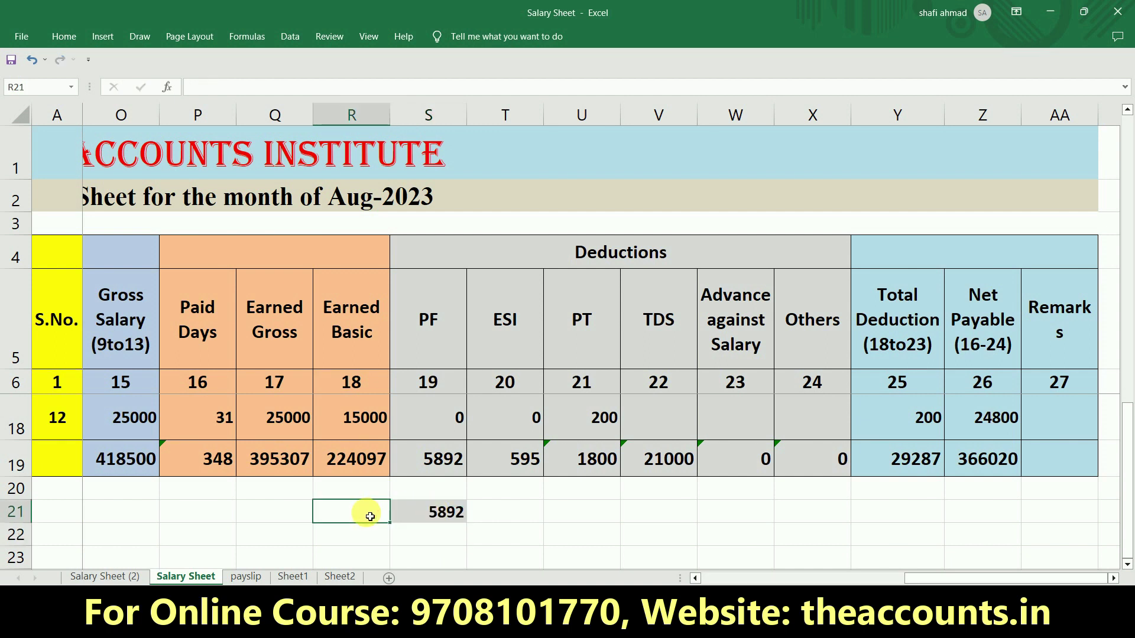
text(compa)
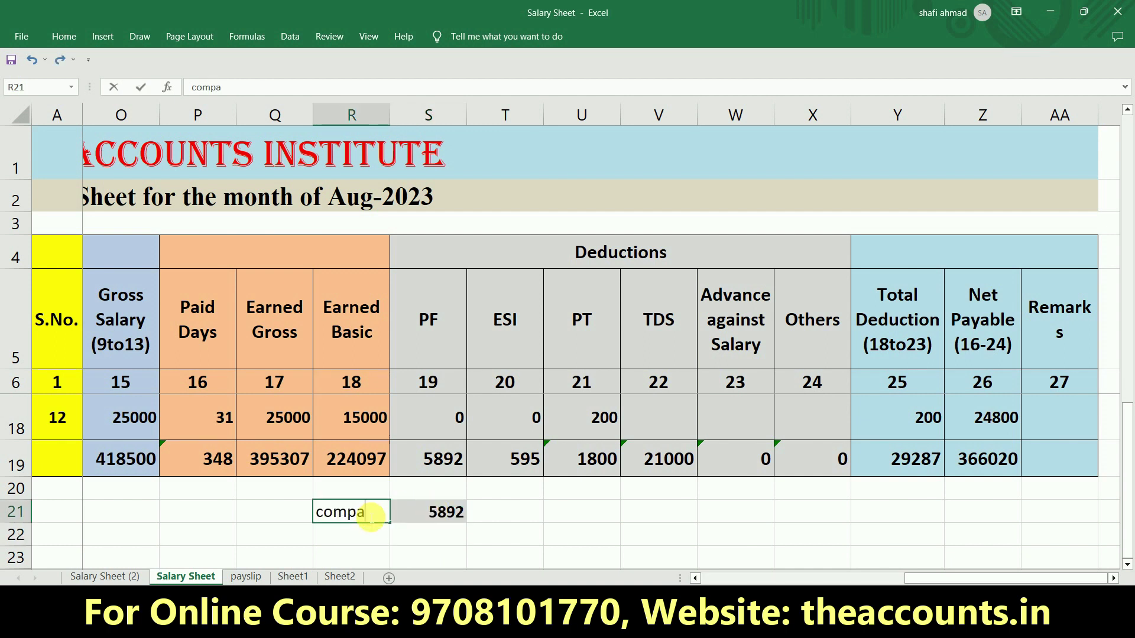
text(ny)
key(Tab)
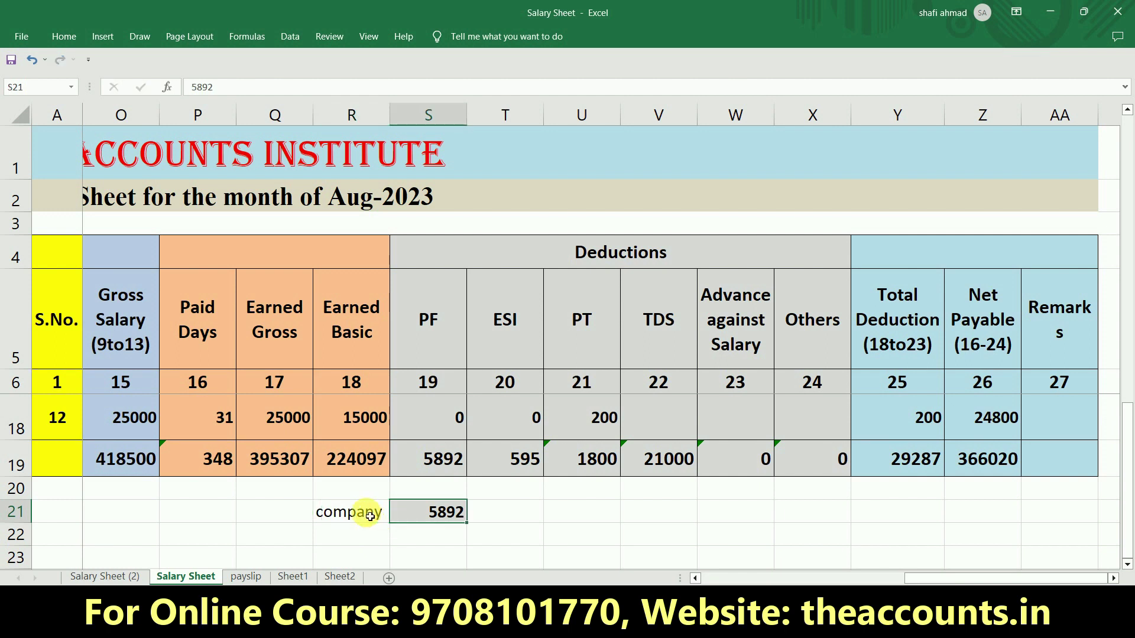
Add an "Admin" row in R22 with a PF admin charge of 500 in S22
key(Down)
key(Left)
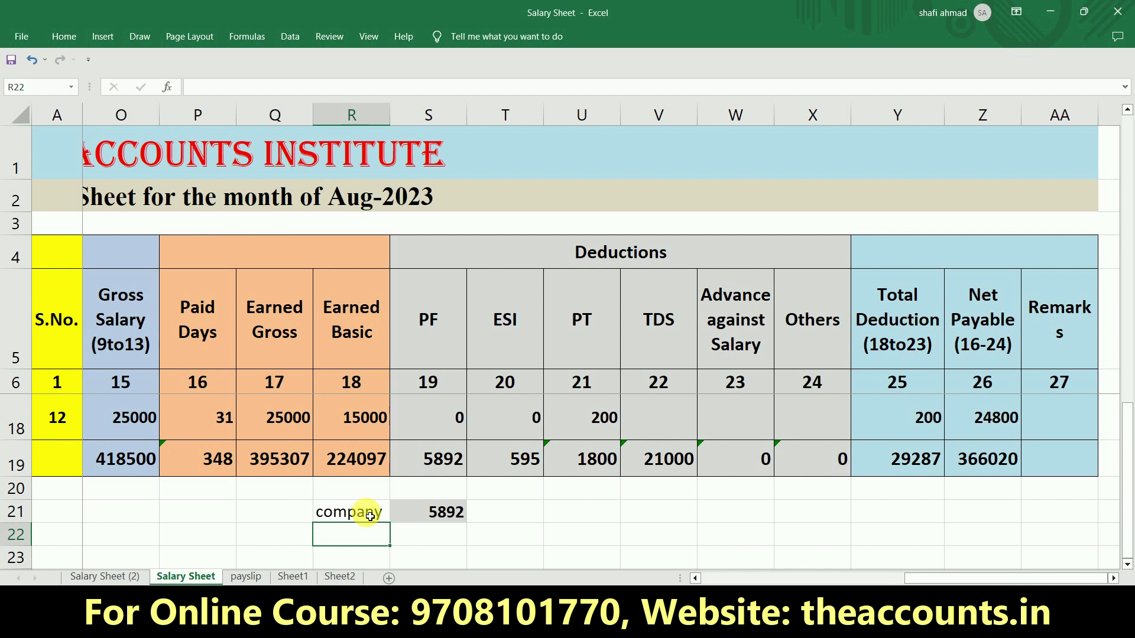
text(amd)
key(BackSpace)
key(BackSpace)
key(BackSpace)
text(Admin)
key(Tab)
text(500)
key(Return)
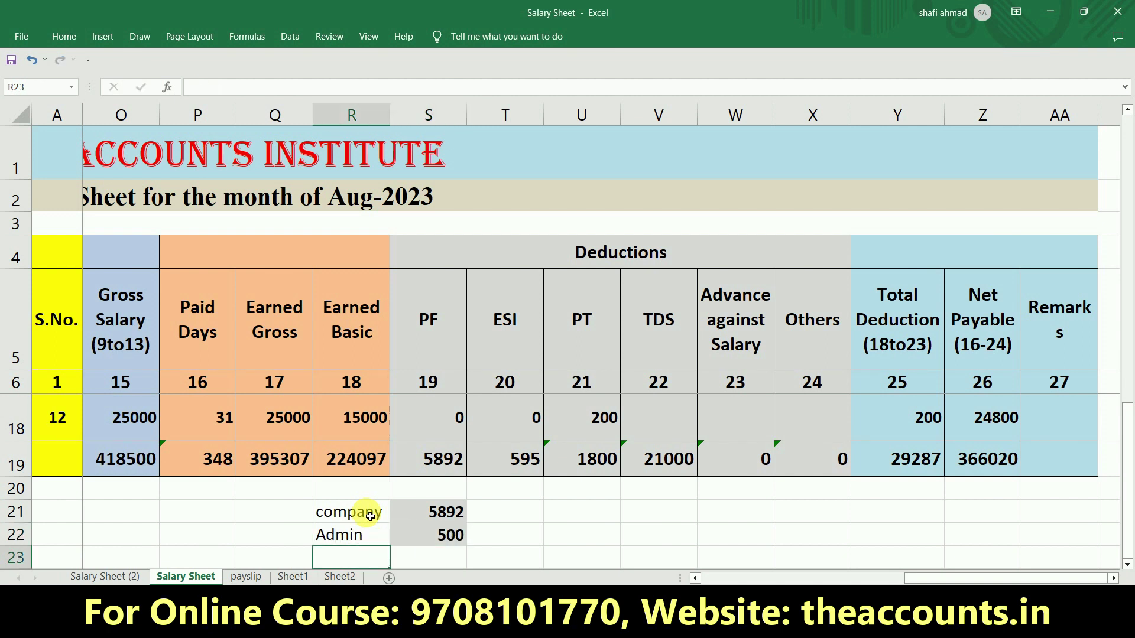
Total the employee PF, company PF and admin amounts in S23 with =SUM(S19:S22)
key(Right)
scroll(370, 517, down, 1)
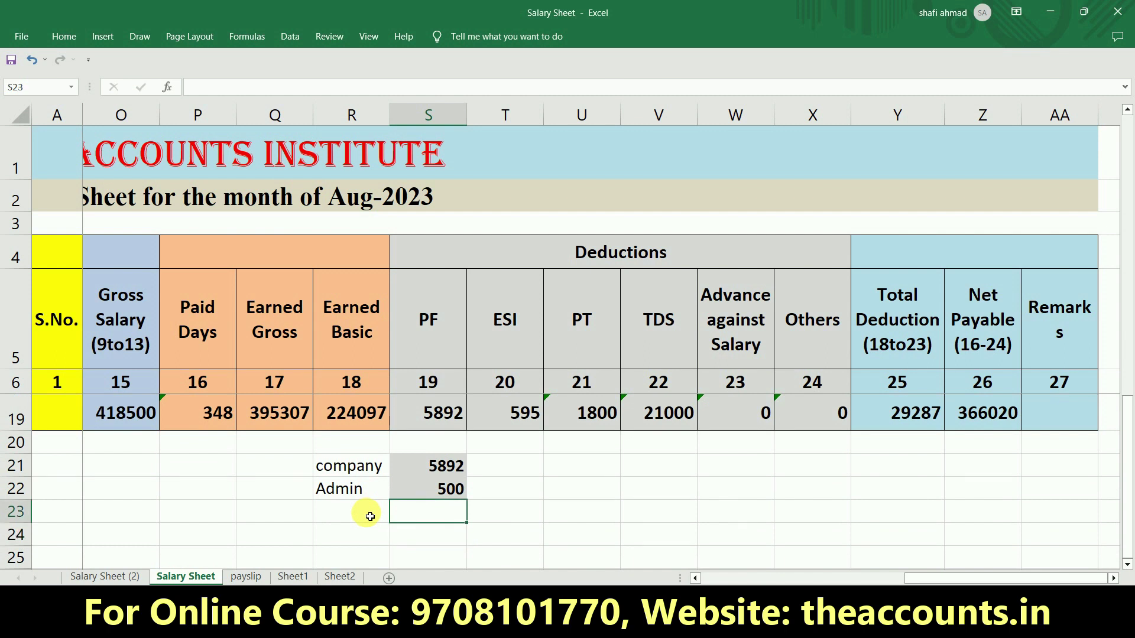
key(alt+=)
key(Up)
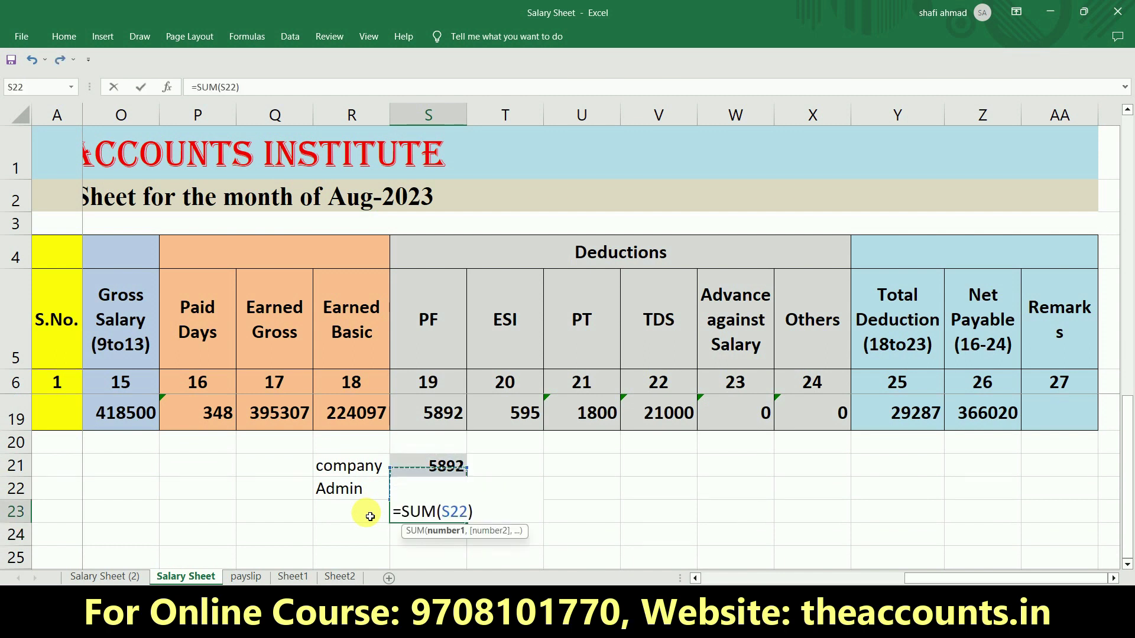
key(shift+Up)
key(shift+Up)
key(shift+Up)
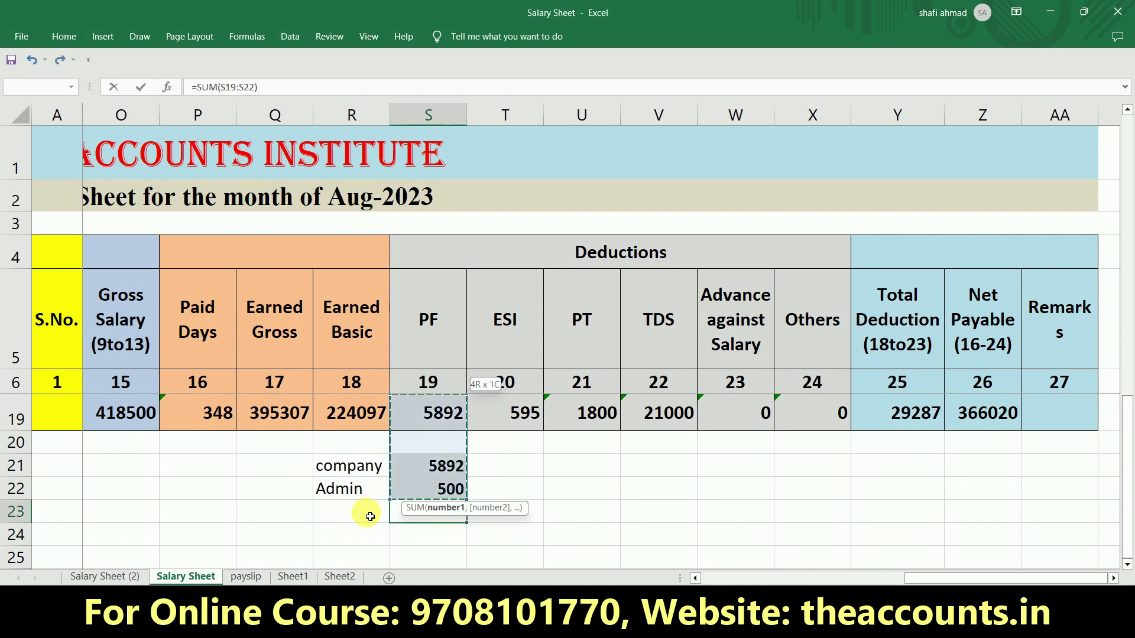
key(Return)
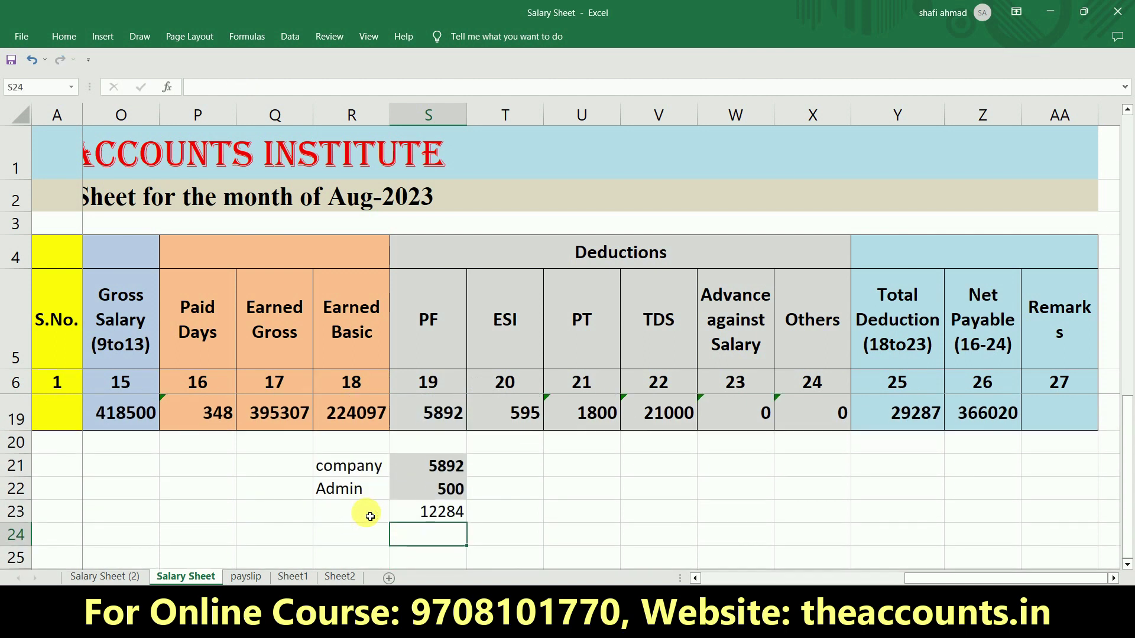
key(Up)
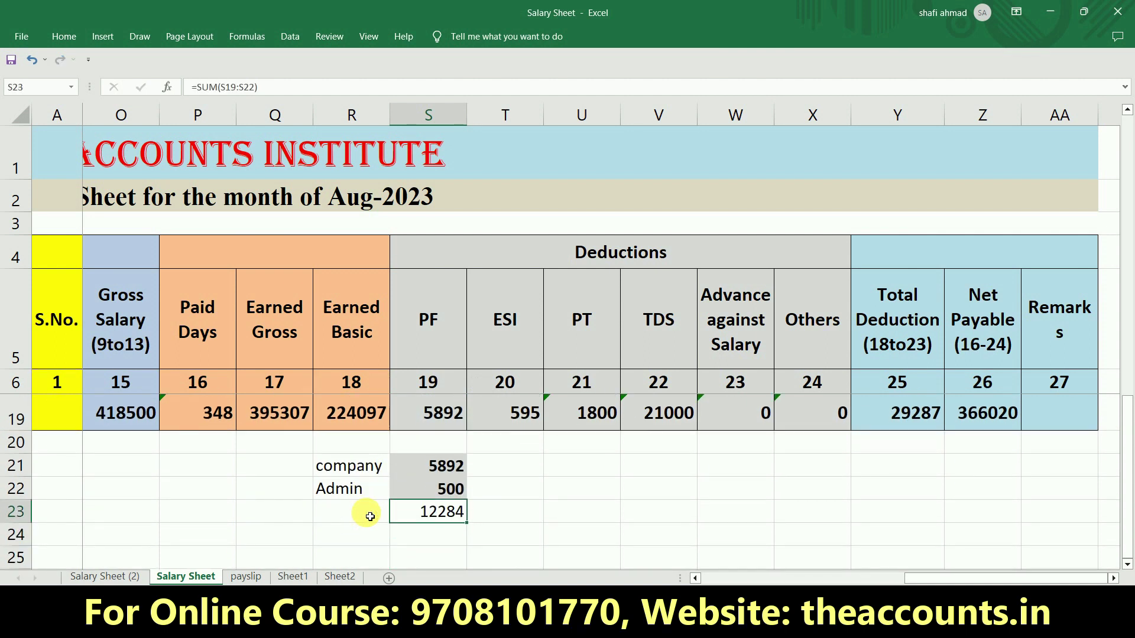
Enter the ESI amounts in the ESI column: 1250 for company in T21 and 0 for Admin in T22
key(Left)
key(Right)
key(Up)
key(Up)
key(Right)
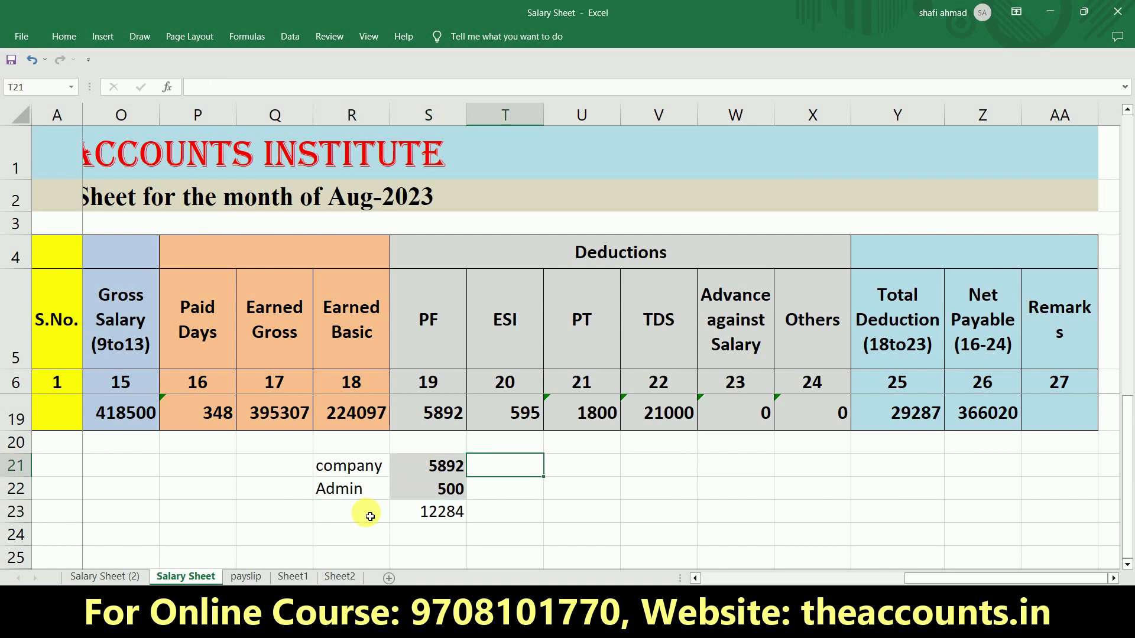
click(519, 422)
click(514, 473)
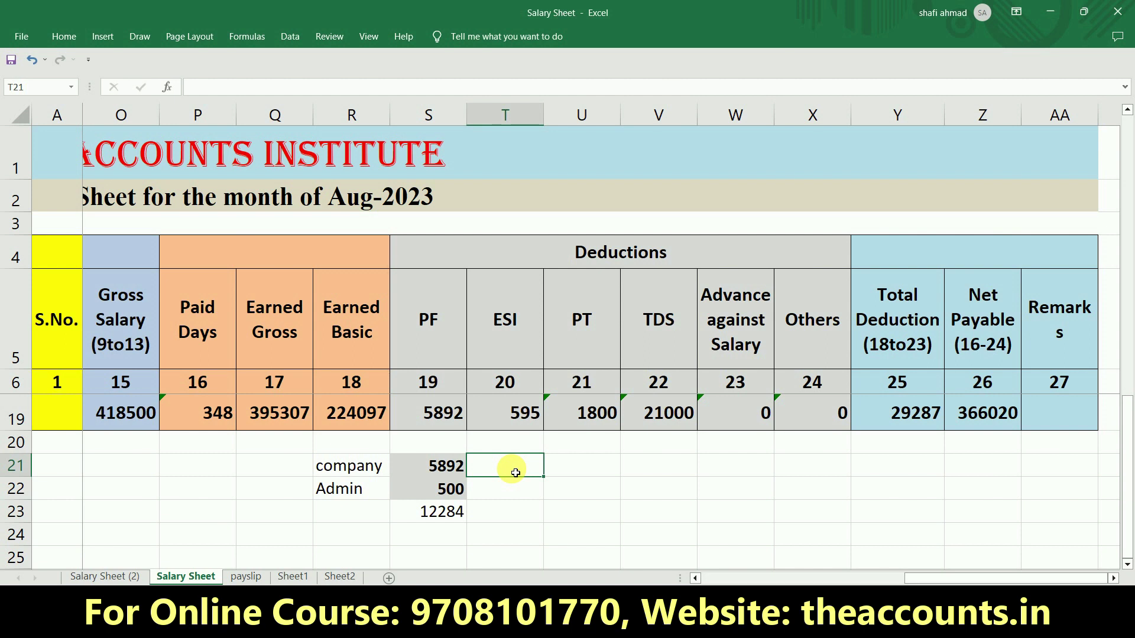
scroll(516, 450, up, 1)
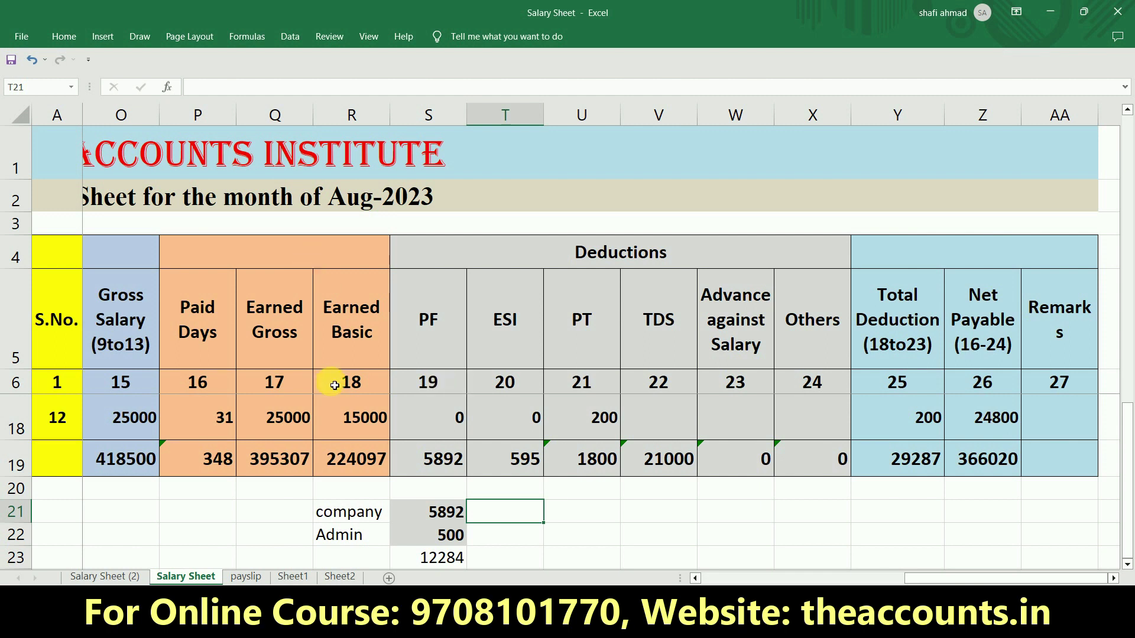
click(522, 539)
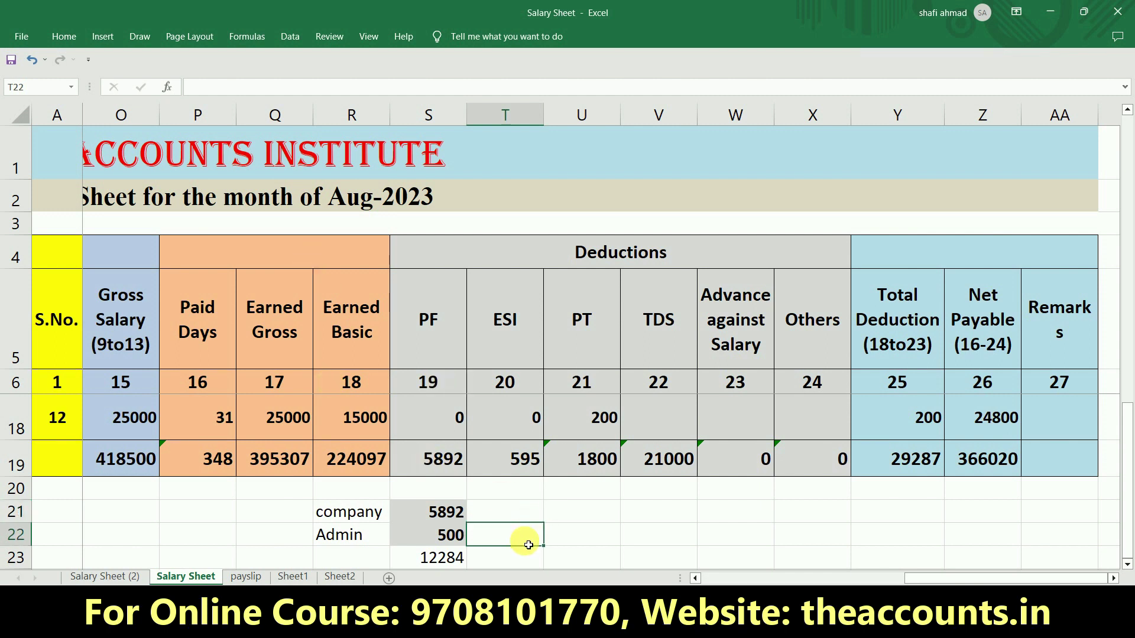
click(529, 511)
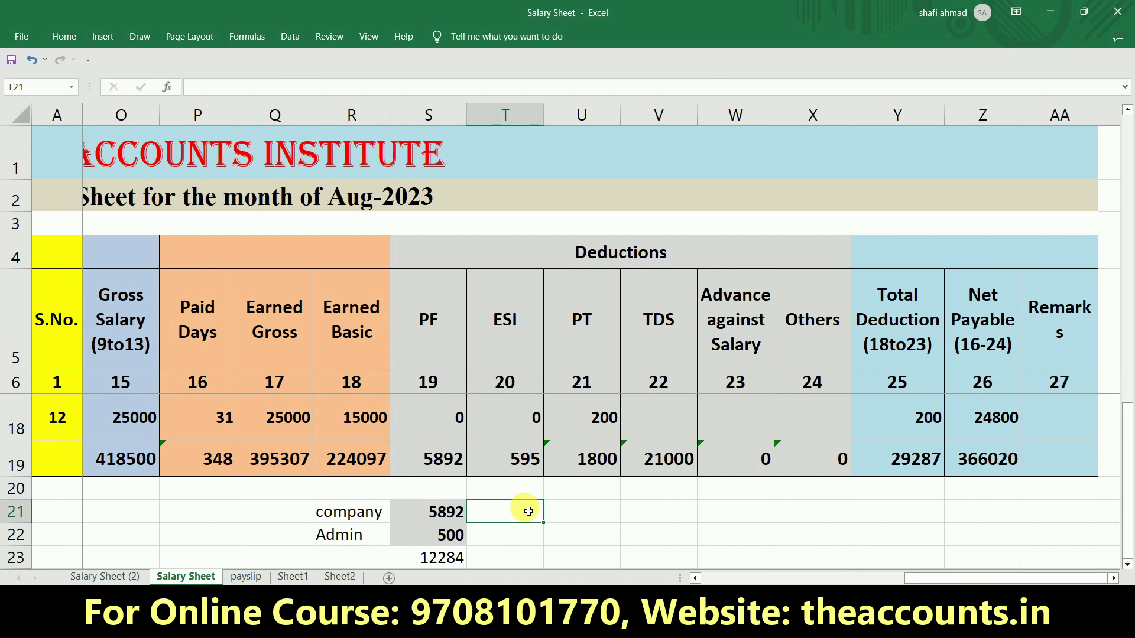
text(1250)
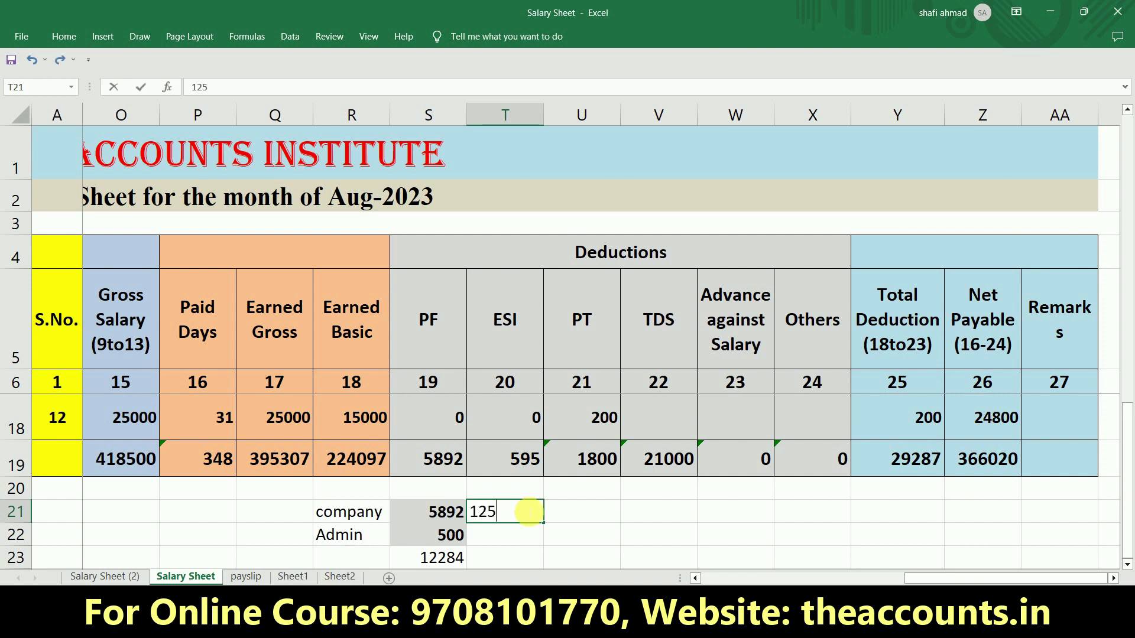
click(490, 545)
text(0)
key(Return)
Fill the PF sum formula from S23 across to T23 to total the ESI amounts
key(Left)
key(shift+Right)
key(ctrl+r)
key(Left)
key(Right)
key(Right)
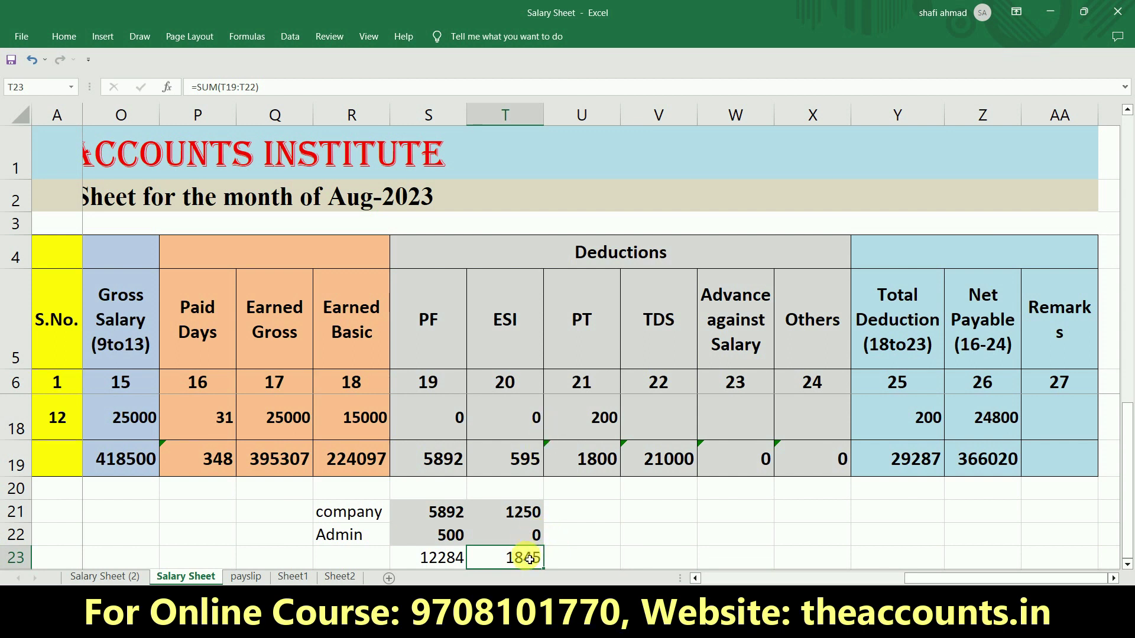
key(Left)
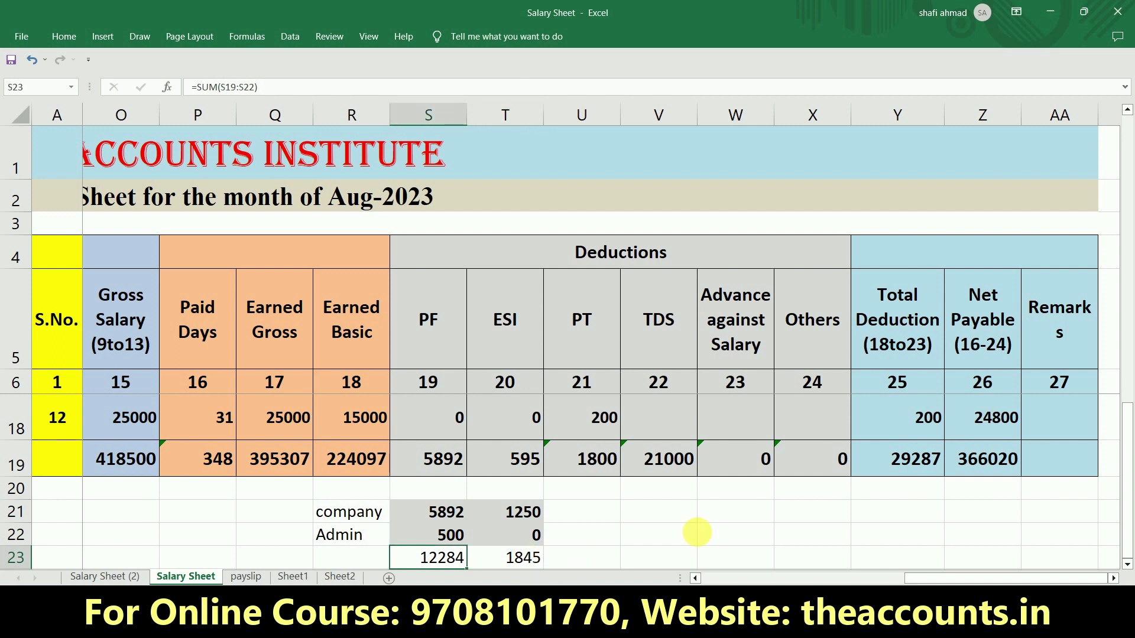
Switch to TallyPrime, change the open payment voucher to a journal voucher and date it 31-Aug-23
key(alt+Tab)
key(alt+Tab)
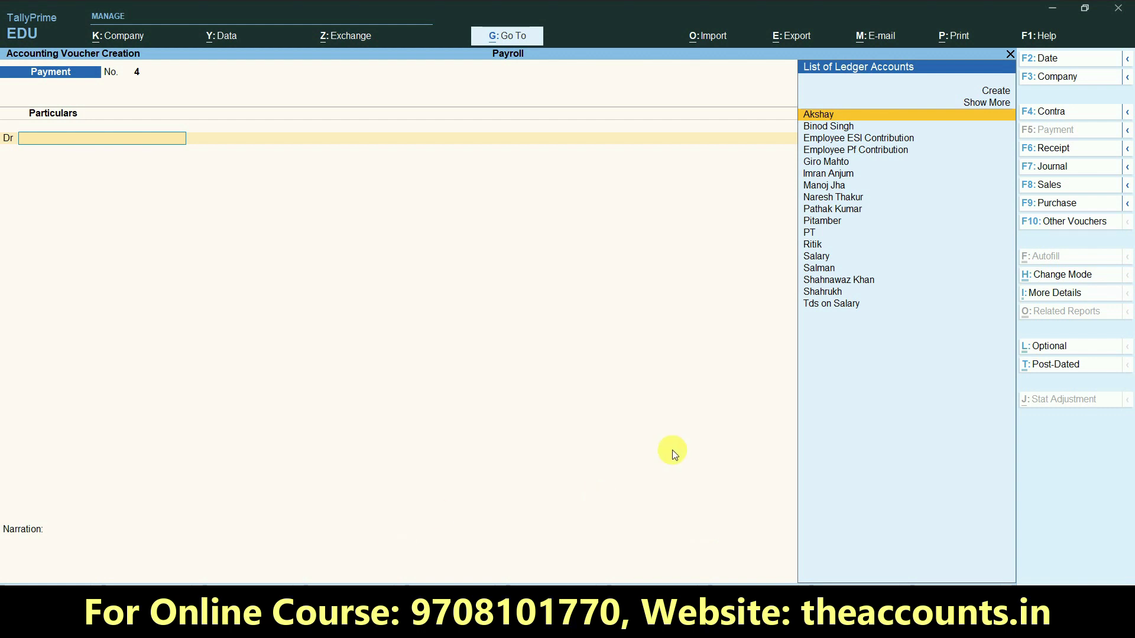
click(1054, 170)
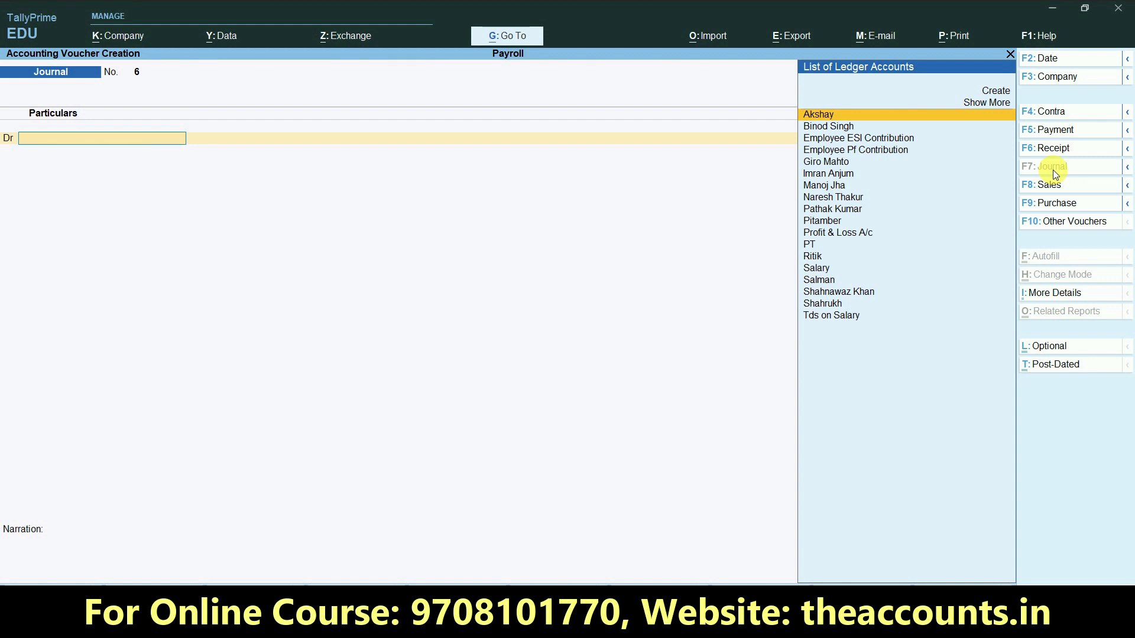
key(alt+Tab)
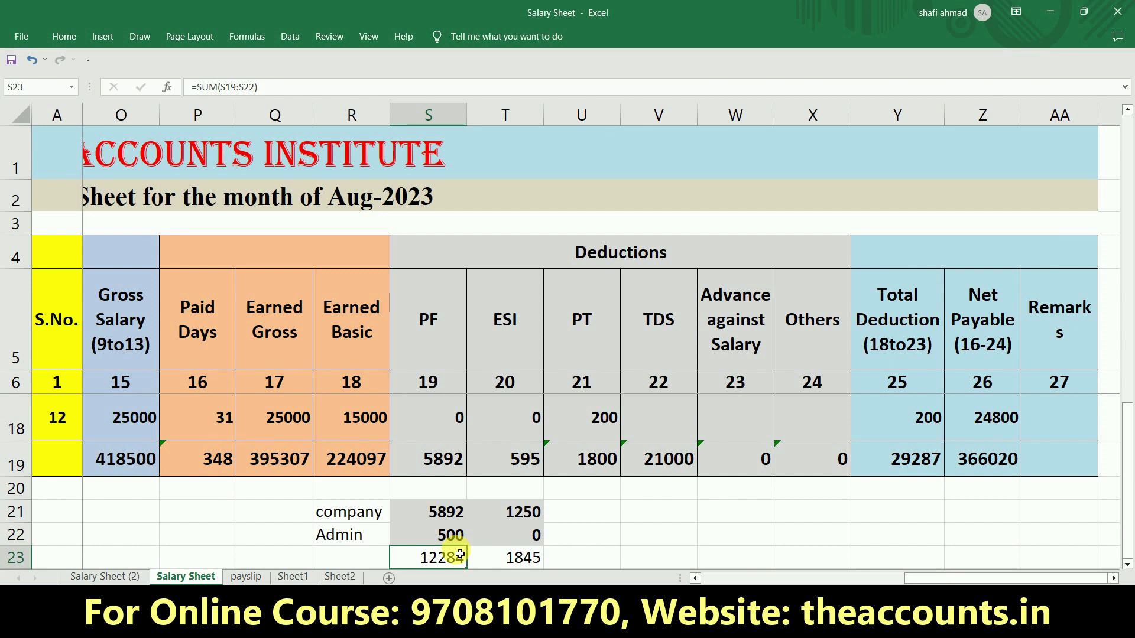
key(alt+Tab)
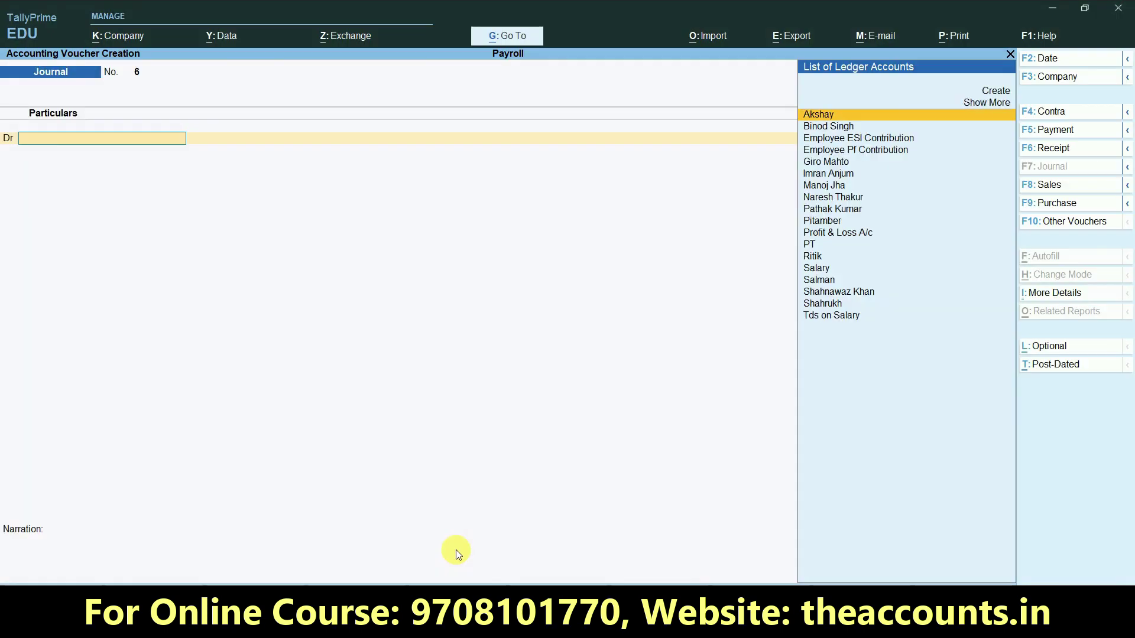
click(1058, 63)
text(31.8)
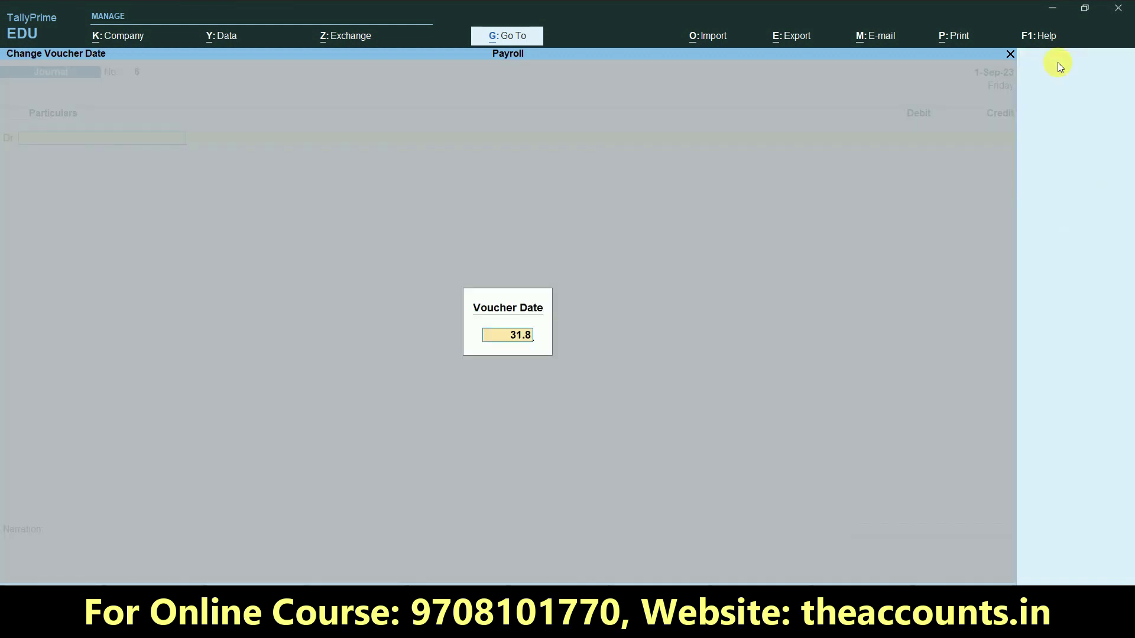
key(Return)
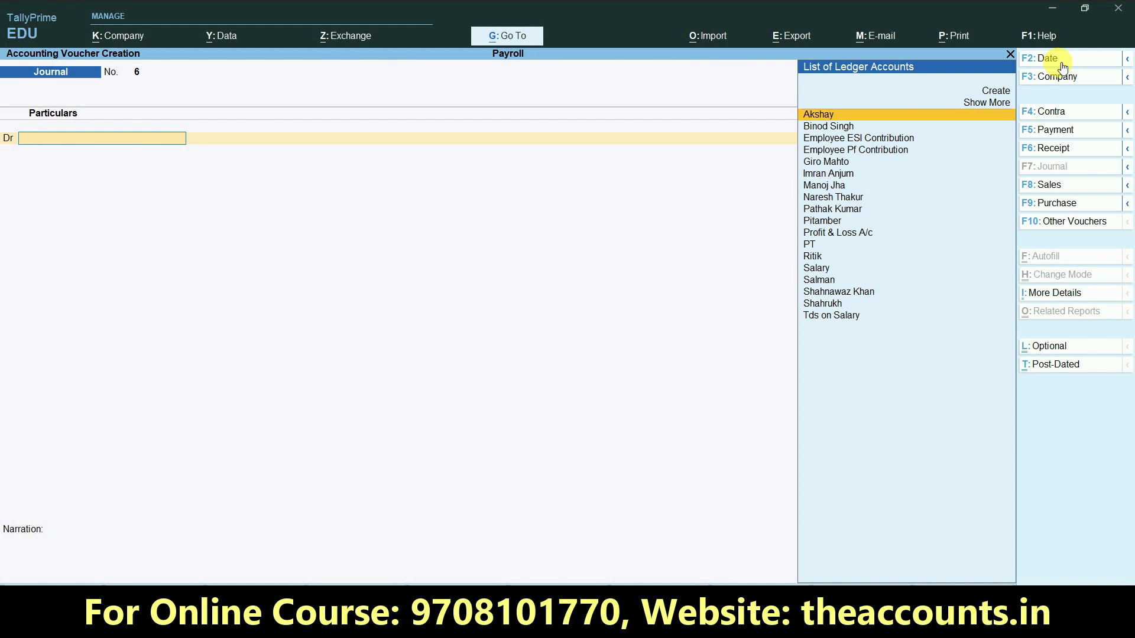
Debit 5,892 to the Employee Pf Contribution ledger in the journal voucher
text(Emp)
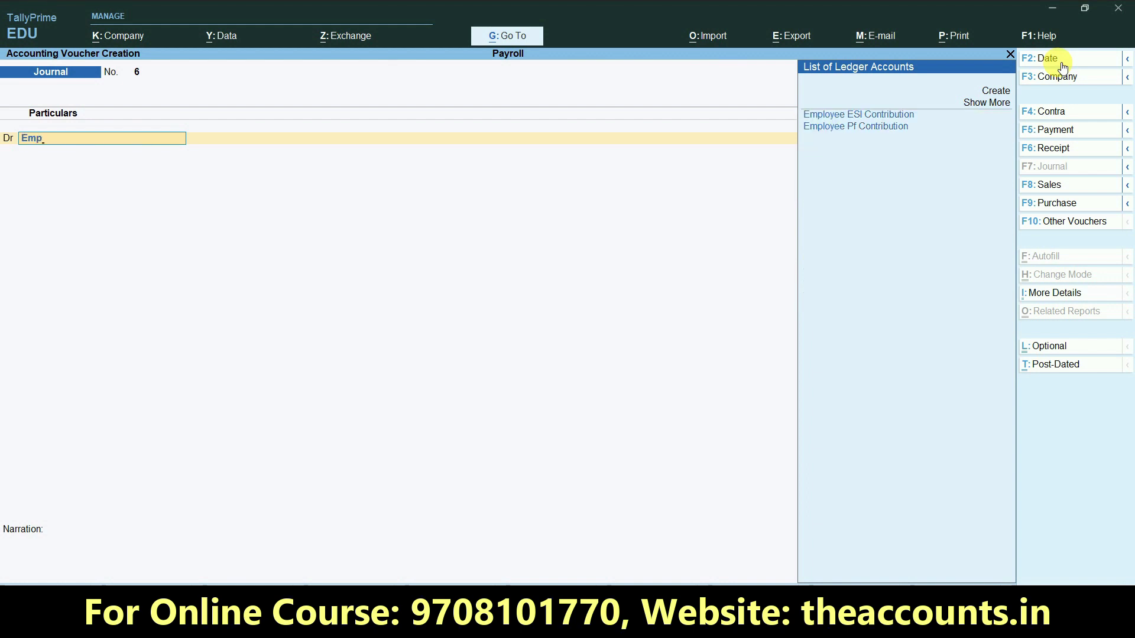
key(Down)
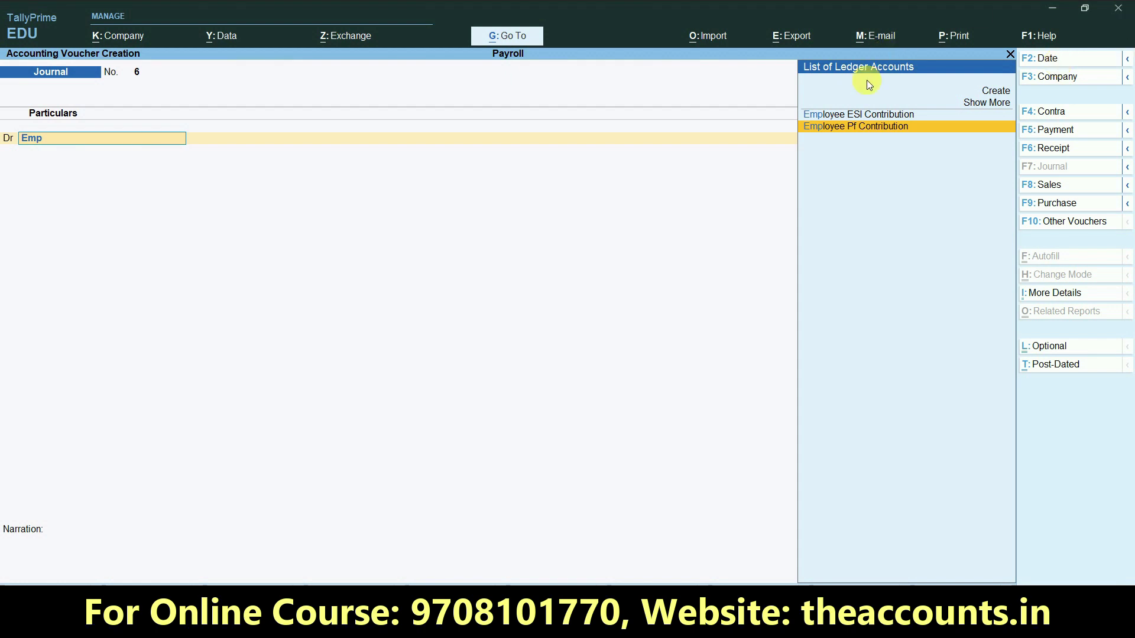
click(863, 135)
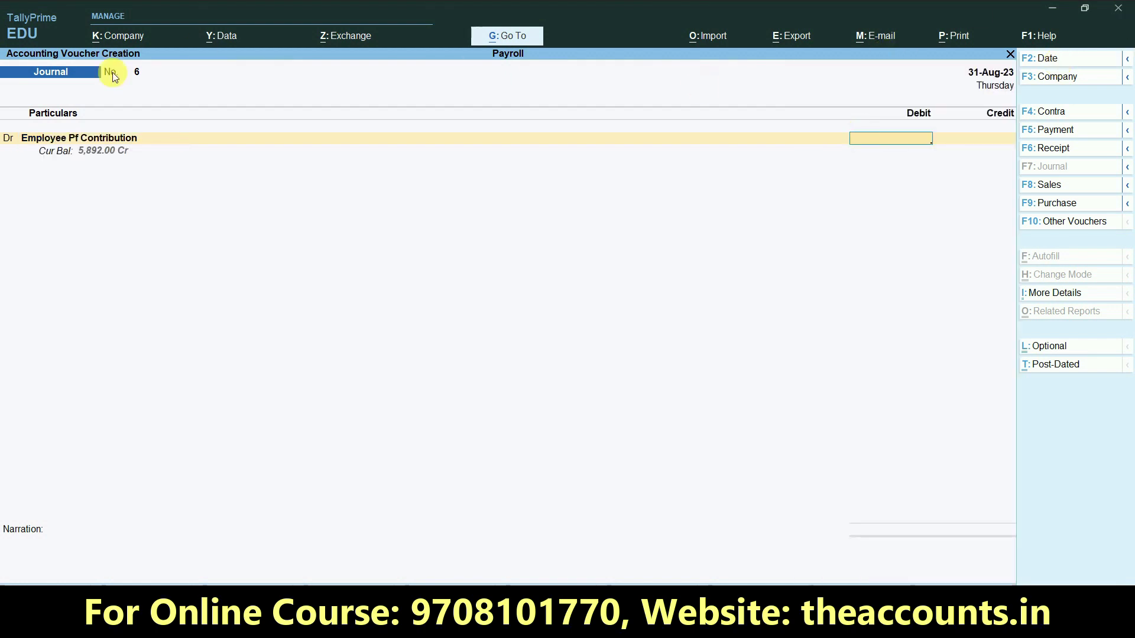
key(ctrl)
text(5892)
key(Return)
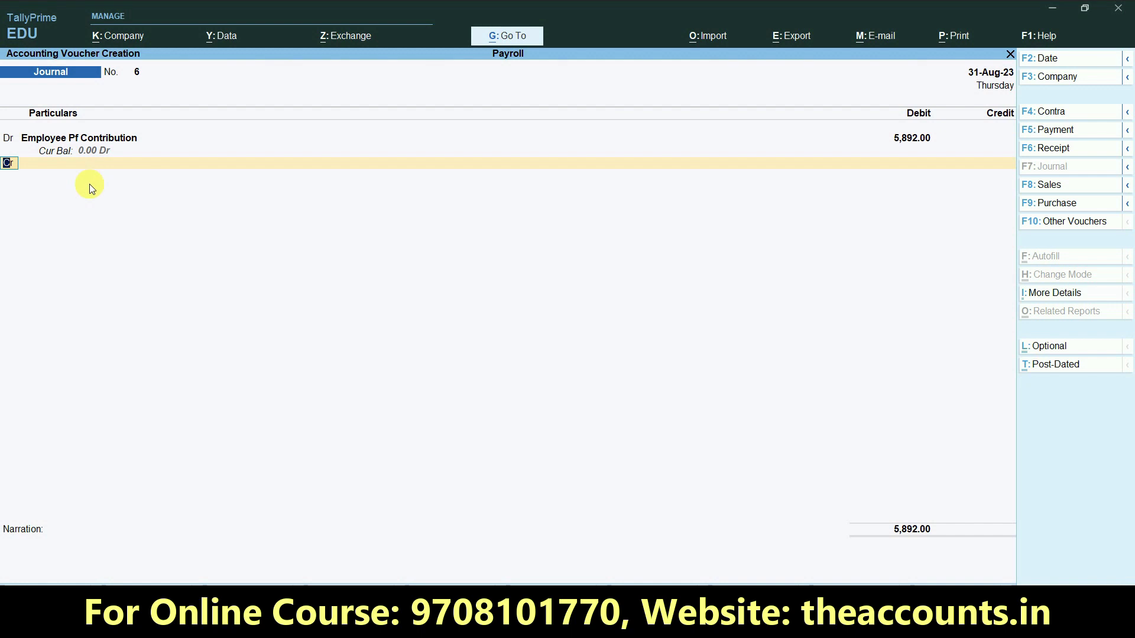
On a second debit line, create and select a new ledger named Company PF Contribution under Indirect Expenses
text(d)
key(Return)
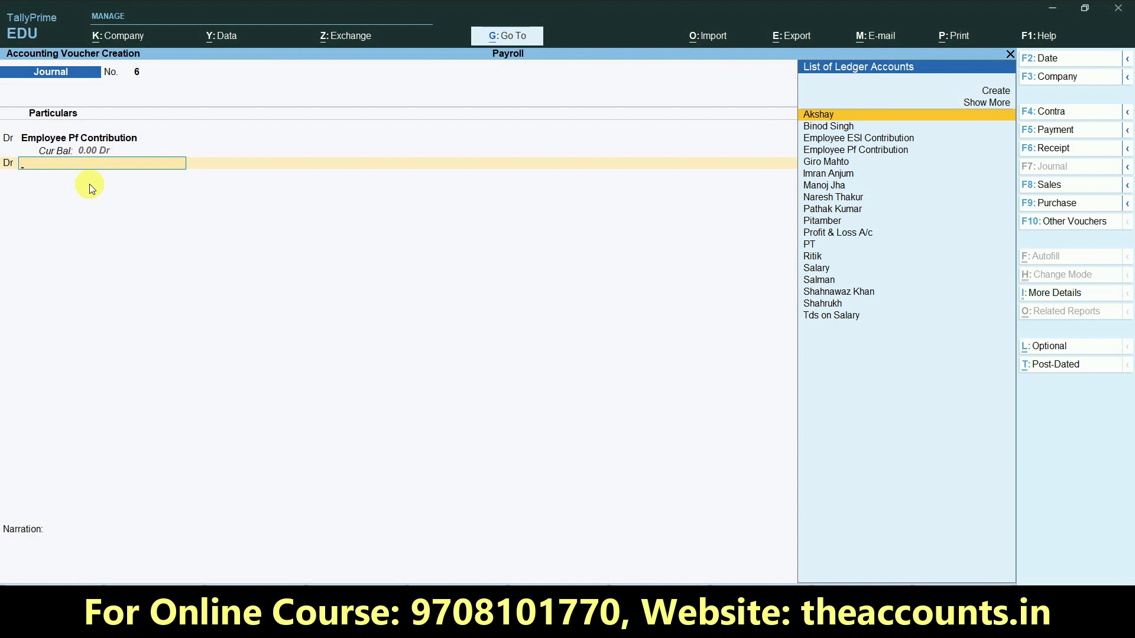
key(alt+c)
text(Compna)
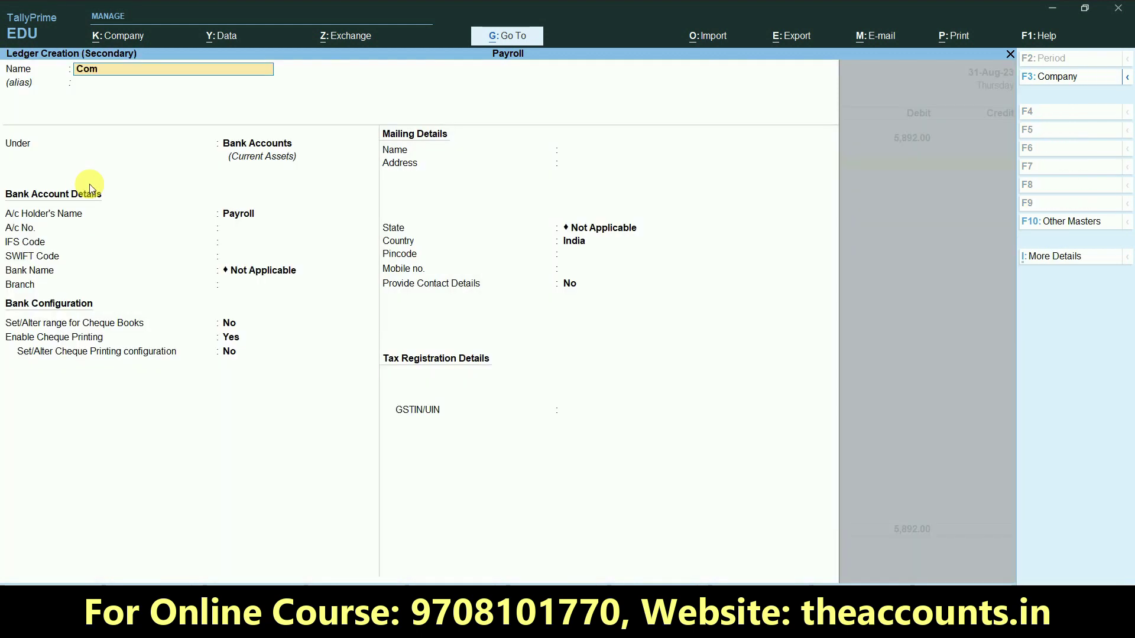
key(BackSpace)
key(BackSpace)
text(any PF Contribution)
key(Return)
text(Ind)
key(Down)
key(Down)
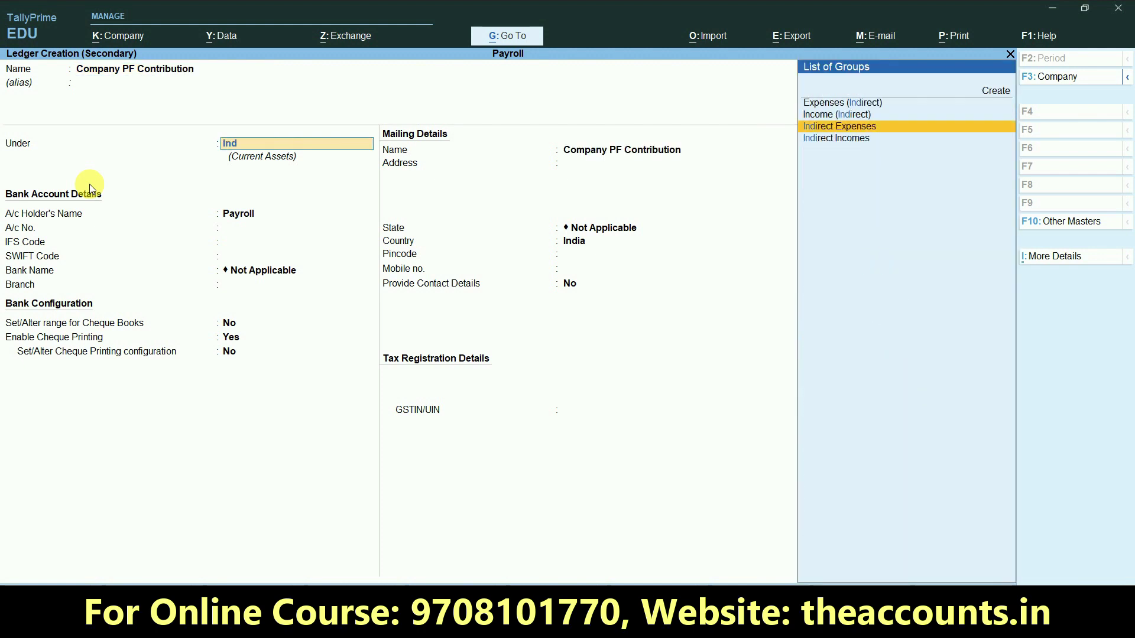
key(Return)
key(Return)
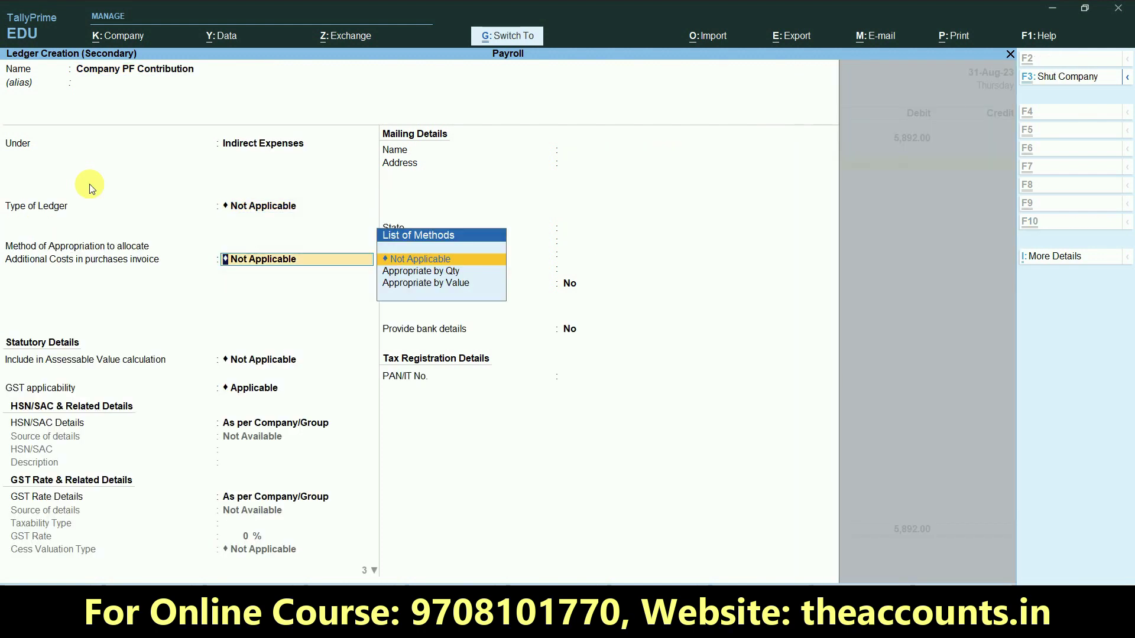
key(ctrl+a)
Debit 5,892 to Company PF Contribution and start a third debit line
text(5892)
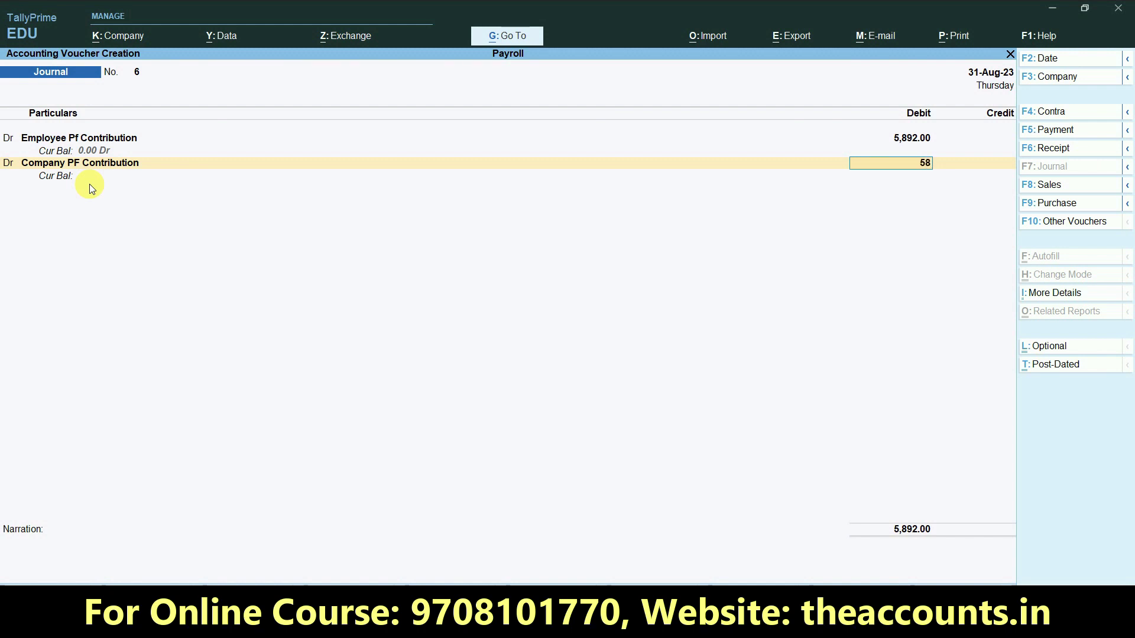
key(Return)
key(d)
key(Return)
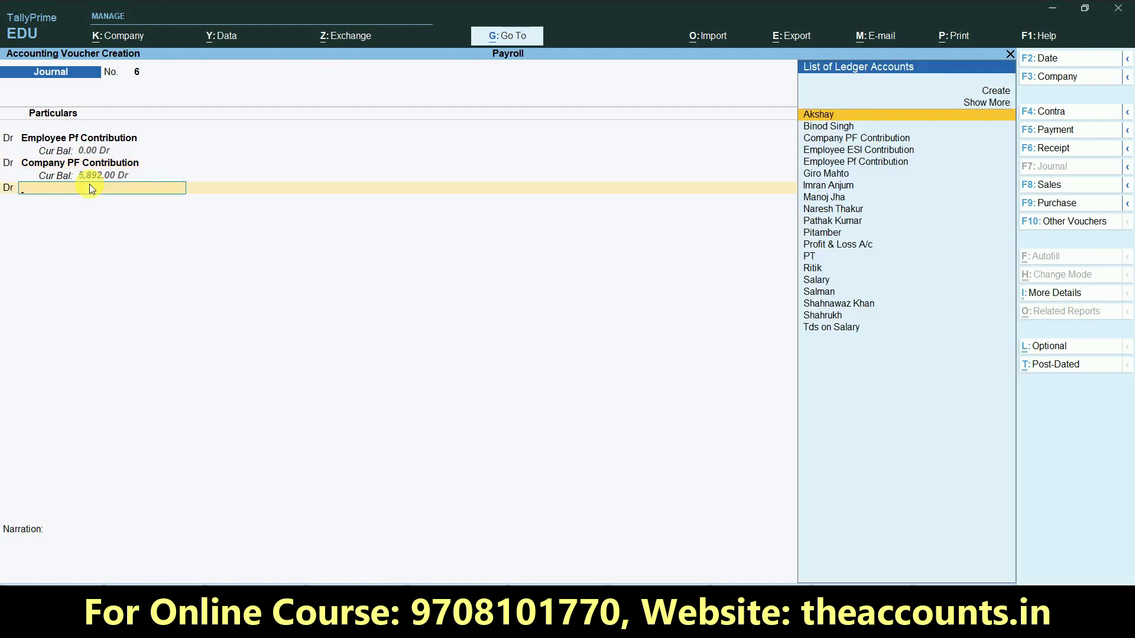
Create the ledger Admin Charges under Indirect Expenses and debit 500 to it on the journal's third line
key(alt+c)
text(Admin Charges)
key(Return)
key(Return)
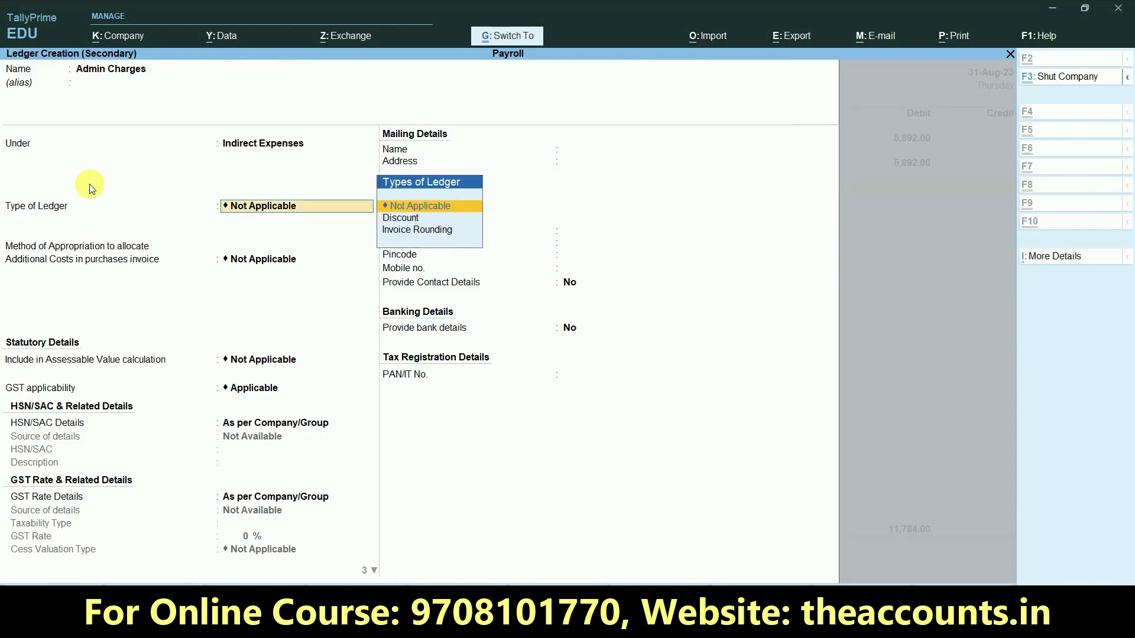
key(ctrl+a)
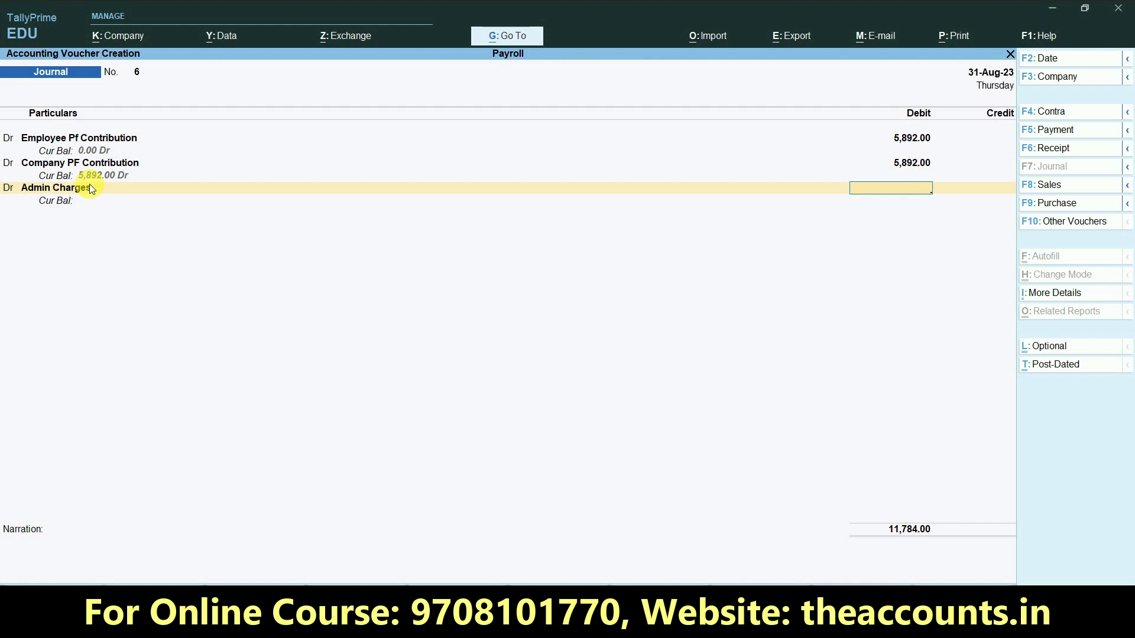
text(500)
key(Return)
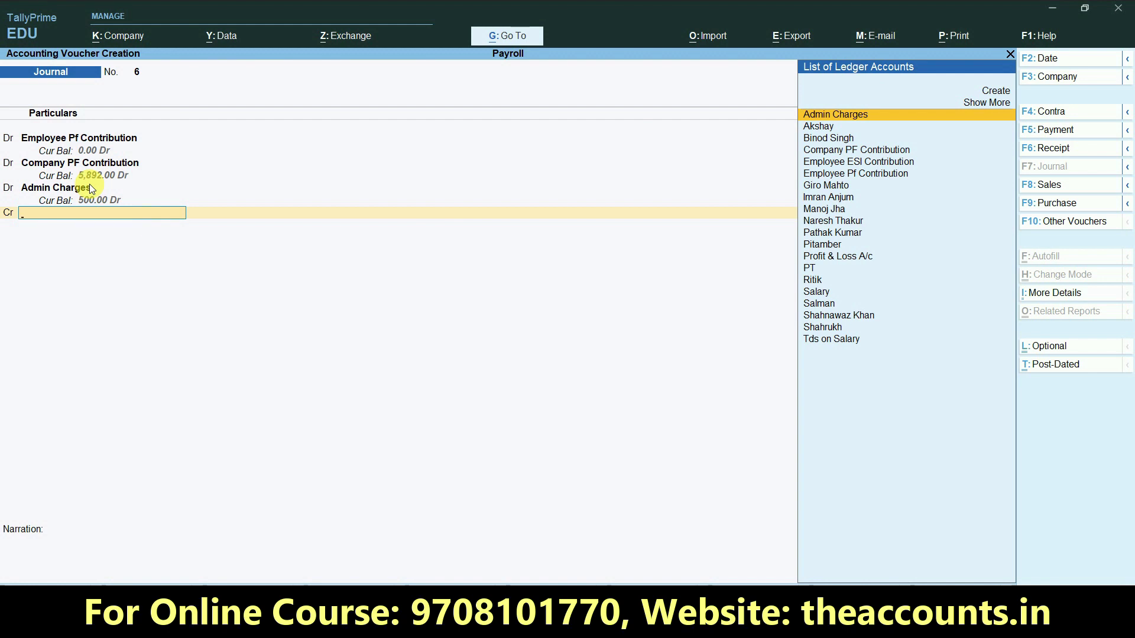
Create a ledger named PF Payable under Current Liabilities and select it on the journal's credit line
key(alt+c)
text(PF Payable)
key(Return)
text(Cur)
key(Down)
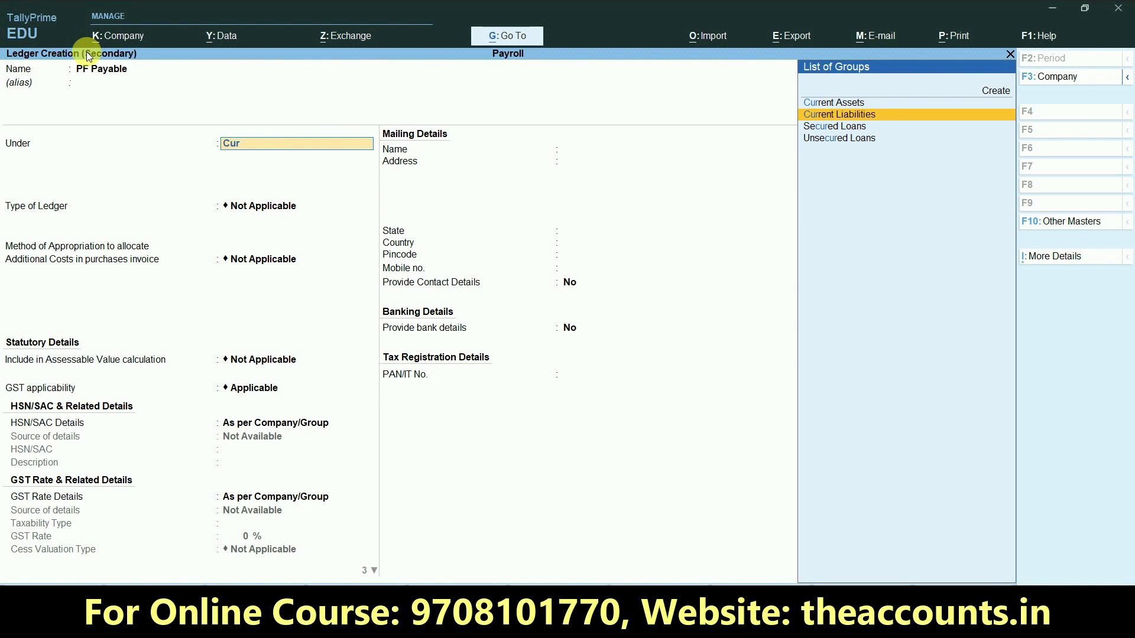
key(Return)
key(ctrl+a)
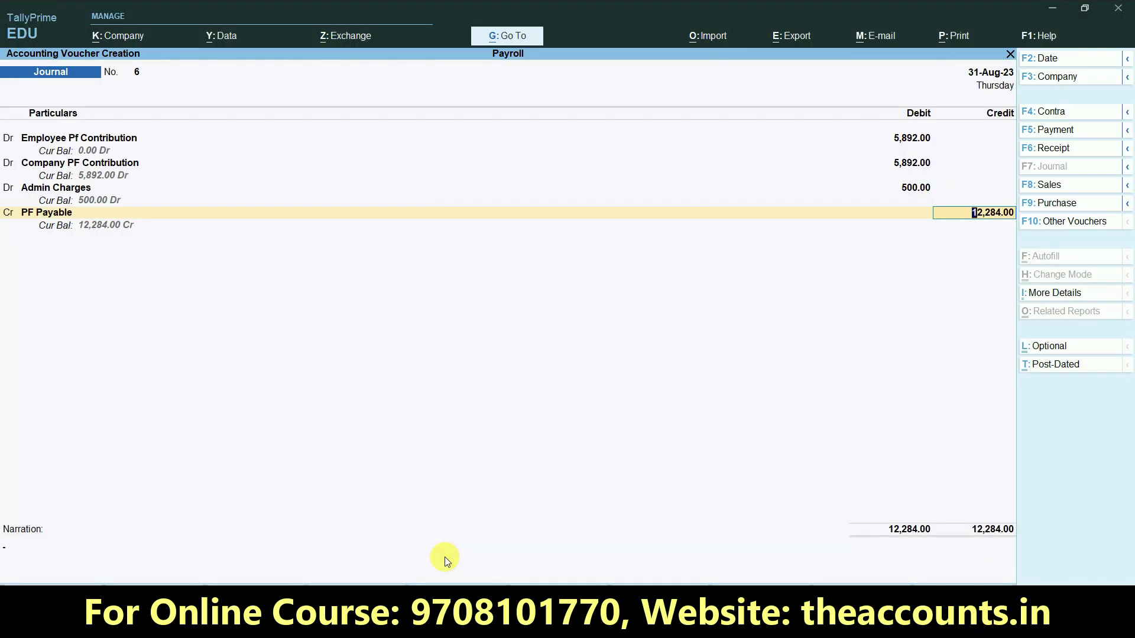
Accept the 12,284 credit to PF Payable and save the PF journal voucher without a narration
key(Return)
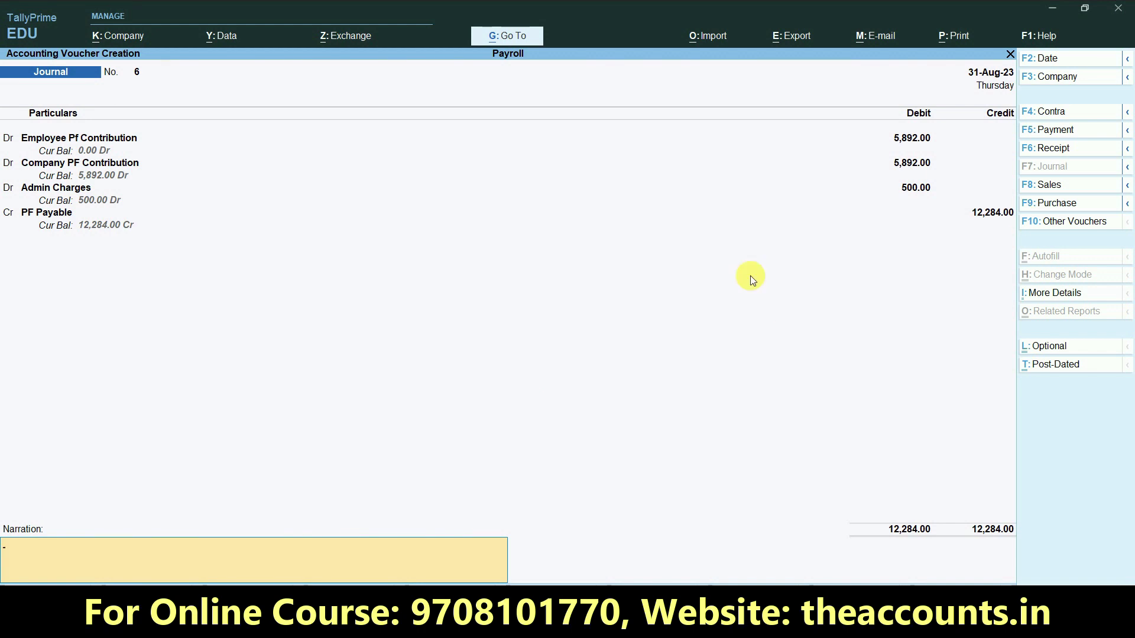
key(Return)
key(Return)
Switch to the Excel salary sheet and check the company's ESI contribution in the ESI column
key(alt+Tab)
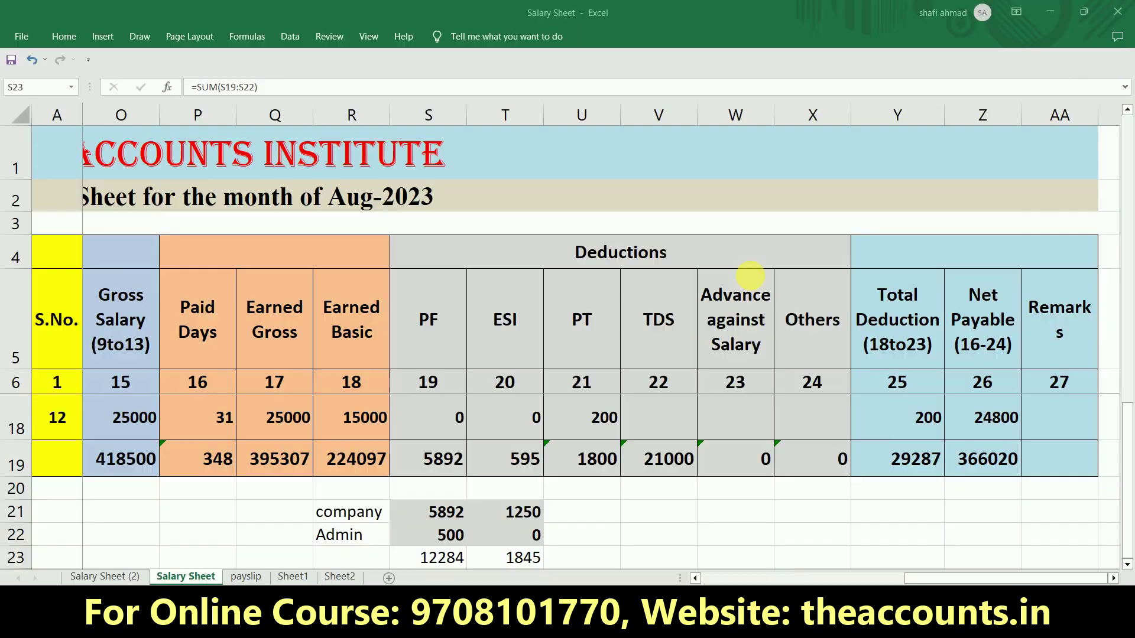
key(Right)
key(Up)
key(Up)
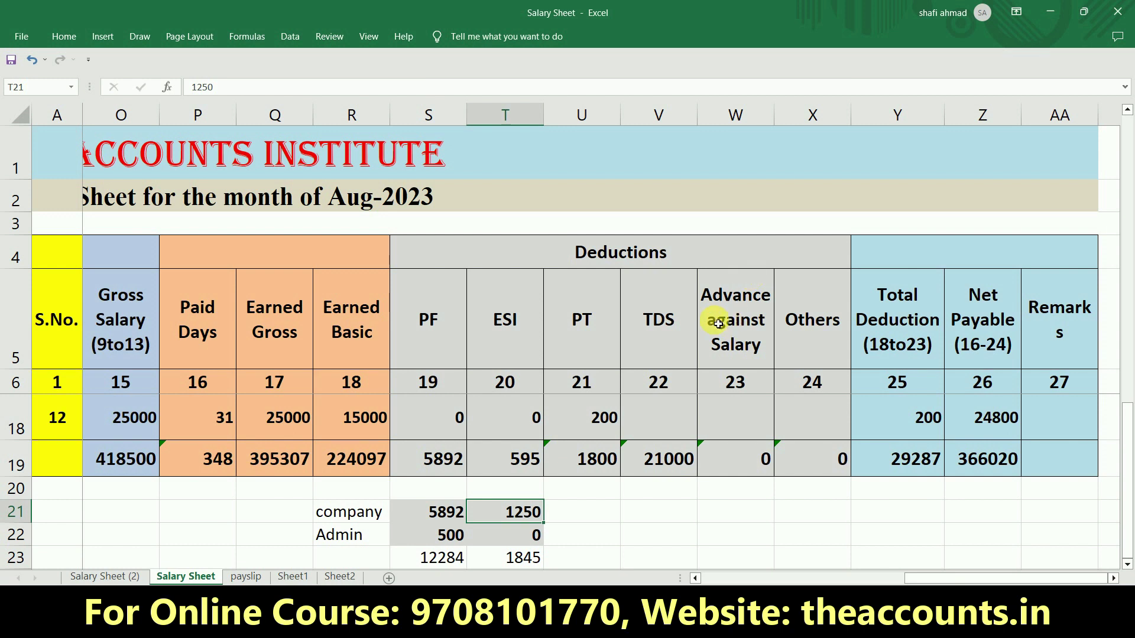
Switch back to TallyPrime and debit 595 to Employee ESI Contribution in the new journal voucher, starting a second debit line
key(alt+Tab)
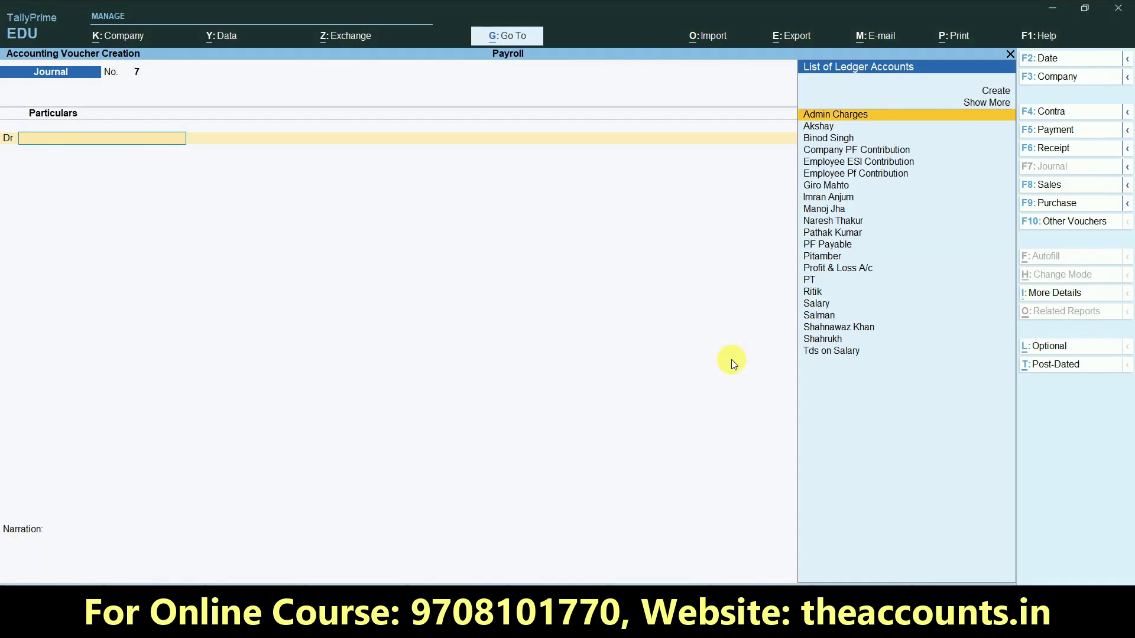
text(Esi)
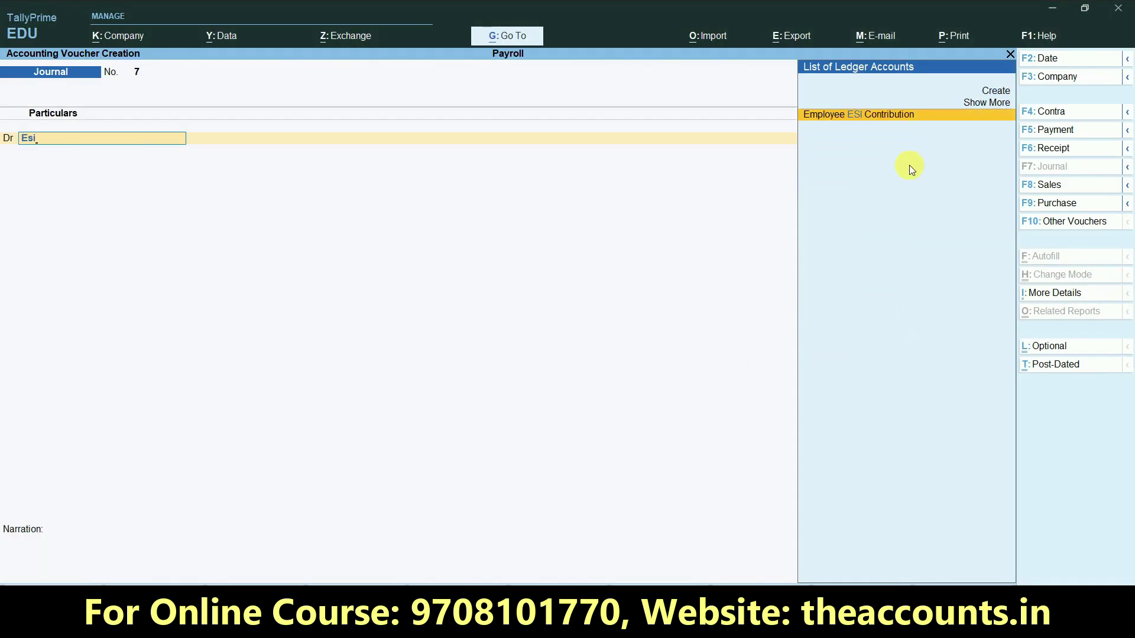
click(808, 113)
text(595)
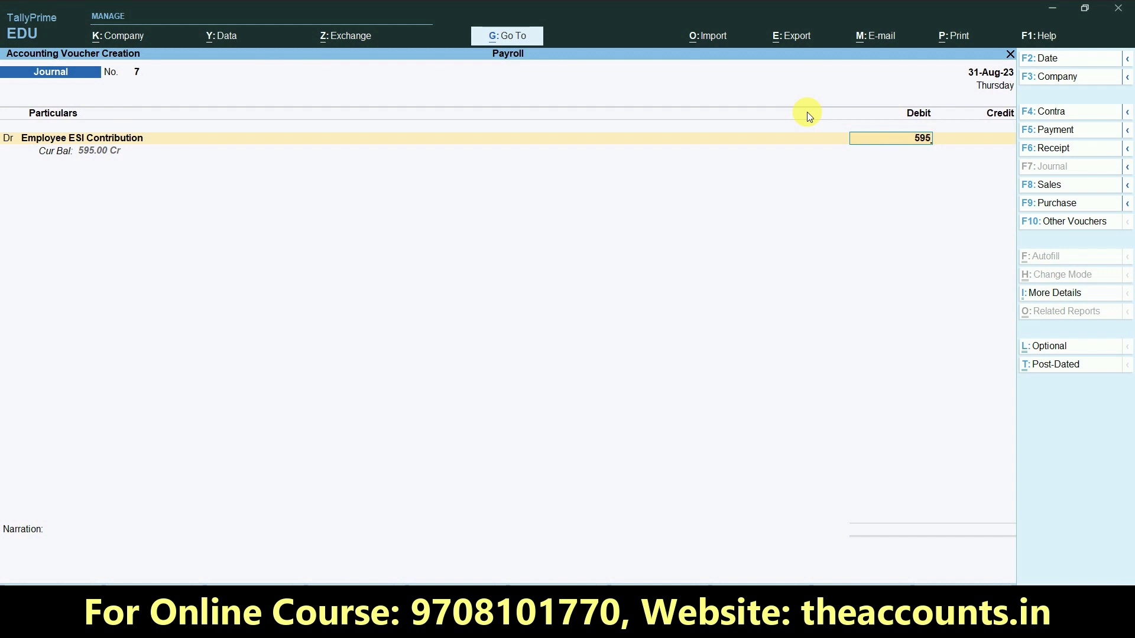
key(Return)
key(Return)
Create a ledger named Company ESI Contribution under Indirect Expenses for the second debit line
key(alt+c)
text(Company)
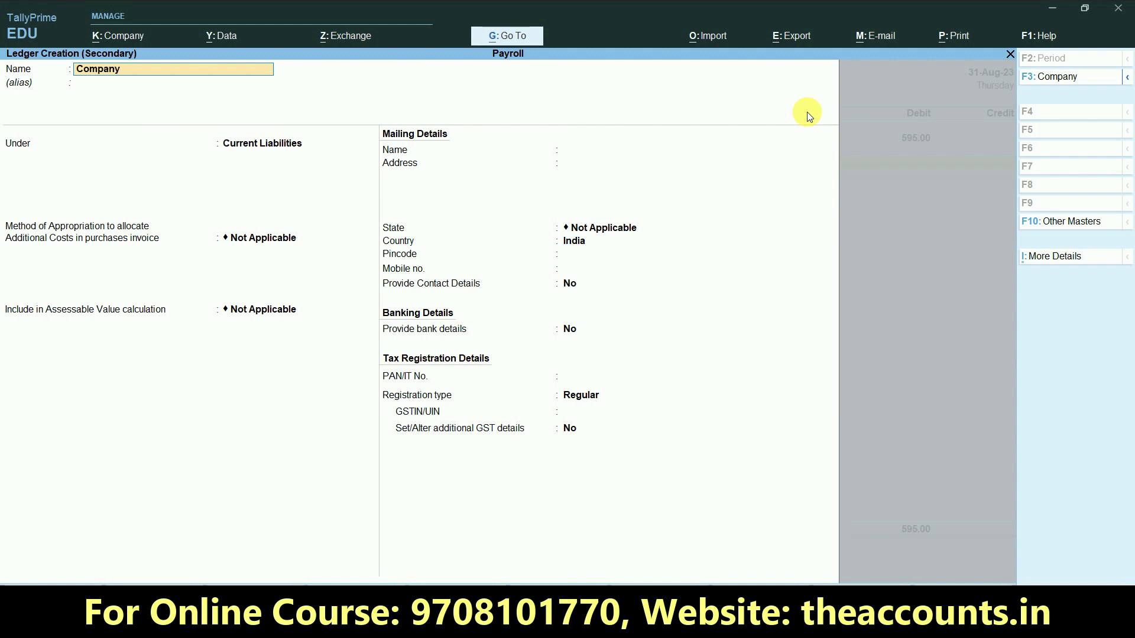
text( ESI Contribution)
key(Return)
text(Ind)
key(Return)
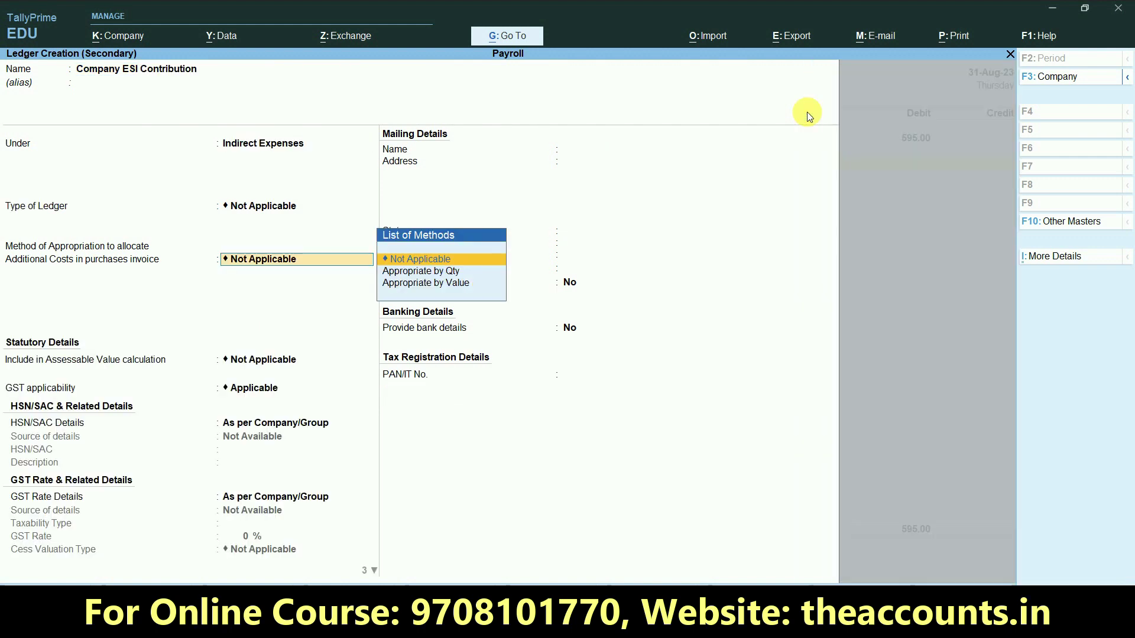
key(ctrl+a)
Check the company ESI amount in the Excel sheet, debit 1,250 to Company ESI Contribution in TallyPrime and start the credit line
key(alt+Tab)
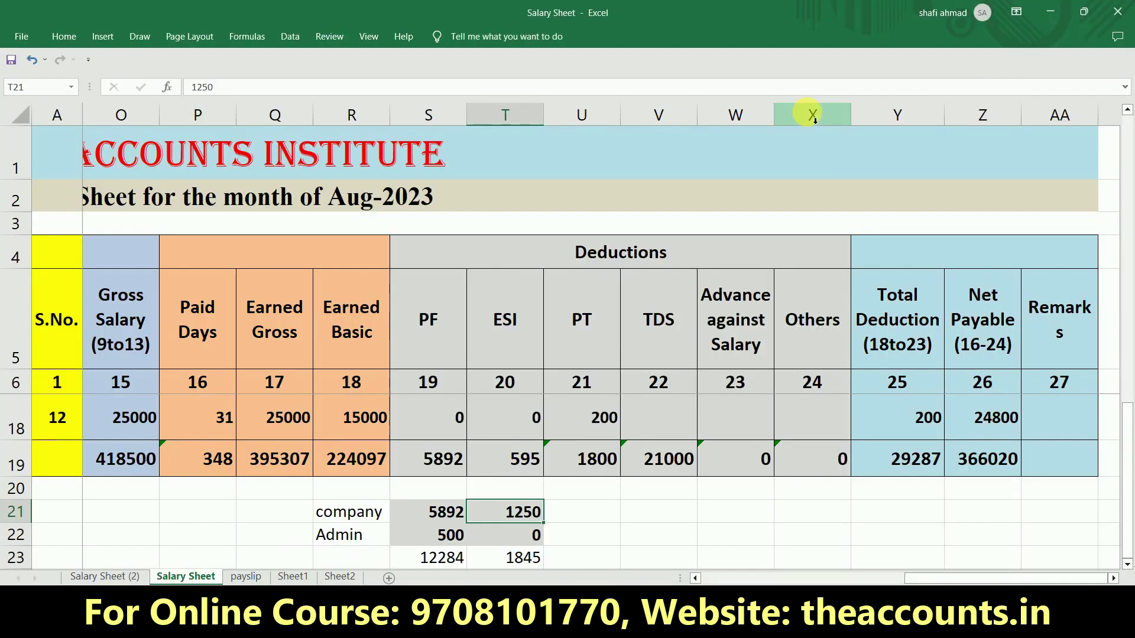
key(alt+Tab)
text(1,250)
key(Return)
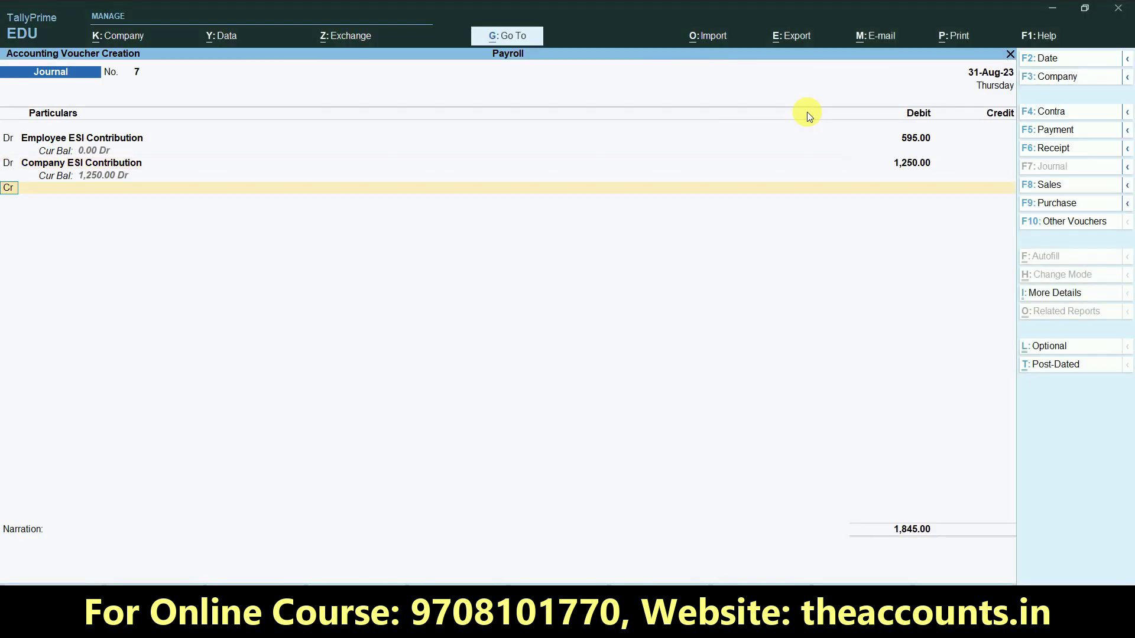
key(Return)
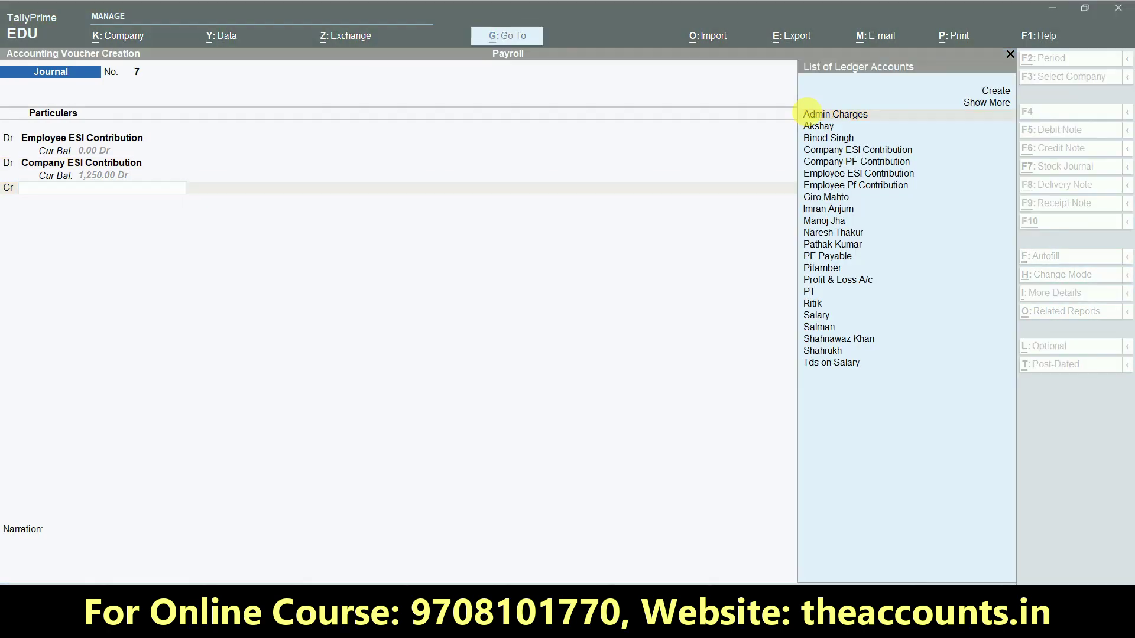
Switch to the Excel salary sheet and check the ESI admin charge and the total ESI amount
key(alt+Tab)
click(525, 536)
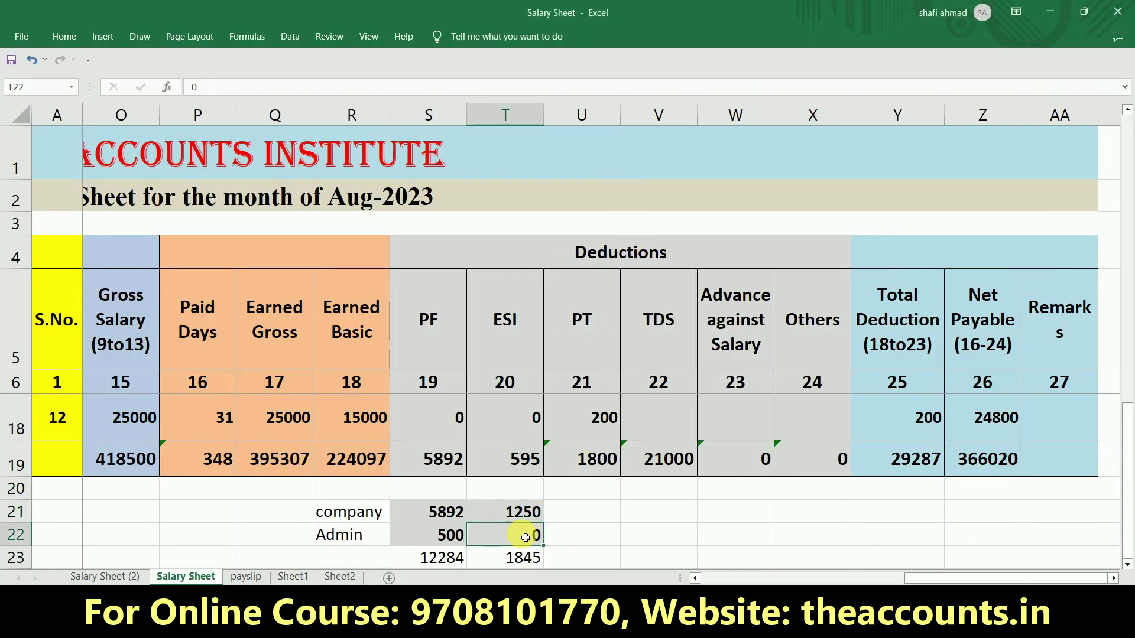
click(525, 558)
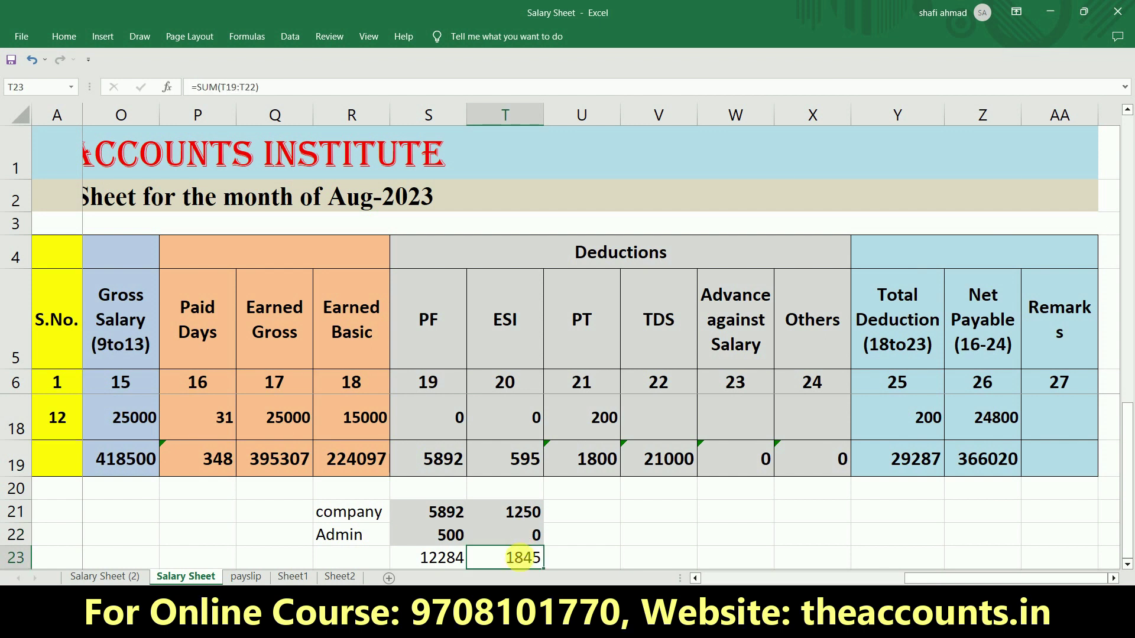
Switch back to TallyPrime and create a ledger named ESI Payable under Current Liabilities for the journal's credit line
key(alt+Tab)
key(alt+c)
text(ESI )
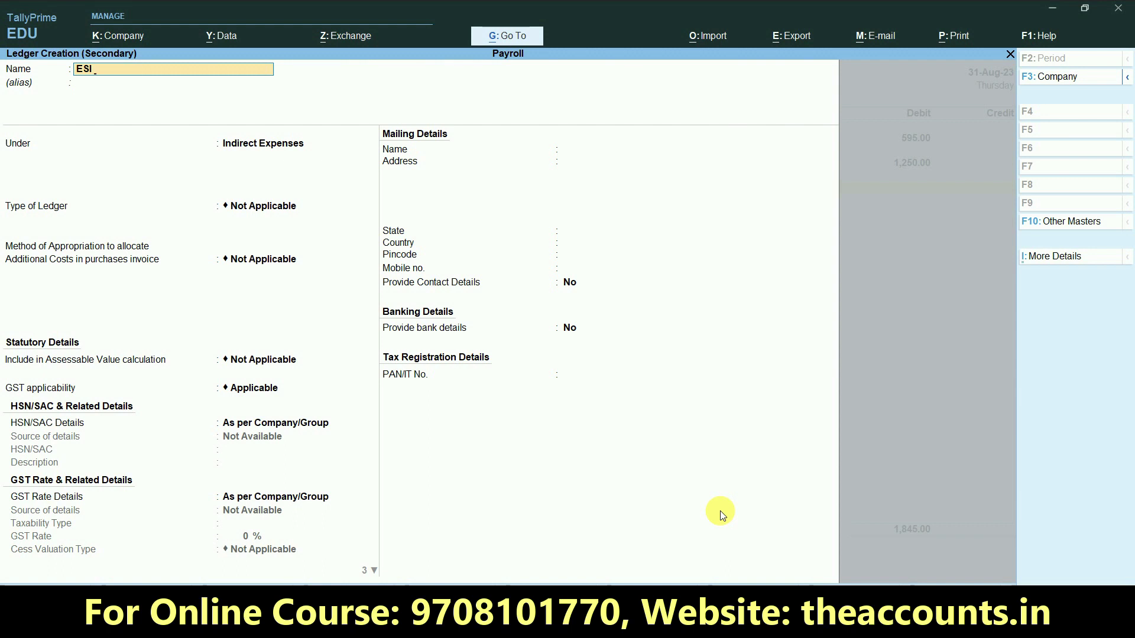
text(Pauable)
key(Return)
text(Cur)
key(Down)
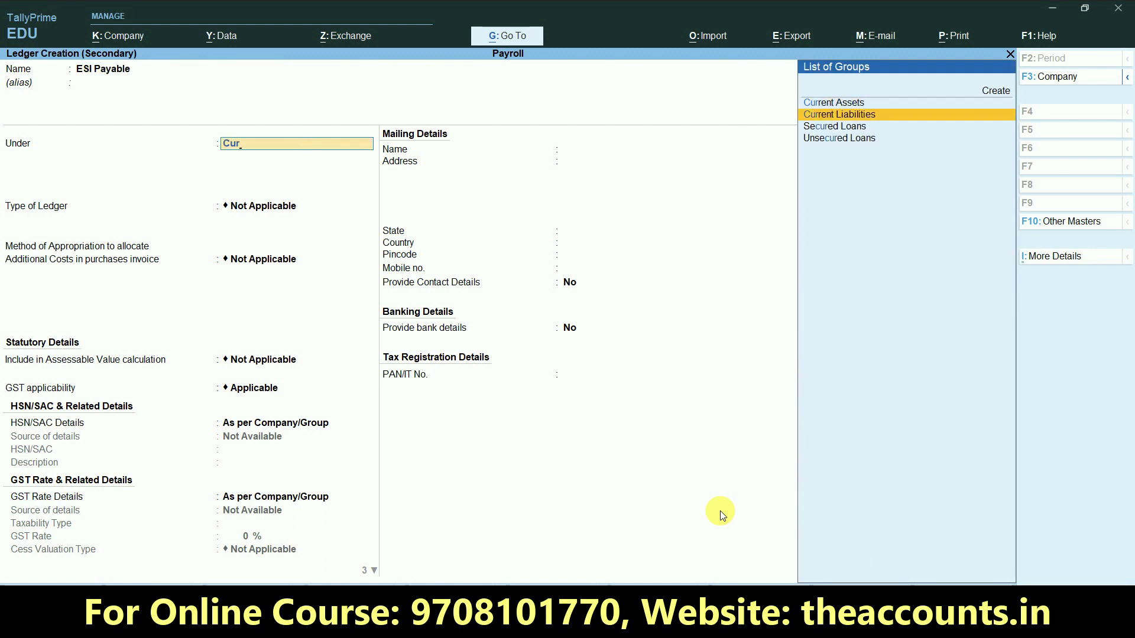
key(Return)
key(ctrl+a)
Accept the 1,845 credit to ESI Payable and save the ESI journal voucher without a narration
key(Return)
key(Return)
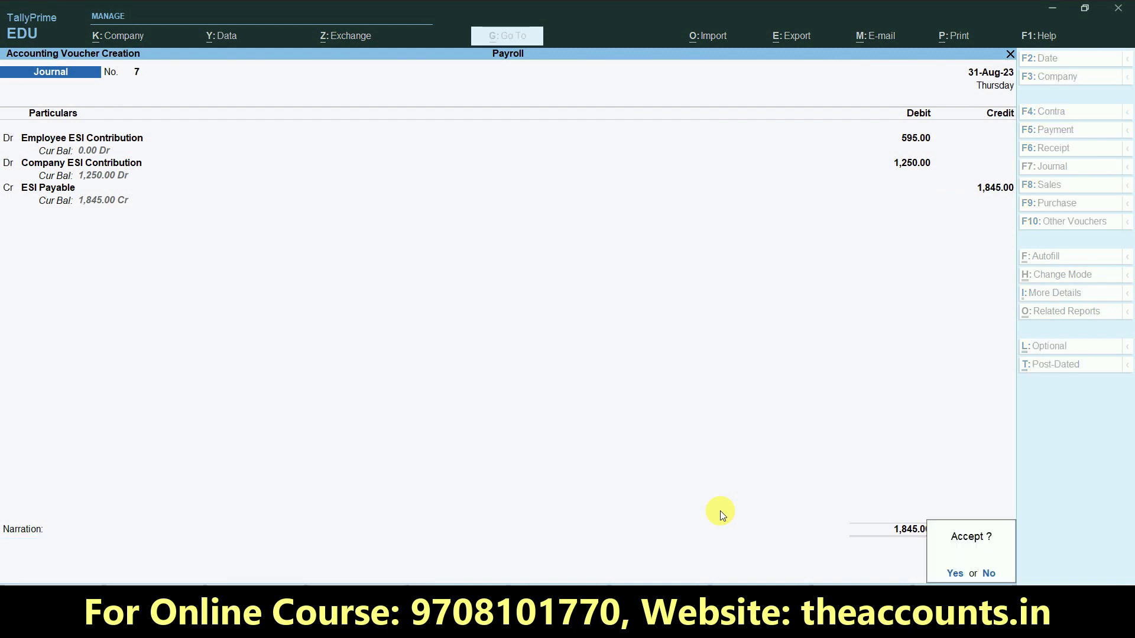
key(Return)
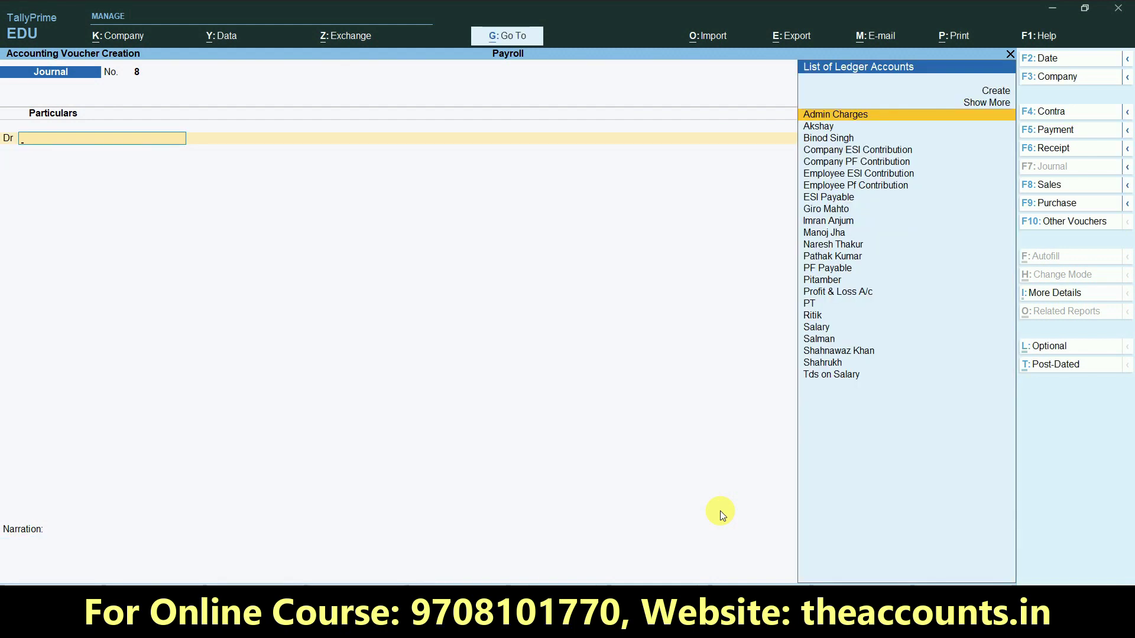
Leave voucher entry and open the Profit & Loss A/c to examine the salary, PF, ESI and admin expense entries
key(Escape)
key(Escape)
key(Escape)
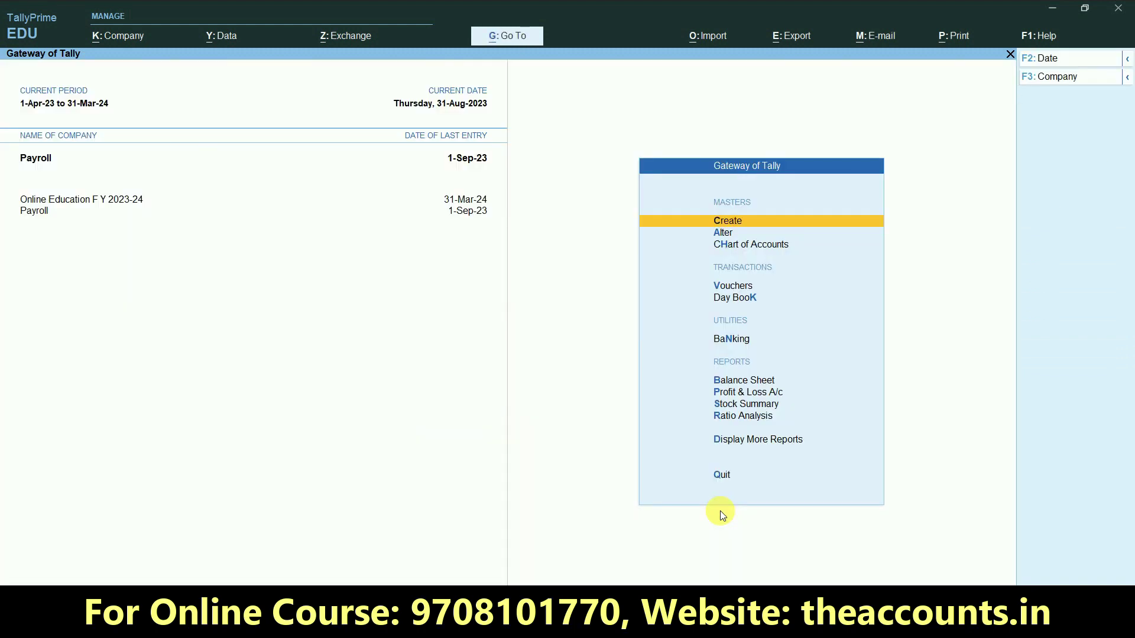
key(p)
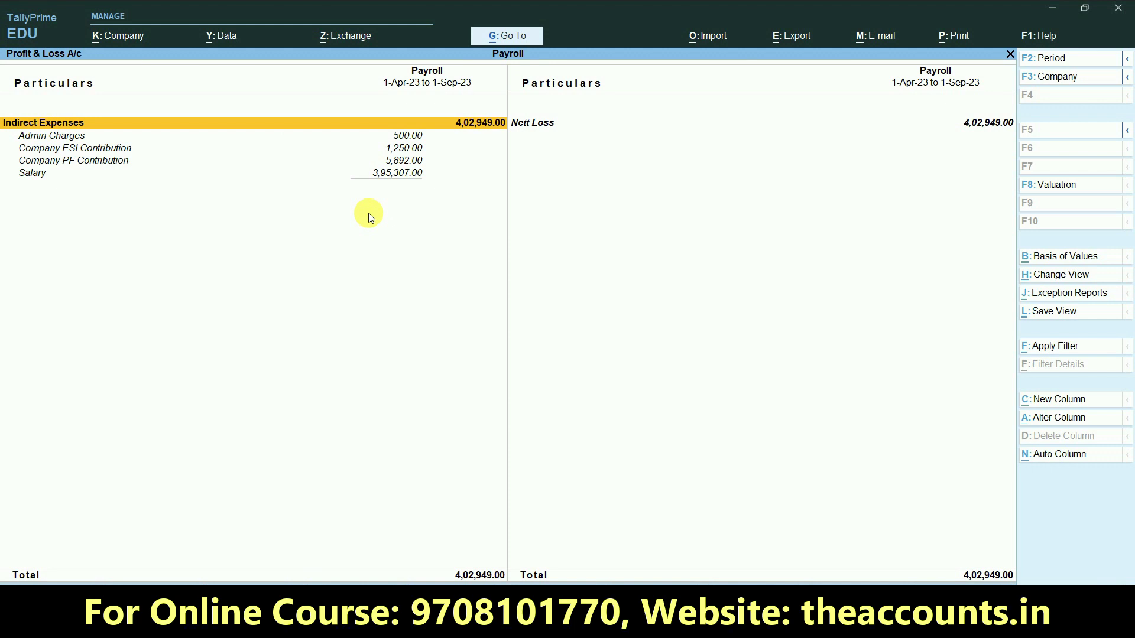
key(Down)
key(Down)
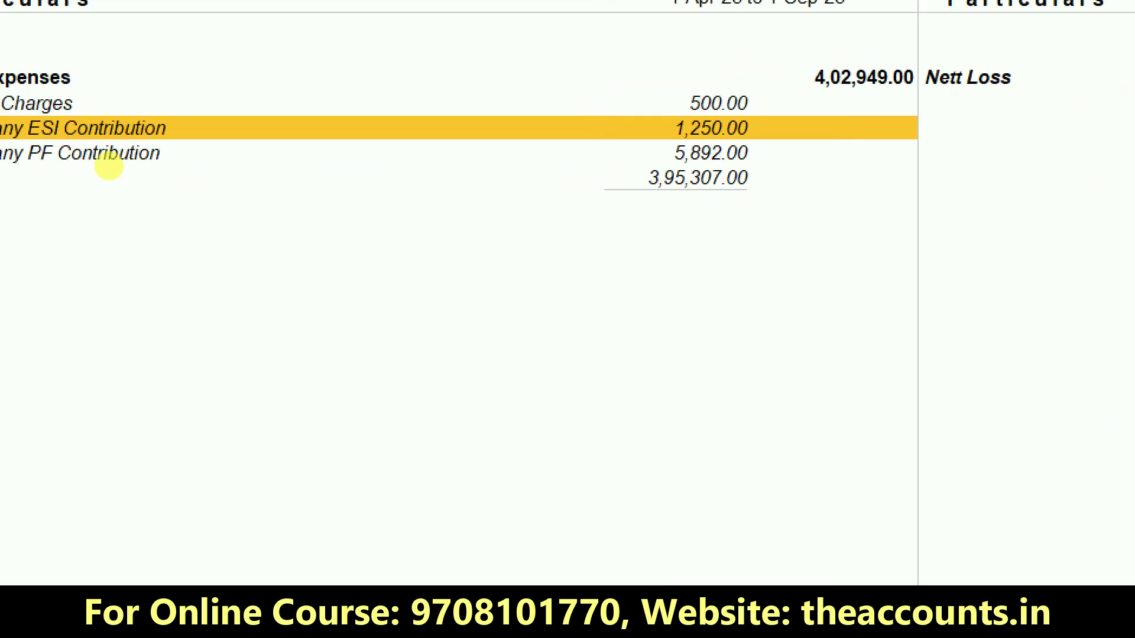
drag(100, 187, 326, 198)
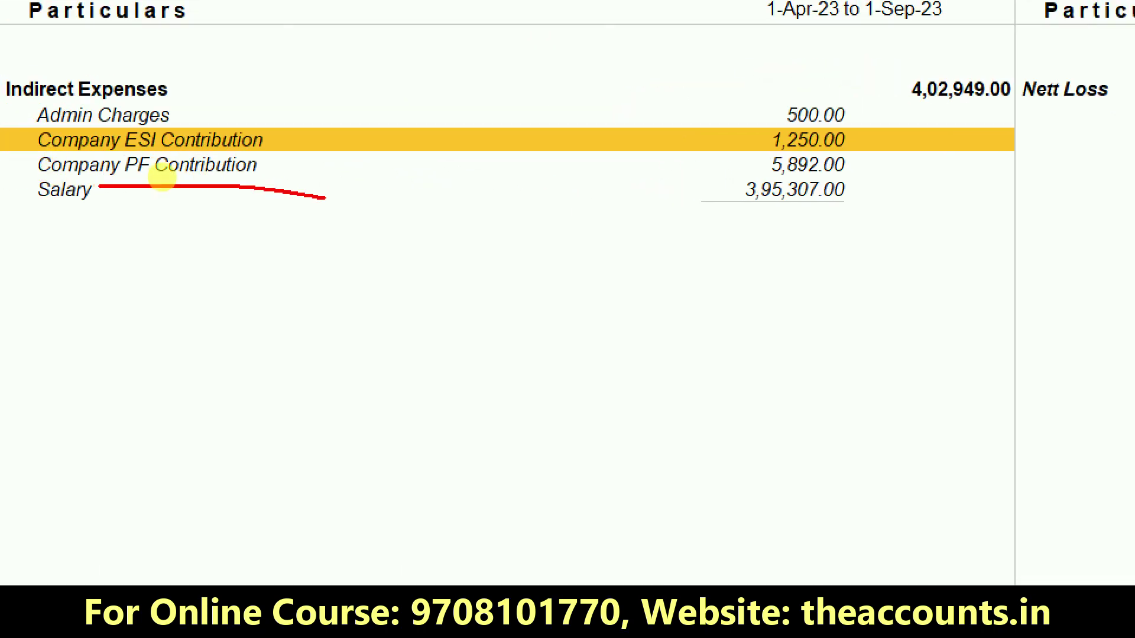
drag(9, 237, 254, 196)
mouse_move(858, 68)
mouse_down()
mouse_move(843, 260)
mouse_move(881, 94)
mouse_move(850, 58)
mouse_up()
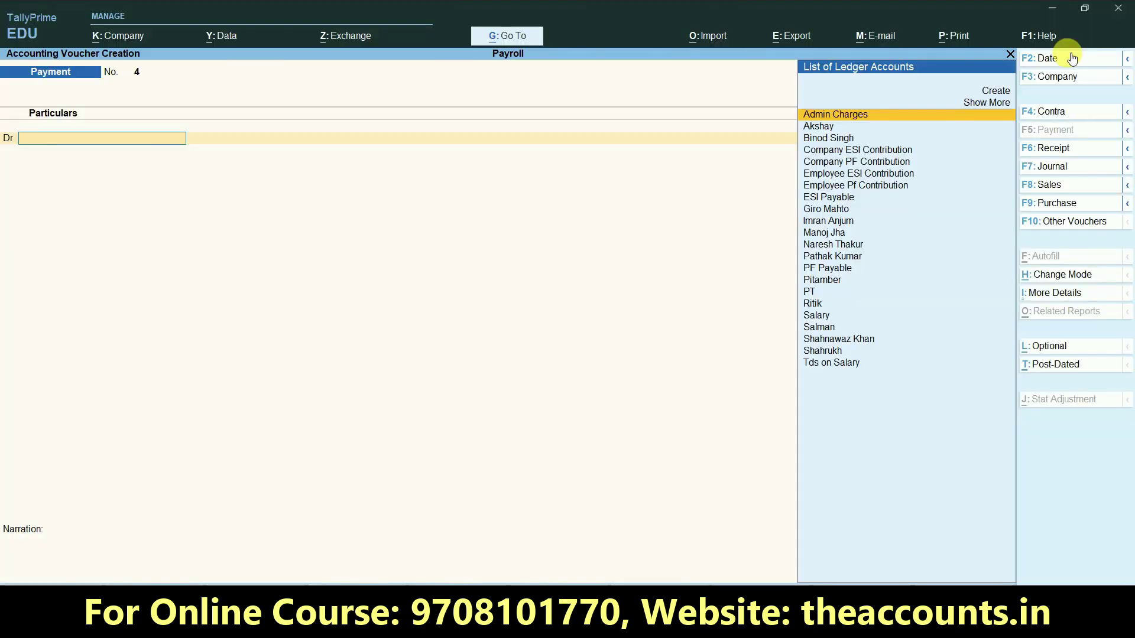
Debit 12,284 to PF Payable in a payment voucher dated 1-Sep-23
text(Pf)
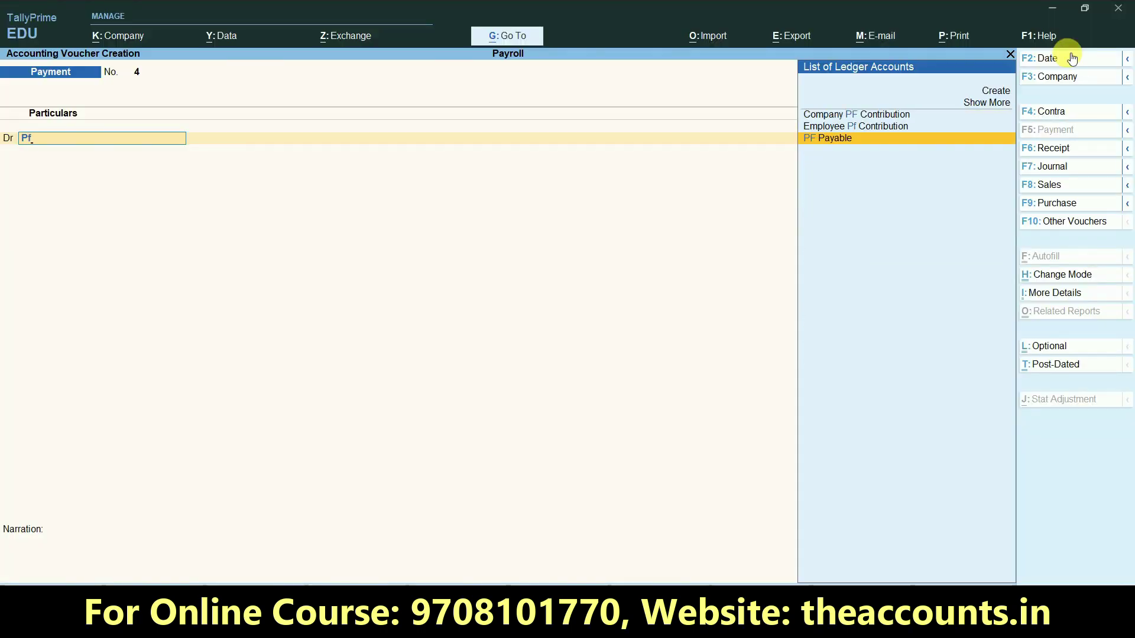
key(Return)
text(12284)
key(Return)
Credit 12,284 to State Bank of India with a cheque bank allocation and save the PF payment voucher
text(State Bank of India)
key(Return)
key(Return)
key(Return)
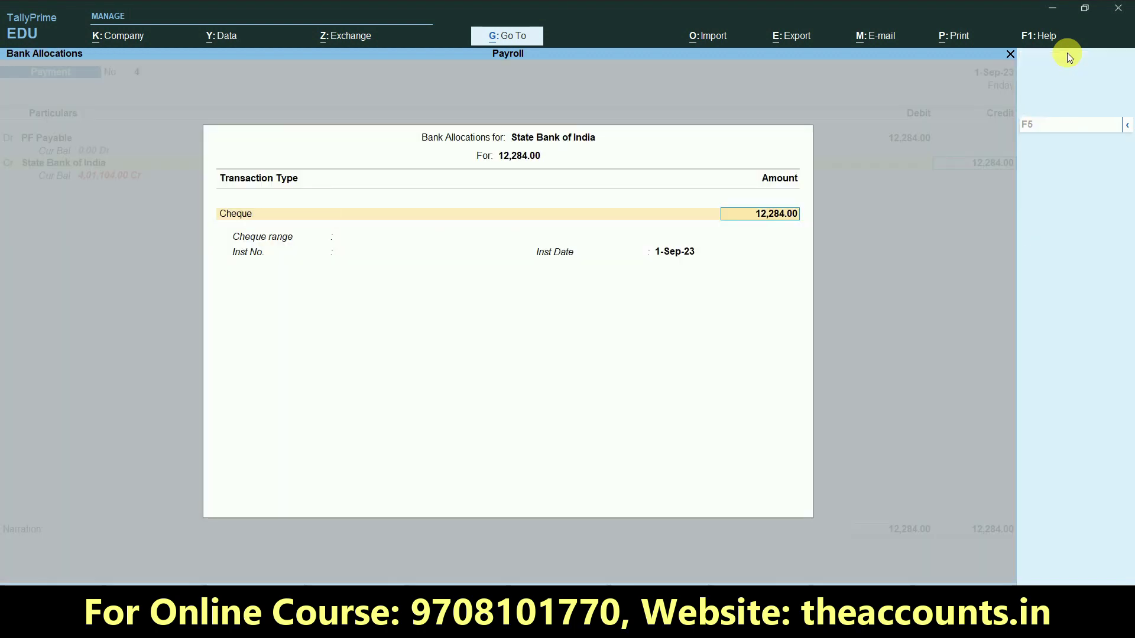
key(Return)
key(Return)
key(Return)
key(Return)
key(Return)
Debit 1,845 to ESI Payable in the next payment voucher
text(esi)
key(Return)
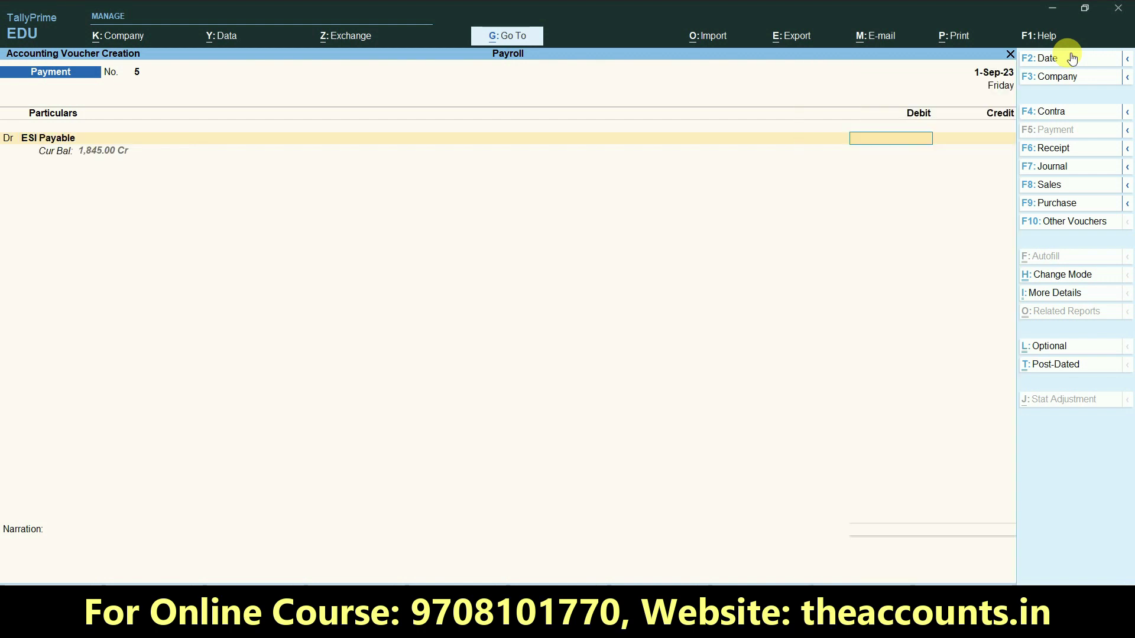
text(1845)
key(Return)
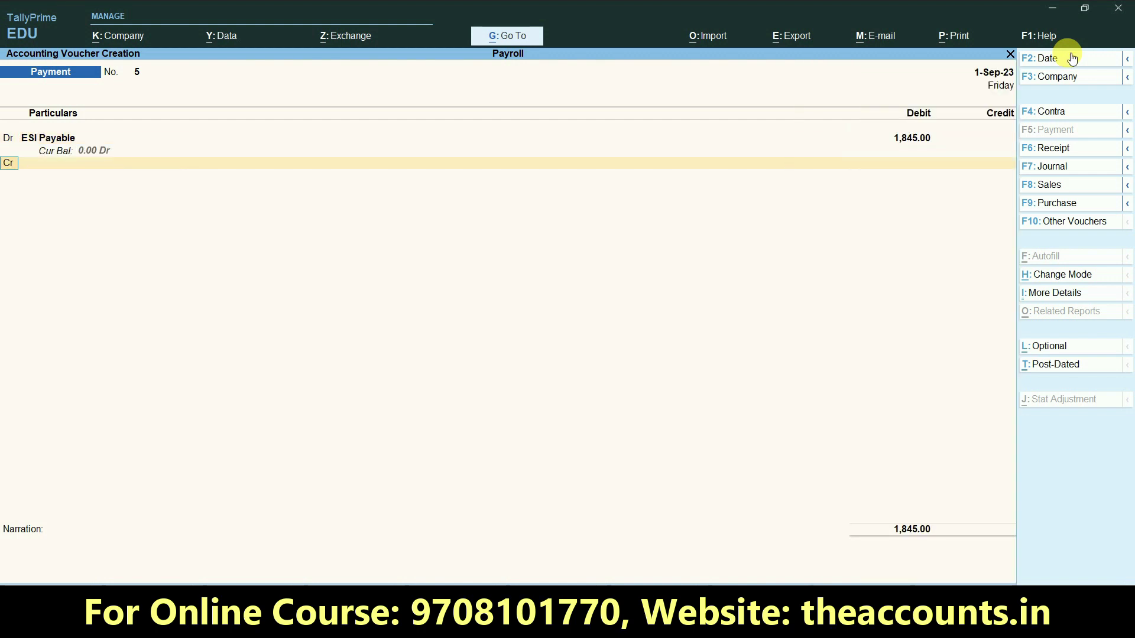
Credit 1,845 to State Bank of India, accept the bank allocation defaults and save the ESI payment voucher
text(St)
key(Return)
key(Return)
key(Return)
key(Return)
key(Return)
key(Return)
key(Return)
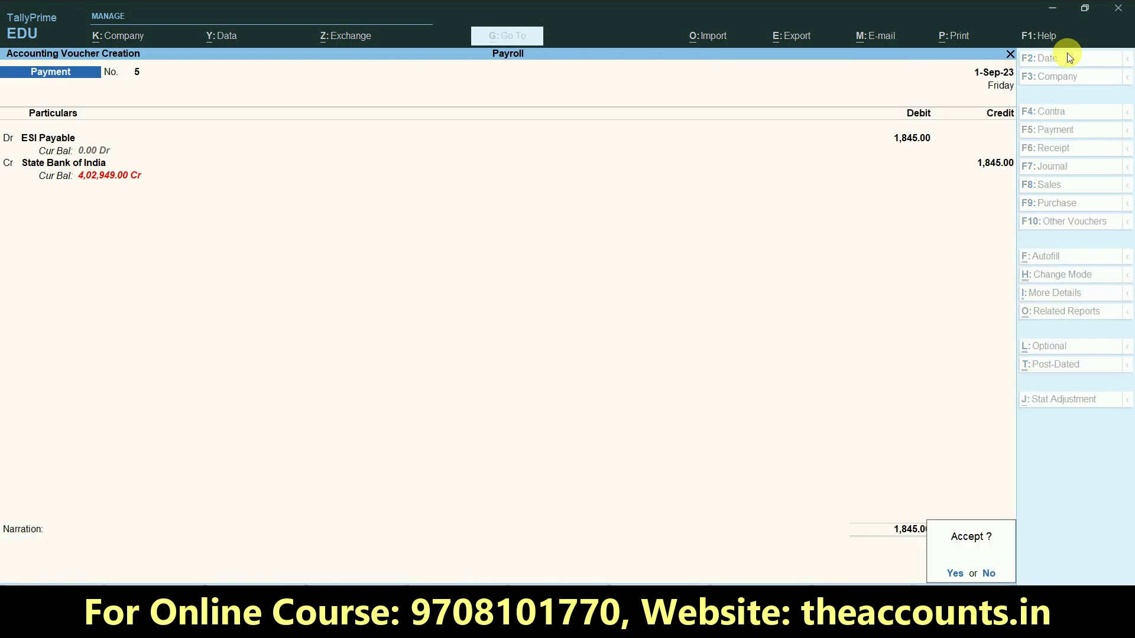
key(Return)
Leave voucher entry and review the Balance Sheet and the Profit & Loss A/c for the payroll postings
key(Escape)
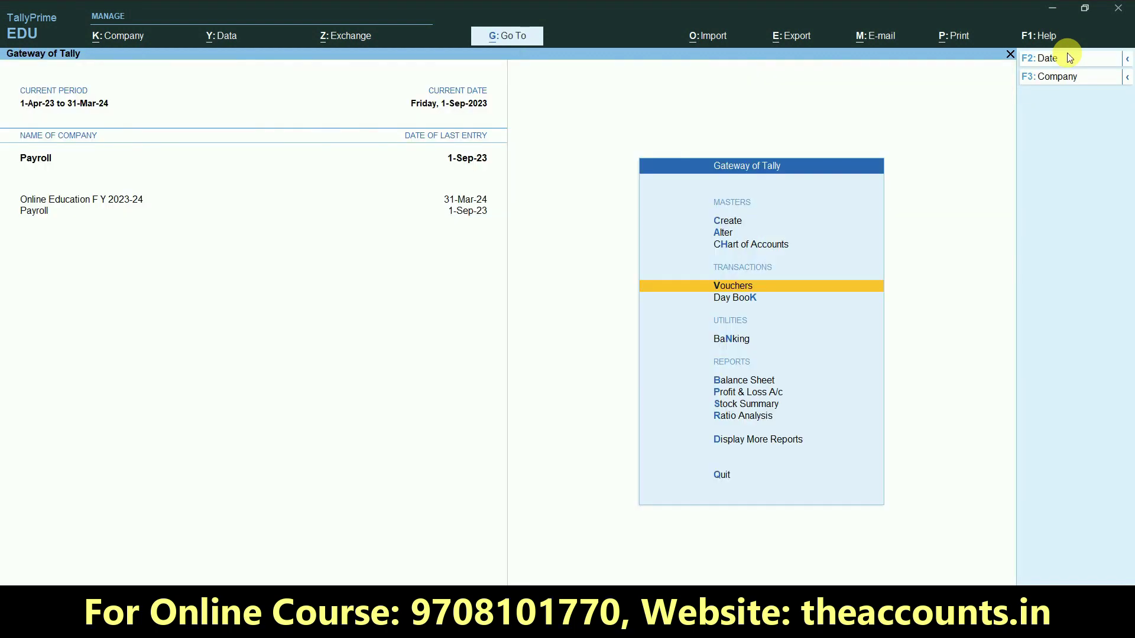
key(alt+F5)
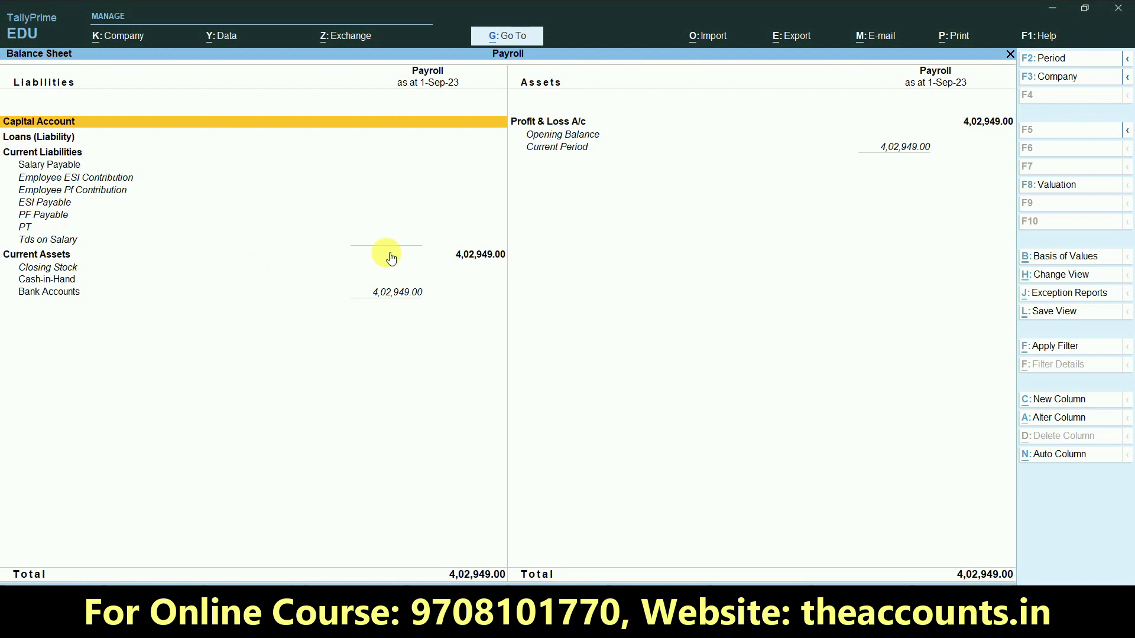
key(Escape)
key(p)
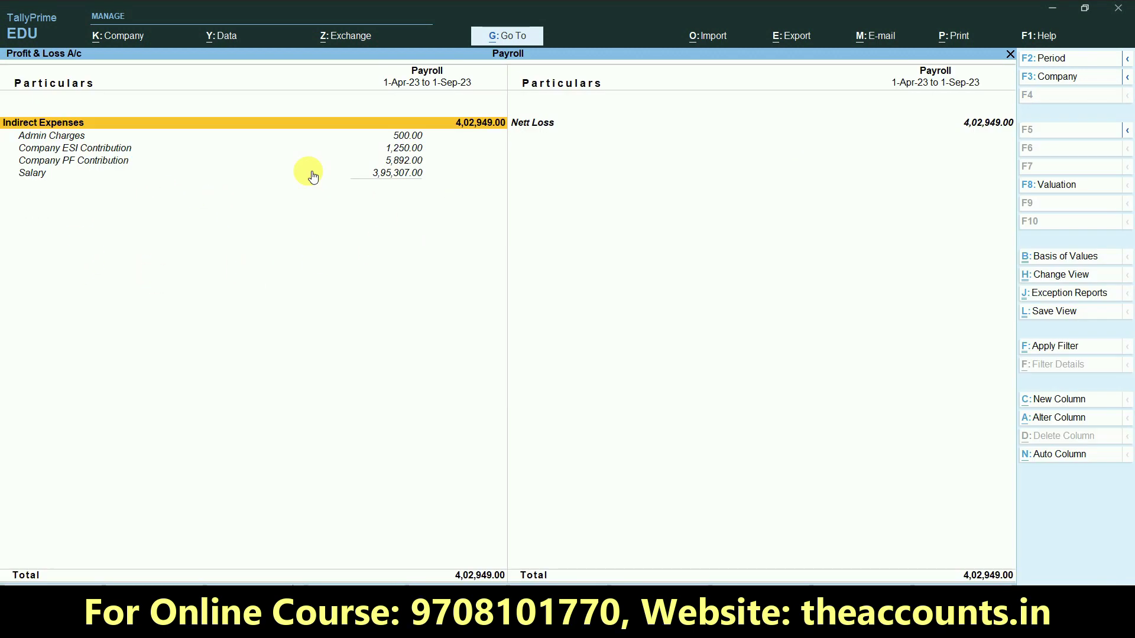